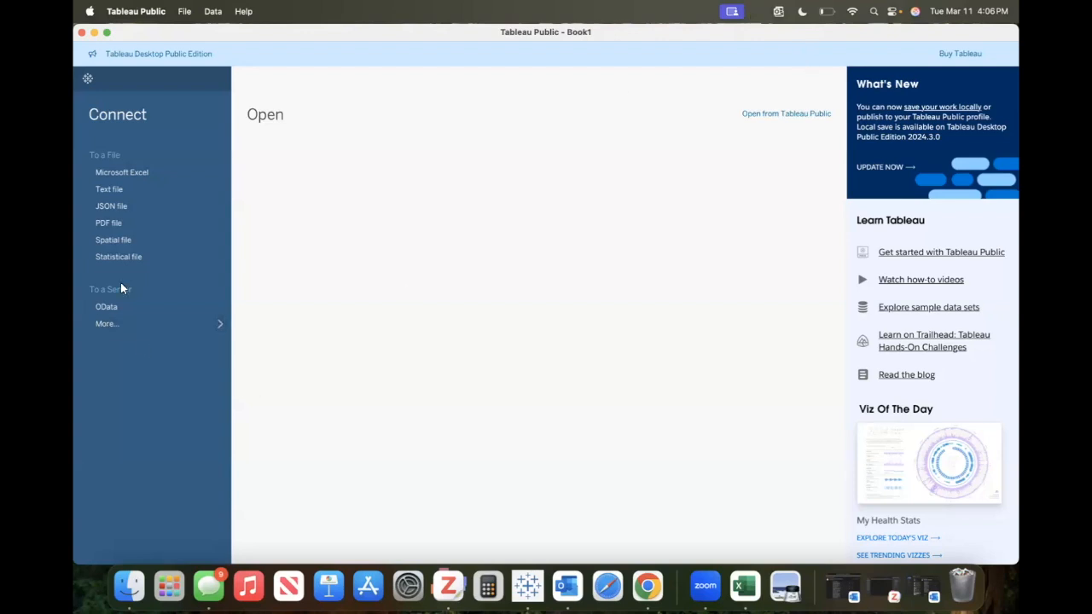
Connect to the Excel workbook "Visualizing Likert Scale Data | Demo" and add the Numerical Responses sheet to the data model.
{"action": "left_click", "coordinate": [149, 173]}
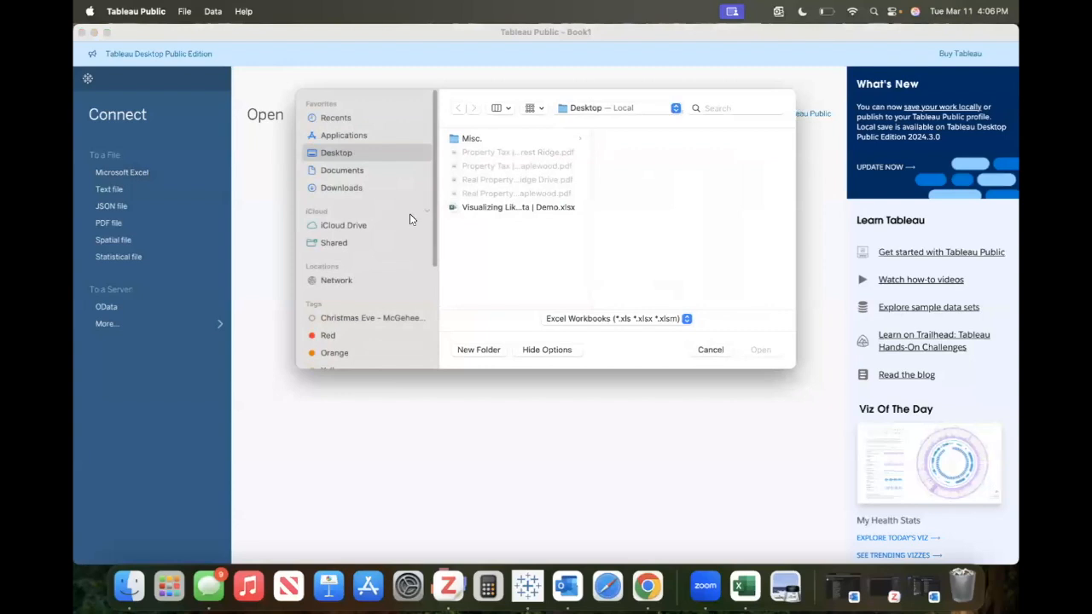
{"action": "left_click", "coordinate": [505, 208]}
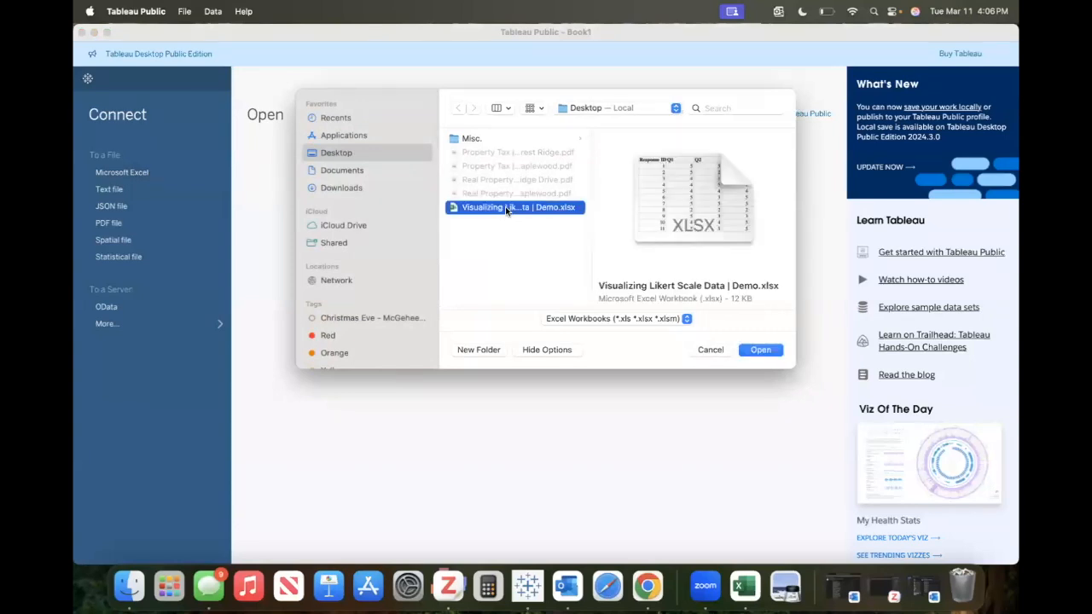
{"action": "left_click", "coordinate": [760, 351]}
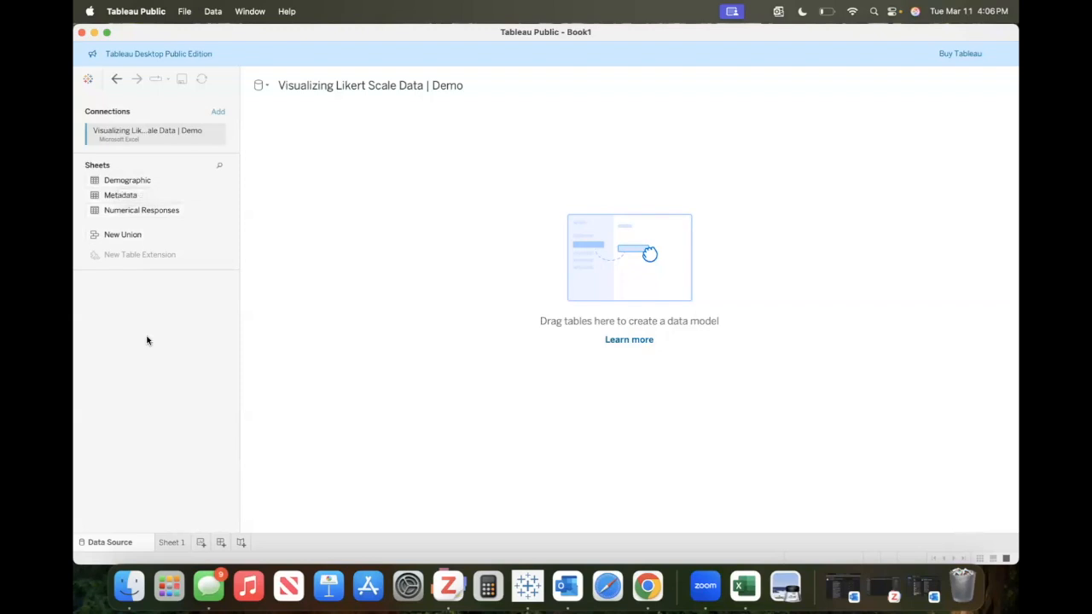
{"action": "left_click_drag", "start_coordinate": [119, 210], "coordinate": [337, 210]}
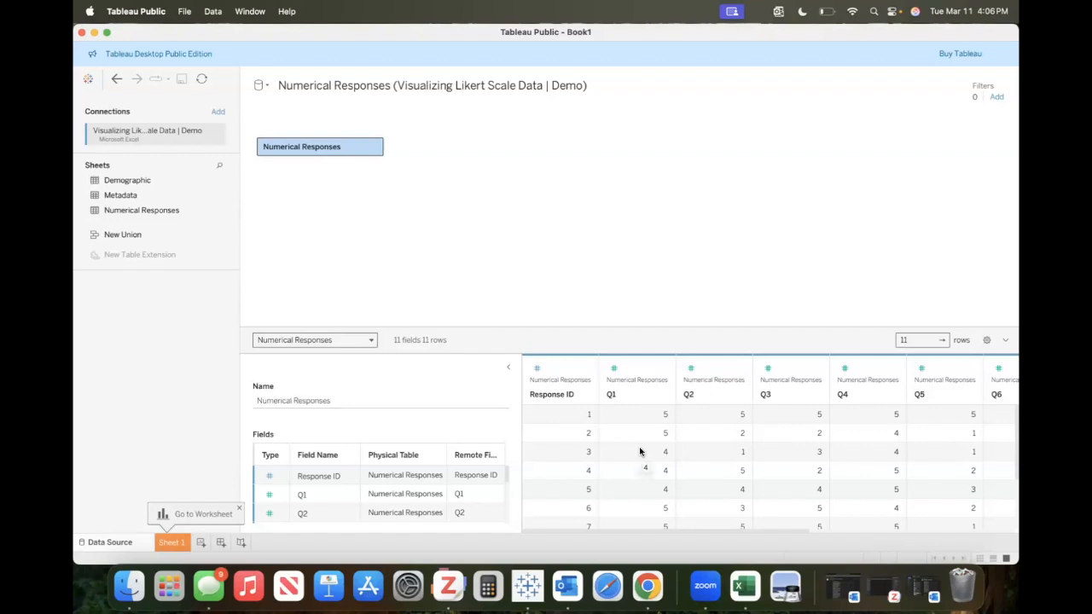
Examine the Response ID and Q1 to Q10 columns across all rows of the Numerical Responses data preview.
{"action": "scroll", "coordinate": [753, 485], "scroll_direction": "right", "scroll_amount": 3}
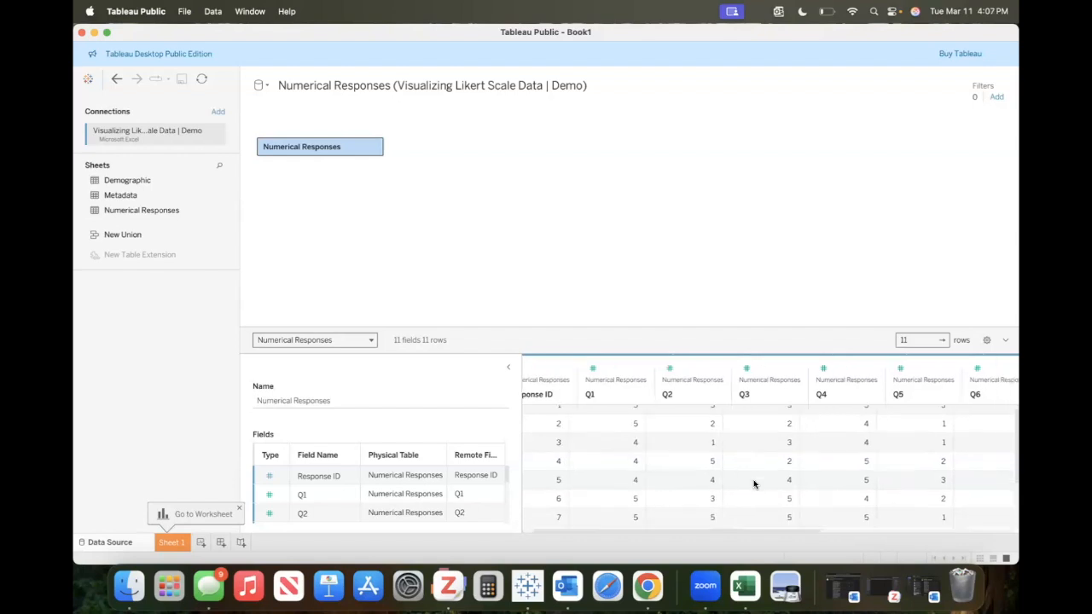
{"action": "scroll", "coordinate": [754, 485], "scroll_direction": "right", "scroll_amount": 4}
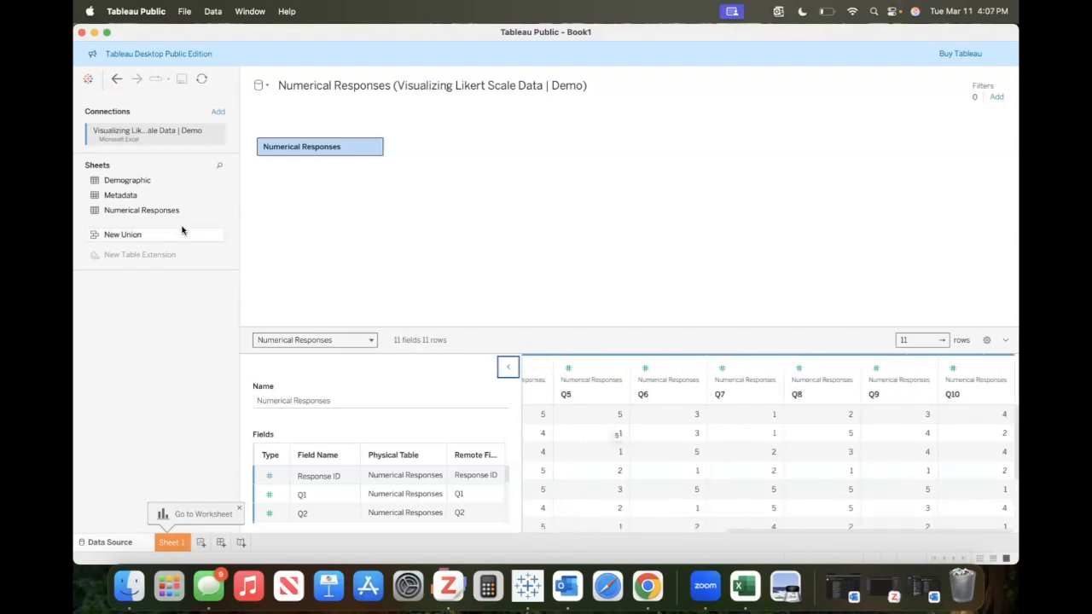
{"action": "scroll", "coordinate": [563, 448], "scroll_direction": "left", "scroll_amount": 5}
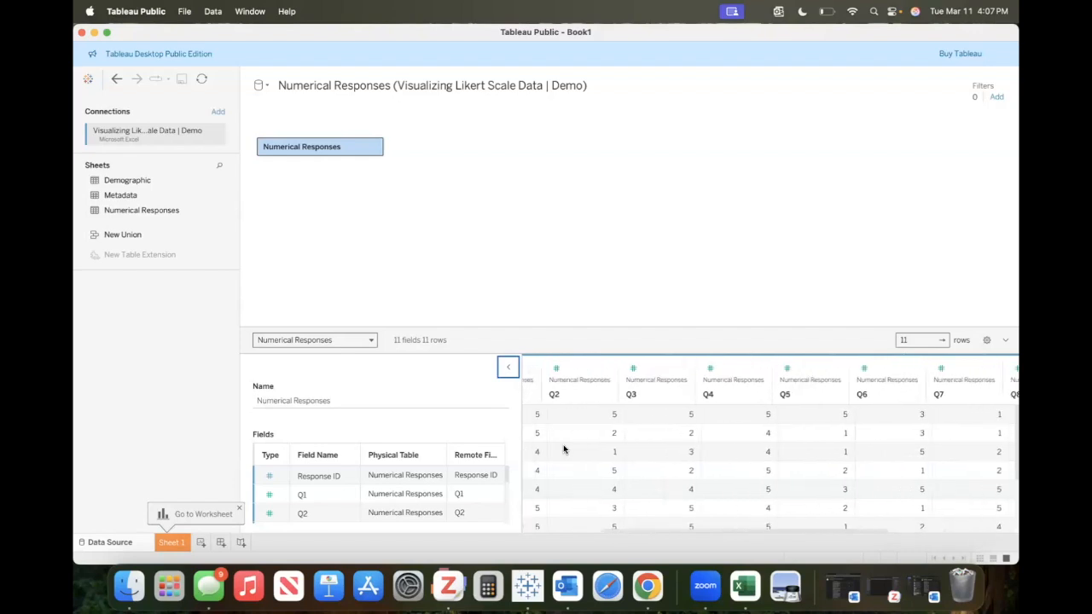
{"action": "scroll", "coordinate": [564, 448], "scroll_direction": "left", "scroll_amount": 1}
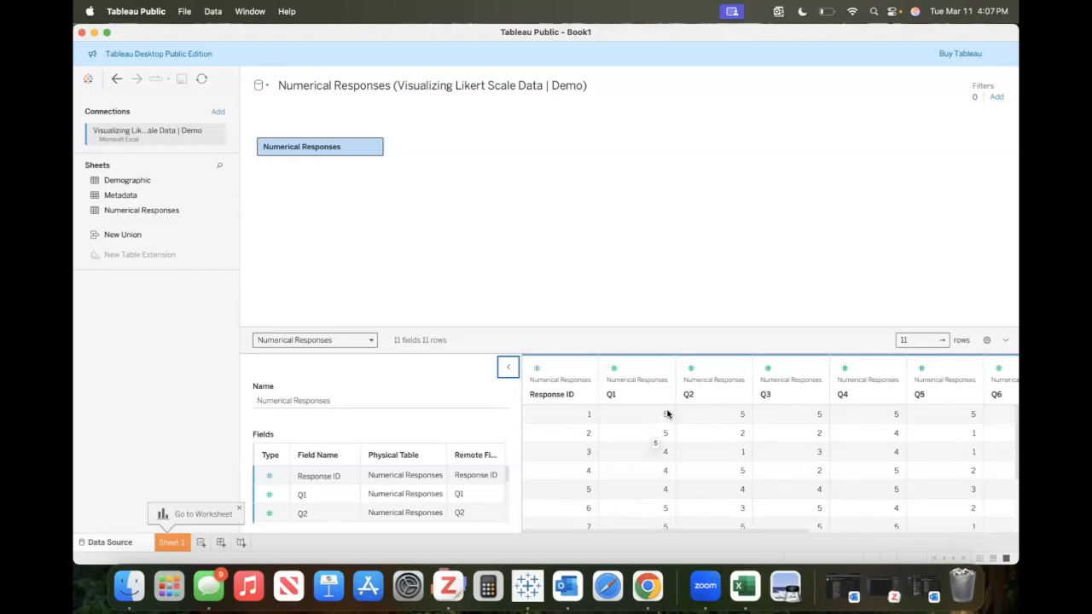
{"action": "scroll", "coordinate": [666, 452], "scroll_direction": "down", "scroll_amount": 3}
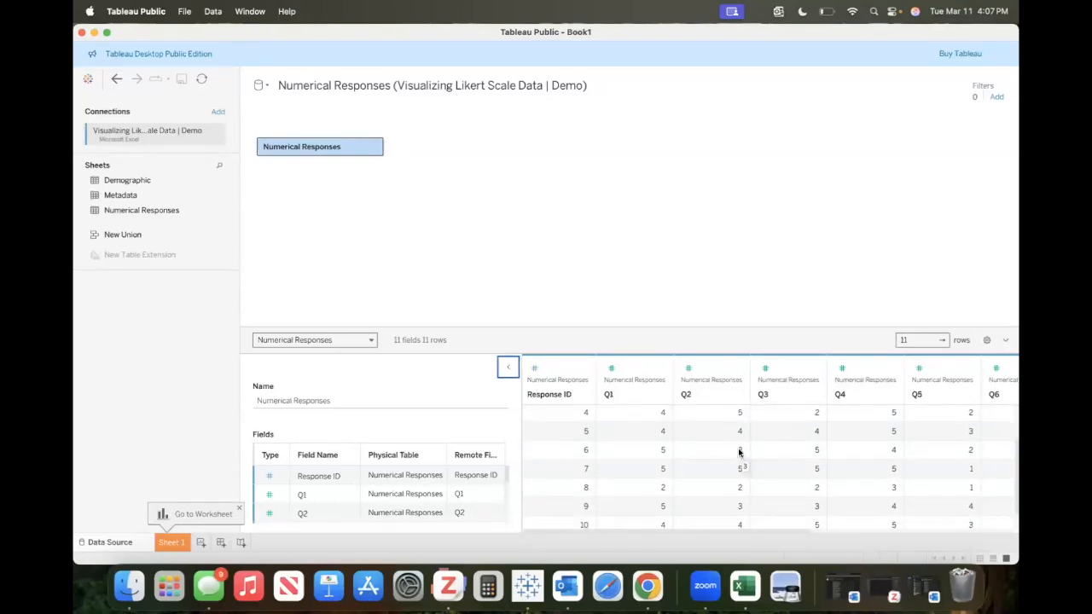
{"action": "scroll", "coordinate": [739, 450], "scroll_direction": "down", "scroll_amount": 1}
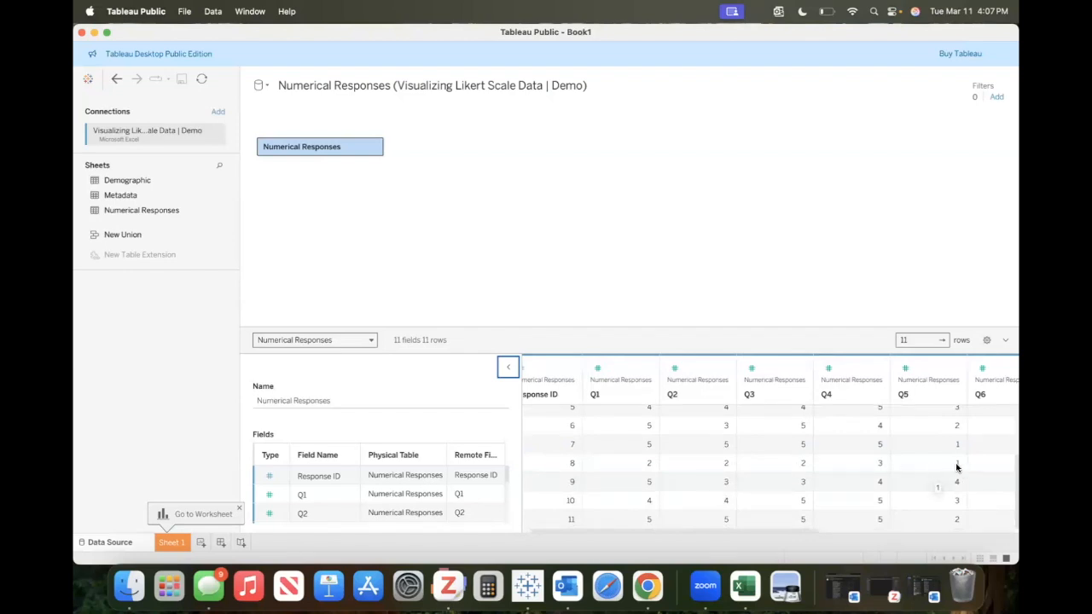
{"action": "scroll", "coordinate": [731, 435], "scroll_direction": "up", "scroll_amount": 3}
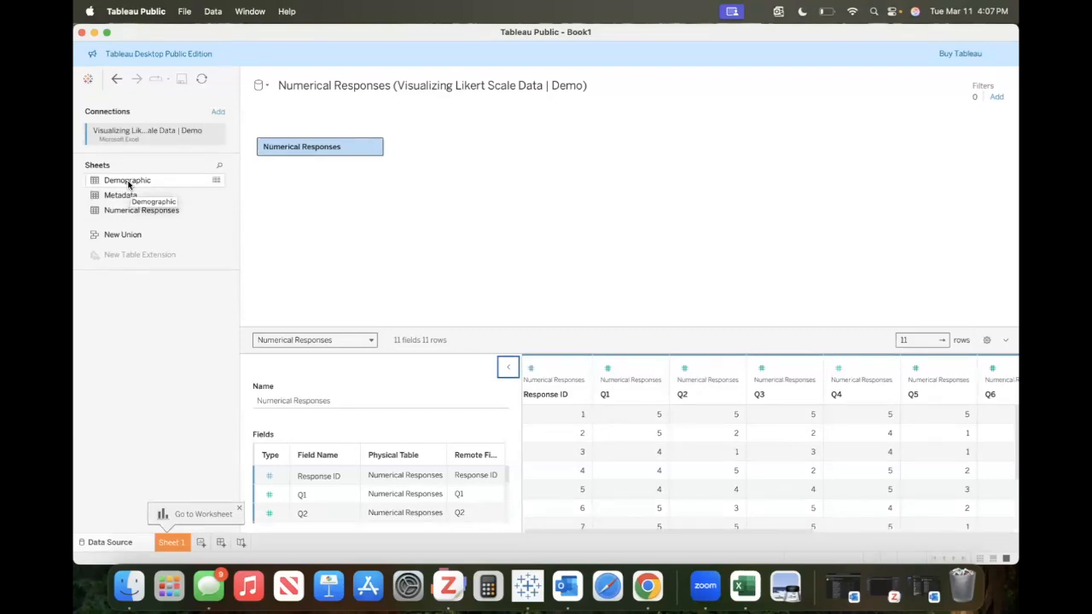
Try relating the Demographic sheet to the Numerical Responses table and take it out of the data model again.
{"action": "left_click_drag", "start_coordinate": [128, 185], "coordinate": [427, 152]}
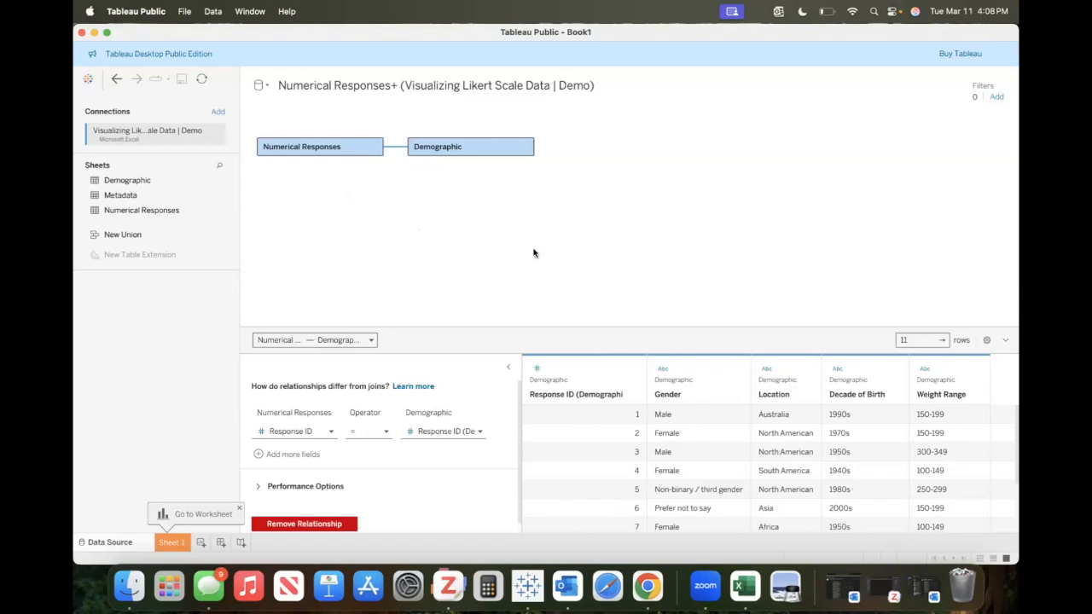
{"action": "left_click", "coordinate": [302, 147]}
{"action": "scroll", "coordinate": [863, 453], "scroll_direction": "right", "scroll_amount": 5}
{"action": "scroll", "coordinate": [863, 453], "scroll_direction": "left", "scroll_amount": 5}
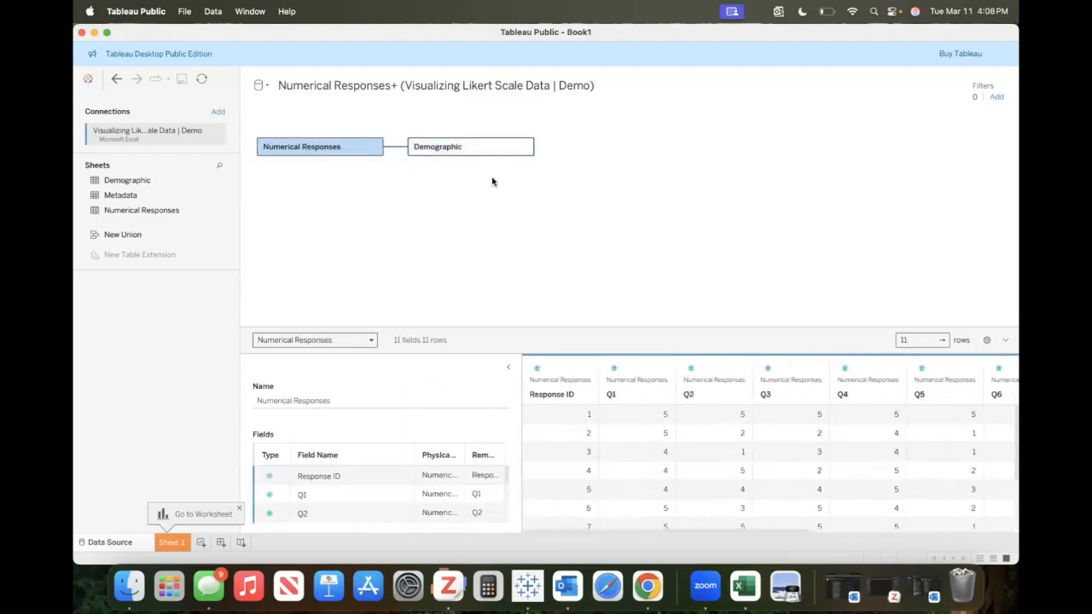
{"action": "left_click", "coordinate": [445, 147]}
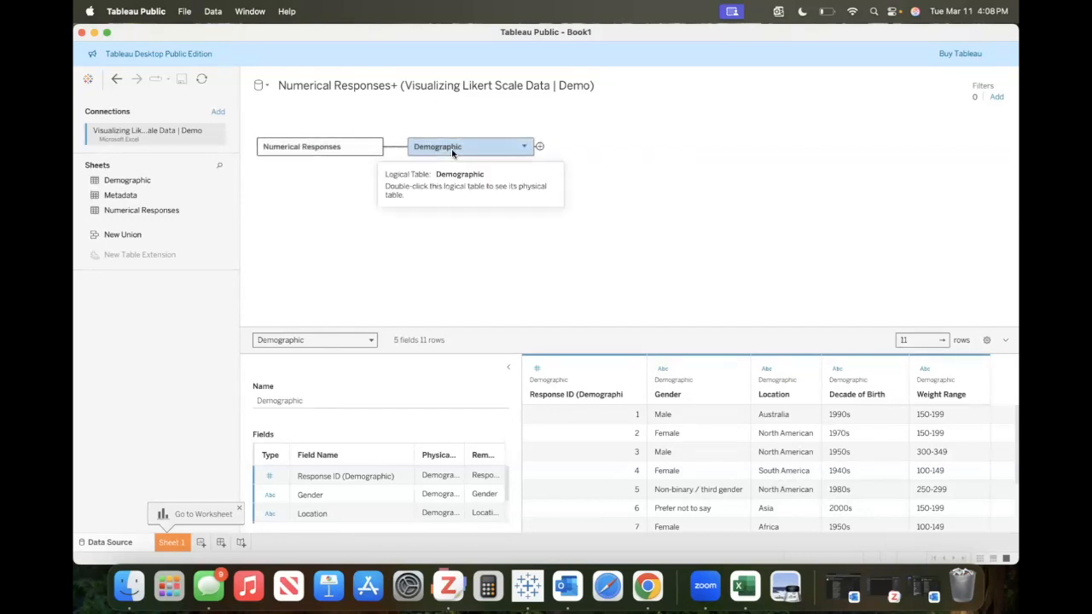
{"action": "left_click_drag", "start_coordinate": [472, 145], "coordinate": [154, 368]}
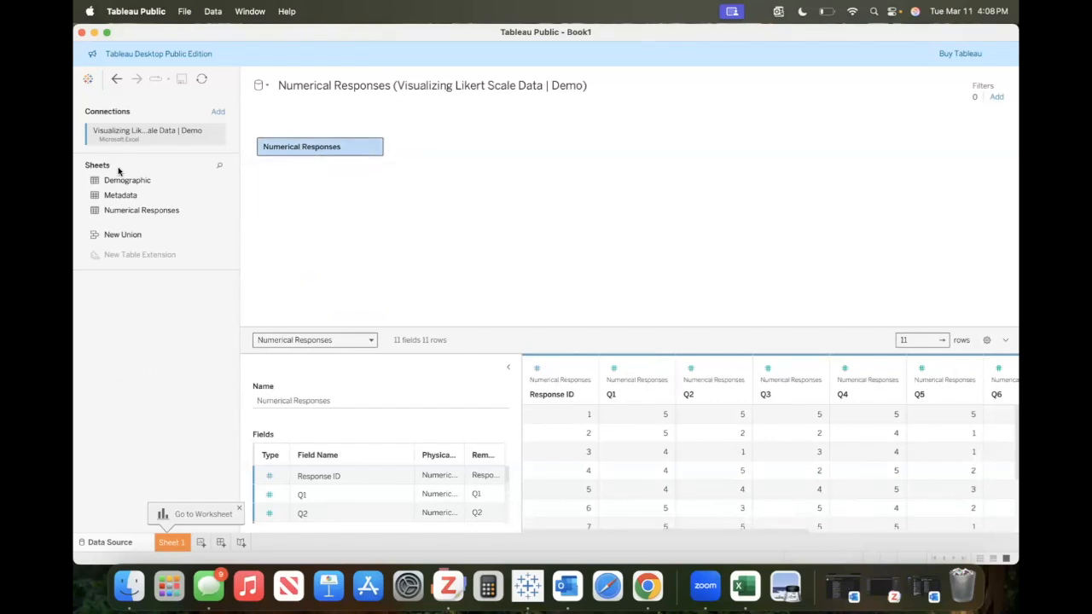
Open the Numerical Responses logical table and join the Demographic sheet to it.
{"action": "double_click", "coordinate": [324, 148]}
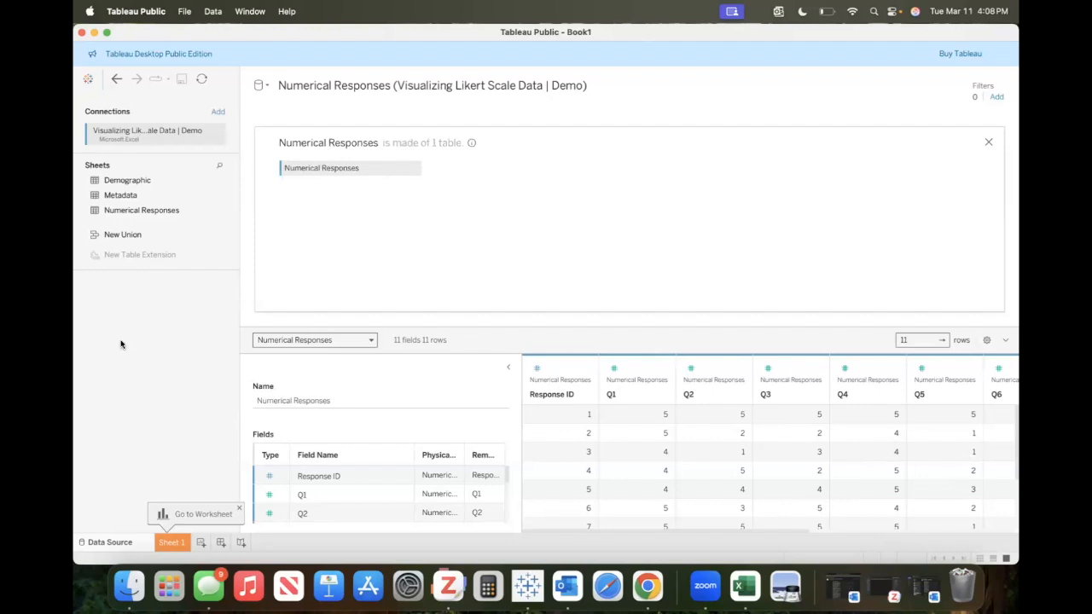
{"action": "left_click_drag", "start_coordinate": [124, 181], "coordinate": [459, 167]}
{"action": "left_click_drag", "start_coordinate": [384, 183], "coordinate": [466, 170]}
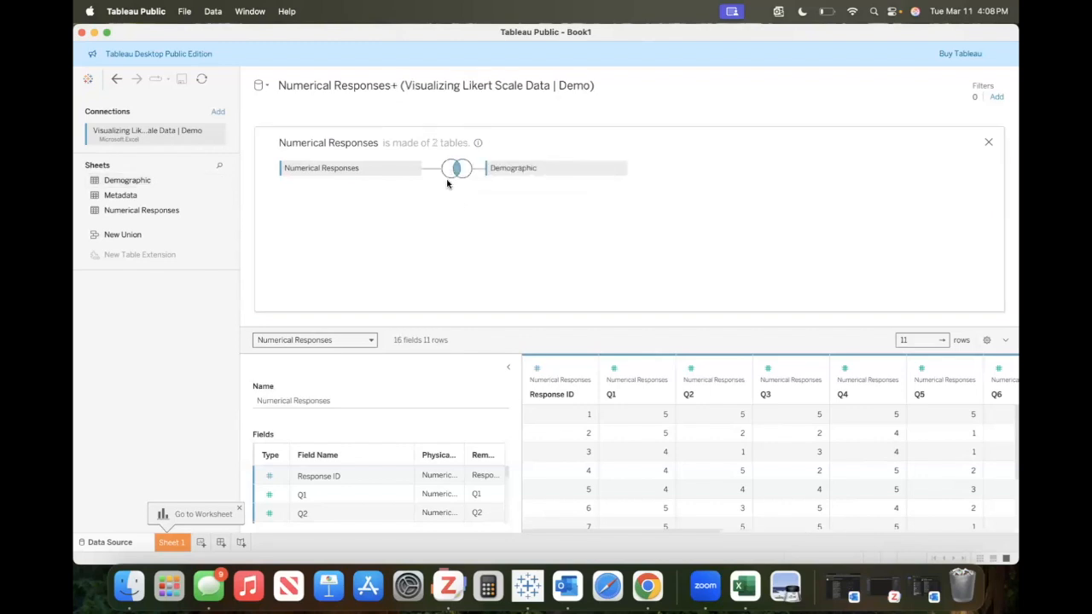
{"action": "mouse_move", "coordinate": [455, 171]}
Check the joined columns and hide the duplicate Response ID column that comes from the Demographic table.
{"action": "scroll", "coordinate": [631, 455], "scroll_direction": "right", "scroll_amount": 10}
{"action": "scroll", "coordinate": [641, 453], "scroll_direction": "right", "scroll_amount": 1}
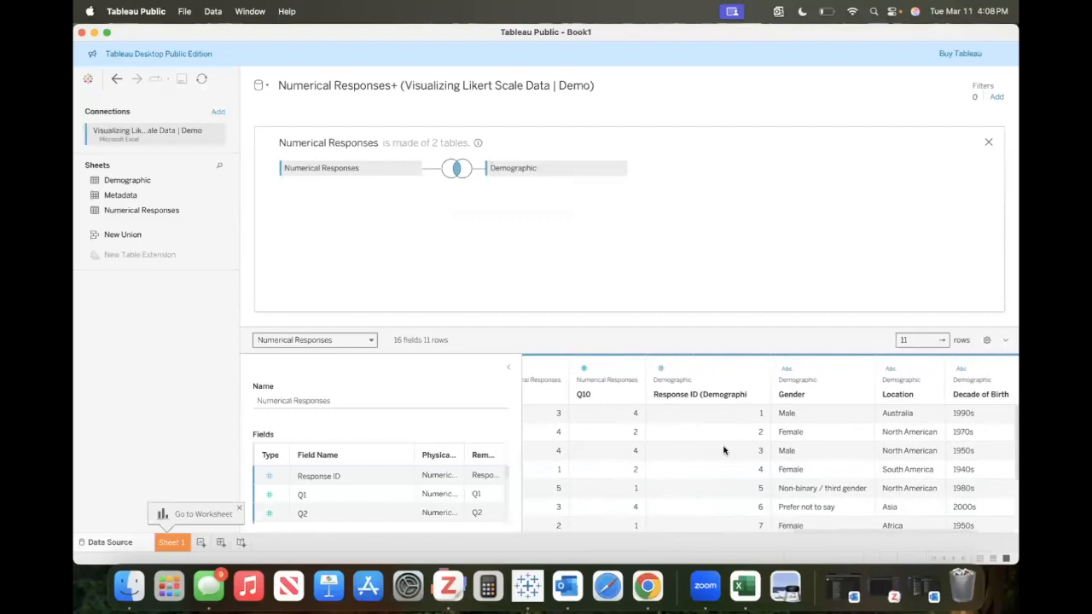
{"action": "scroll", "coordinate": [658, 446], "scroll_direction": "right", "scroll_amount": 3}
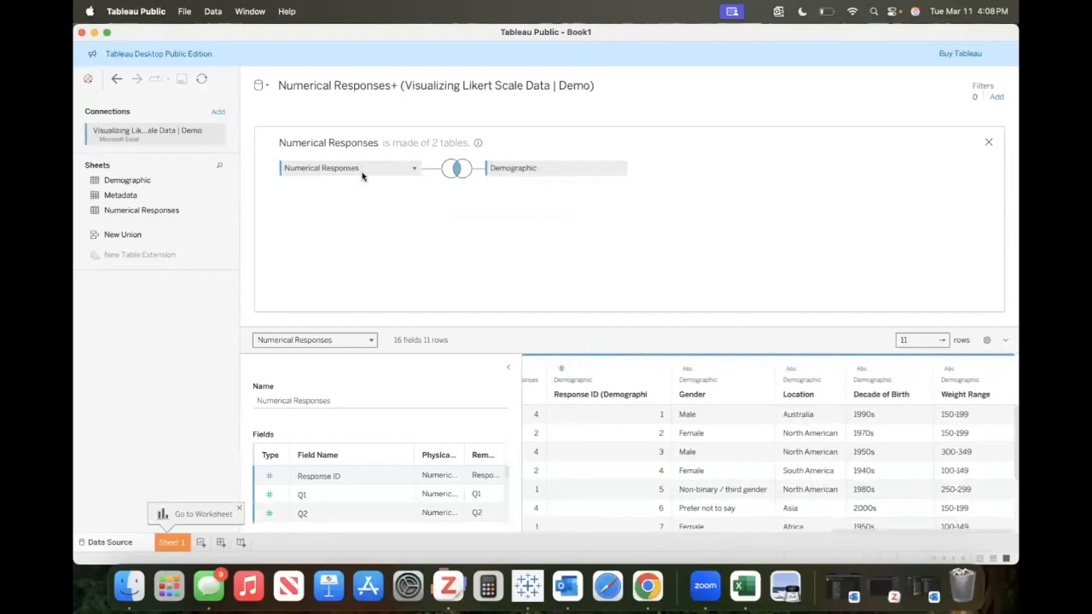
{"action": "scroll", "coordinate": [677, 458], "scroll_direction": "left", "scroll_amount": 15}
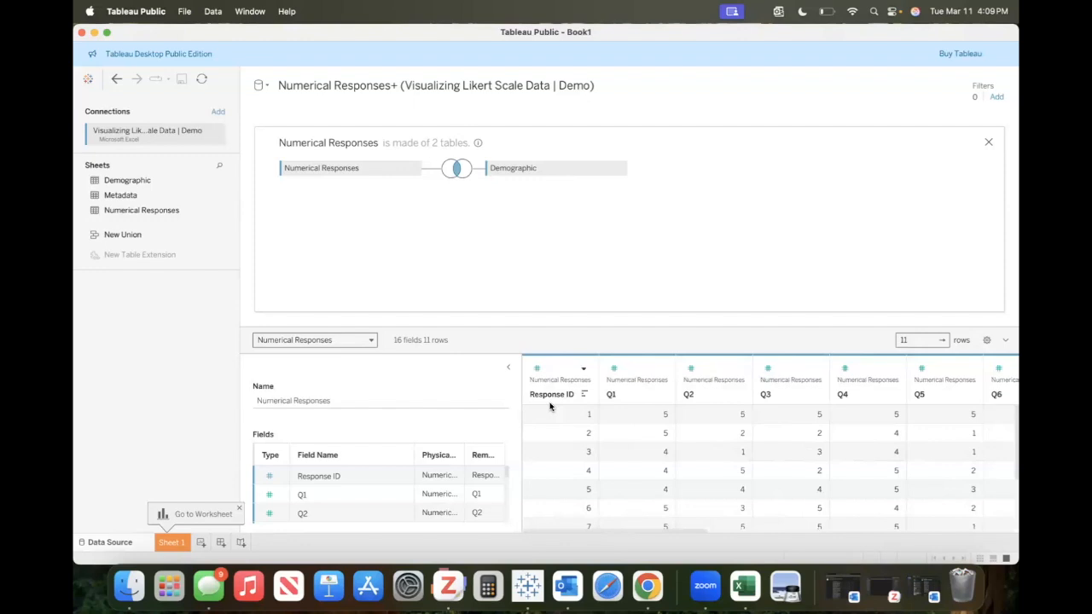
{"action": "scroll", "coordinate": [795, 447], "scroll_direction": "right", "scroll_amount": 8}
{"action": "scroll", "coordinate": [887, 456], "scroll_direction": "right", "scroll_amount": 6}
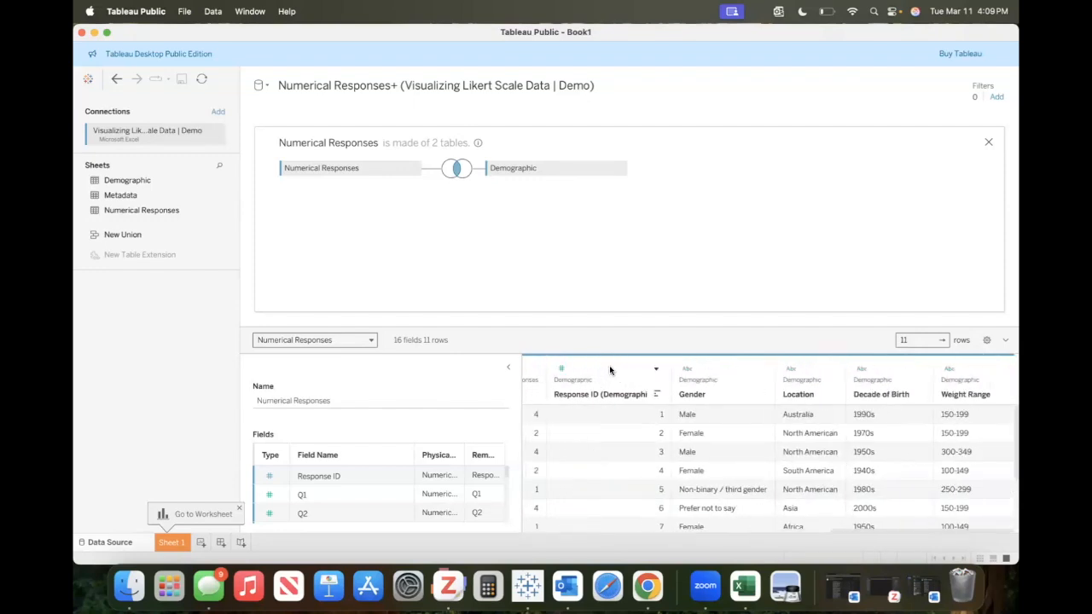
{"action": "left_click", "coordinate": [655, 369]}
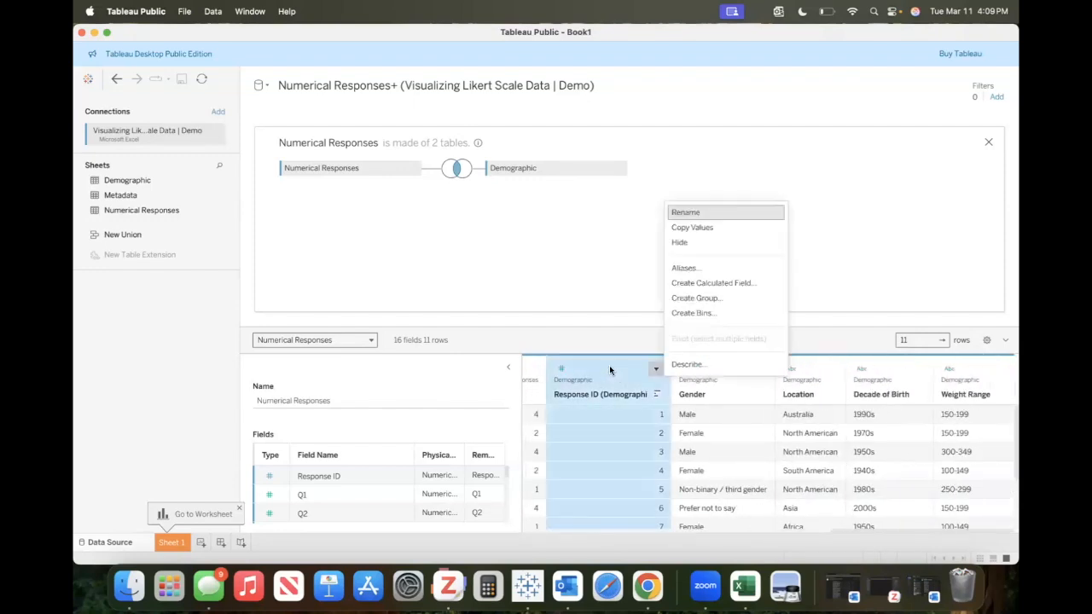
{"action": "left_click", "coordinate": [688, 243]}
Pivot the question columns Q1 through Q10 of the joined table into rows.
{"action": "scroll", "coordinate": [617, 442], "scroll_direction": "left", "scroll_amount": 5}
{"action": "scroll", "coordinate": [616, 443], "scroll_direction": "left", "scroll_amount": 3}
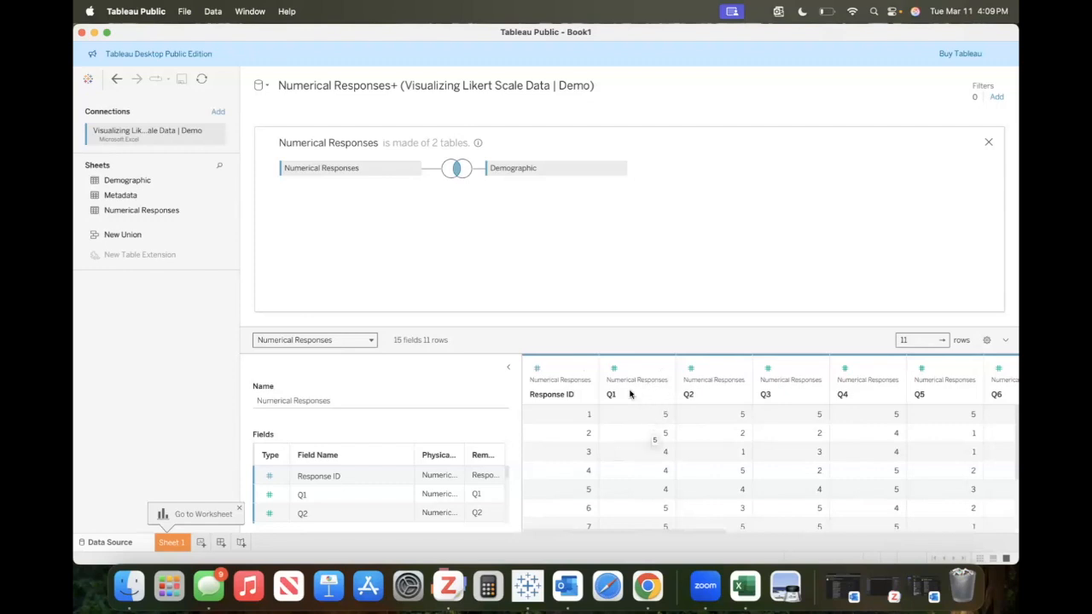
{"action": "scroll", "coordinate": [752, 457], "scroll_direction": "right", "scroll_amount": 2}
{"action": "scroll", "coordinate": [753, 459], "scroll_direction": "right", "scroll_amount": 5}
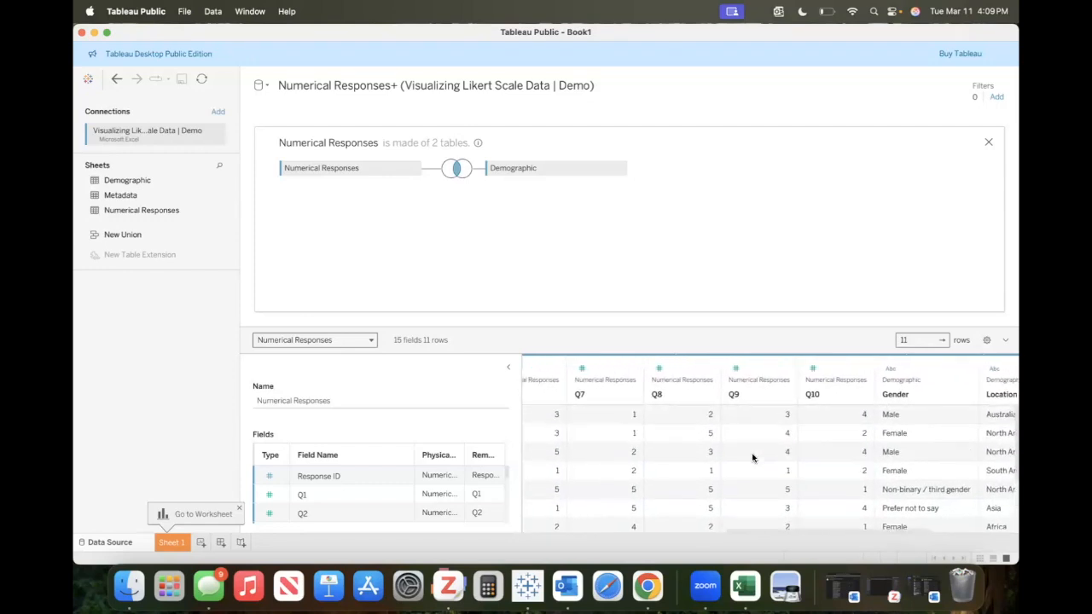
{"action": "scroll", "coordinate": [752, 458], "scroll_direction": "left", "scroll_amount": 6}
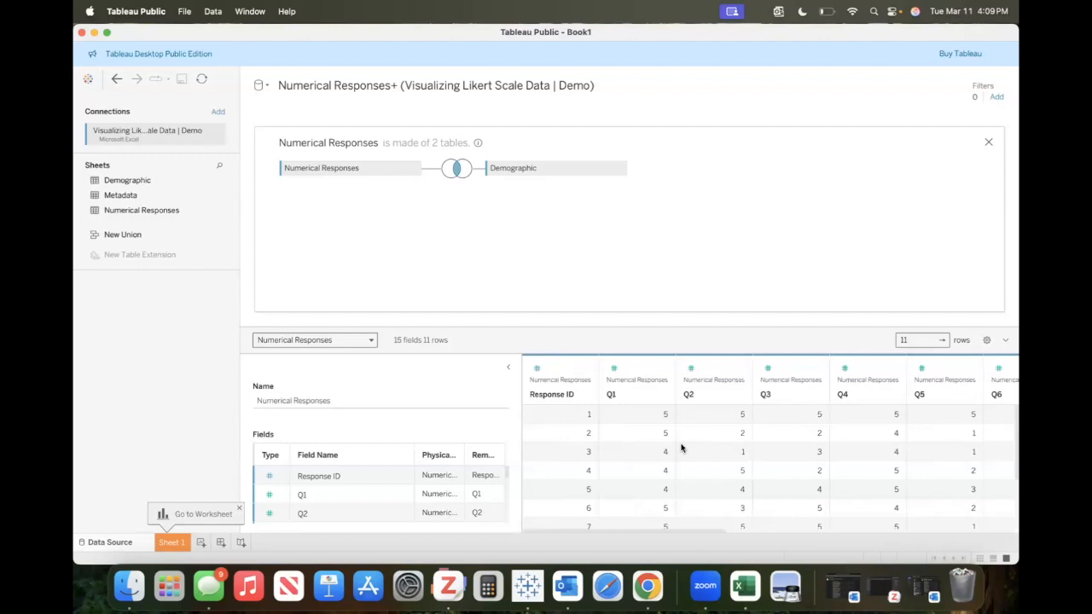
{"action": "left_click", "coordinate": [632, 372]}
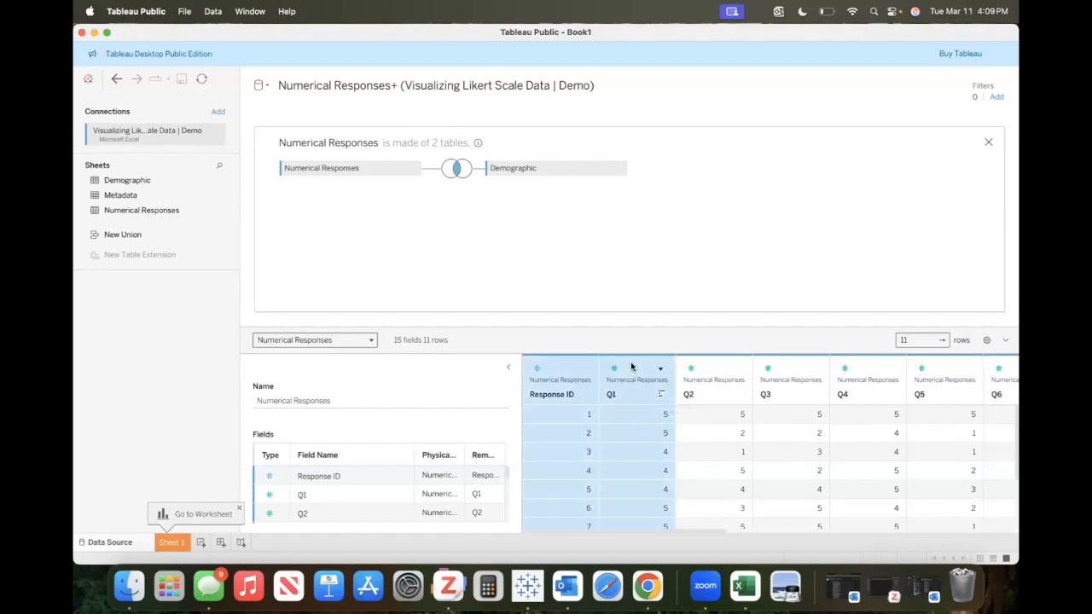
{"action": "scroll", "coordinate": [836, 459], "scroll_direction": "right", "scroll_amount": 10}
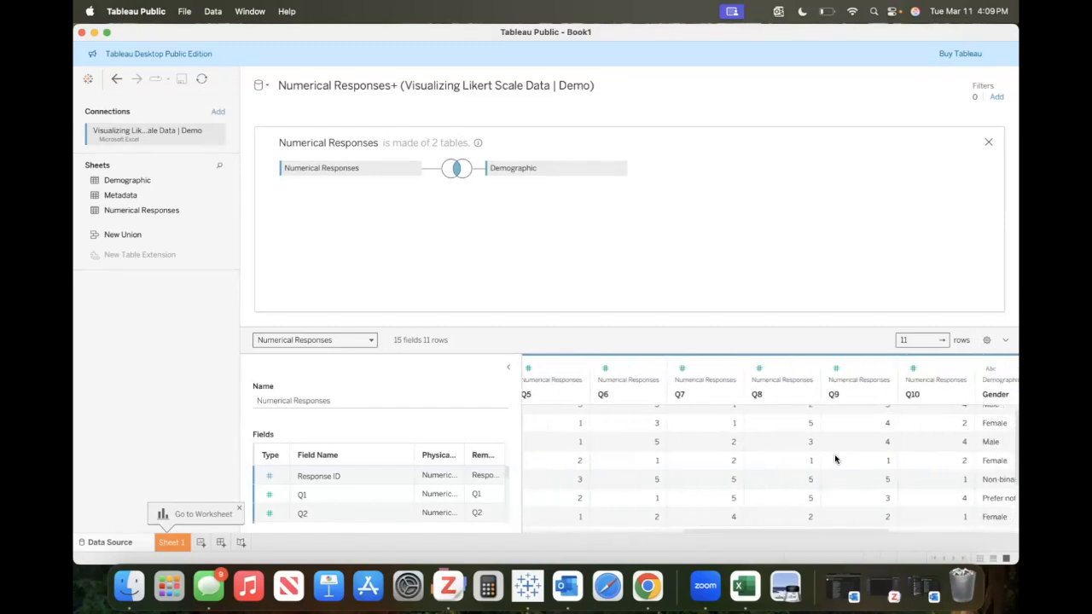
{"action": "left_click", "coordinate": [839, 365], "text": "shift"}
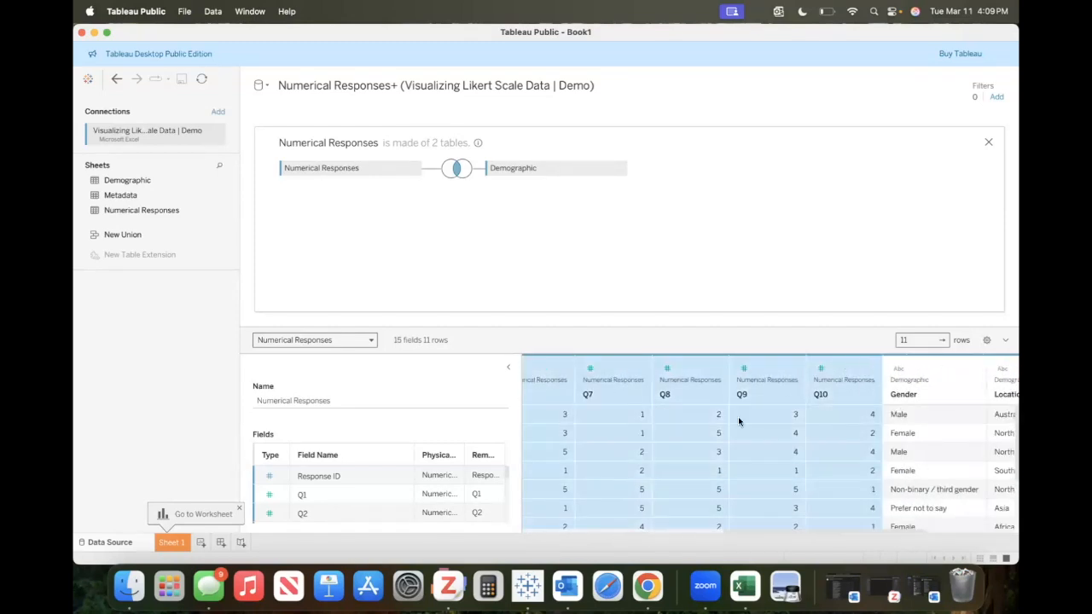
{"action": "scroll", "coordinate": [738, 416], "scroll_direction": "left", "scroll_amount": 10}
{"action": "left_click", "coordinate": [737, 368]}
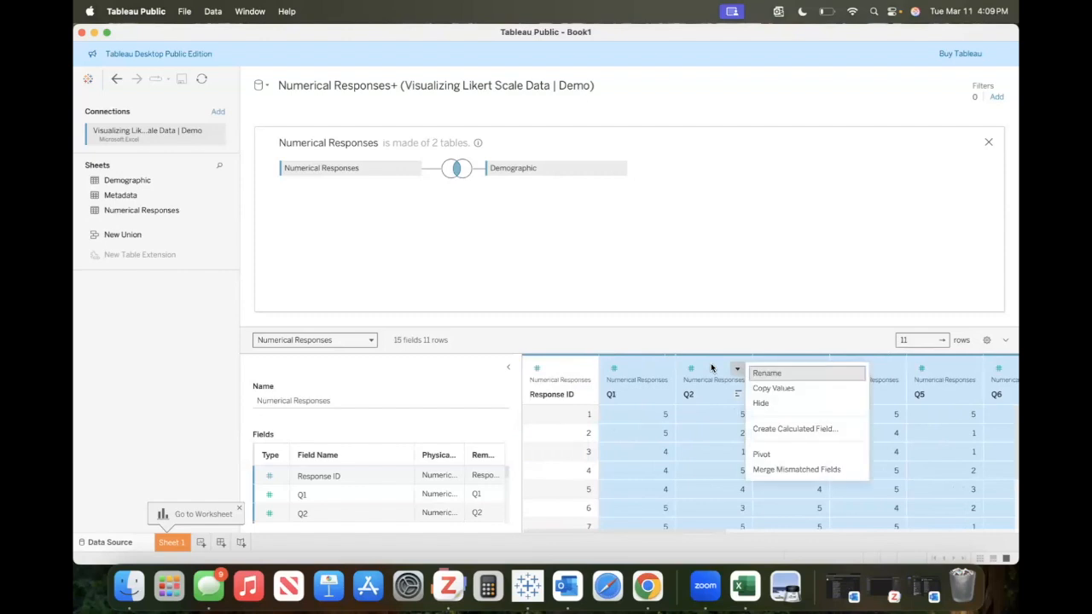
{"action": "left_click", "coordinate": [765, 455]}
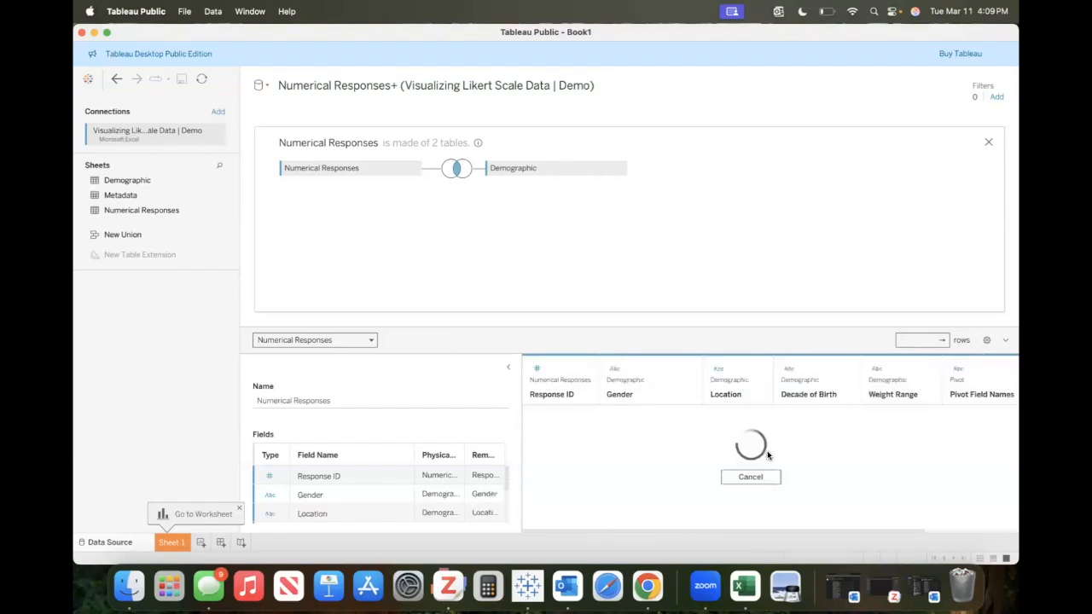
Rename the Pivot Field Names column as Question ID.
{"action": "scroll", "coordinate": [697, 453], "scroll_direction": "right", "scroll_amount": 3}
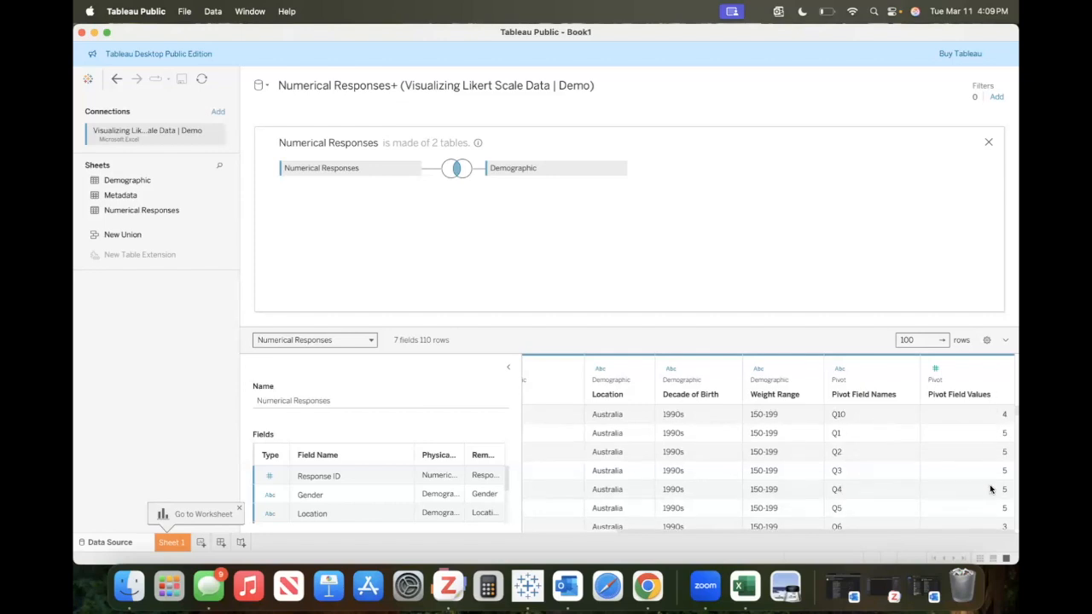
{"action": "left_click", "coordinate": [859, 395]}
{"action": "left_click", "coordinate": [904, 369]}
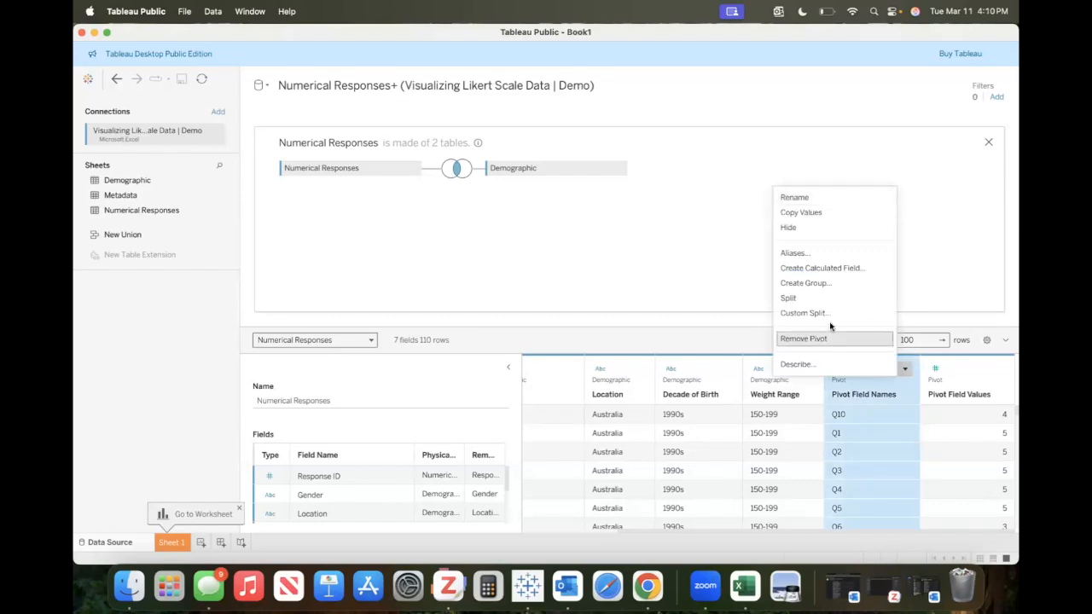
{"action": "left_click", "coordinate": [804, 198]}
{"action": "type", "text": "Question ID"}
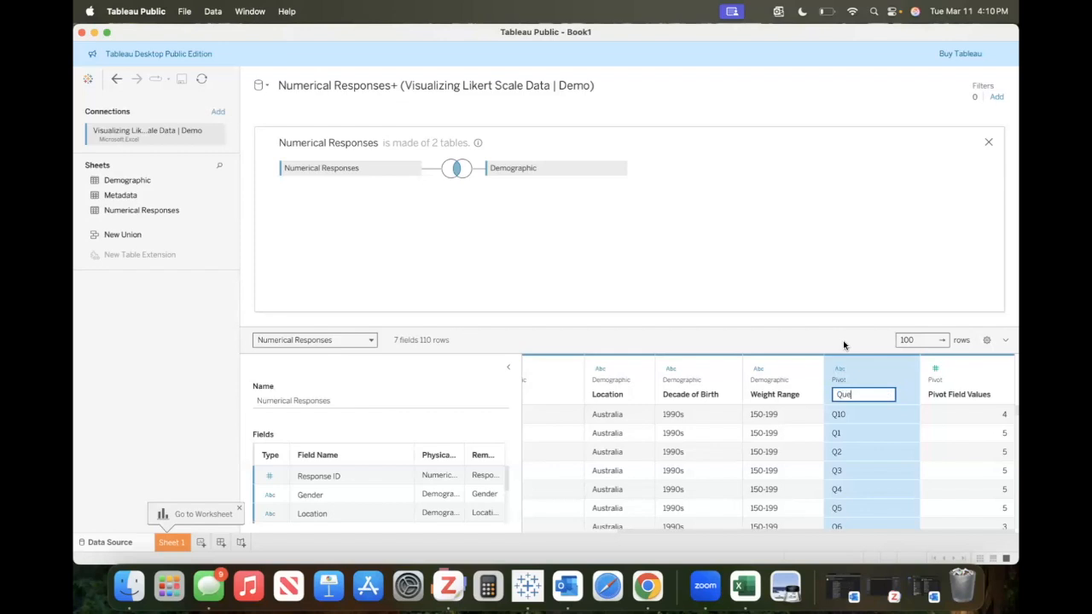
{"action": "left_click", "coordinate": [845, 346]}
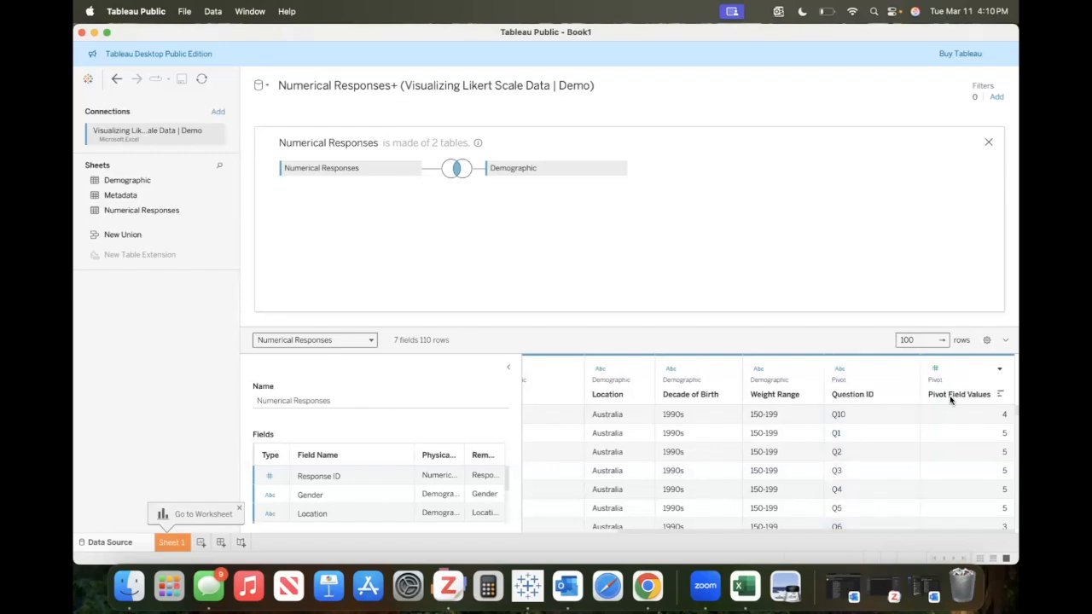
Rename the Pivot Field Values column as Score.
{"action": "right_click", "coordinate": [950, 397]}
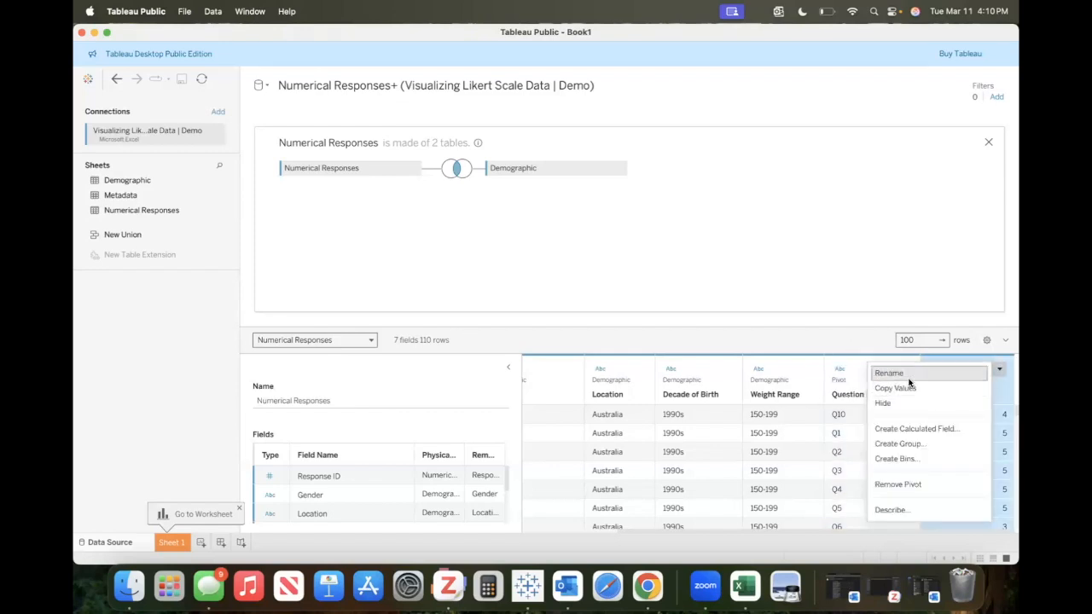
{"action": "left_click", "coordinate": [909, 380]}
{"action": "type", "text": "Score"}
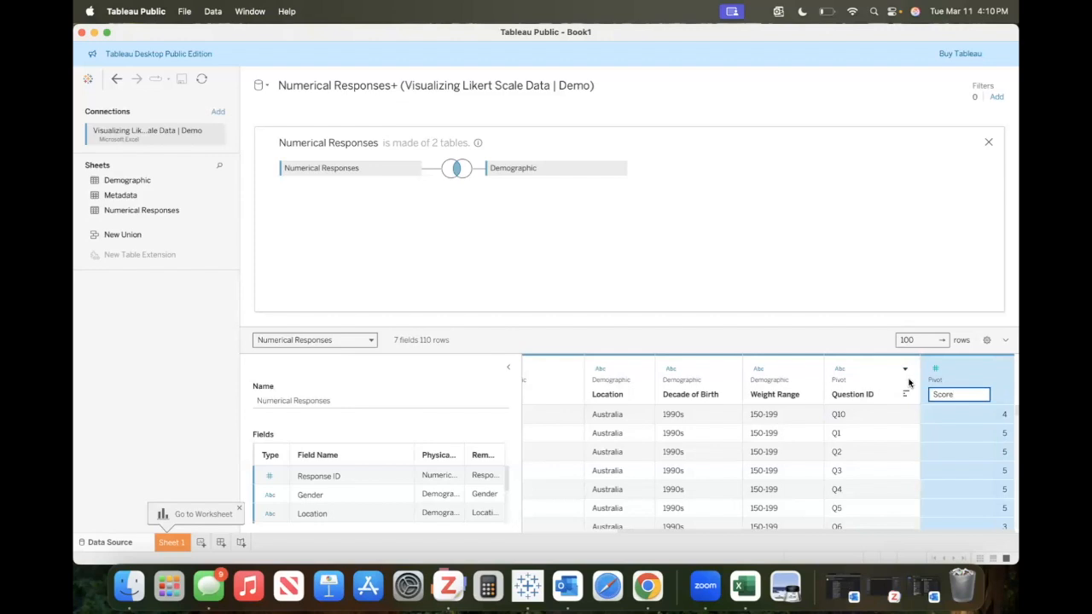
{"action": "key", "text": "Return"}
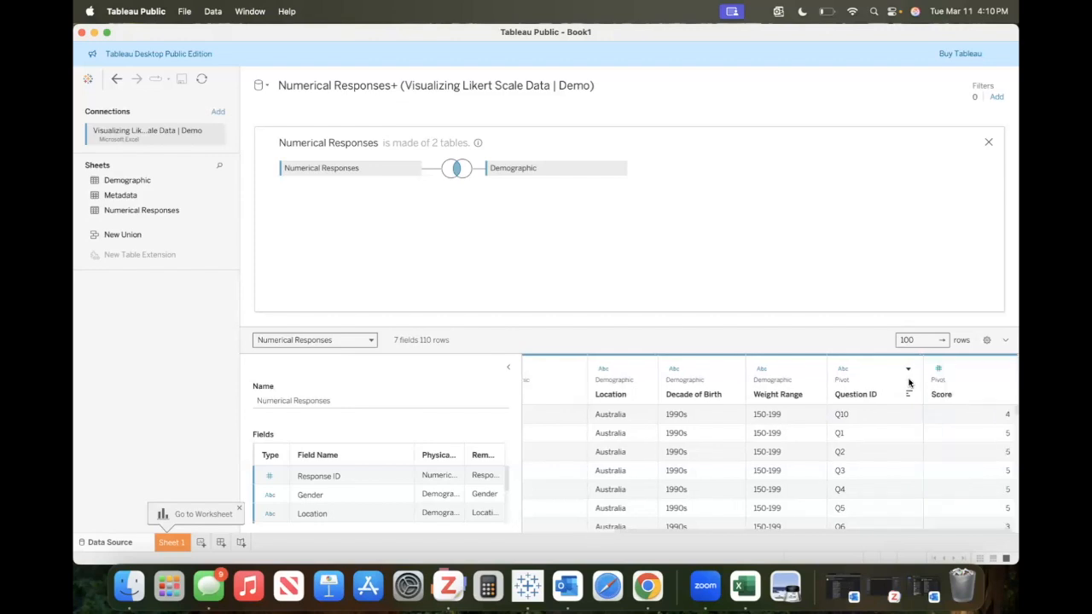
Join the Metadata sheet to the table with an inner join that matches Question ID to Question ID1.
{"action": "scroll", "coordinate": [818, 445], "scroll_direction": "left", "scroll_amount": 5}
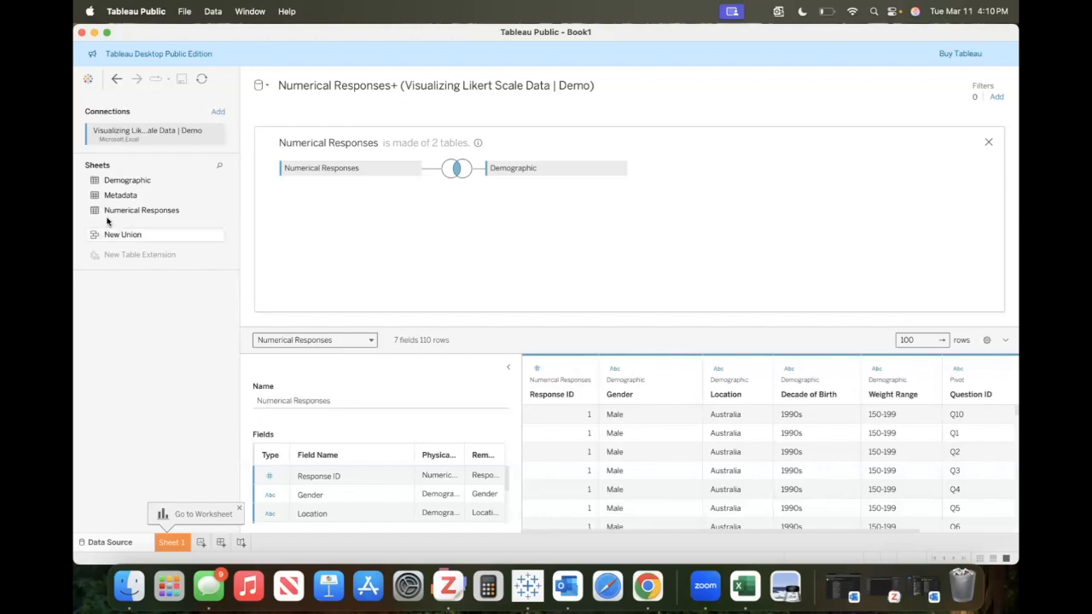
{"action": "left_click_drag", "start_coordinate": [118, 195], "coordinate": [469, 222]}
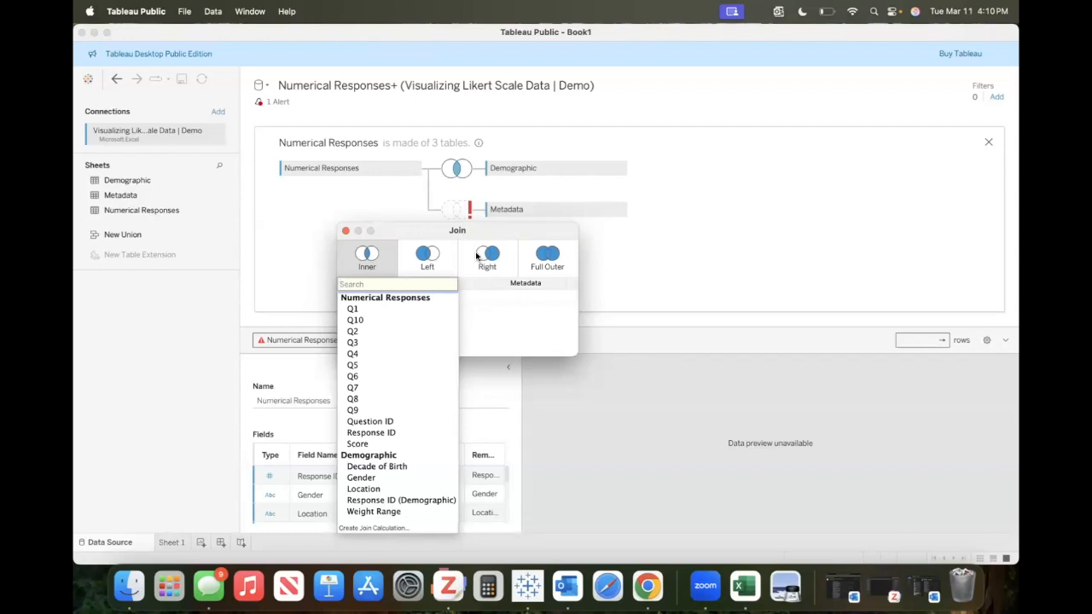
{"action": "left_click", "coordinate": [365, 422]}
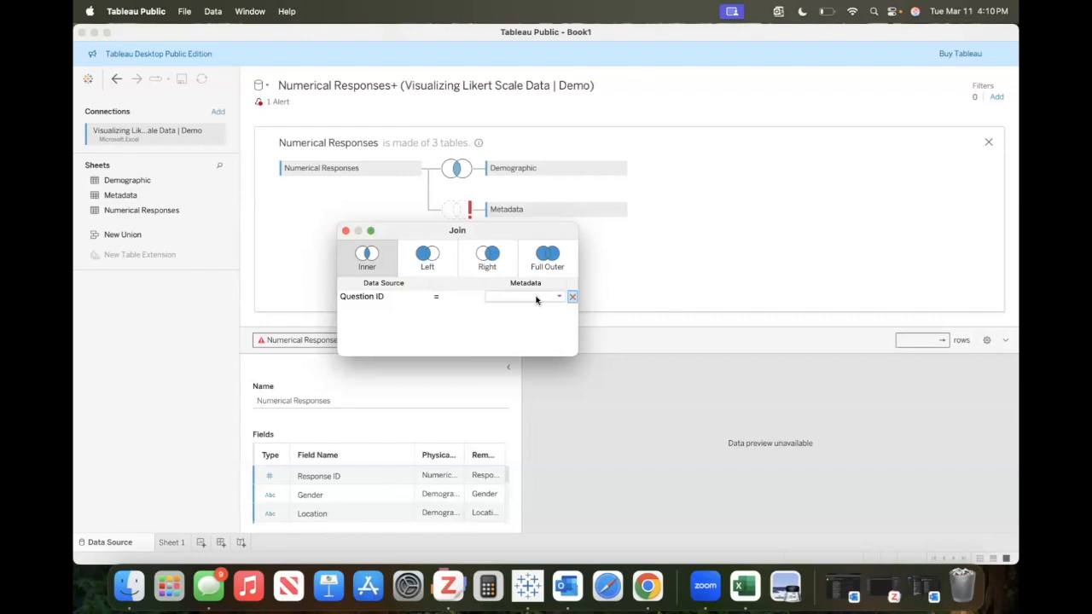
{"action": "left_click", "coordinate": [536, 297]}
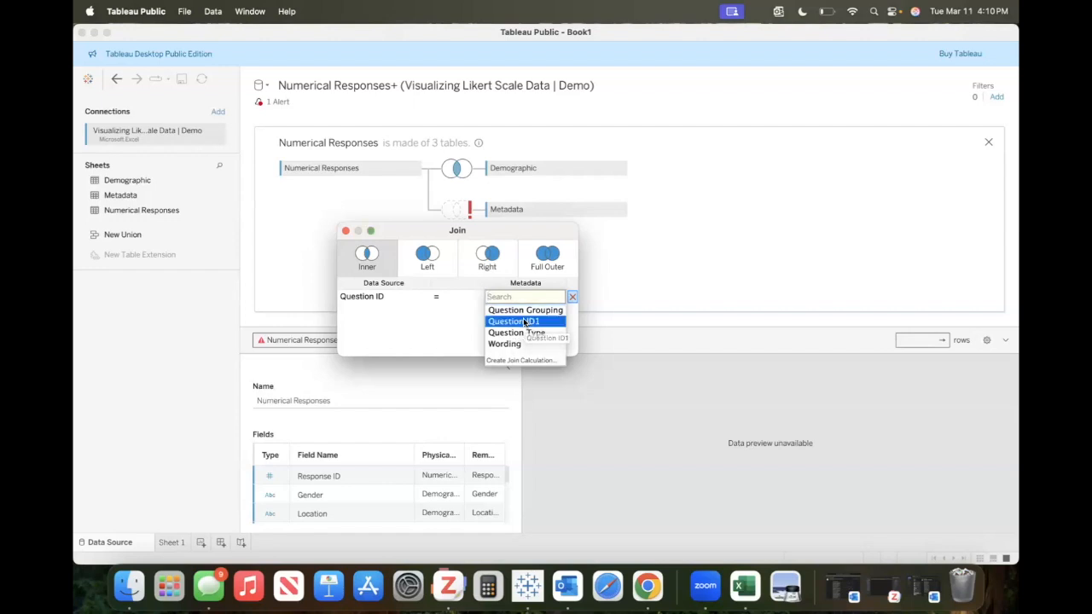
{"action": "left_click", "coordinate": [524, 321]}
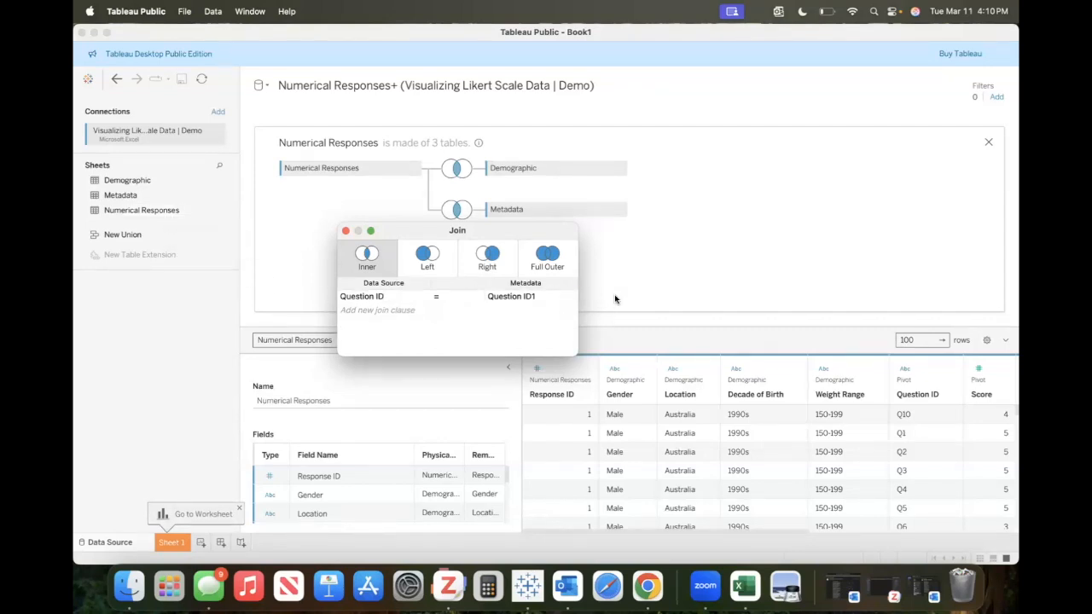
{"action": "left_click", "coordinate": [656, 273]}
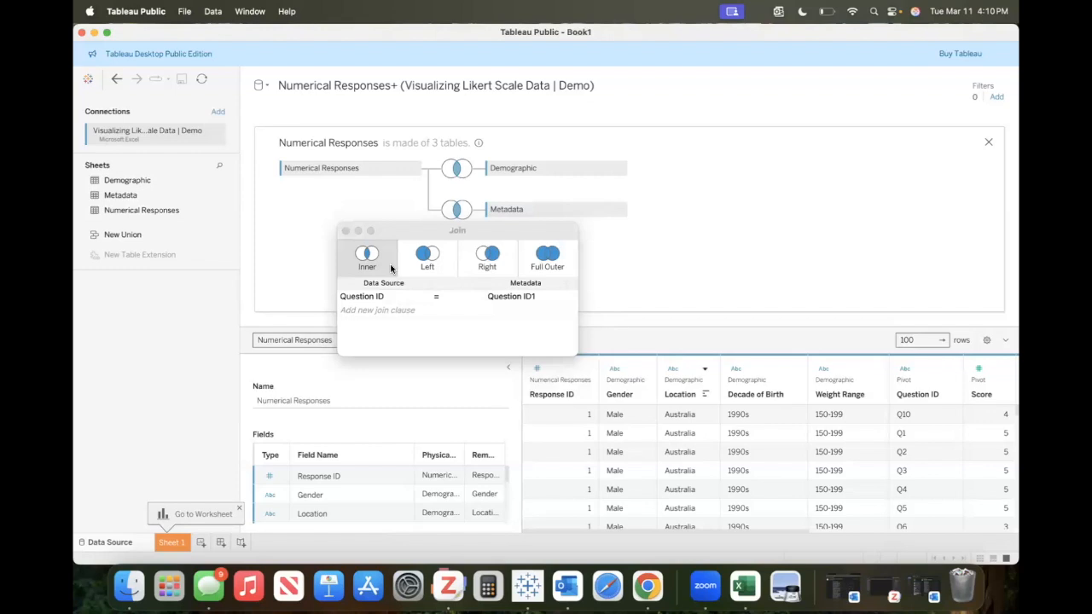
{"action": "left_click", "coordinate": [342, 226]}
{"action": "left_click", "coordinate": [346, 232]}
Check the joined columns and hide the duplicate Question ID1 column that comes from the Metadata table.
{"action": "scroll", "coordinate": [806, 478], "scroll_direction": "right", "scroll_amount": 4}
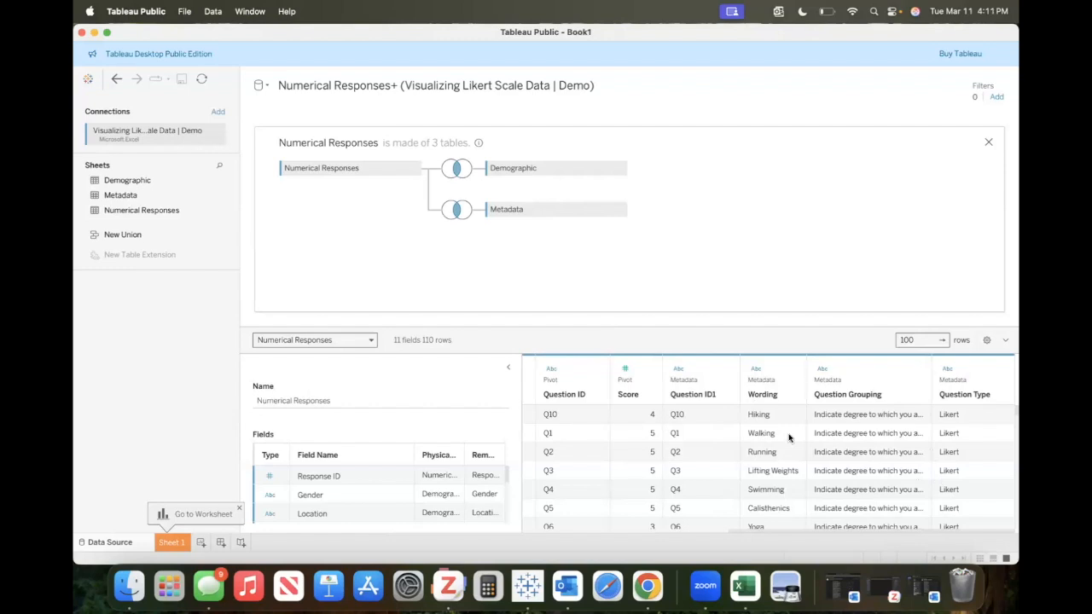
{"action": "scroll", "coordinate": [785, 481], "scroll_direction": "left", "scroll_amount": 4}
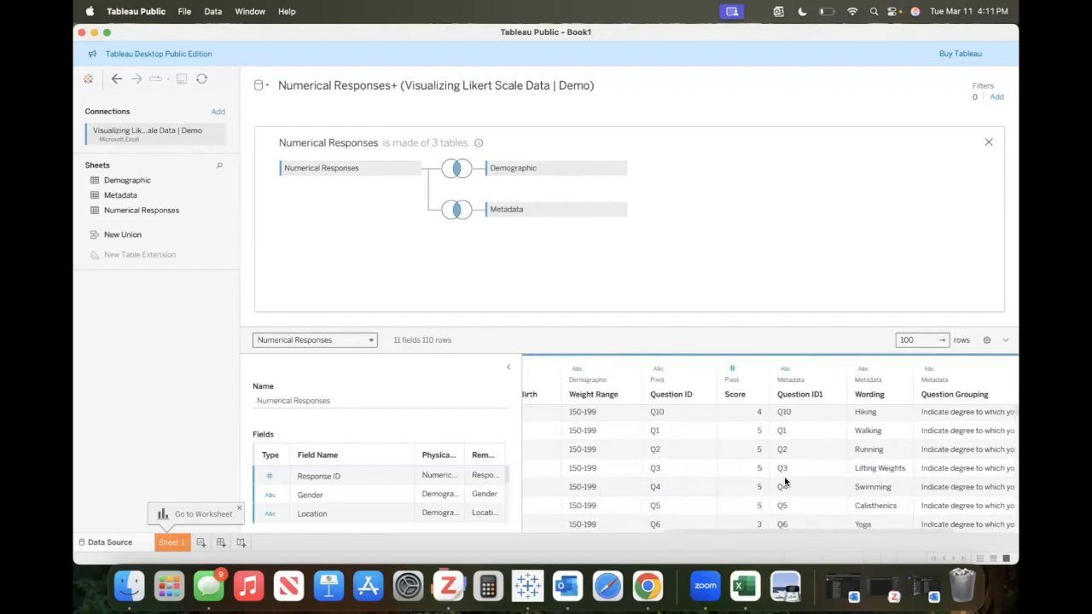
{"action": "scroll", "coordinate": [785, 481], "scroll_direction": "left", "scroll_amount": 3}
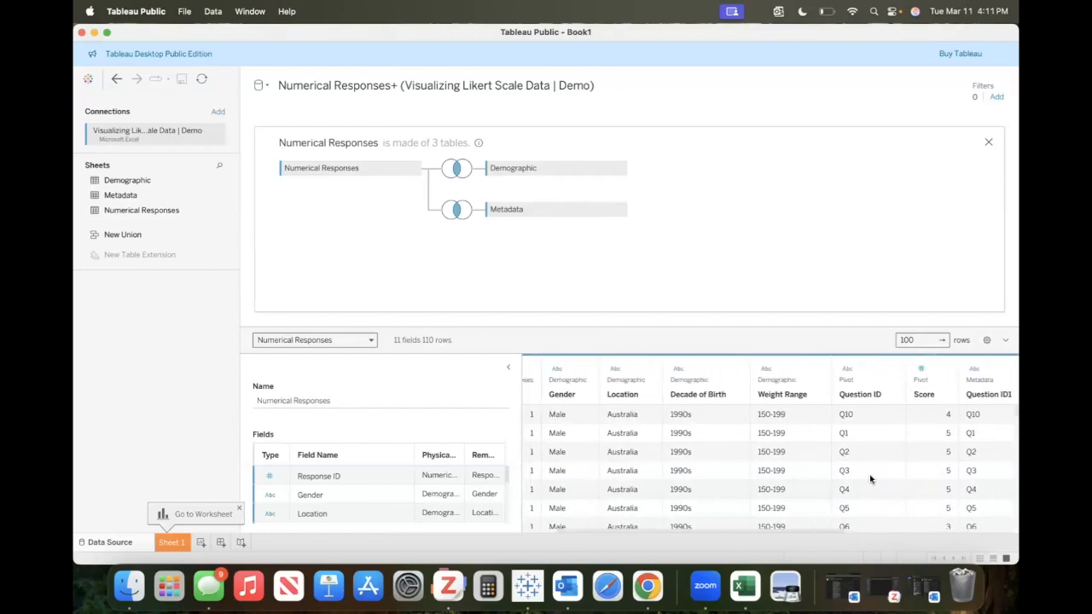
{"action": "scroll", "coordinate": [810, 471], "scroll_direction": "left", "scroll_amount": 2}
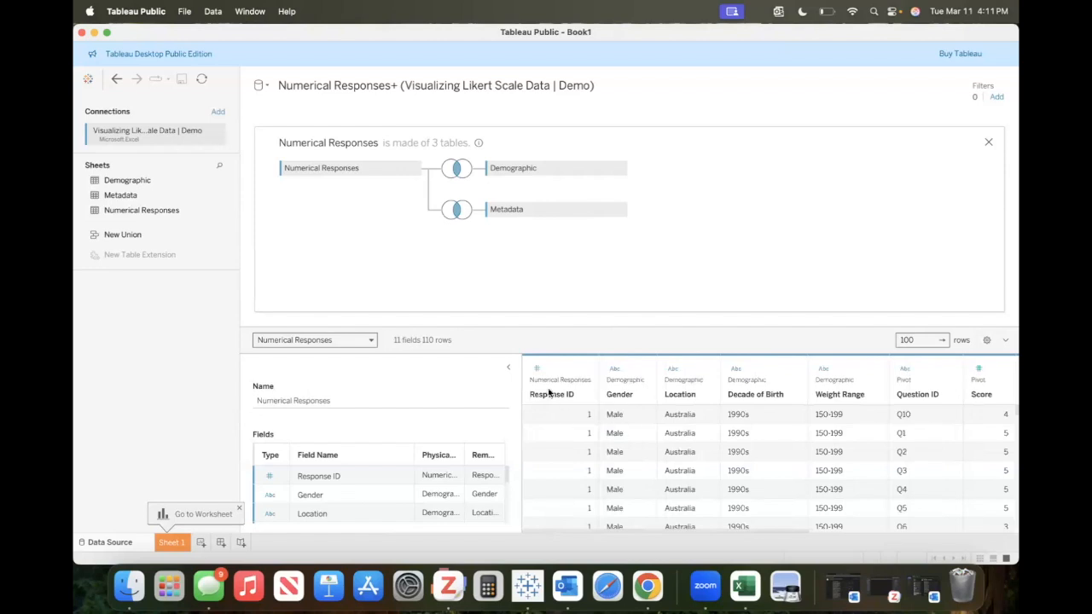
{"action": "scroll", "coordinate": [647, 474], "scroll_direction": "right", "scroll_amount": 5}
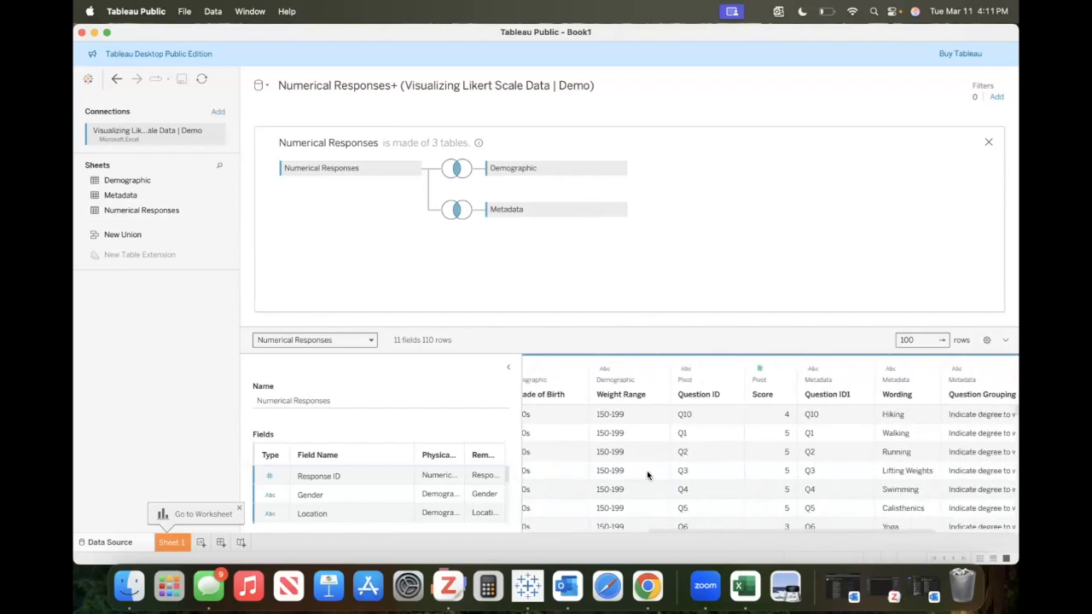
{"action": "scroll", "coordinate": [647, 475], "scroll_direction": "left", "scroll_amount": 1}
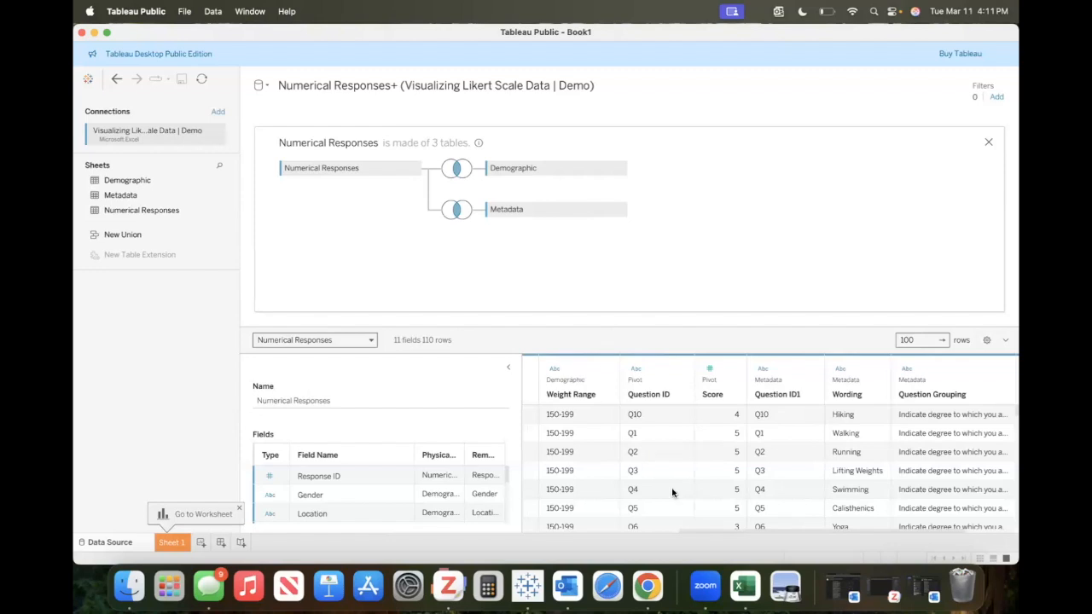
{"action": "left_click", "coordinate": [809, 369]}
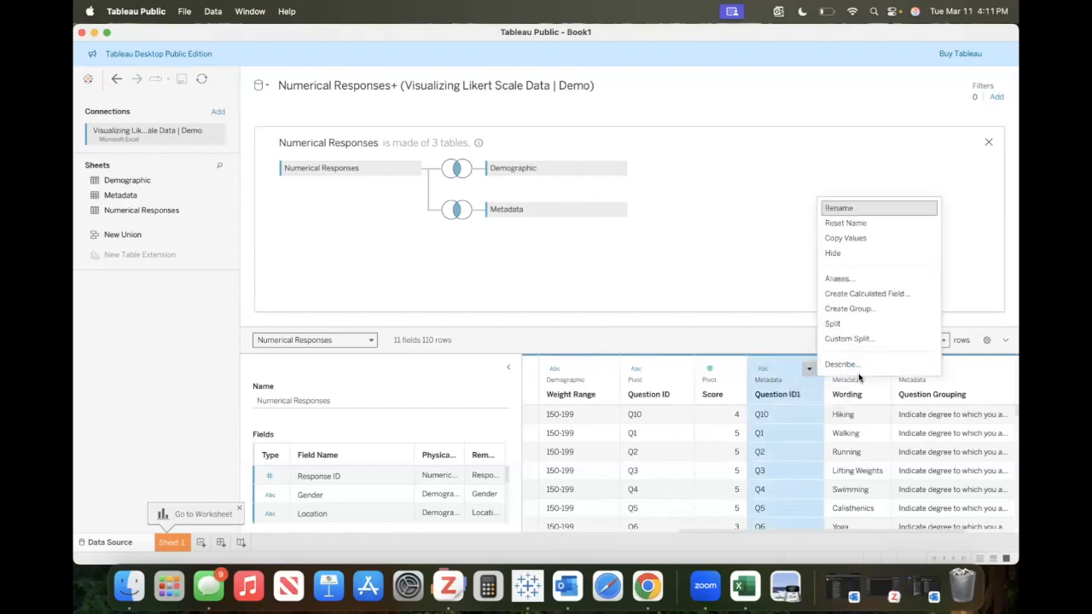
{"action": "left_click", "coordinate": [859, 253]}
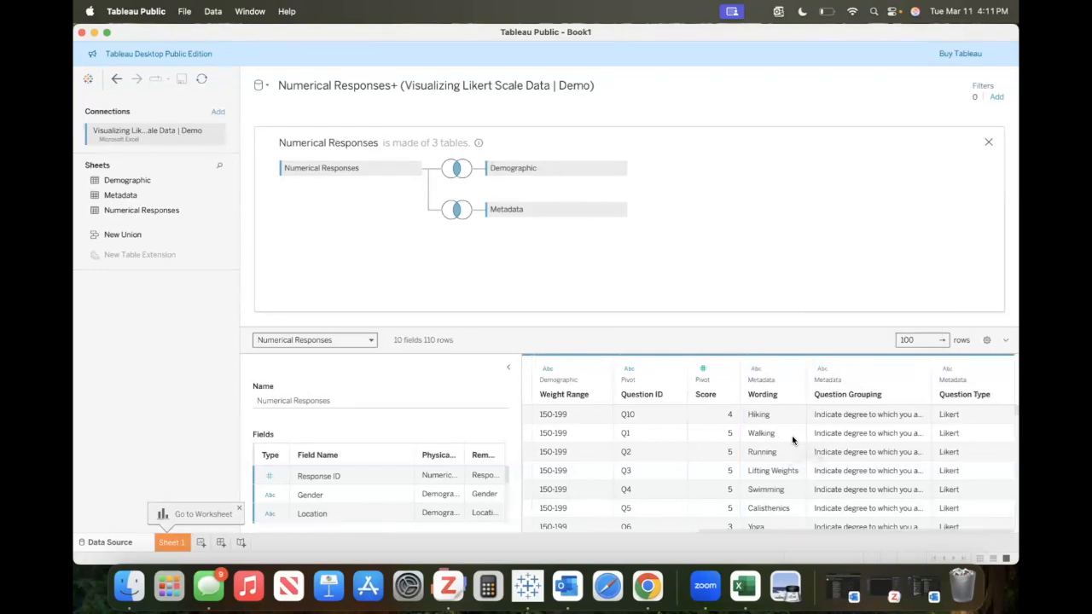
Open the Sheet 1 worksheet and look over the available chart types.
{"action": "scroll", "coordinate": [792, 439], "scroll_direction": "left", "scroll_amount": 5}
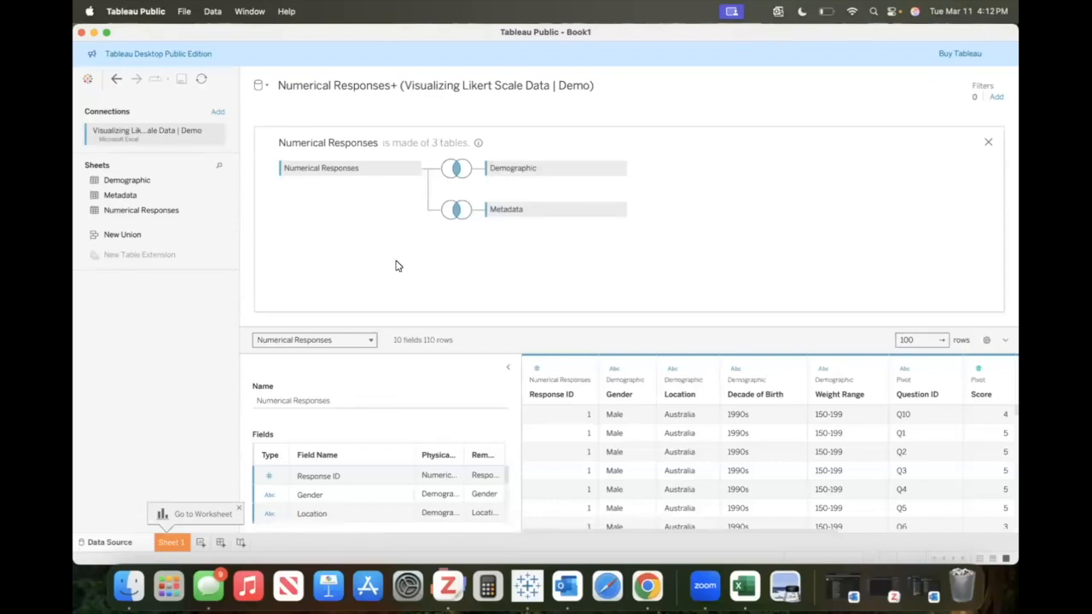
{"action": "left_click", "coordinate": [171, 543]}
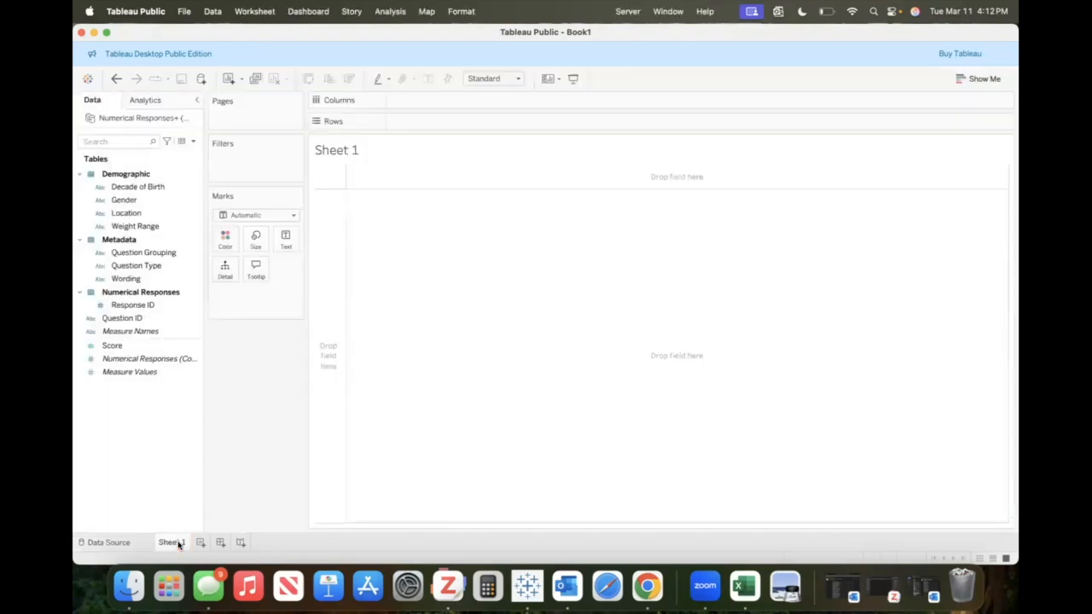
{"action": "left_click", "coordinate": [979, 78]}
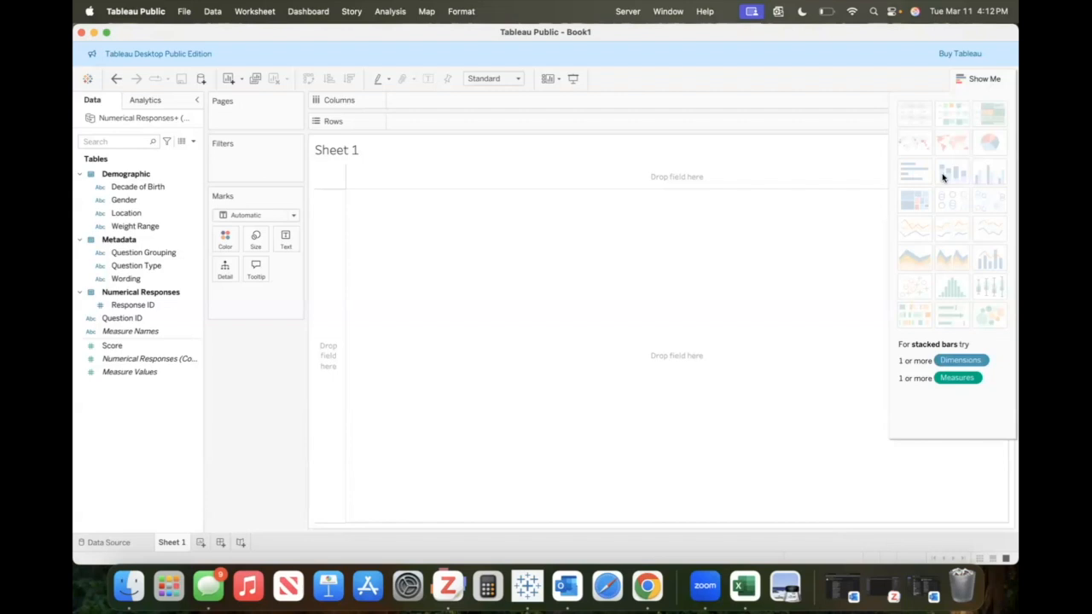
{"action": "left_click", "coordinate": [973, 77]}
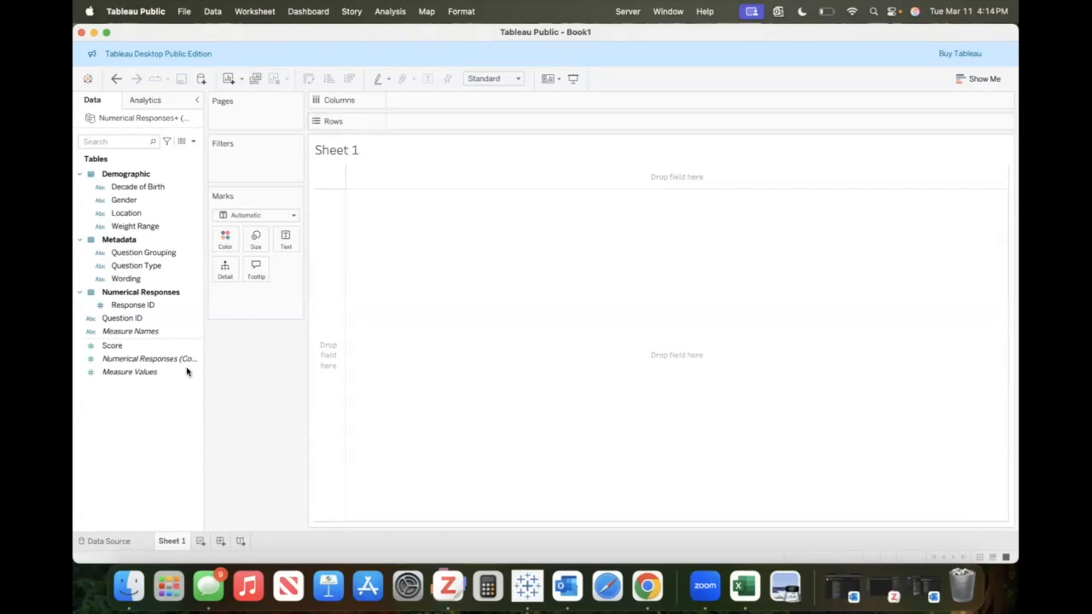
Place the Wording field on the rows of the view, followed by the sum of Score.
{"action": "left_click", "coordinate": [126, 279]}
{"action": "left_click", "coordinate": [119, 226]}
{"action": "left_click", "coordinate": [115, 252]}
{"action": "left_click", "coordinate": [124, 279]}
{"action": "left_click", "coordinate": [123, 266]}
{"action": "left_click_drag", "start_coordinate": [125, 278], "coordinate": [408, 184]}
{"action": "left_click_drag", "start_coordinate": [427, 128], "coordinate": [424, 121]}
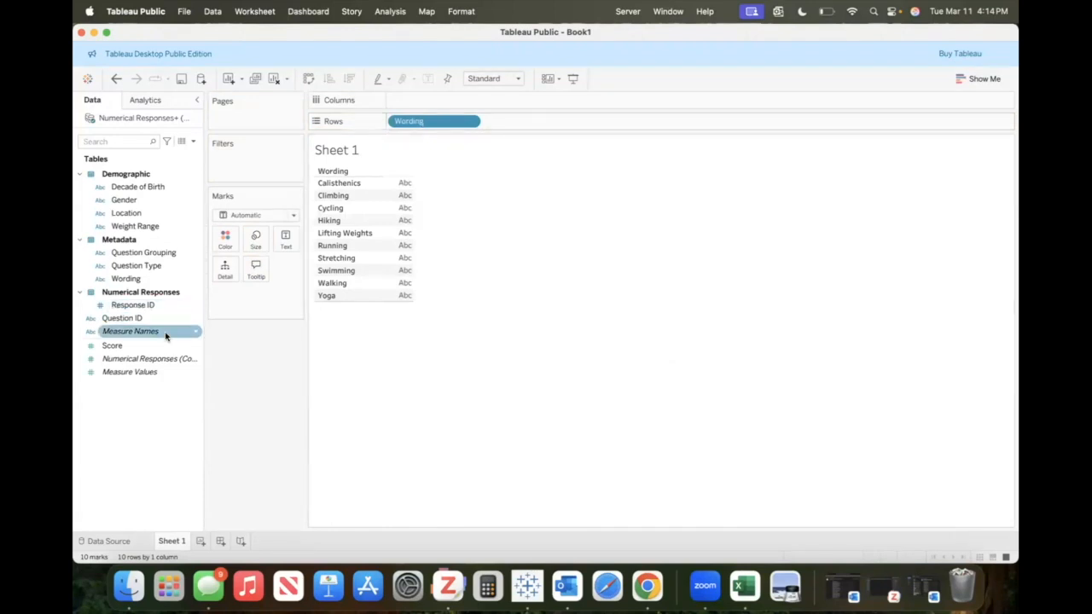
{"action": "left_click_drag", "start_coordinate": [151, 349], "coordinate": [544, 125]}
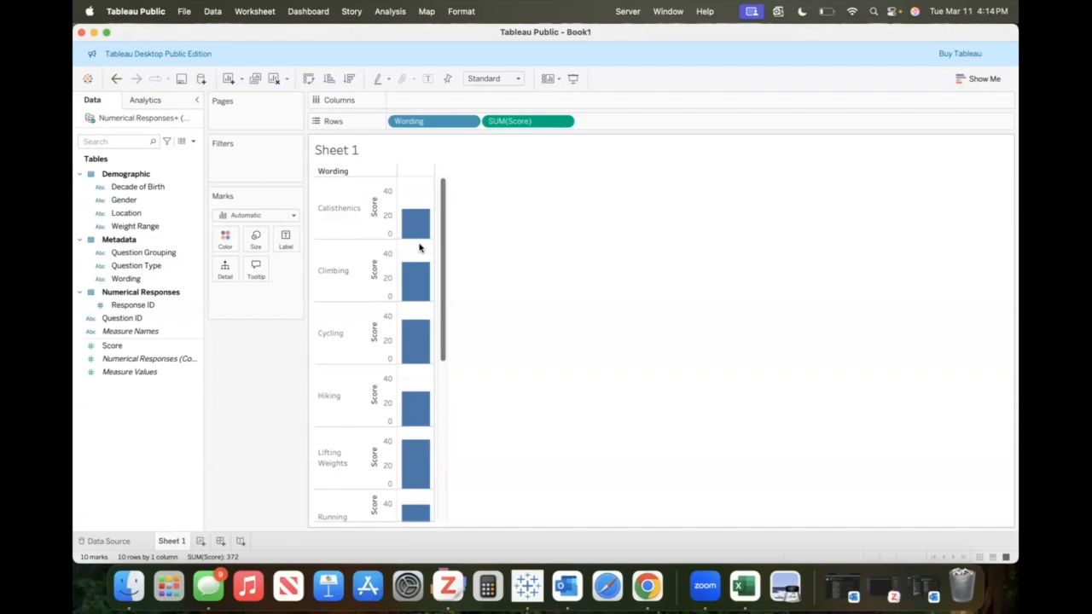
Examine the summed Score bars for the activities and compare them with the individual Score values in the data source.
{"action": "mouse_move", "coordinate": [412, 232]}
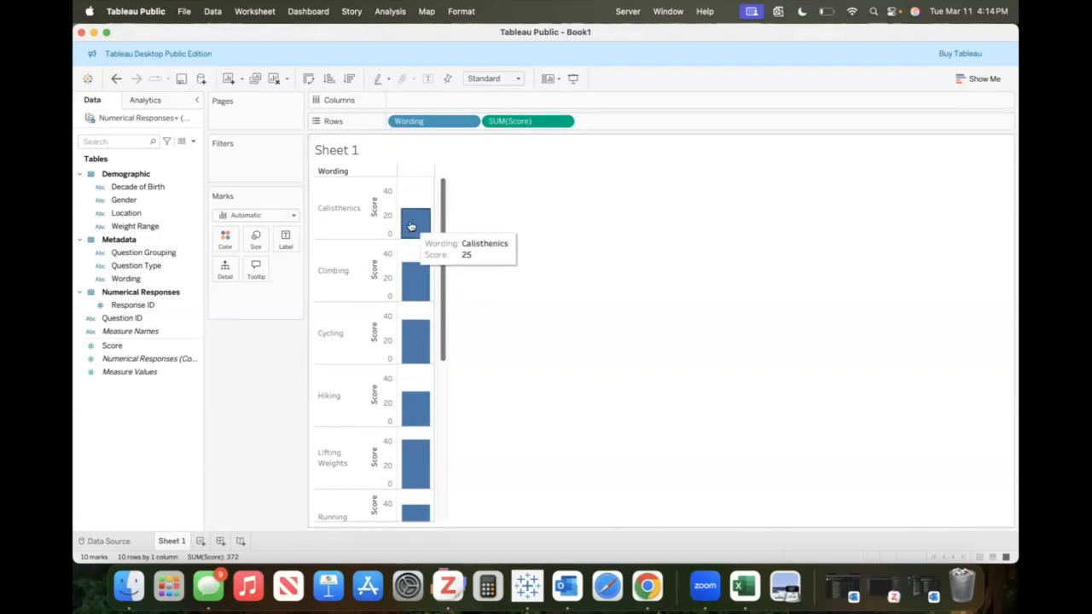
{"action": "mouse_move", "coordinate": [412, 275]}
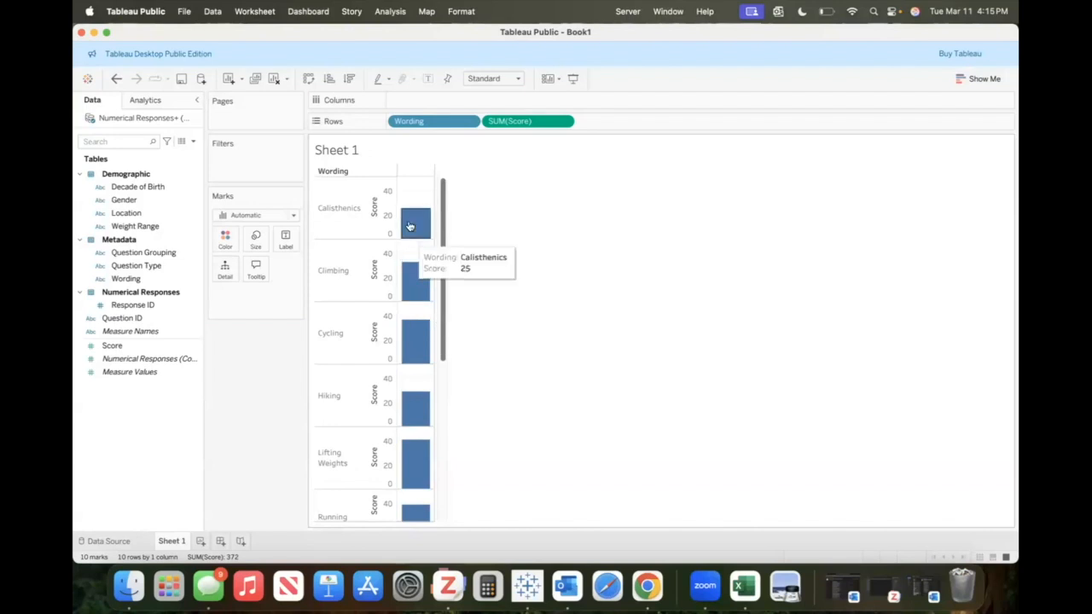
{"action": "left_click", "coordinate": [113, 541]}
{"action": "scroll", "coordinate": [790, 476], "scroll_direction": "right", "scroll_amount": 5}
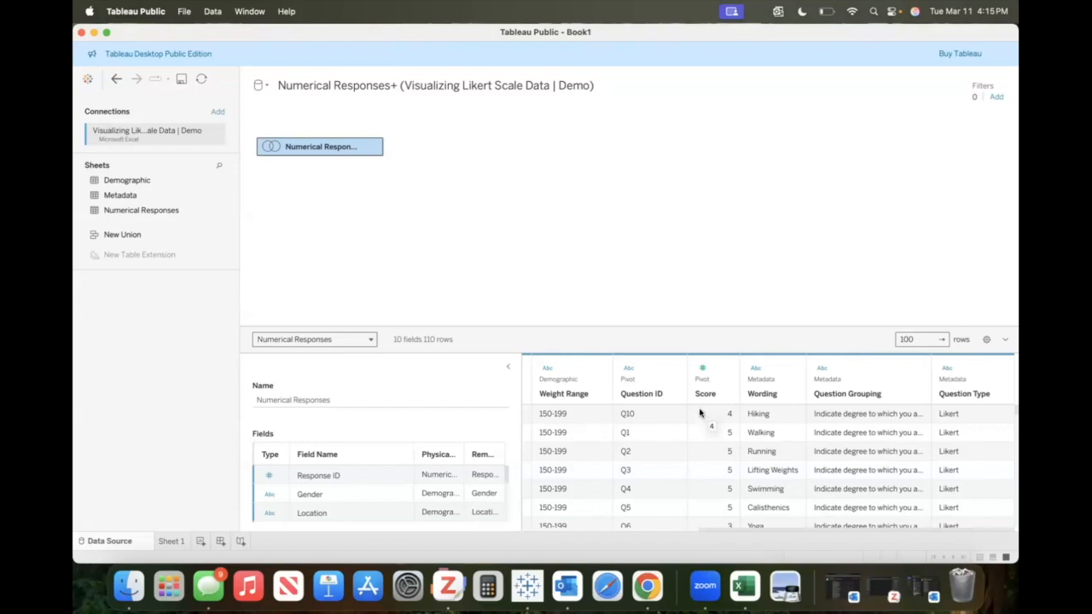
{"action": "left_click", "coordinate": [171, 541]}
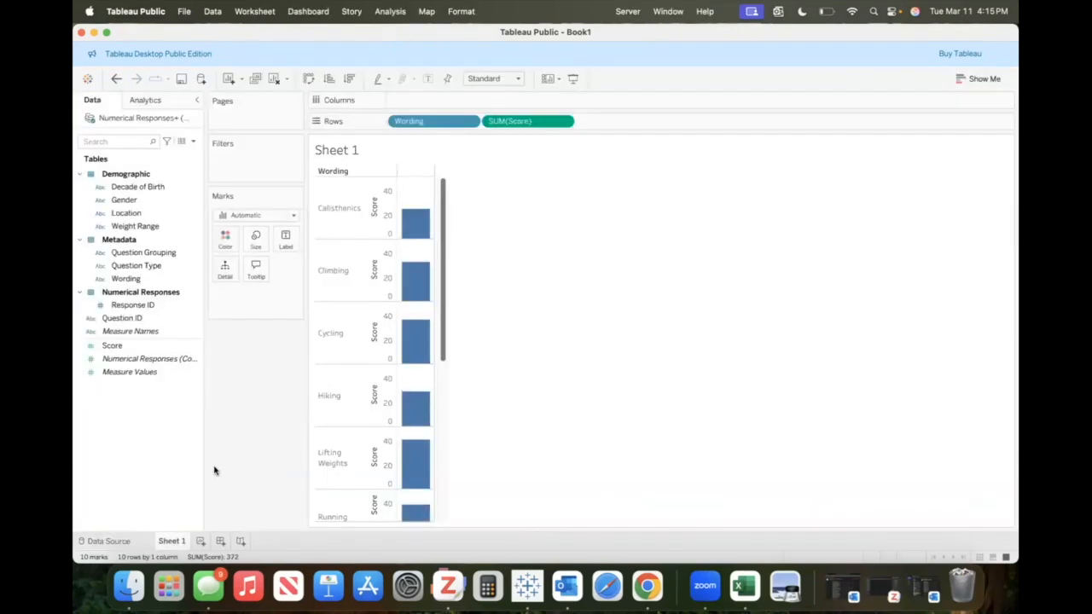
{"action": "mouse_move", "coordinate": [413, 223]}
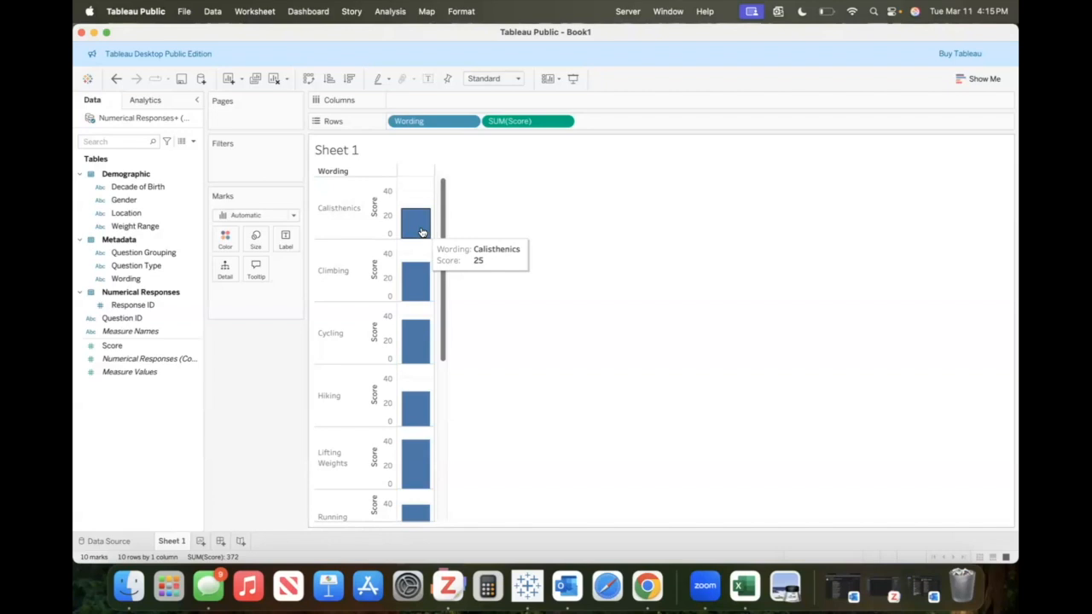
{"action": "mouse_move", "coordinate": [417, 279]}
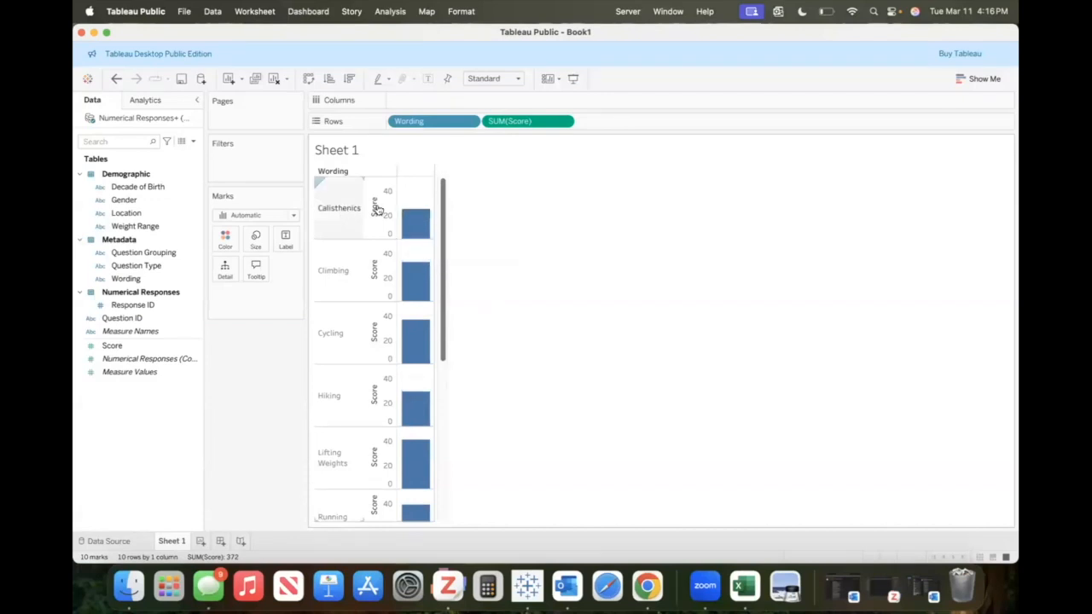
{"action": "scroll", "coordinate": [477, 384], "scroll_direction": "down", "scroll_amount": 5}
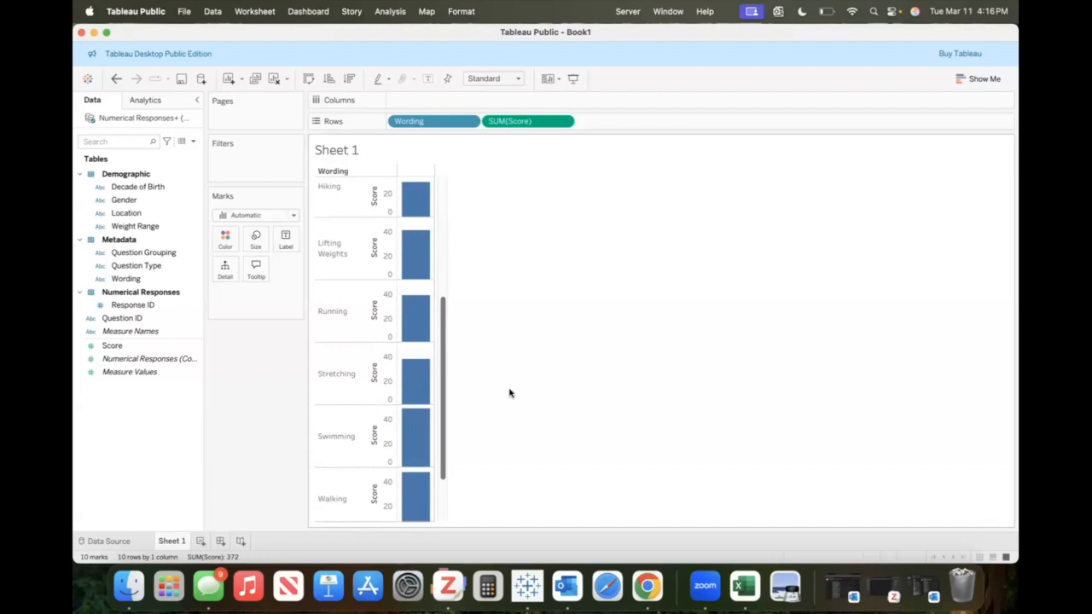
{"action": "scroll", "coordinate": [510, 393], "scroll_direction": "up", "scroll_amount": 5}
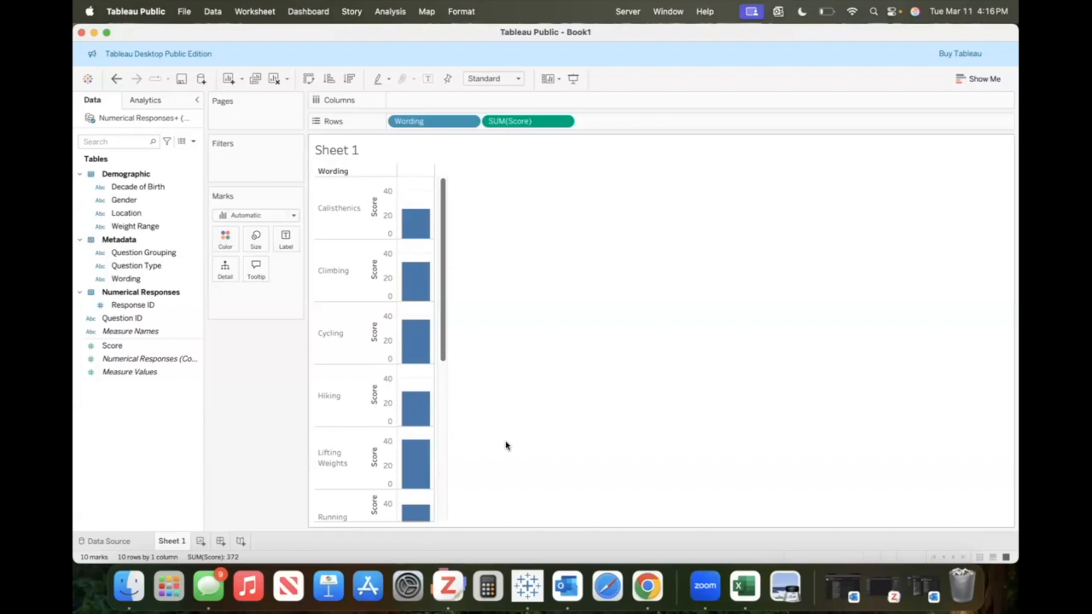
Convert the Score field on the rows from a summed measure to a discrete dimension.
{"action": "key", "text": "super+z"}
{"action": "left_click", "coordinate": [567, 123]}
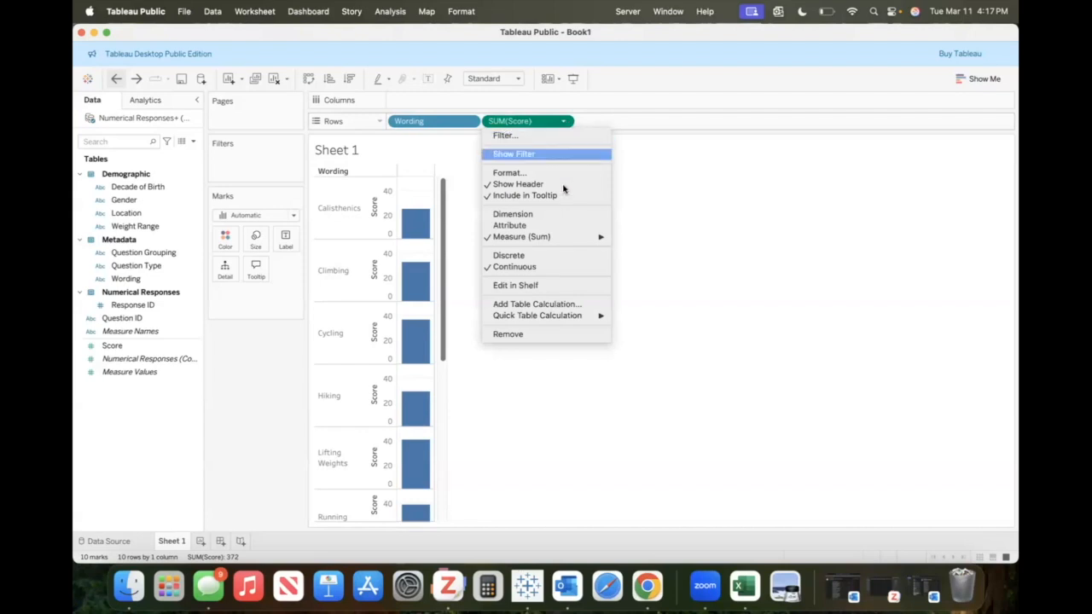
{"action": "left_click", "coordinate": [527, 214]}
{"action": "left_click", "coordinate": [562, 123]}
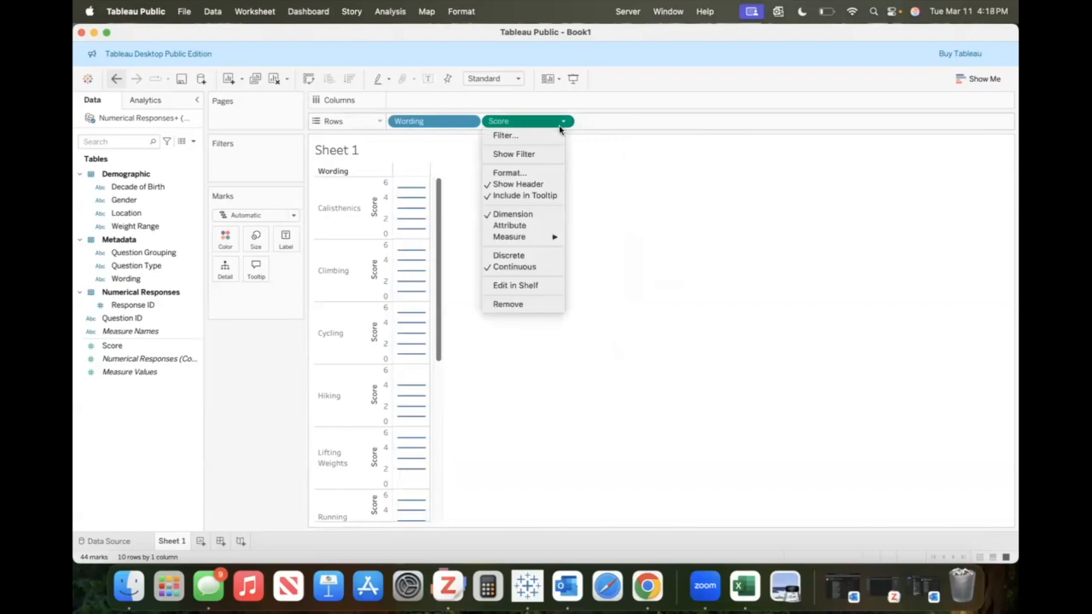
{"action": "left_click", "coordinate": [531, 255]}
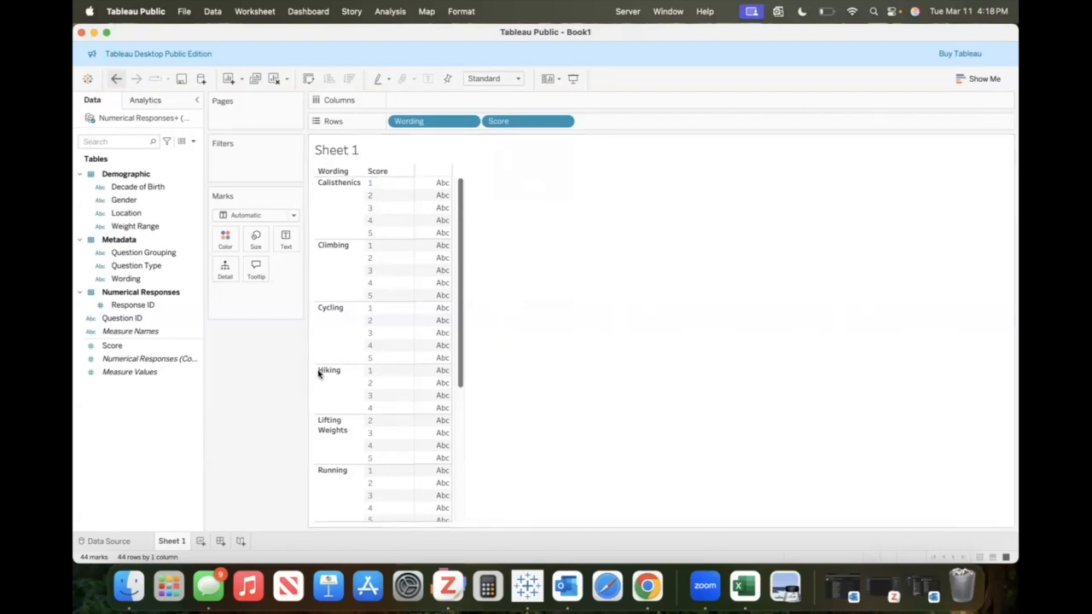
Show the count of Numerical Responses as the text value for each score in the table.
{"action": "left_click", "coordinate": [166, 322]}
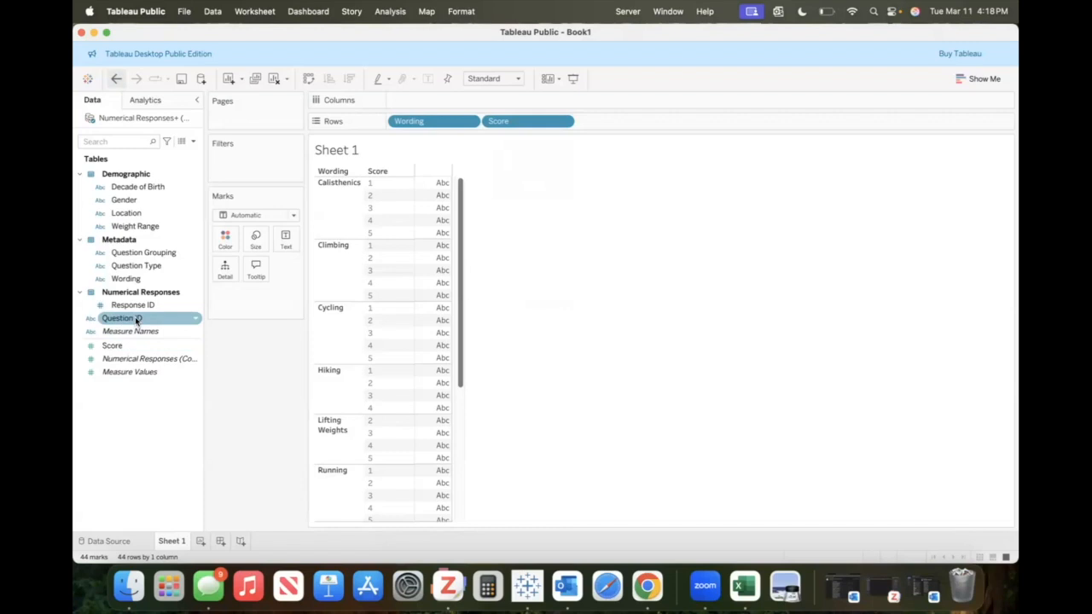
{"action": "left_click_drag", "start_coordinate": [149, 359], "coordinate": [444, 308]}
{"action": "mouse_move", "coordinate": [429, 199]}
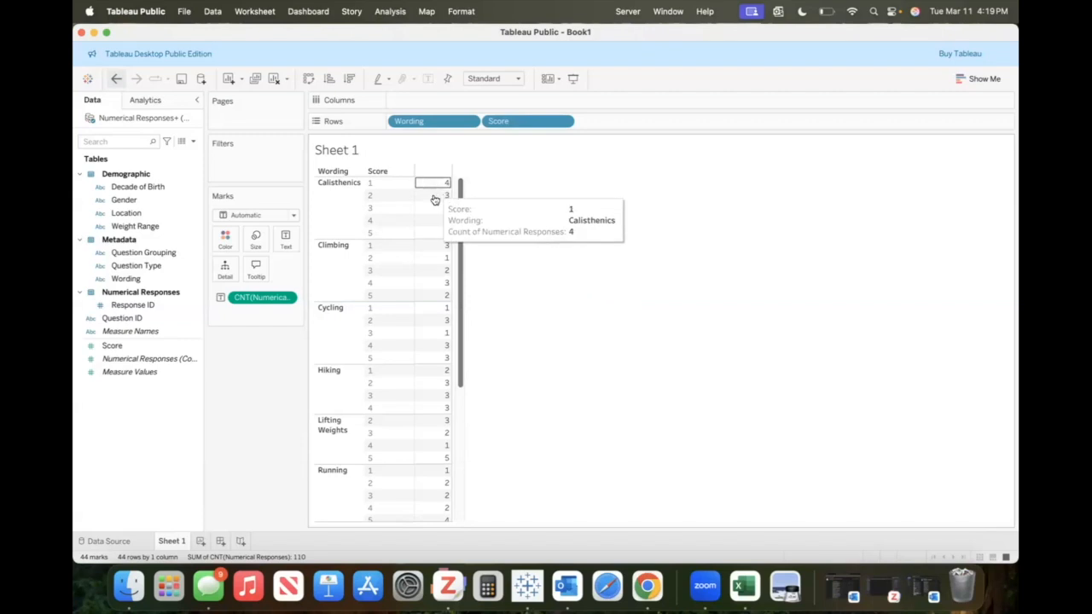
{"action": "mouse_move", "coordinate": [433, 257]}
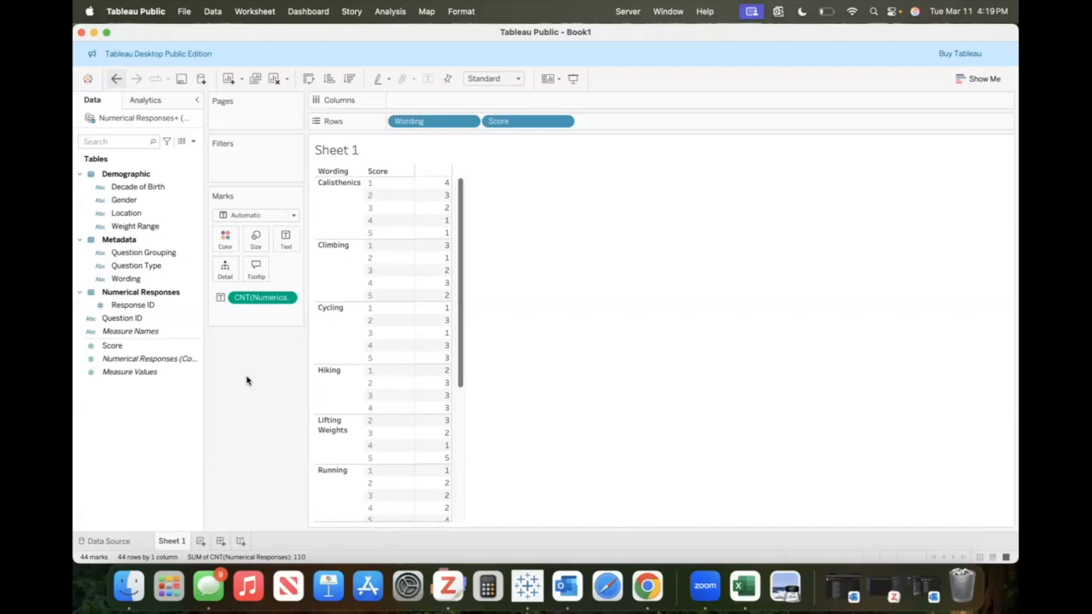
Create a calculated field named Answer and begin its formula with CASE [Score].
{"action": "left_click", "coordinate": [388, 12]}
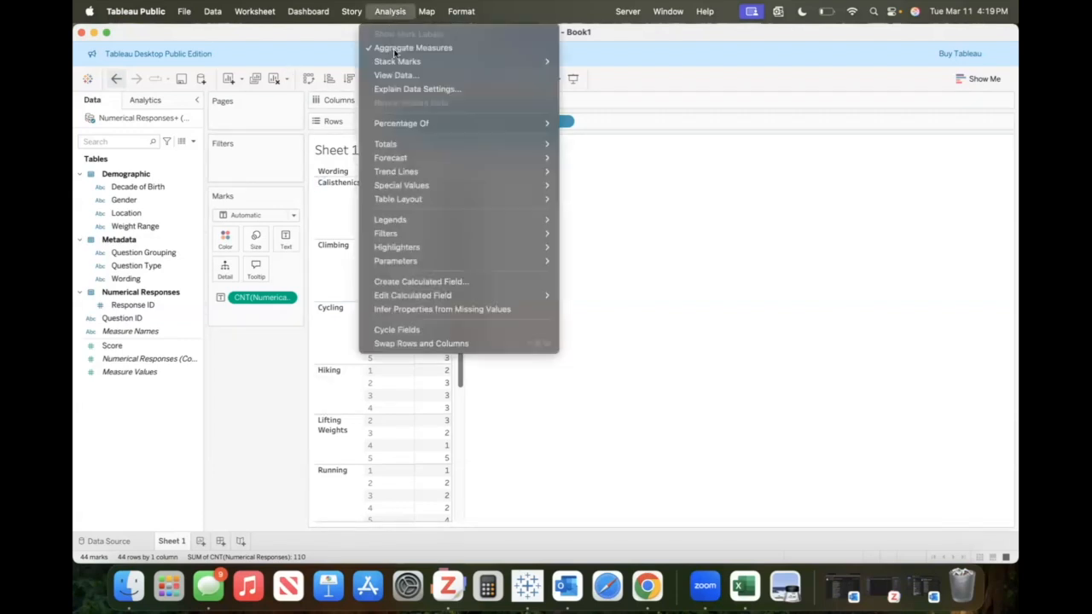
{"action": "left_click", "coordinate": [457, 282]}
{"action": "type", "text": "Answer"}
{"action": "left_click", "coordinate": [327, 237]}
{"action": "type", "text": "CASE"}
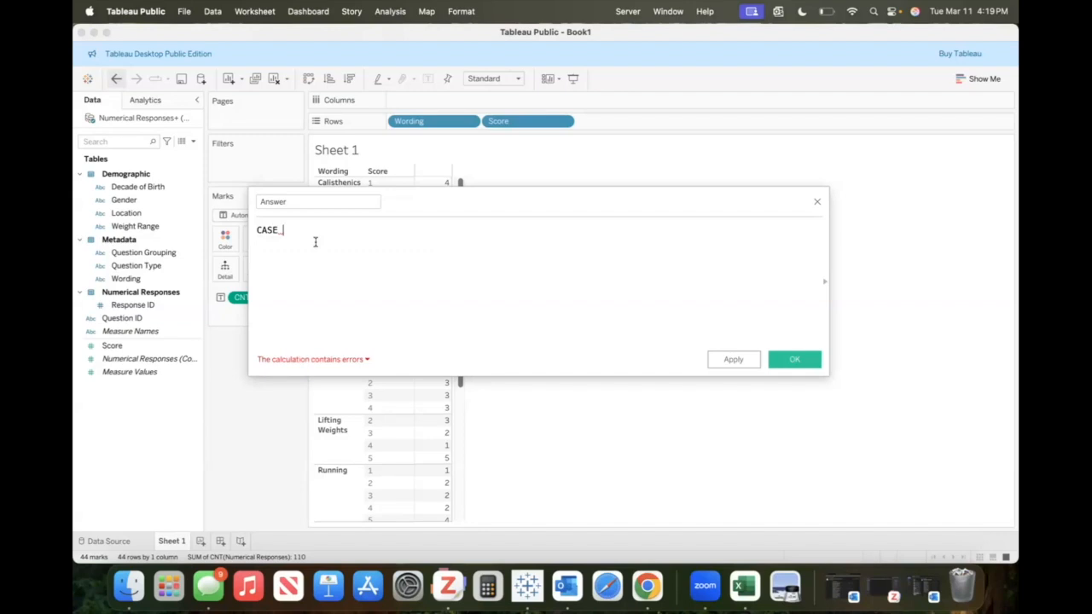
{"action": "type", "text": " sco"}
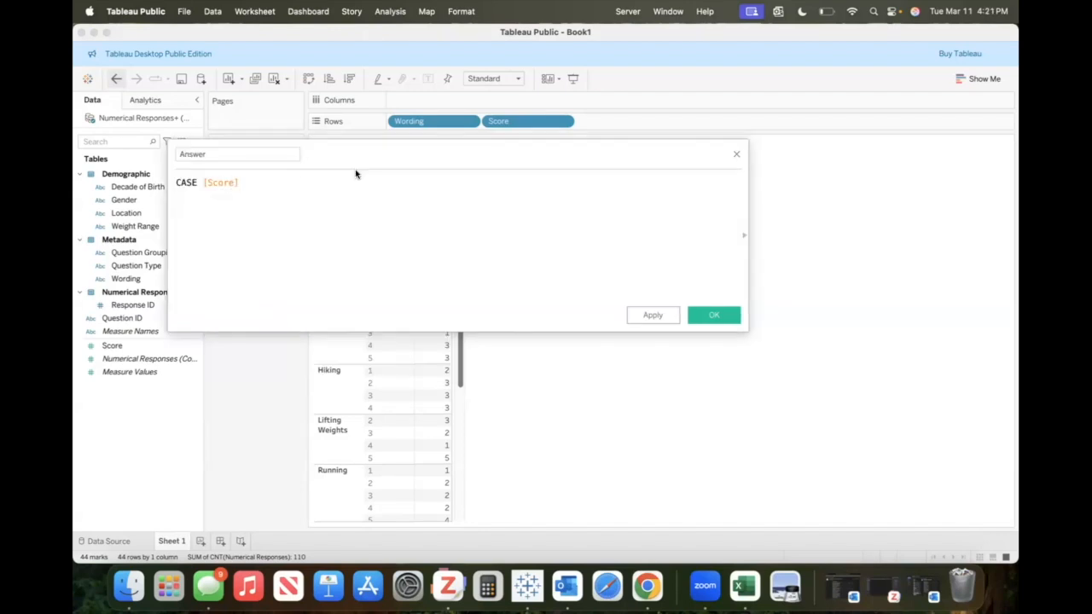
Add a line to the Answer formula that returns "Strongly Disagree" when the score is 1.
{"action": "key", "text": "Return"}
{"action": "type", "text": "Wh"}
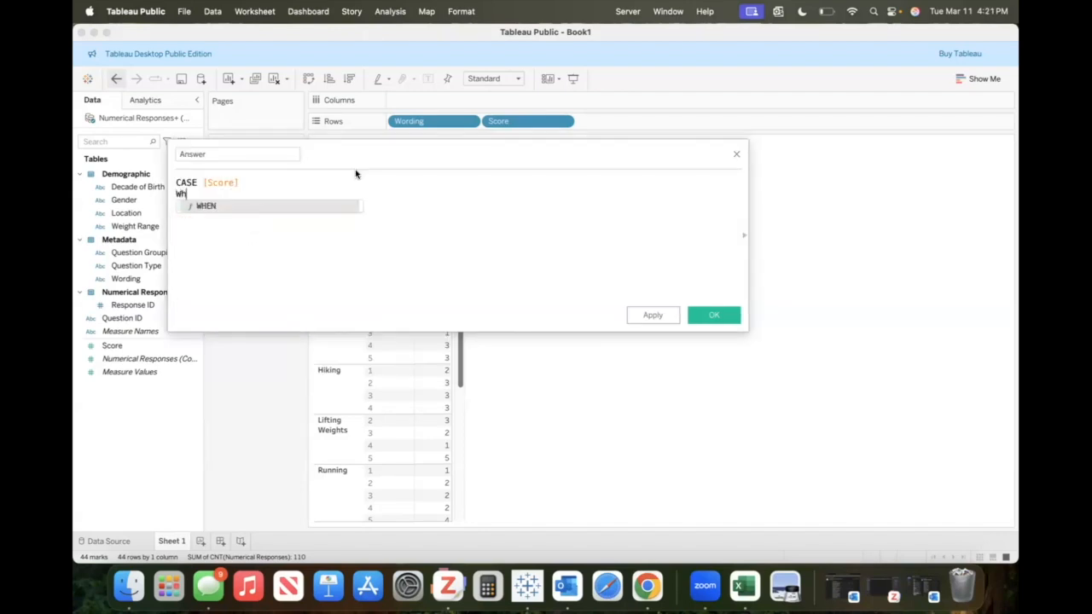
{"action": "type", "text": "en 1 then "}
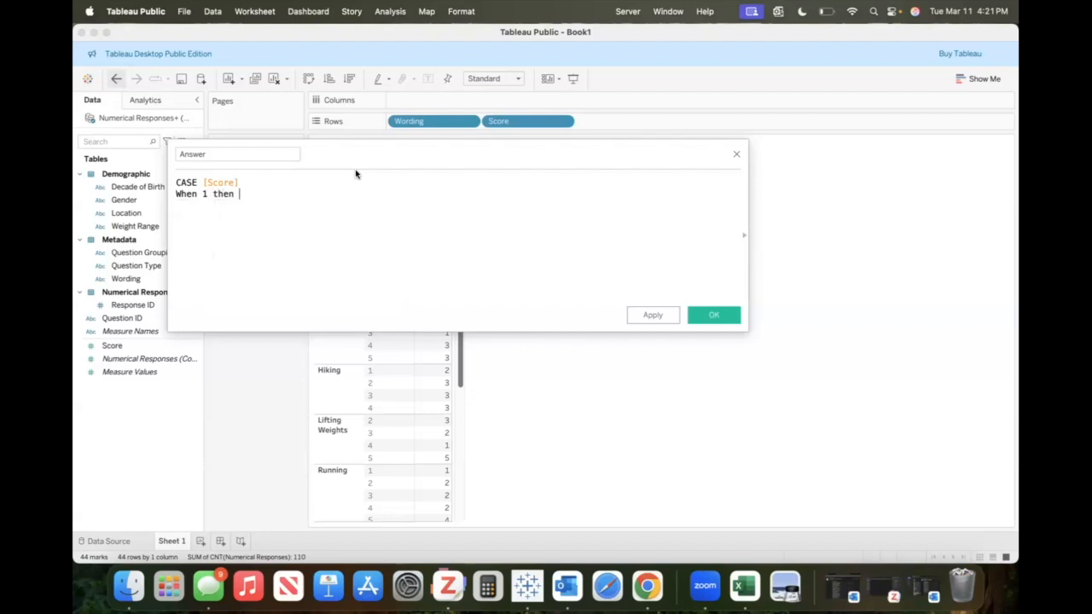
{"action": "type", "text": "\"Stronlyg"}
{"action": "key", "text": "BackSpace"}
{"action": "key", "text": "BackSpace"}
{"action": "key", "text": "BackSpace"}
{"action": "key", "text": "BackSpace"}
{"action": "type", "text": "gly Agree"}
{"action": "key", "text": "BackSpace"}
{"action": "key", "text": "BackSpace"}
{"action": "key", "text": "BackSpace"}
{"action": "key", "text": "BackSpace"}
{"action": "key", "text": "BackSpace"}
{"action": "type", "text": "Disagree\""}
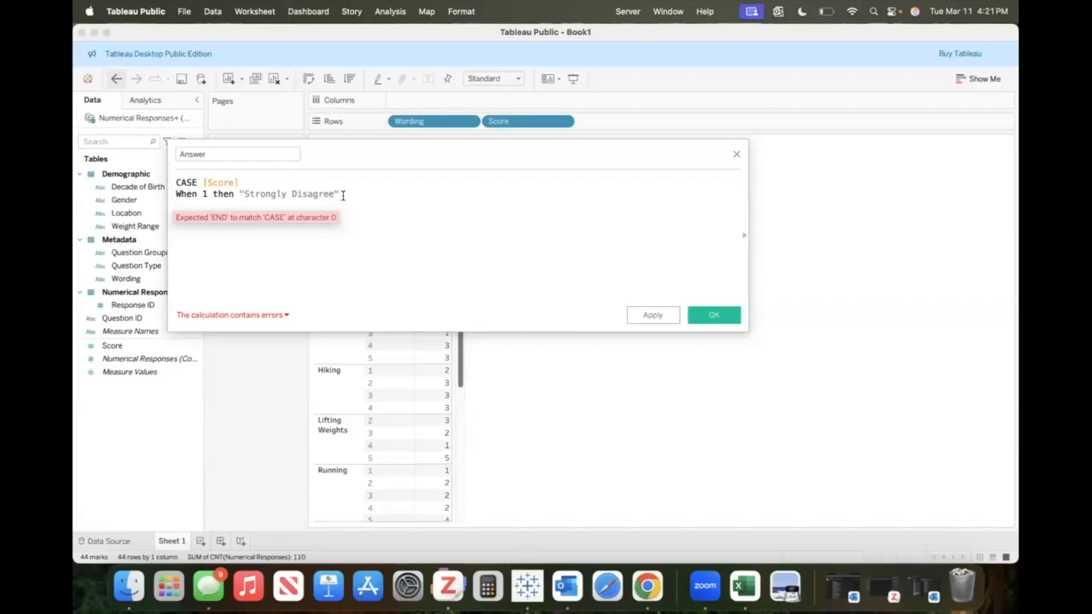
Add formula lines returning "Disagree" for score 2 and "Neither Agree nor Disagree" for score 3.
{"action": "key", "text": "Return"}
{"action": "type", "text": "When 2 then "}
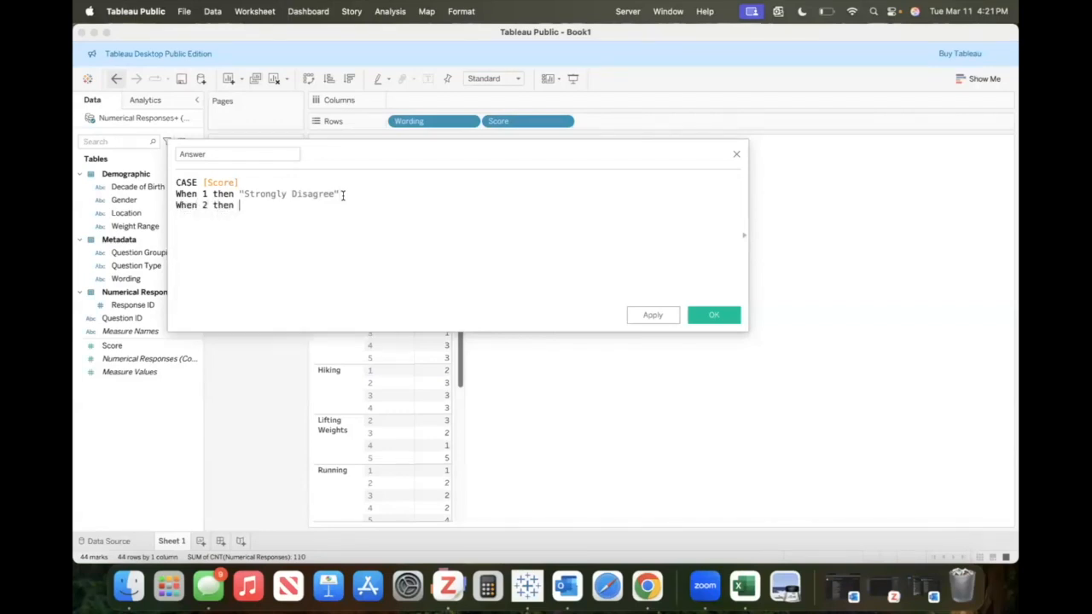
{"action": "type", "text": "\"Disagree\""}
{"action": "key", "text": "Return"}
{"action": "type", "text": "Whe"}
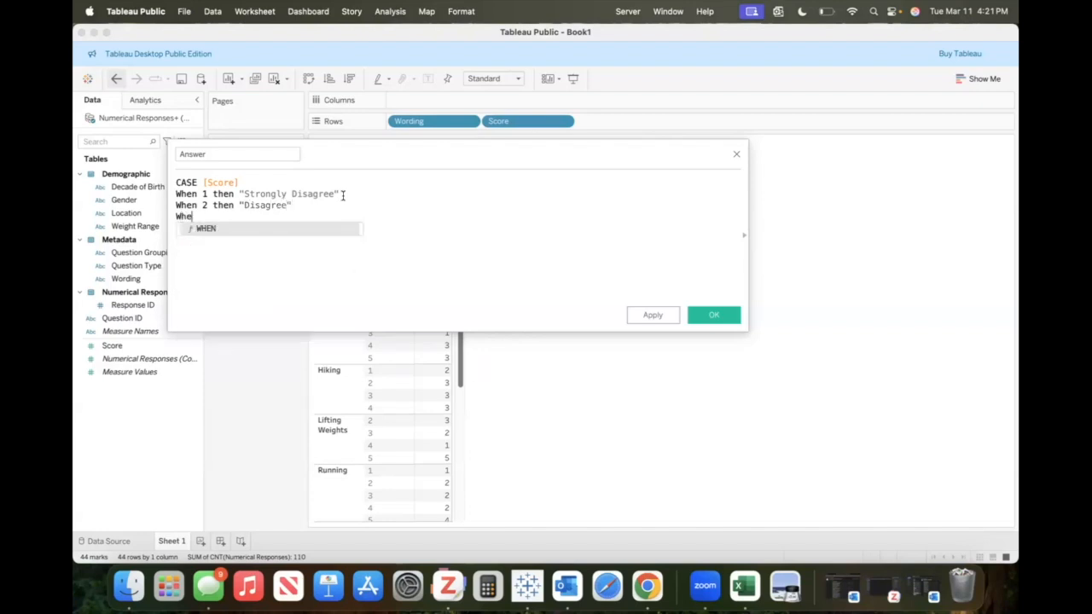
{"action": "type", "text": "n 3 then "}
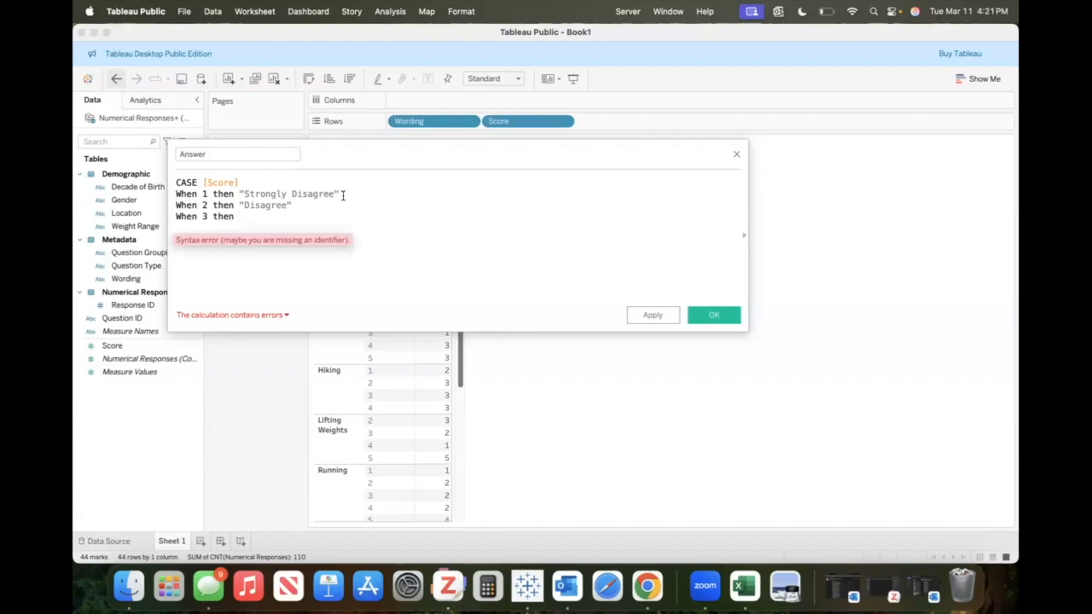
{"action": "type", "text": "\"Neither Agree nor Disagree\""}
{"action": "key", "text": "Return"}
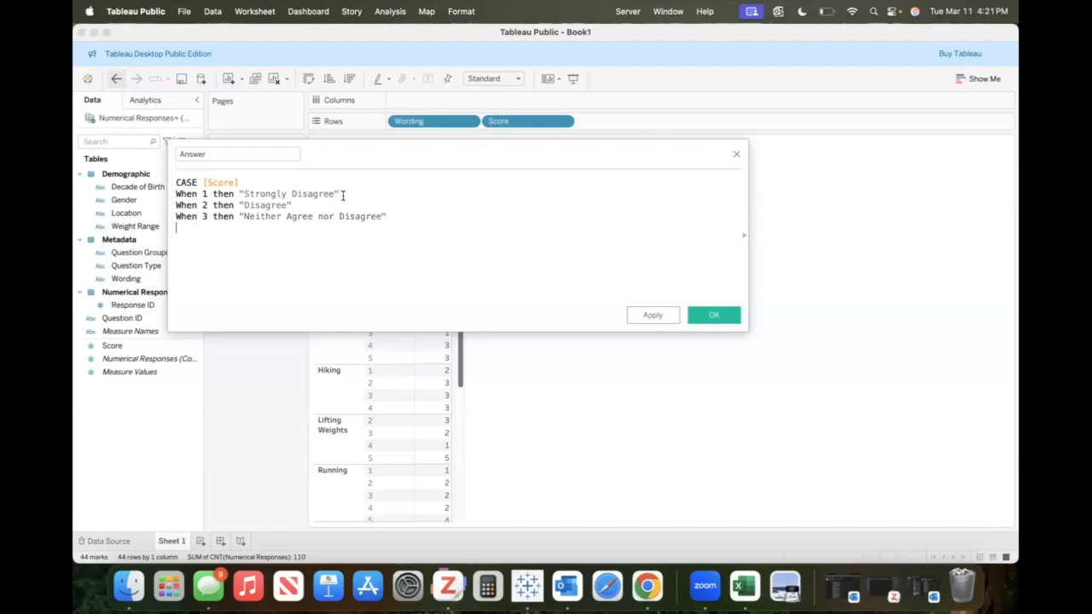
Add formula lines returning "Agree" for score 4 and "Strongly Agree" for score 5.
{"action": "type", "text": "When 4 then \"Agree\""}
{"action": "key", "text": "Return"}
{"action": "type", "text": "When 5 th"}
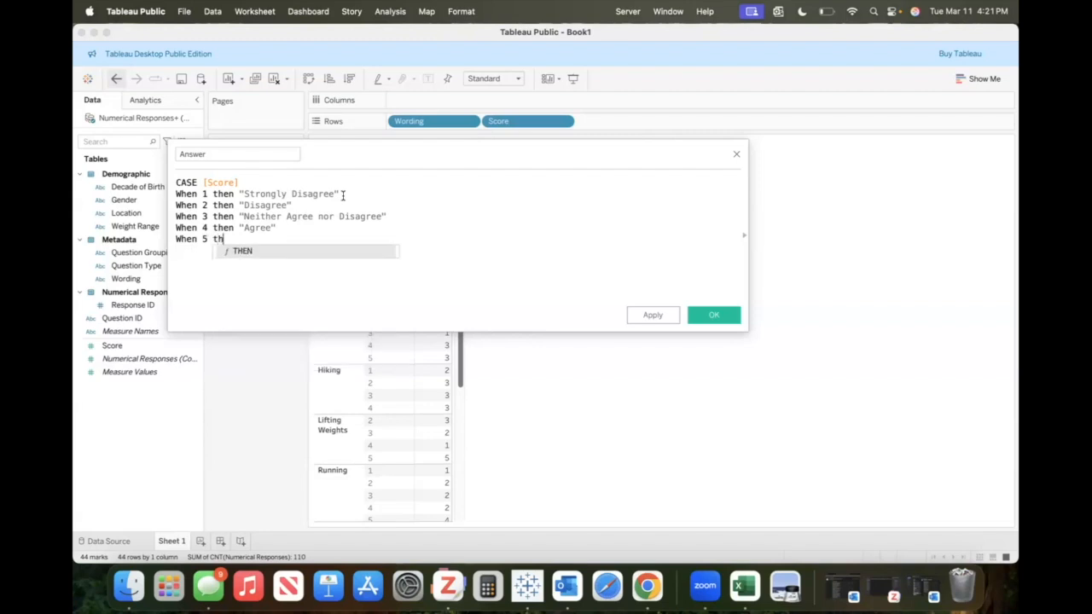
{"action": "type", "text": "en \""}
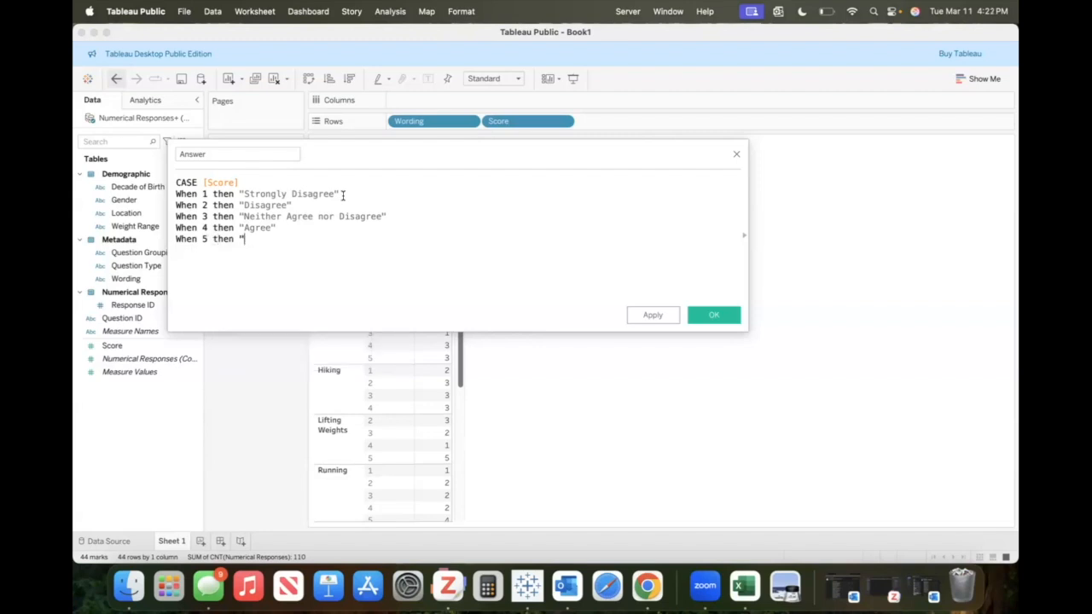
{"action": "type", "text": "Strongly Agree\""}
{"action": "key", "text": "Return"}
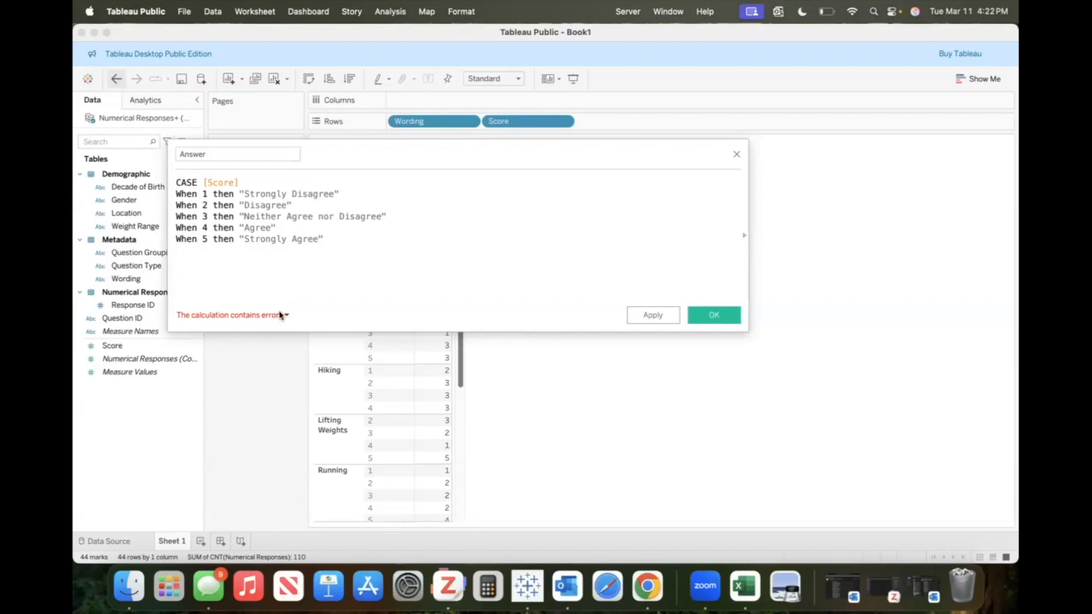
Check the formula's error, close the CASE statement with END, and save the Answer field.
{"action": "left_click", "coordinate": [287, 315]}
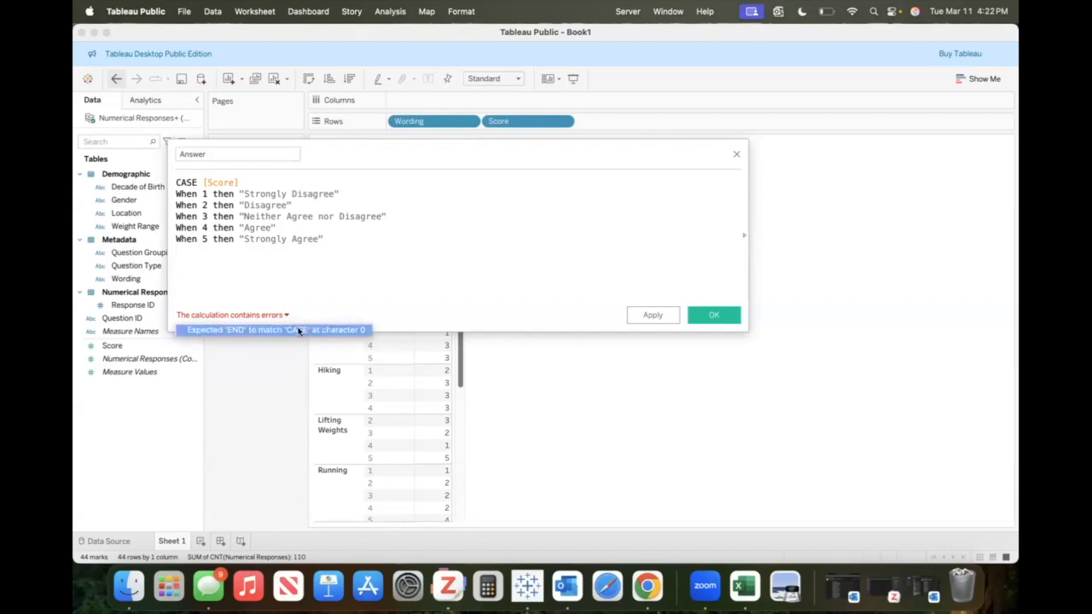
{"action": "left_click", "coordinate": [189, 244]}
{"action": "key", "text": "Return"}
{"action": "type", "text": "END"}
{"action": "key", "text": "Return"}
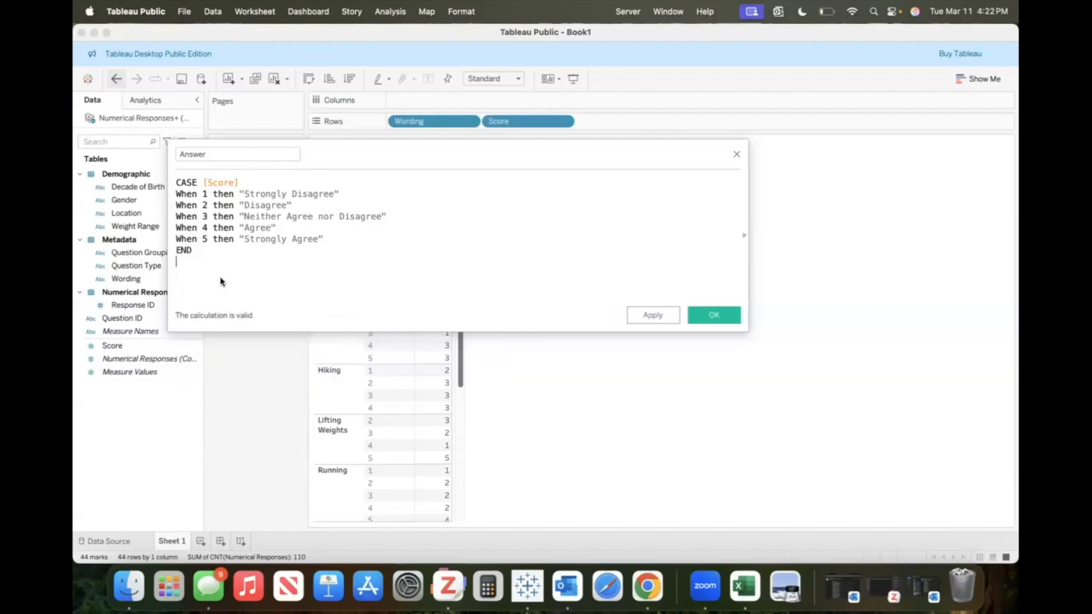
{"action": "left_click", "coordinate": [718, 316]}
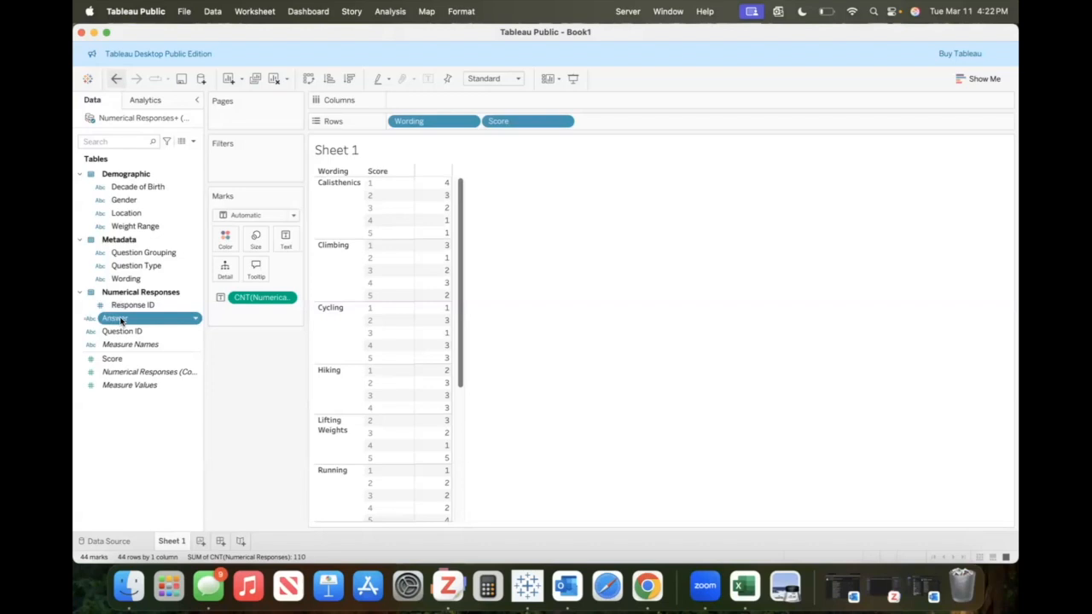
Replace the Score field on the rows with the Answer field.
{"action": "left_click_drag", "start_coordinate": [122, 320], "coordinate": [511, 127]}
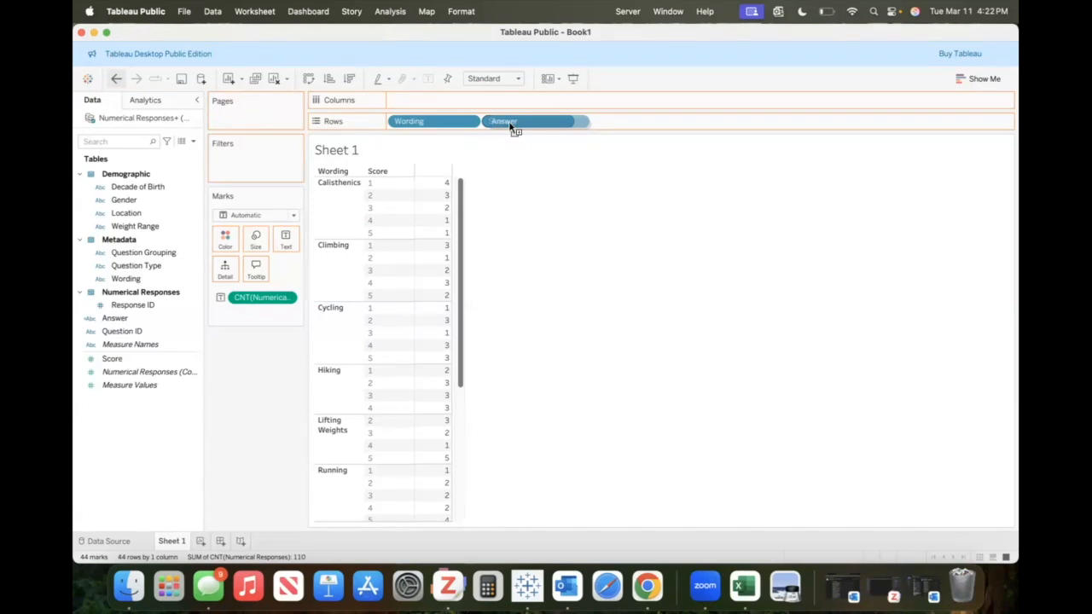
{"action": "left_click_drag", "start_coordinate": [512, 127], "coordinate": [510, 126]}
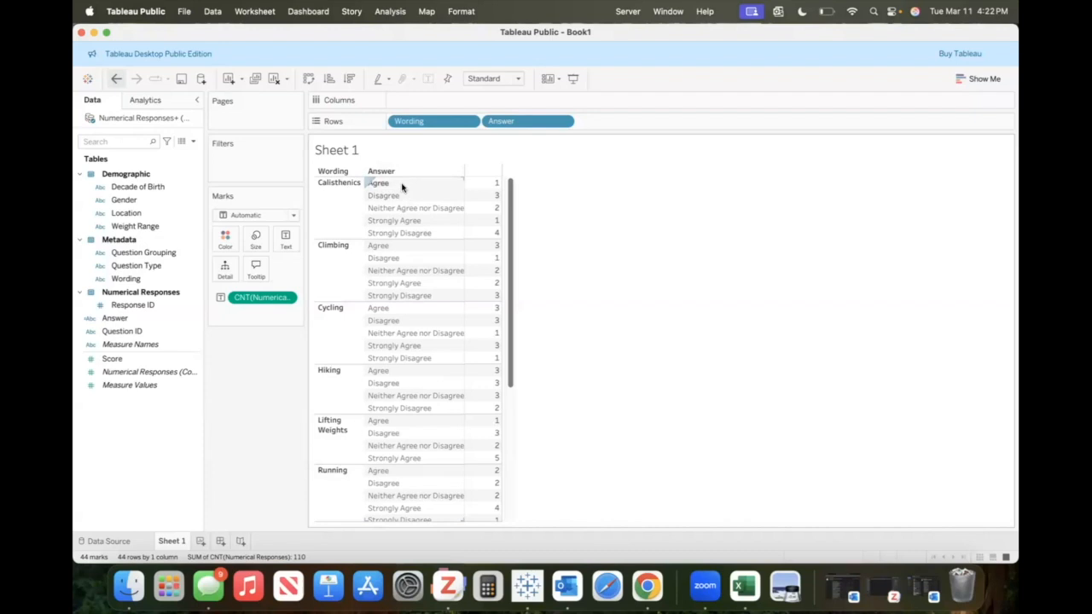
{"action": "mouse_move", "coordinate": [482, 282]}
Sort the Answer field on the rows in ascending order by the Score field, using the Minimum aggregation.
{"action": "left_click", "coordinate": [562, 123]}
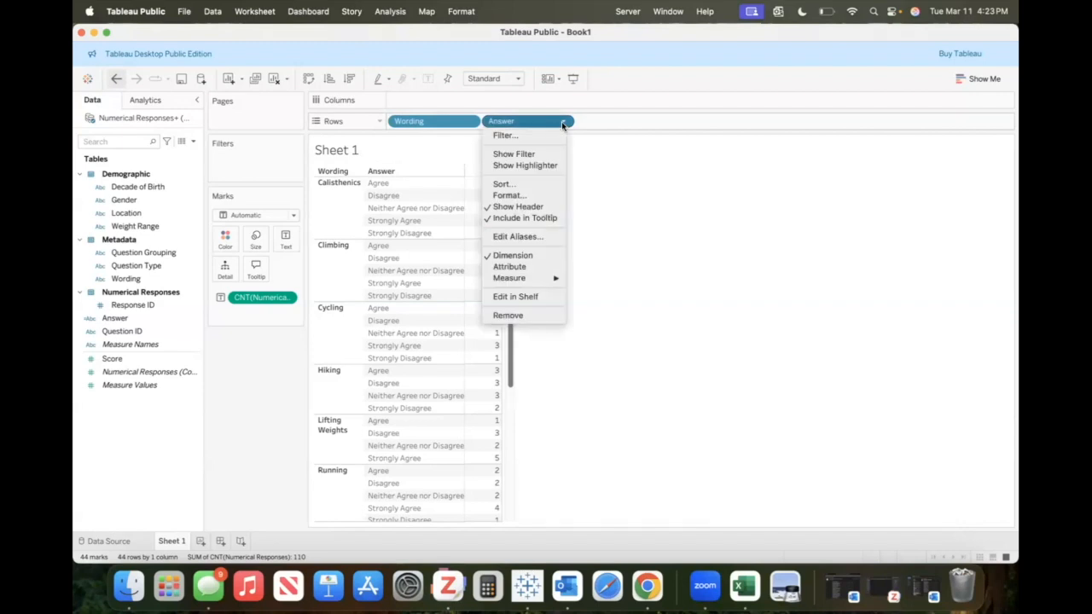
{"action": "left_click", "coordinate": [545, 185]}
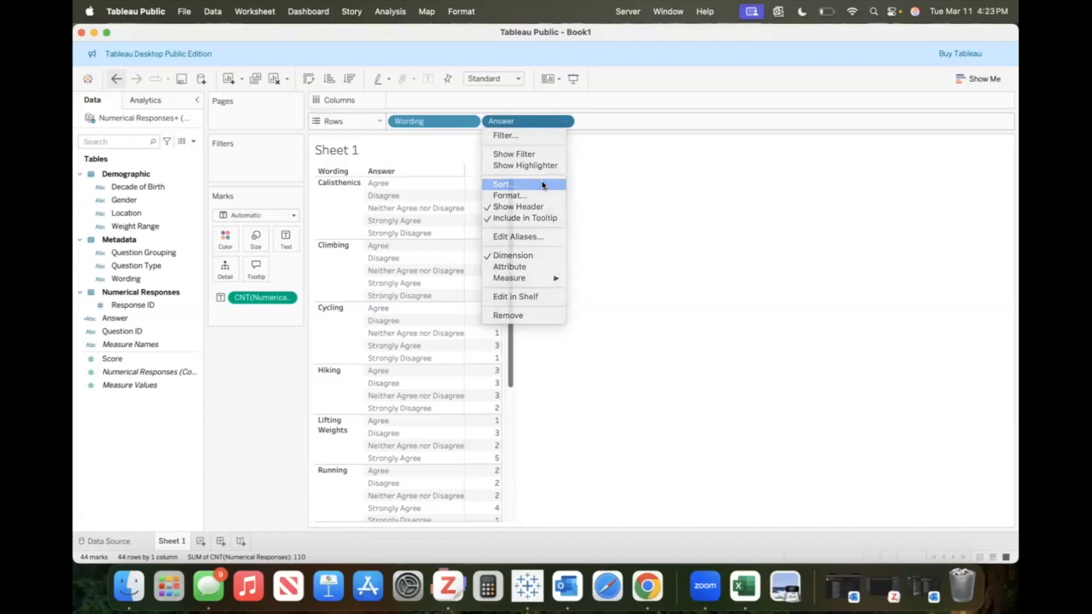
{"action": "left_click", "coordinate": [585, 285]}
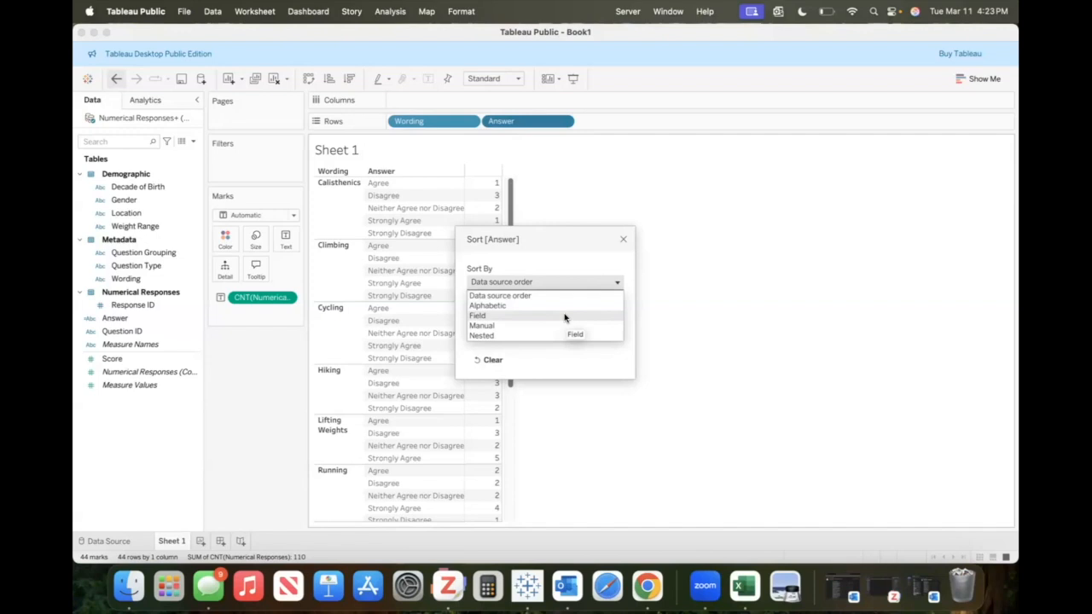
{"action": "left_click", "coordinate": [564, 315]}
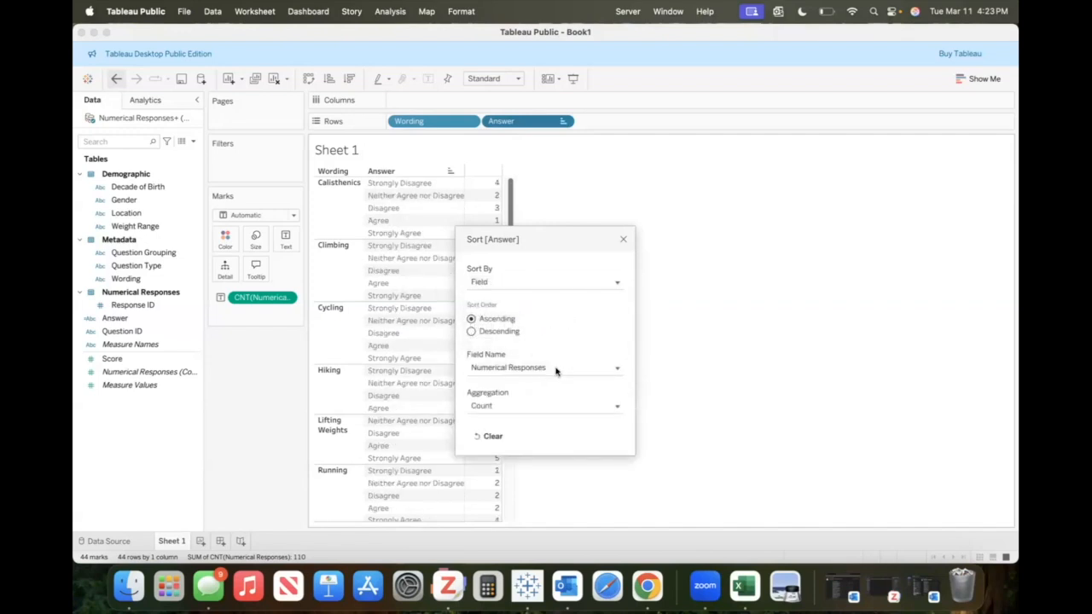
{"action": "left_click", "coordinate": [556, 369]}
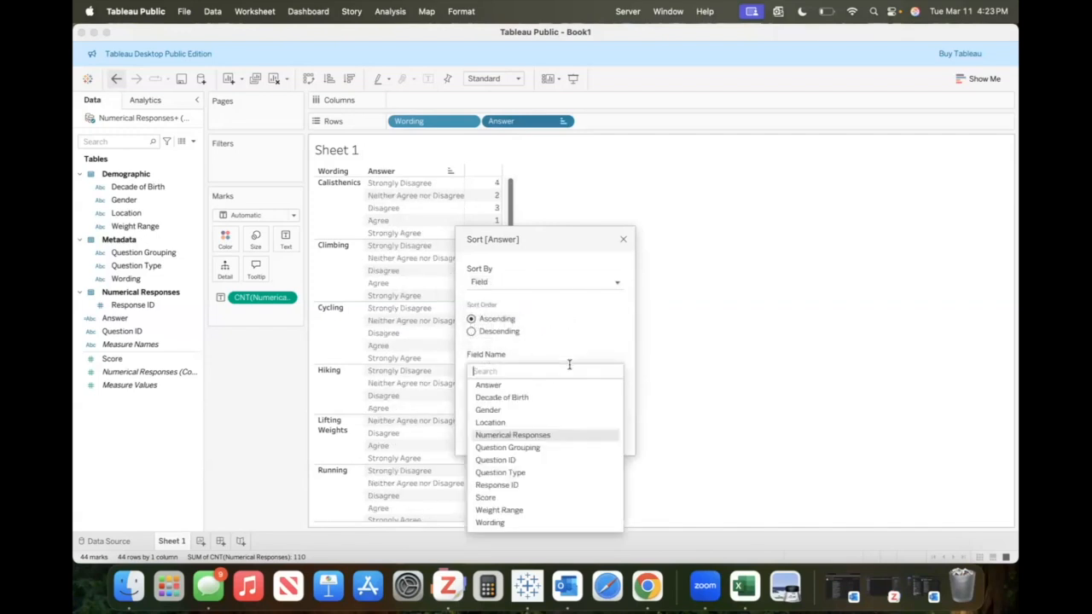
{"action": "left_click", "coordinate": [529, 497]}
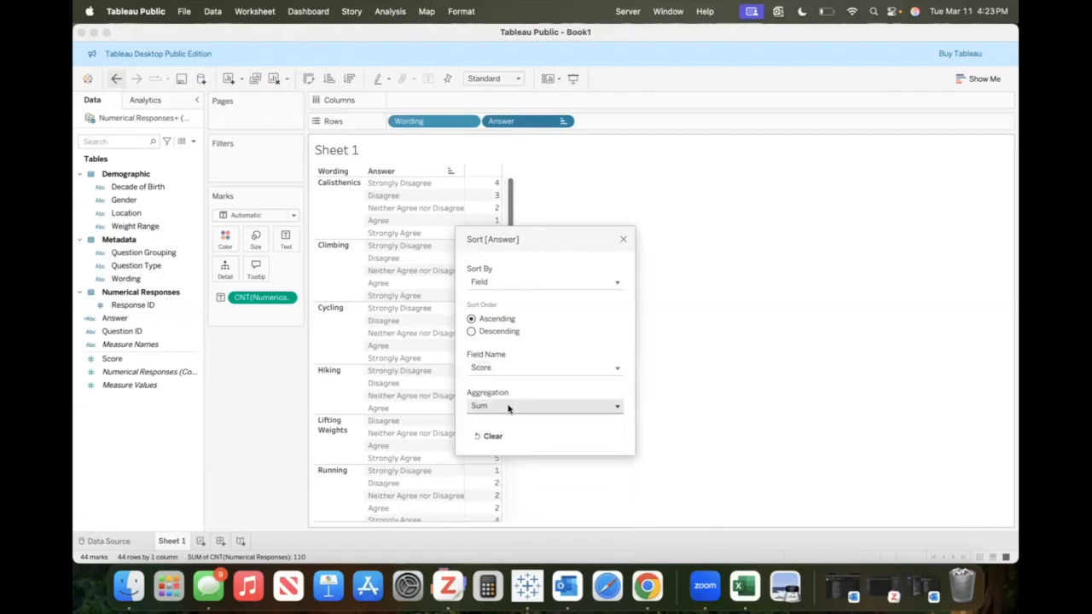
{"action": "left_click", "coordinate": [510, 406]}
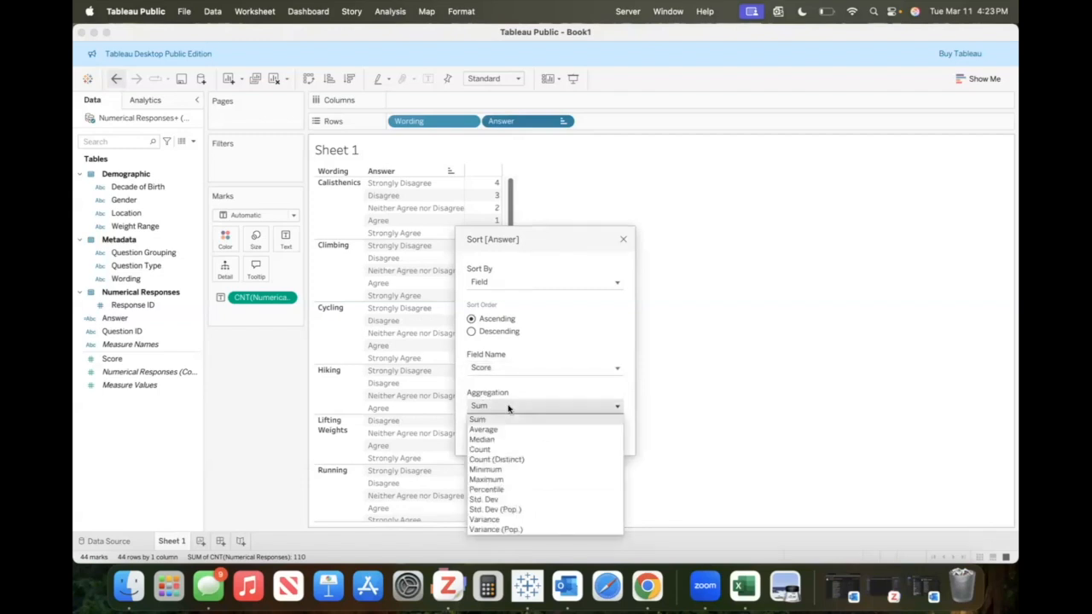
{"action": "left_click", "coordinate": [515, 470]}
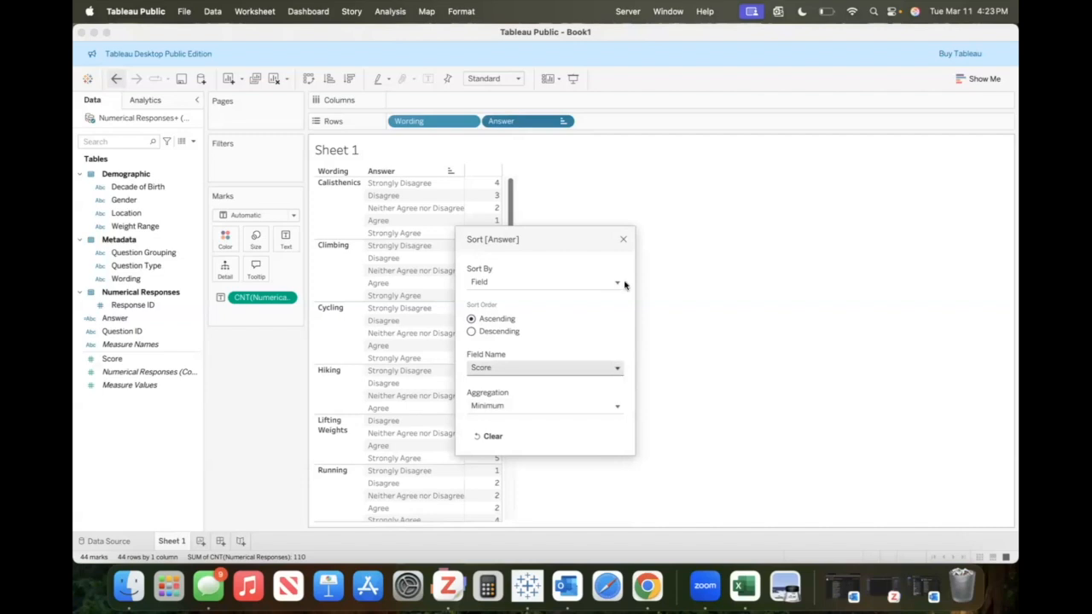
{"action": "left_click", "coordinate": [623, 238]}
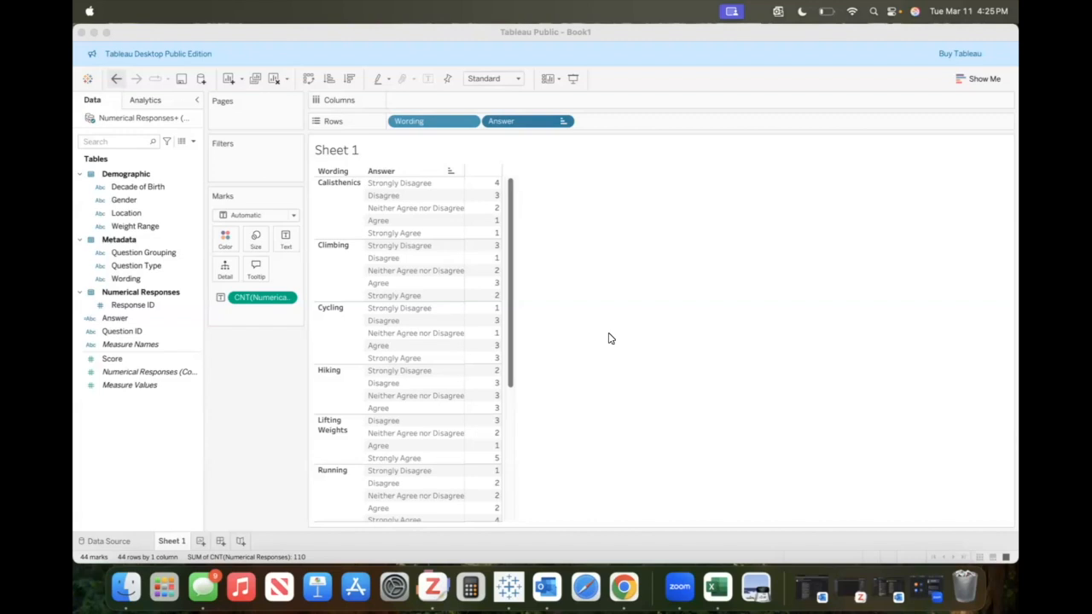
Create a new calculated field named Negative Score.
{"action": "left_click", "coordinate": [676, 53]}
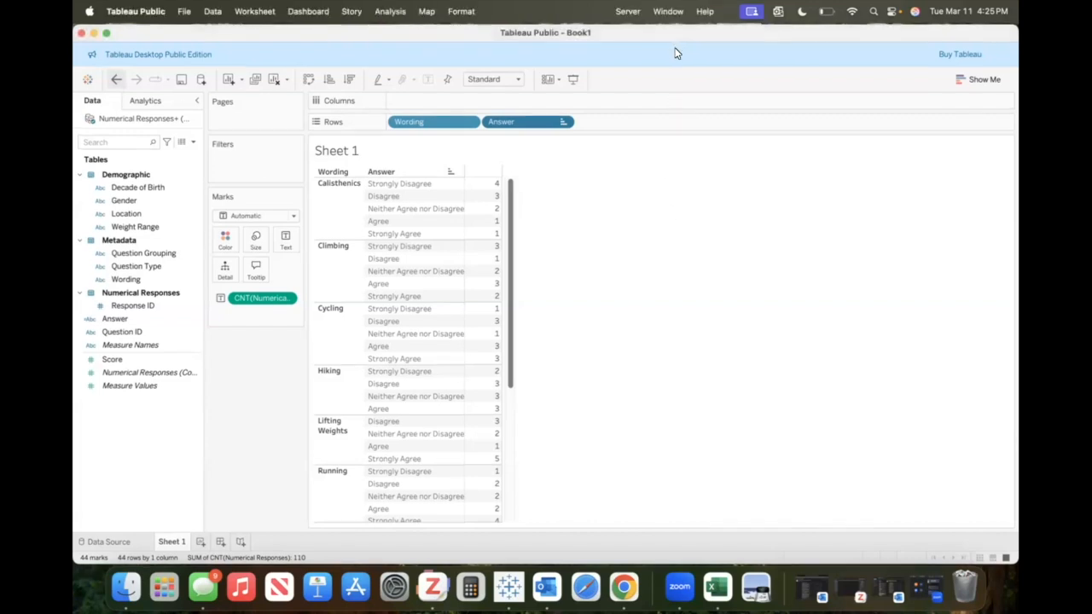
{"action": "left_click", "coordinate": [384, 13]}
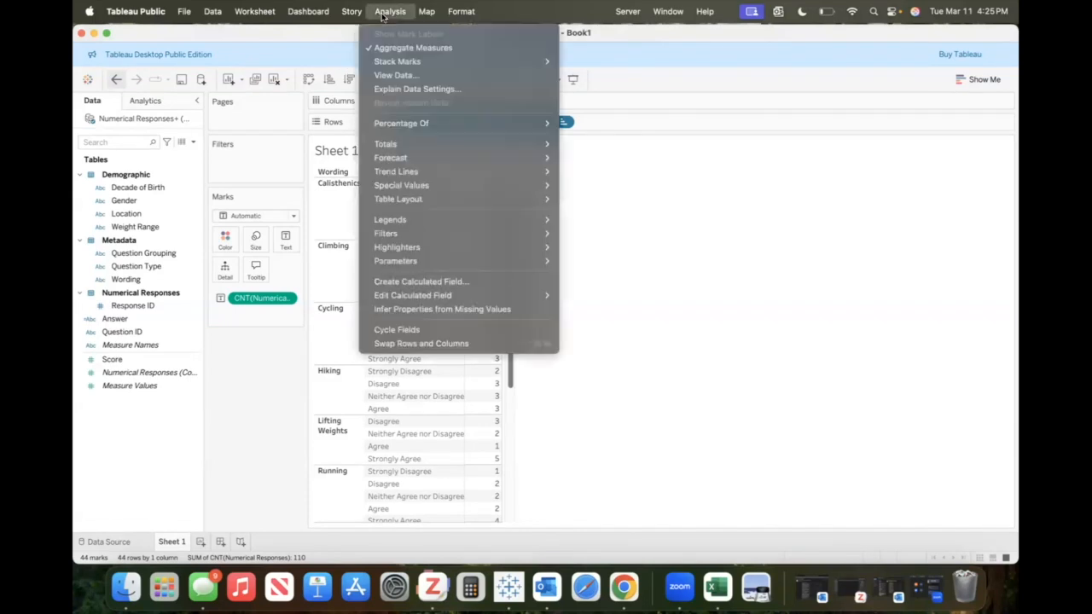
{"action": "left_click", "coordinate": [461, 284]}
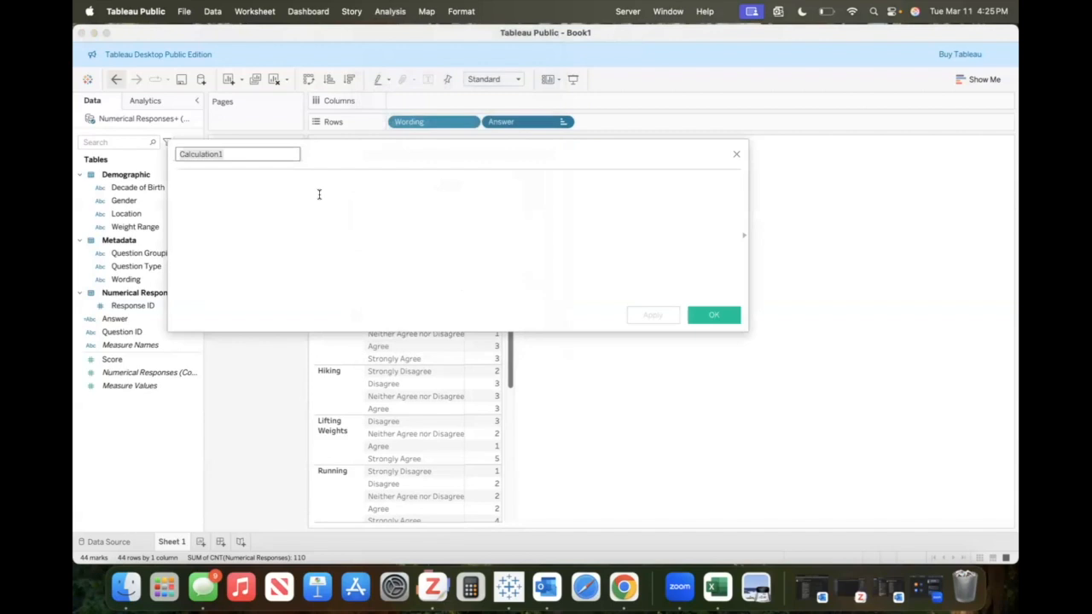
{"action": "type", "text": "Neg"}
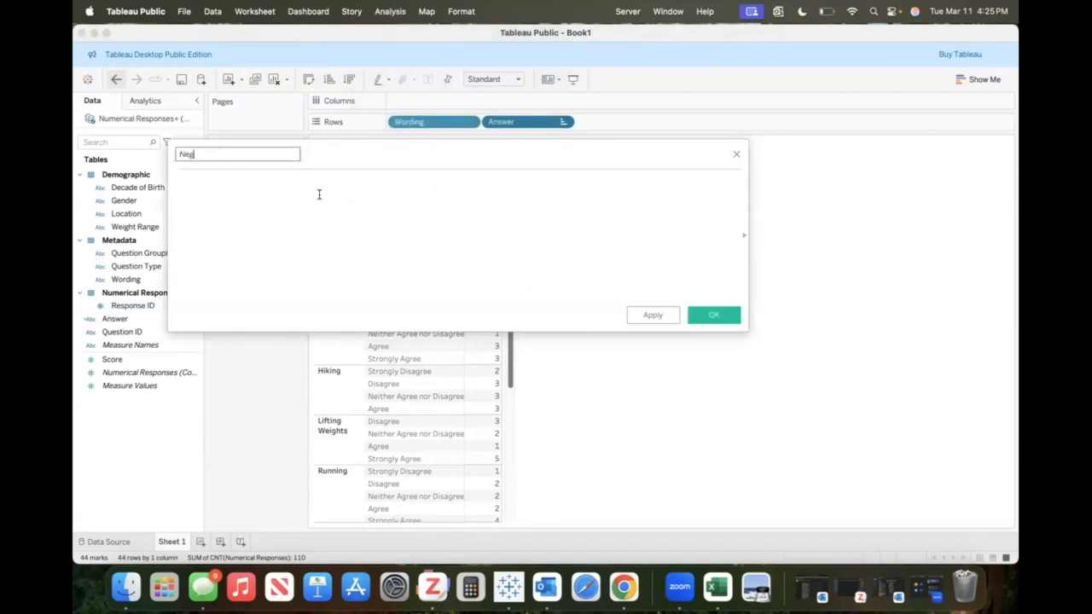
{"action": "type", "text": "ative Score"}
Start the Negative Score formula with the condition IF [Score] <3 then 1.
{"action": "left_click", "coordinate": [286, 196]}
{"action": "type", "text": "If"}
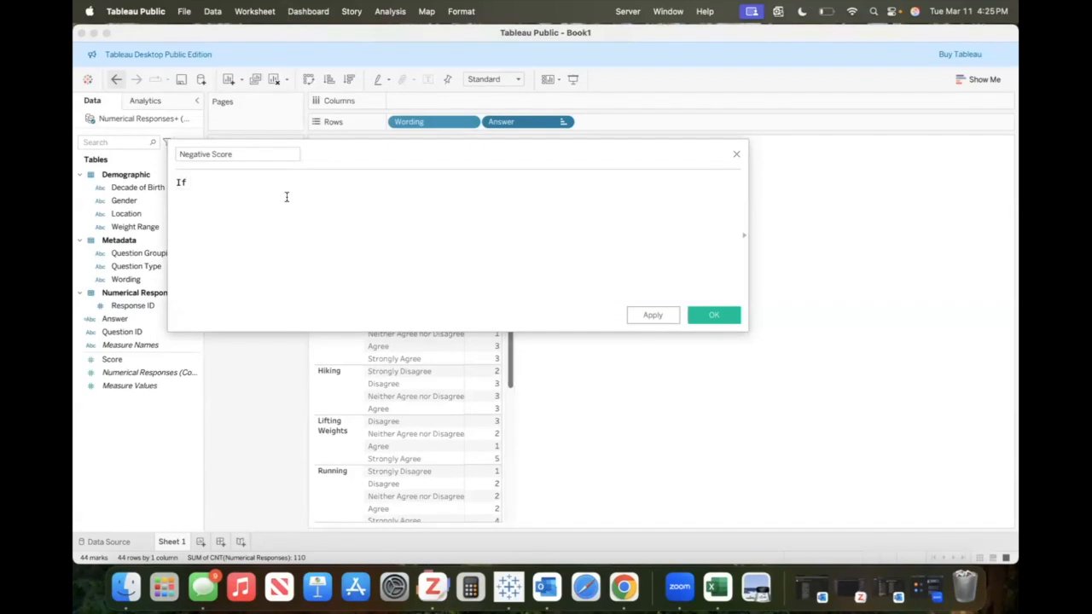
{"action": "key", "text": "BackSpace"}
{"action": "key", "text": "BackSpace"}
{"action": "type", "text": "F"}
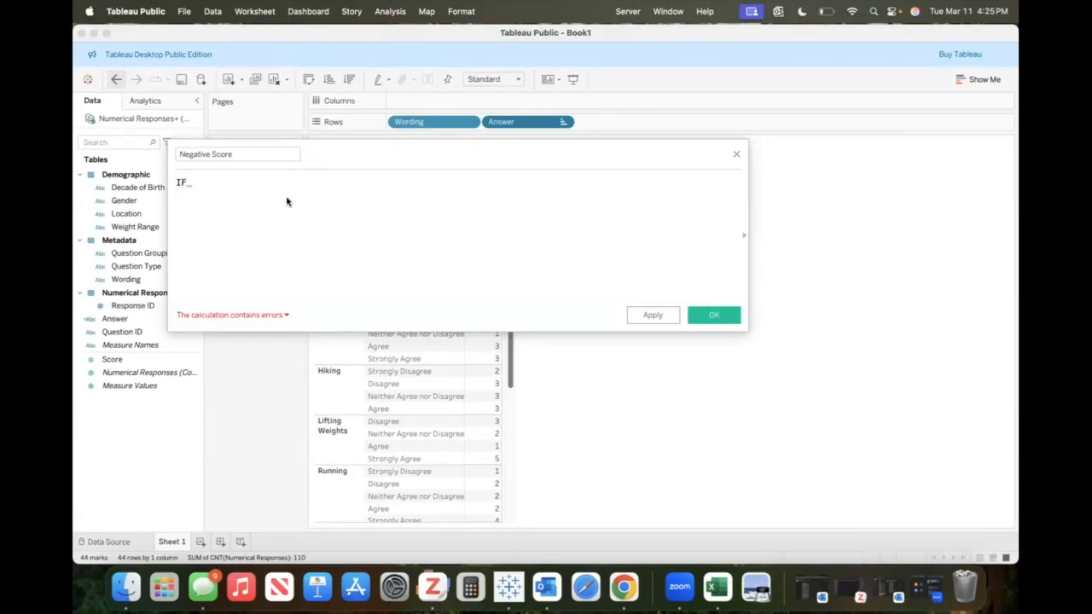
{"action": "key", "text": "BackSpace"}
{"action": "type", "text": "["}
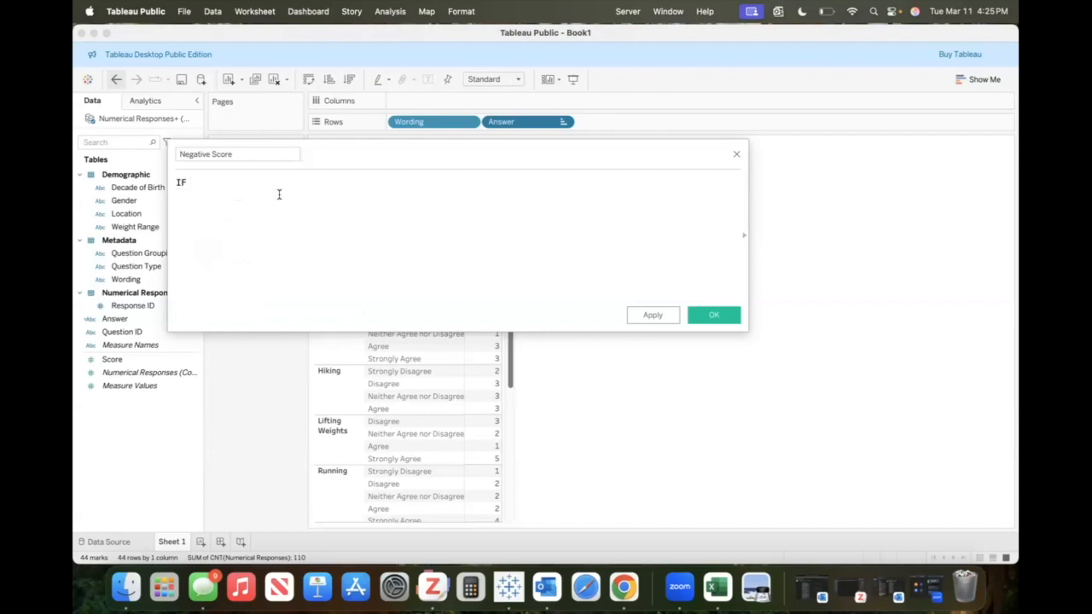
{"action": "type", "text": "Sco"}
{"action": "key", "text": "Return"}
{"action": "type", "text": "<3 then 1"}
{"action": "left_click_drag", "start_coordinate": [358, 151], "coordinate": [422, 247]}
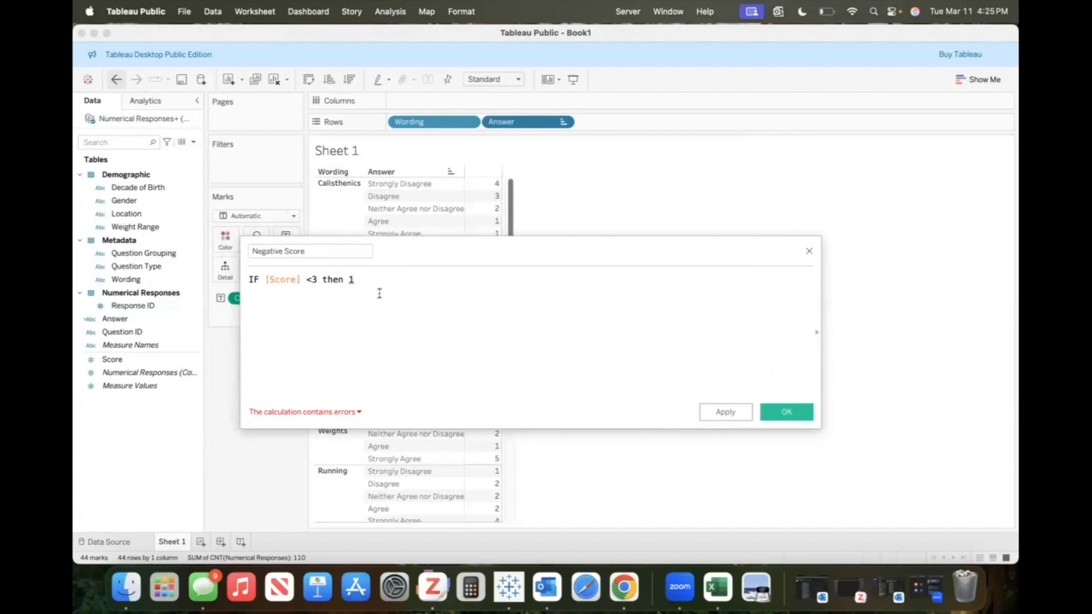
Add the formula line elseif [Score] =3 then 0.5 for neutral answers.
{"action": "key", "text": "Return"}
{"action": "type", "text": "elseif score"}
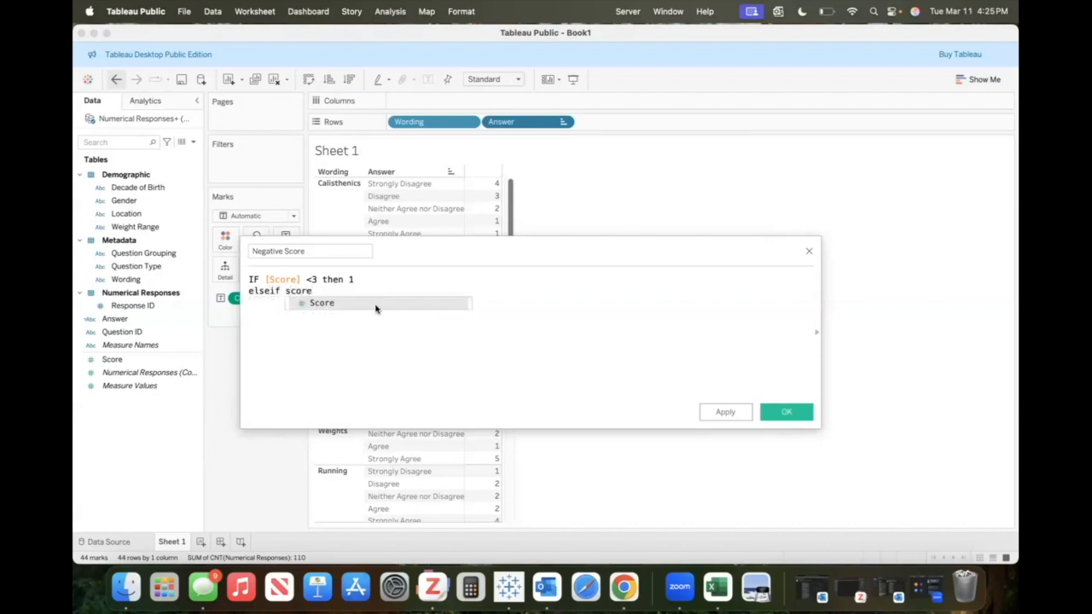
{"action": "left_click", "coordinate": [376, 305]}
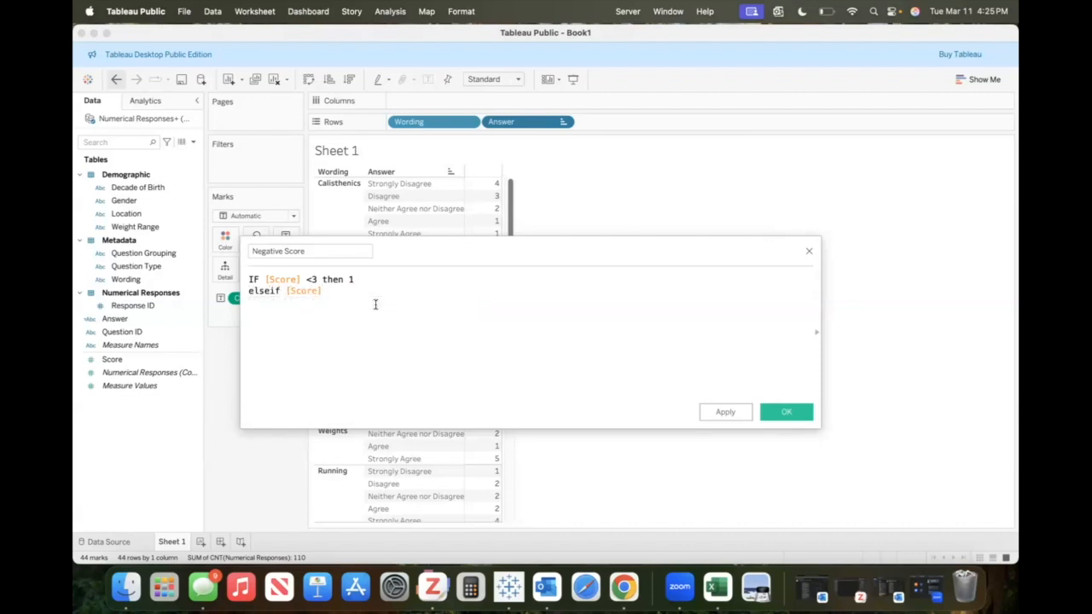
{"action": "type", "text": "=3 th"}
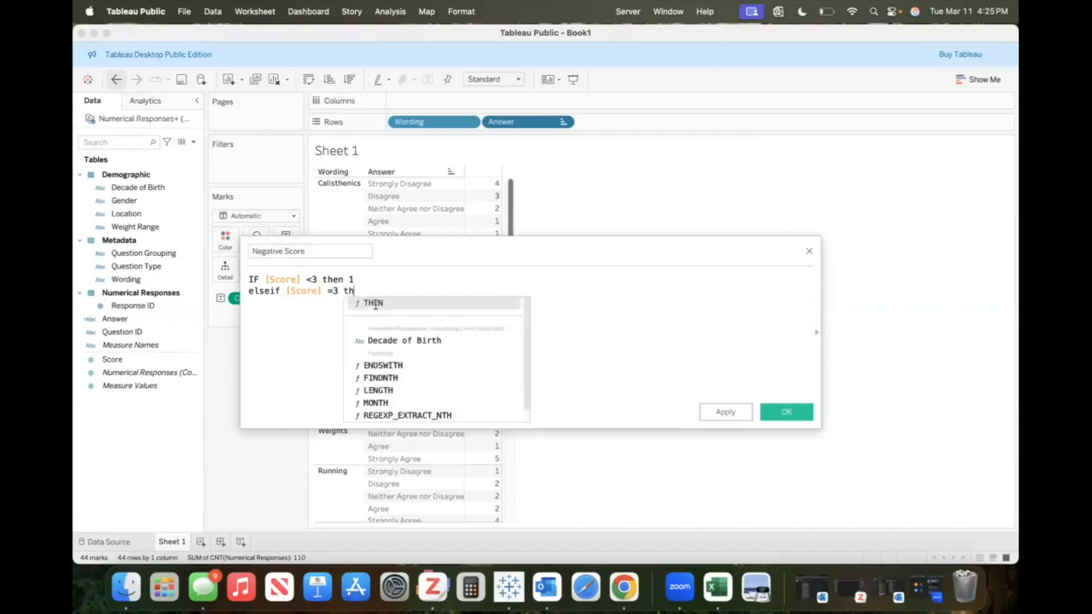
{"action": "type", "text": "en 0.5"}
{"action": "key", "text": "Return"}
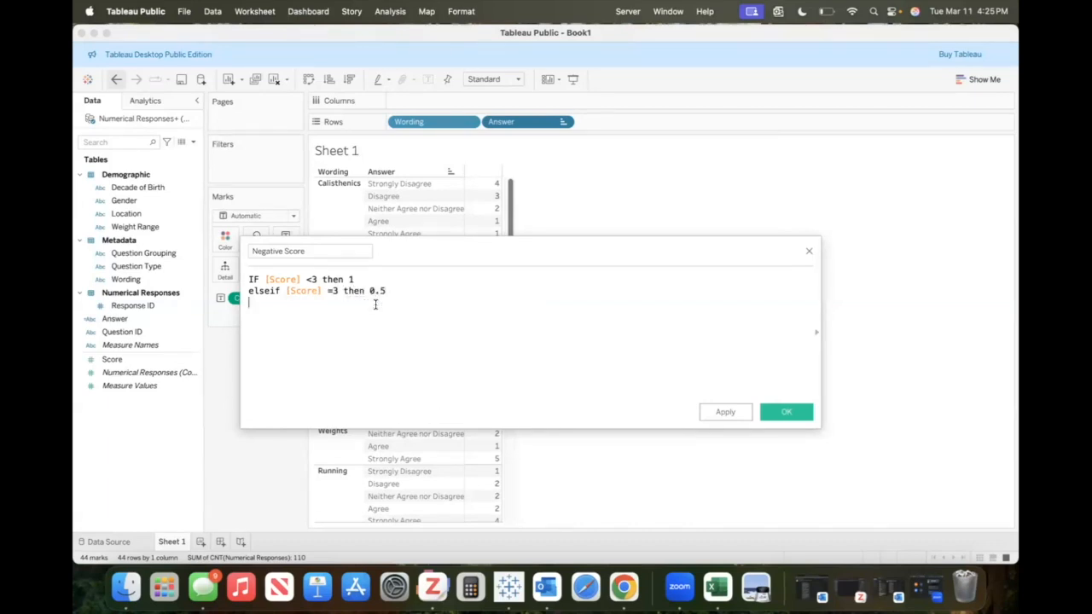
Finish the formula with else 0 and END, and save the Negative Score field.
{"action": "type", "text": "else 0"}
{"action": "key", "text": "Return"}
{"action": "type", "text": "END"}
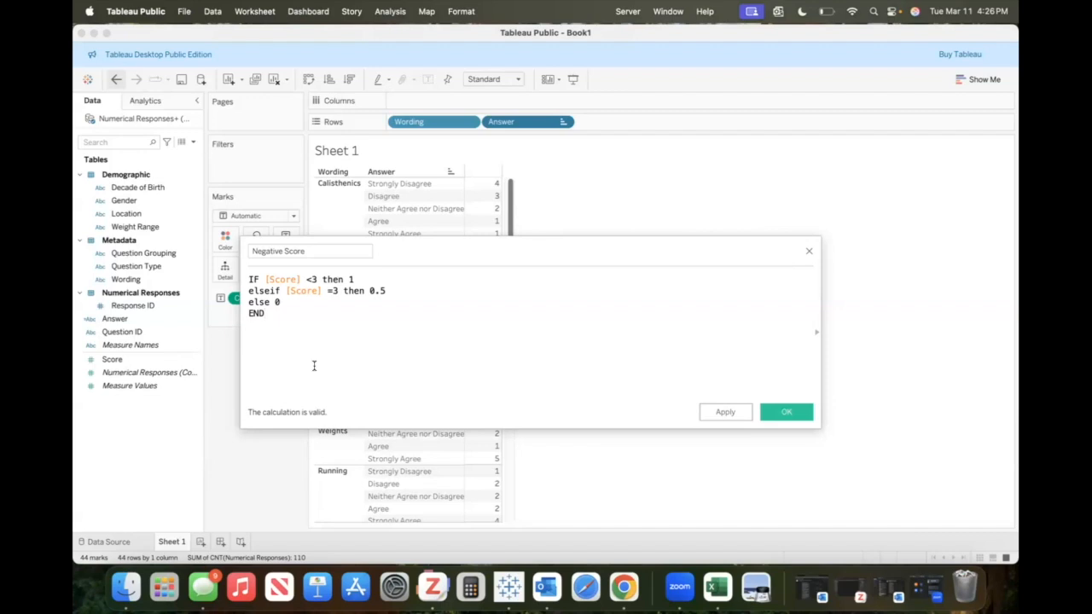
{"action": "left_click_drag", "start_coordinate": [487, 246], "coordinate": [511, 330]}
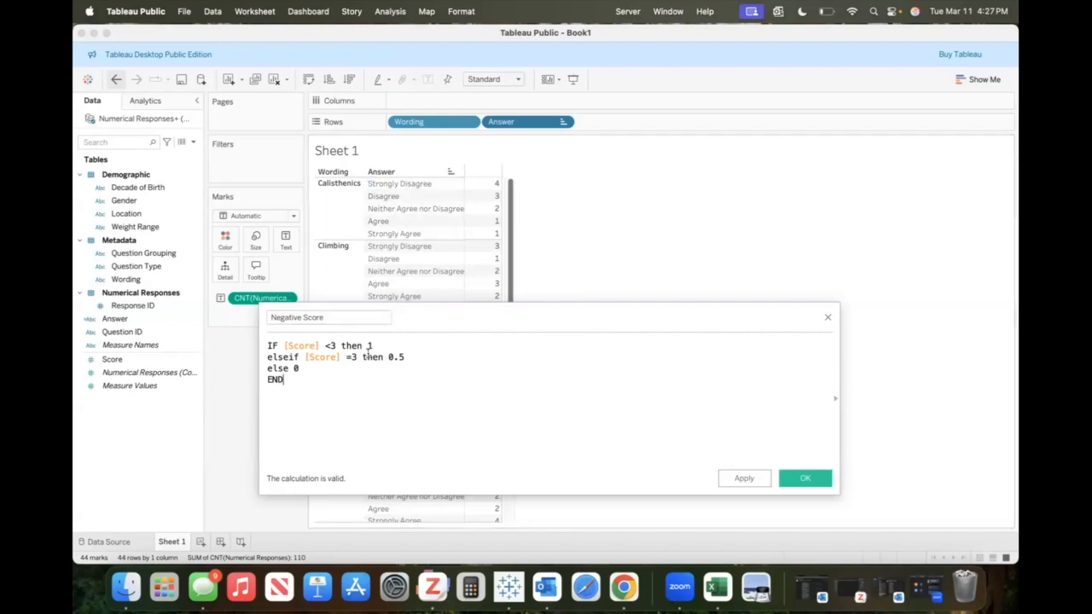
{"action": "mouse_move", "coordinate": [495, 186]}
{"action": "type", "text": "d"}
{"action": "key", "text": "BackSpace"}
{"action": "left_click", "coordinate": [803, 481]}
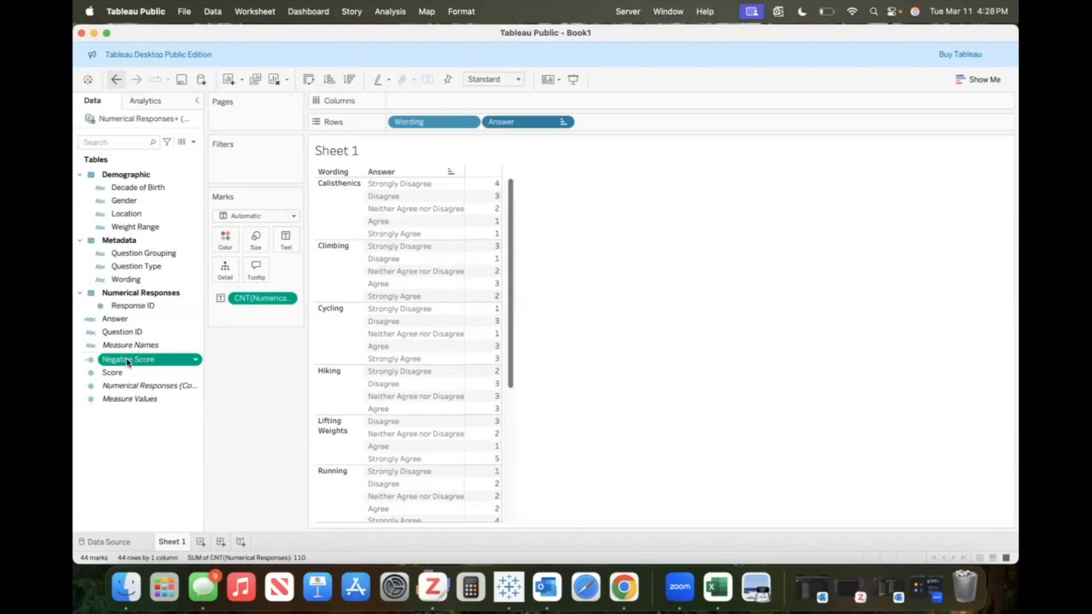
Add Negative Score to the table as a second measure beside the response count and widen the measure columns.
{"action": "left_click_drag", "start_coordinate": [128, 362], "coordinate": [479, 295]}
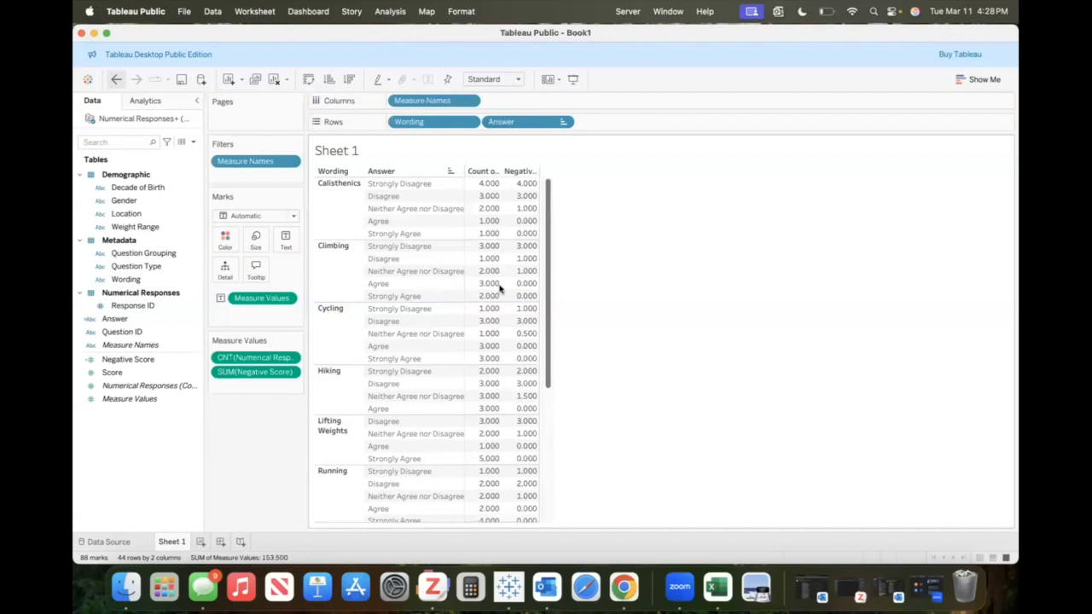
{"action": "left_click_drag", "start_coordinate": [545, 171], "coordinate": [597, 172]}
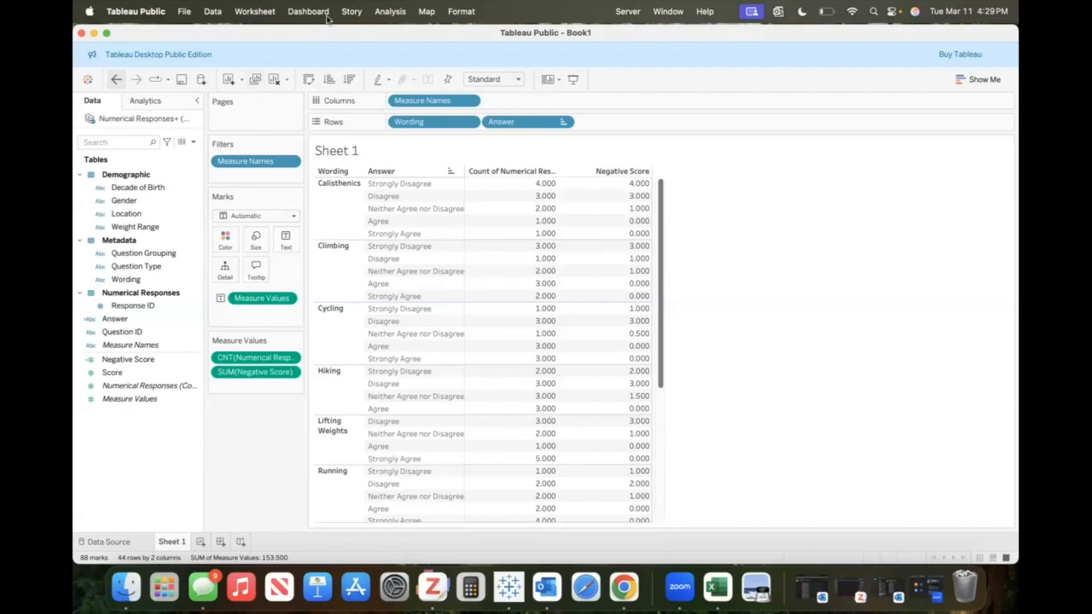
Create a new calculated field named Total Negative Score.
{"action": "left_click", "coordinate": [389, 11]}
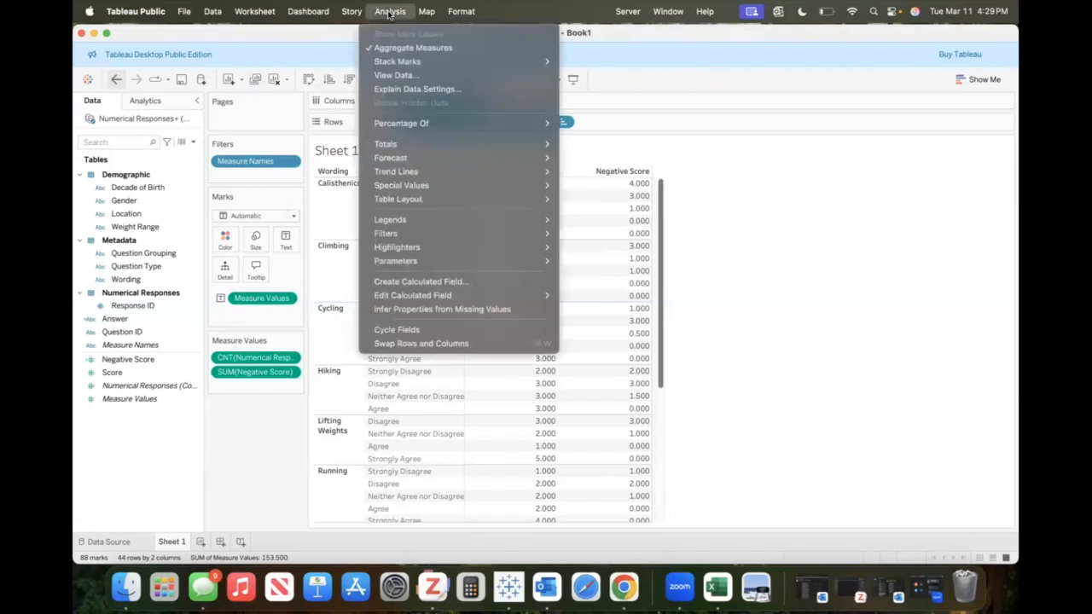
{"action": "left_click", "coordinate": [452, 281]}
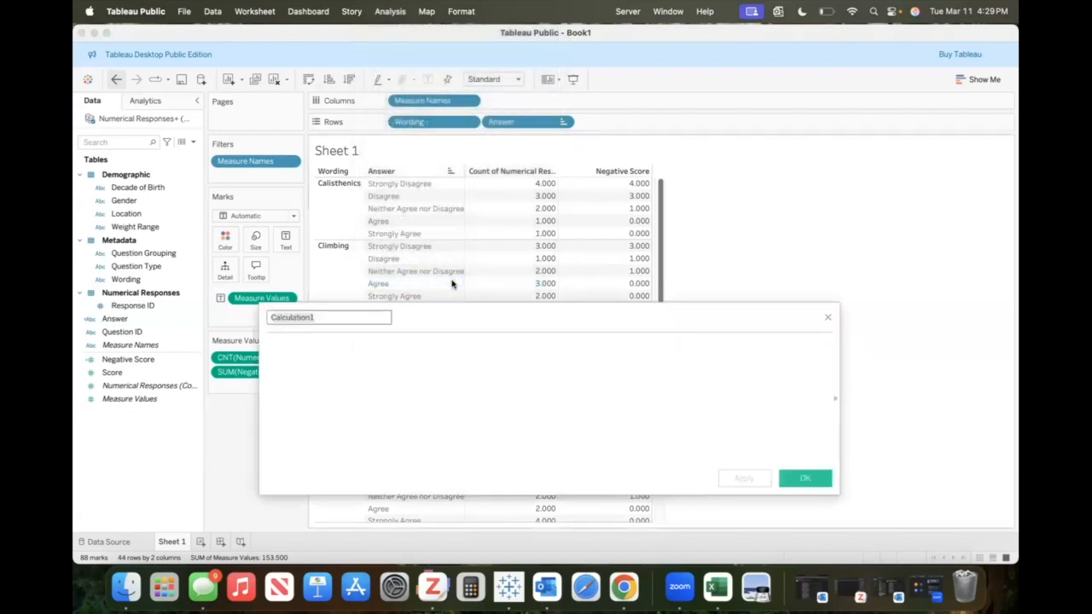
{"action": "type", "text": "T"}
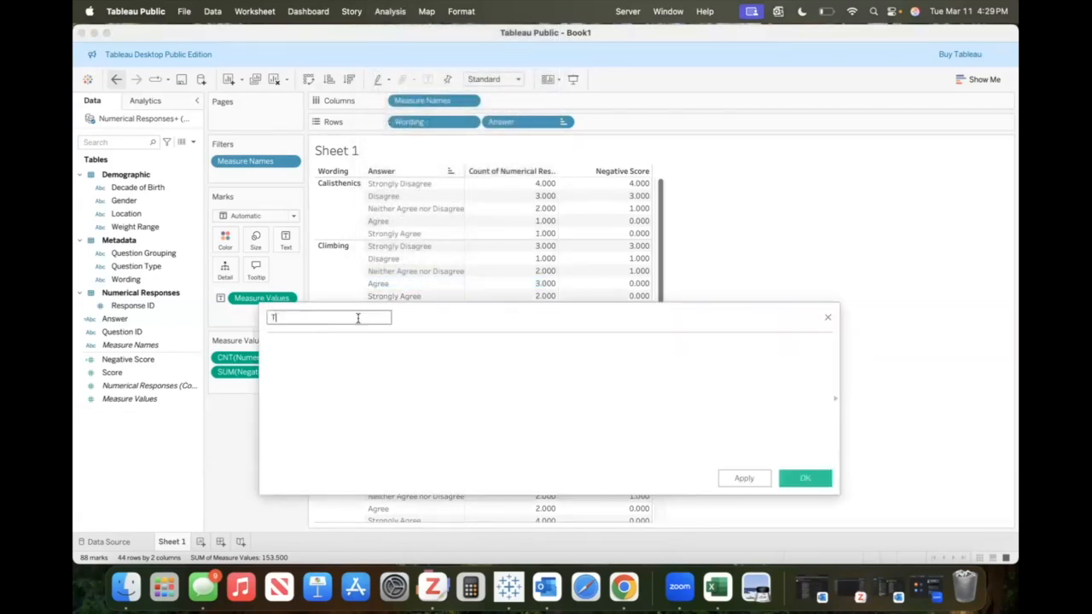
{"action": "type", "text": "otal Negative Scior"}
{"action": "key", "text": "BackSpace"}
{"action": "key", "text": "BackSpace"}
{"action": "key", "text": "BackSpace"}
{"action": "type", "text": "ore"}
Enter the formula TOTAL(SUM([Negative Score])) for the Total Negative Score field.
{"action": "left_click", "coordinate": [341, 352]}
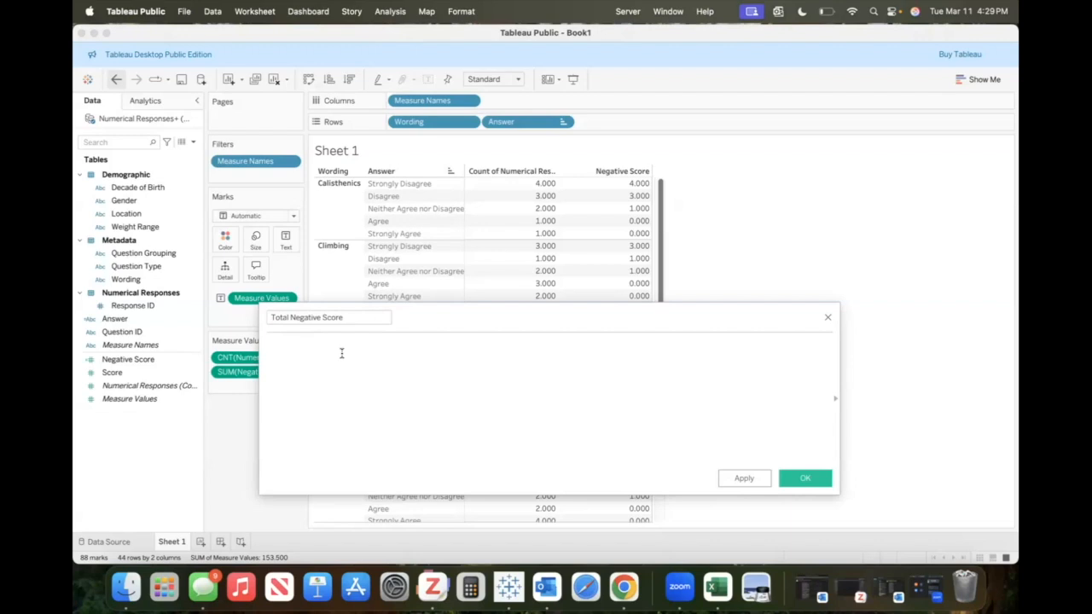
{"action": "type", "text": "Total"}
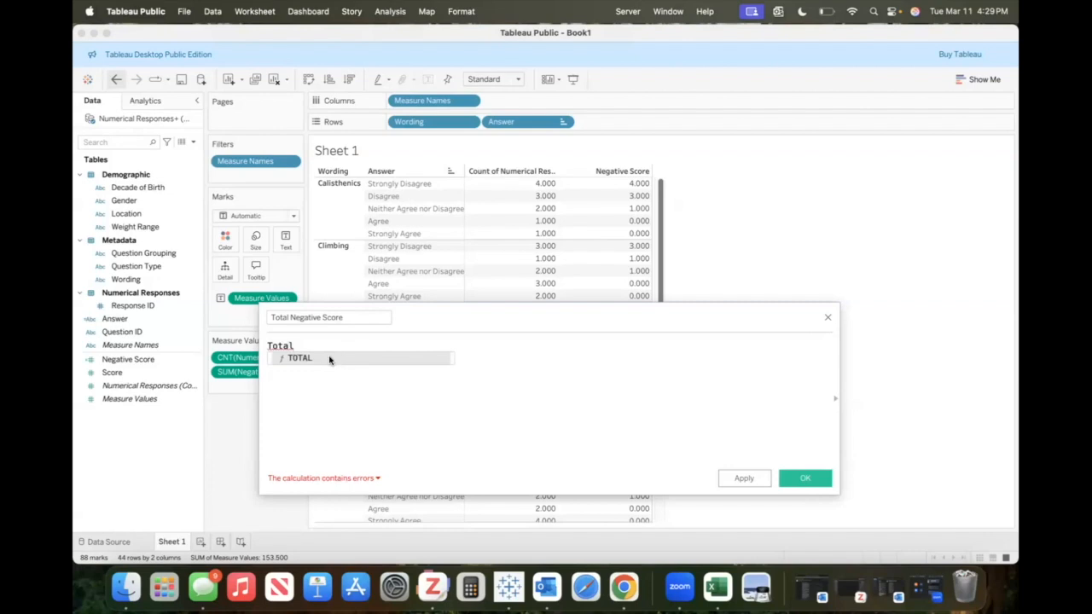
{"action": "double_click", "coordinate": [329, 358]}
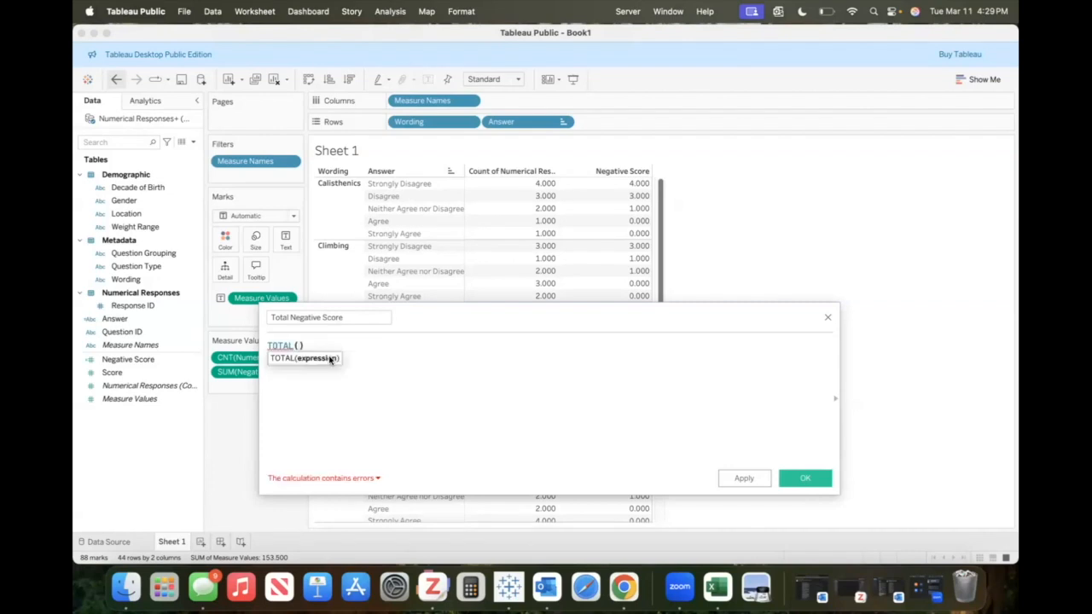
{"action": "type", "text": "sum"}
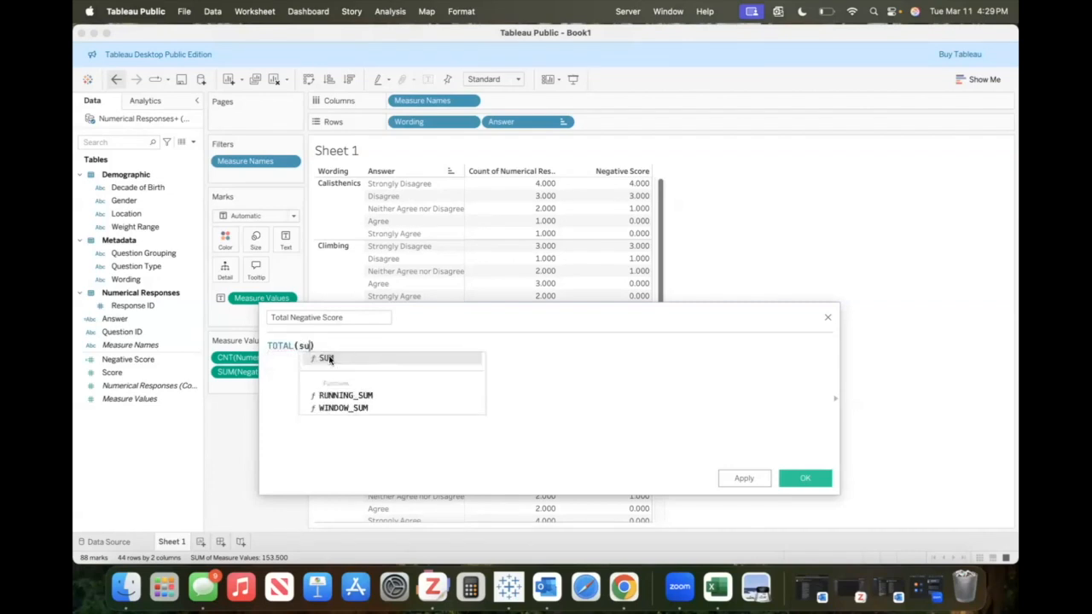
{"action": "double_click", "coordinate": [329, 358]}
{"action": "type", "text": "negative sc"}
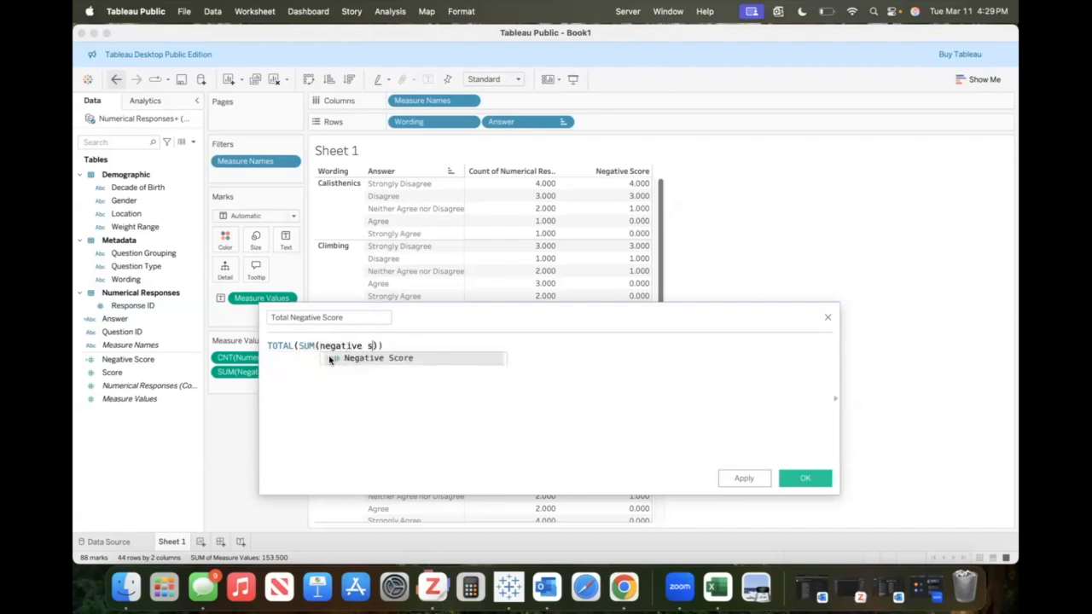
{"action": "double_click", "coordinate": [365, 358]}
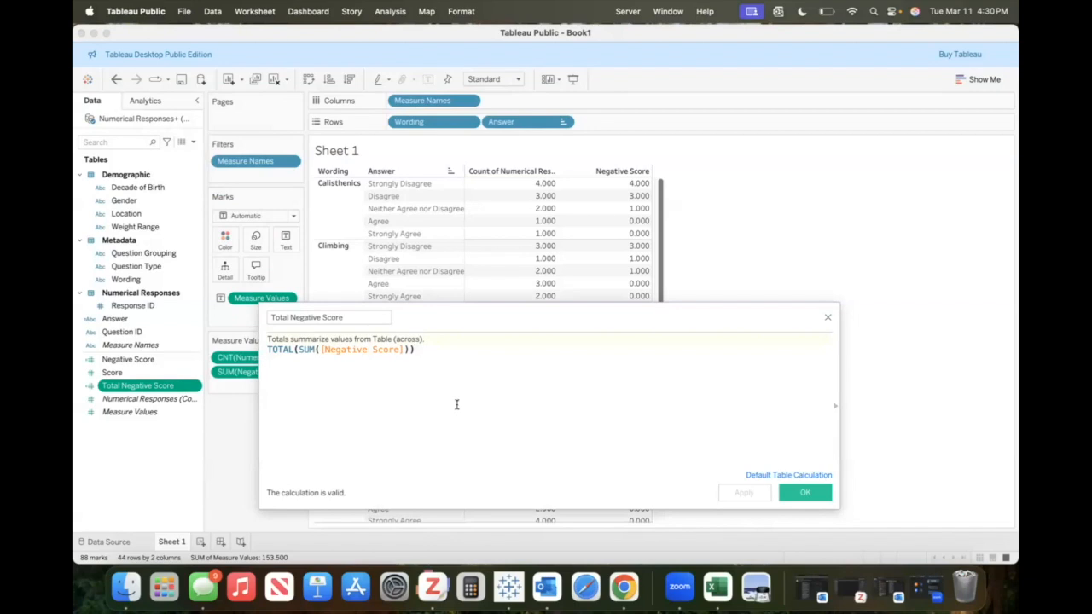
Set the default table calculation of Total Negative Score to compute using Answer, and save the field.
{"action": "left_click", "coordinate": [768, 477]}
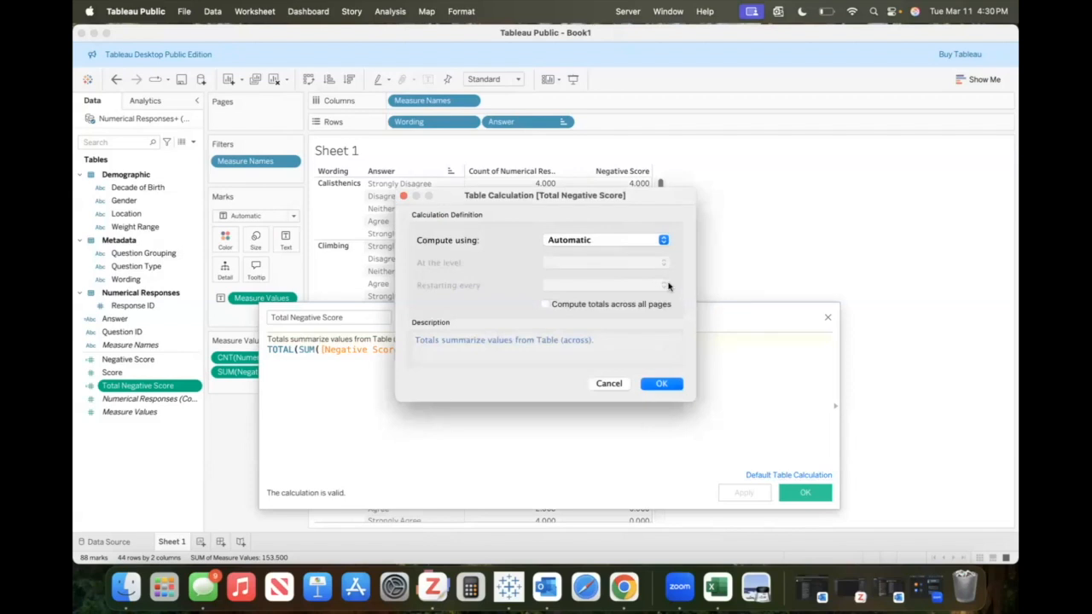
{"action": "left_click", "coordinate": [658, 240]}
{"action": "left_click", "coordinate": [642, 249]}
{"action": "left_click", "coordinate": [669, 384]}
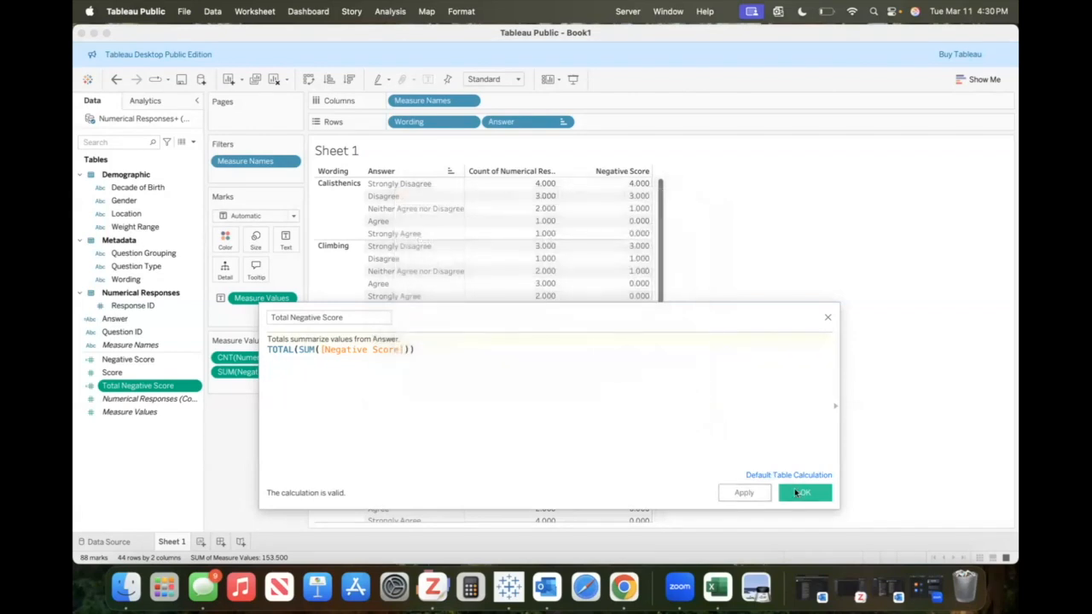
{"action": "left_click", "coordinate": [796, 494]}
Add Total Negative Score to the table as a third measure column.
{"action": "left_click", "coordinate": [130, 412]}
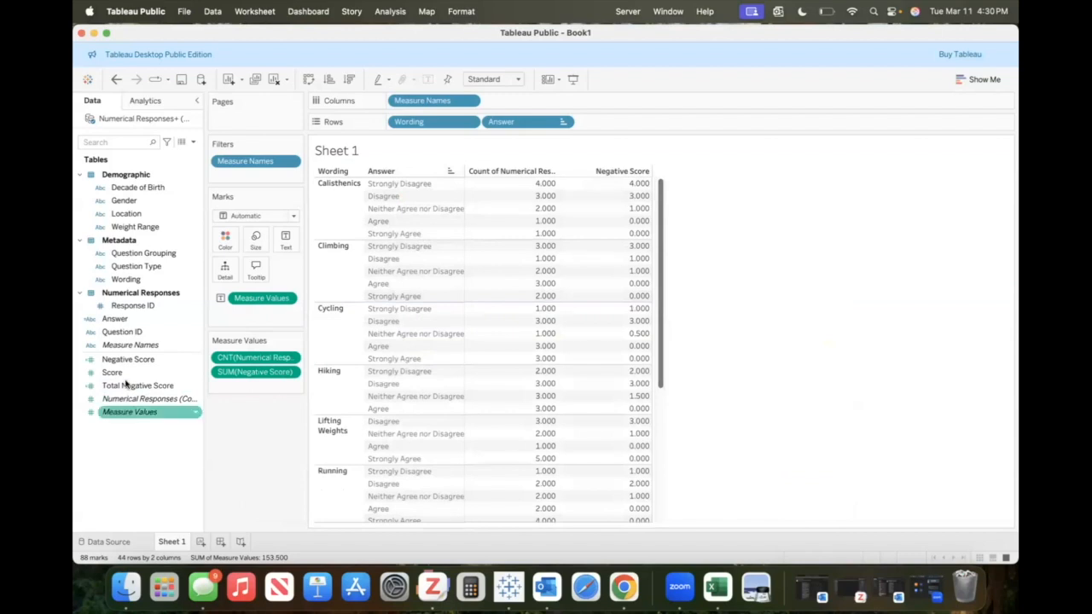
{"action": "left_click", "coordinate": [128, 386]}
{"action": "left_click_drag", "start_coordinate": [128, 387], "coordinate": [542, 362]}
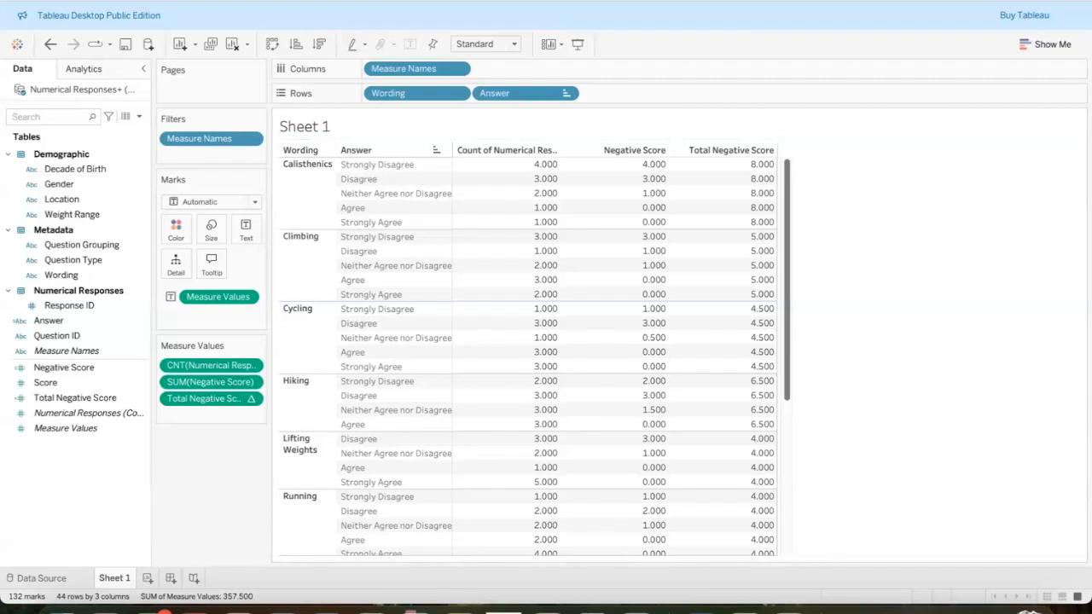
Create a new calculated field named Total Score.
{"action": "left_click", "coordinate": [357, 1]}
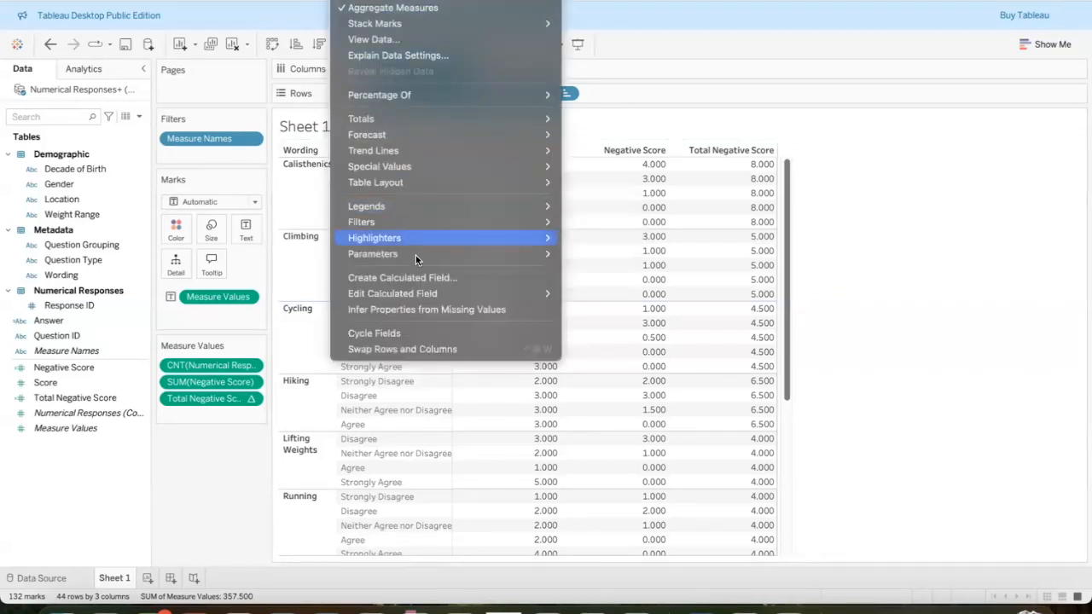
{"action": "left_click", "coordinate": [427, 278]}
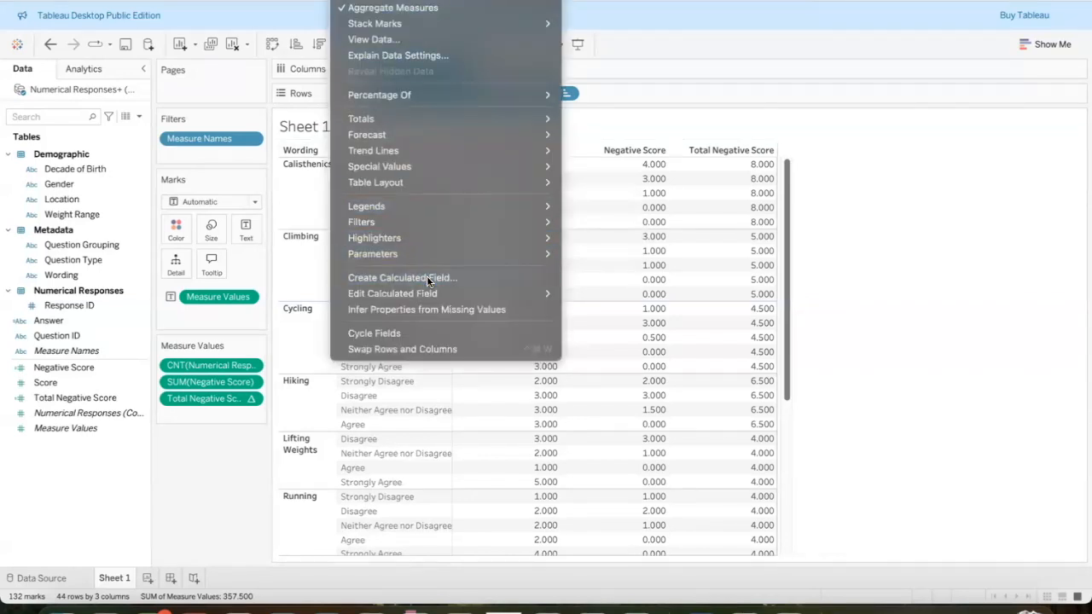
{"action": "type", "text": "Total C"}
{"action": "type", "text": "core"}
Enter the formula TOTAL(COUNT([Numerical Responses])) for the Total Score field.
{"action": "left_click", "coordinate": [309, 369]}
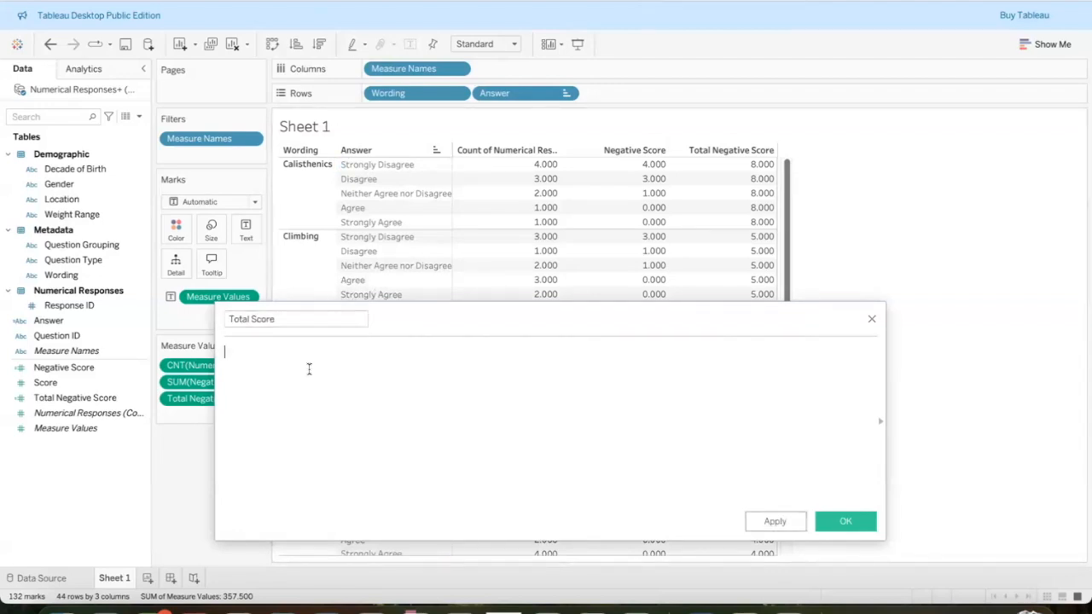
{"action": "type", "text": "Total"}
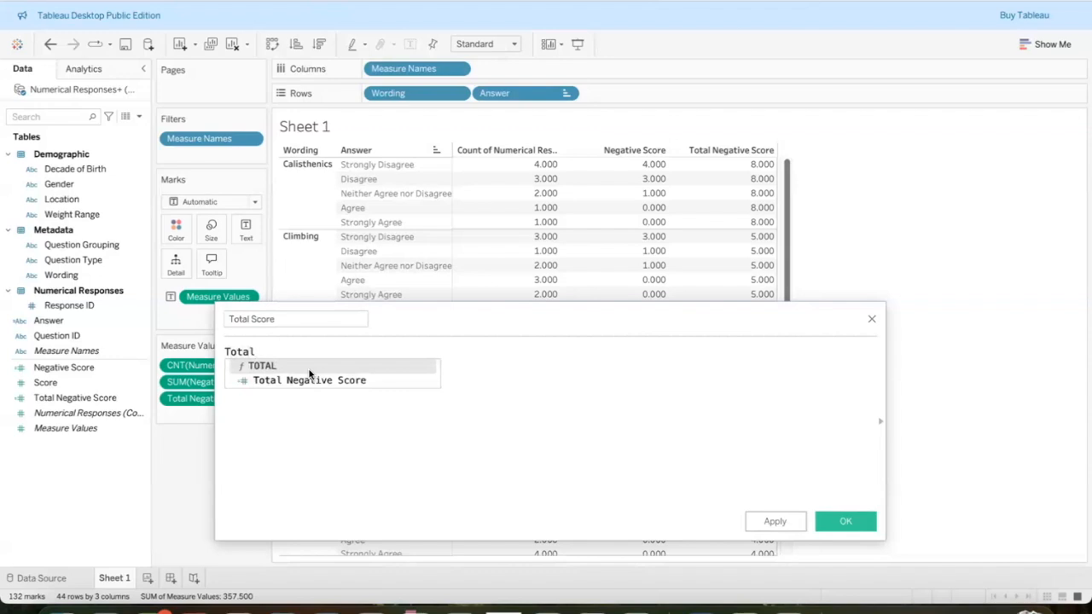
{"action": "key", "text": "Return"}
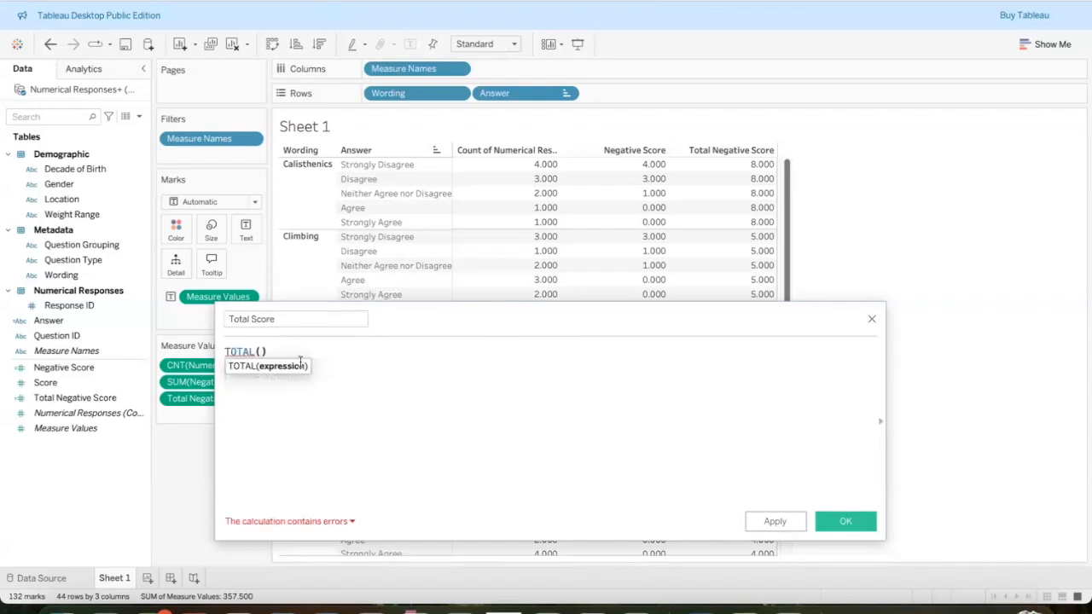
{"action": "type", "text": "count"}
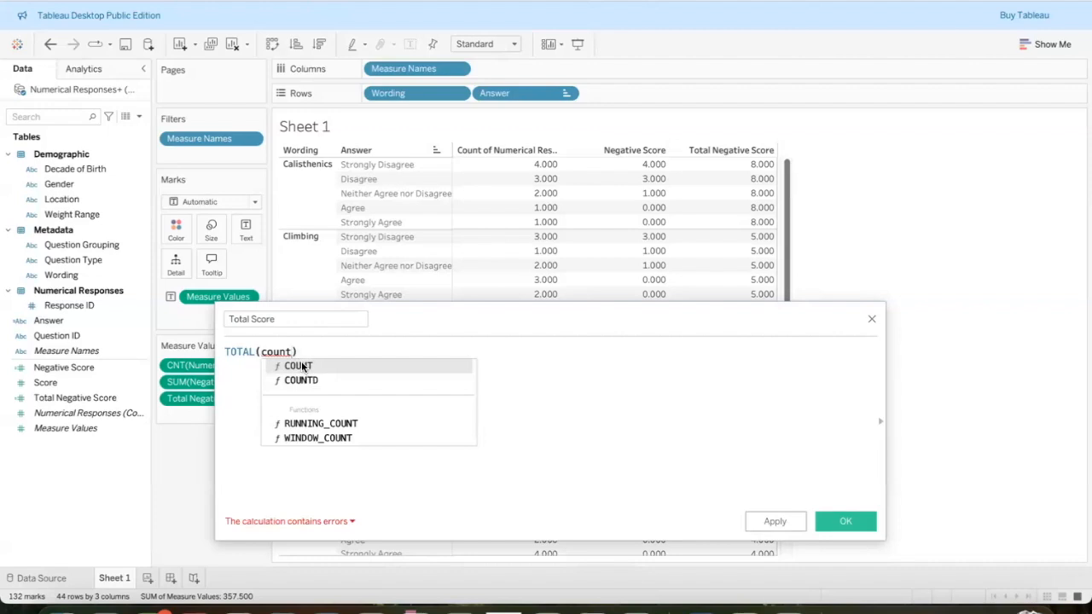
{"action": "double_click", "coordinate": [302, 367]}
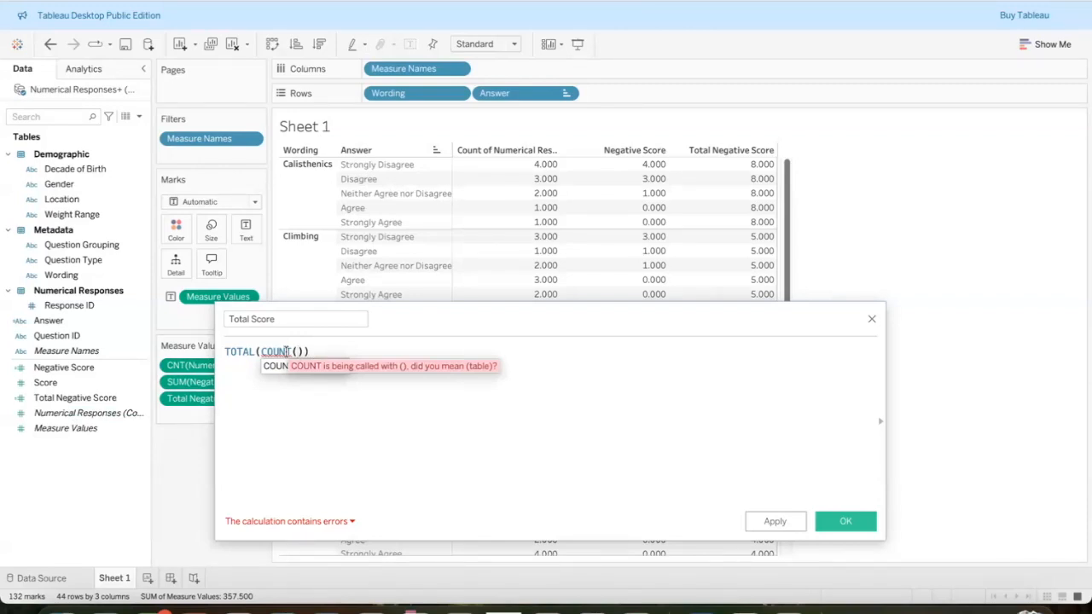
{"action": "type", "text": "numer"}
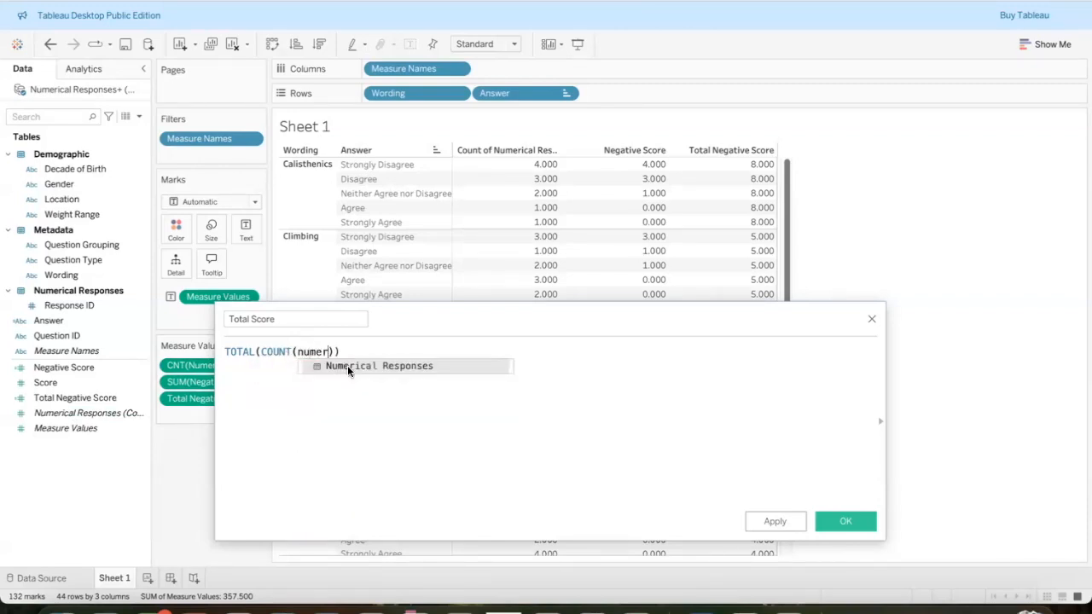
{"action": "left_click", "coordinate": [379, 366]}
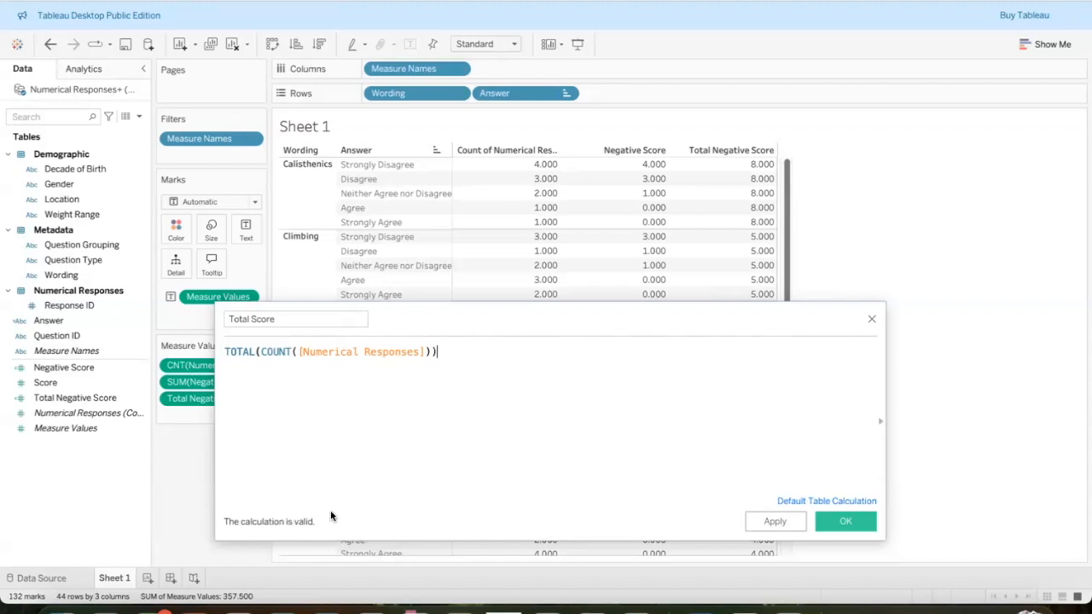
Set the default table calculation of Total Score to compute using Answer, and save the field.
{"action": "left_click", "coordinate": [814, 504]}
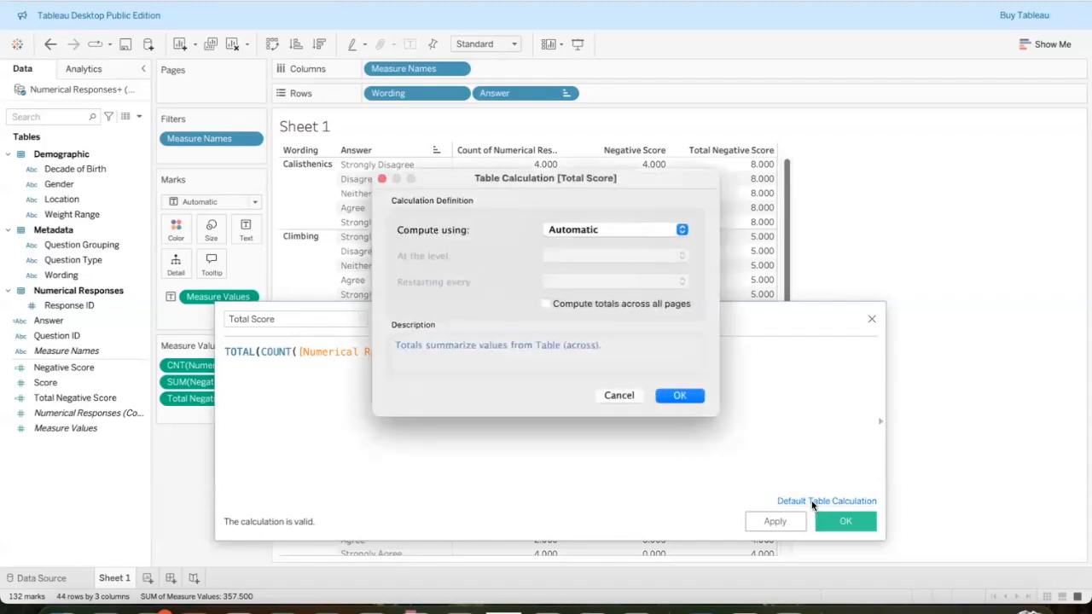
{"action": "left_click", "coordinate": [680, 229]}
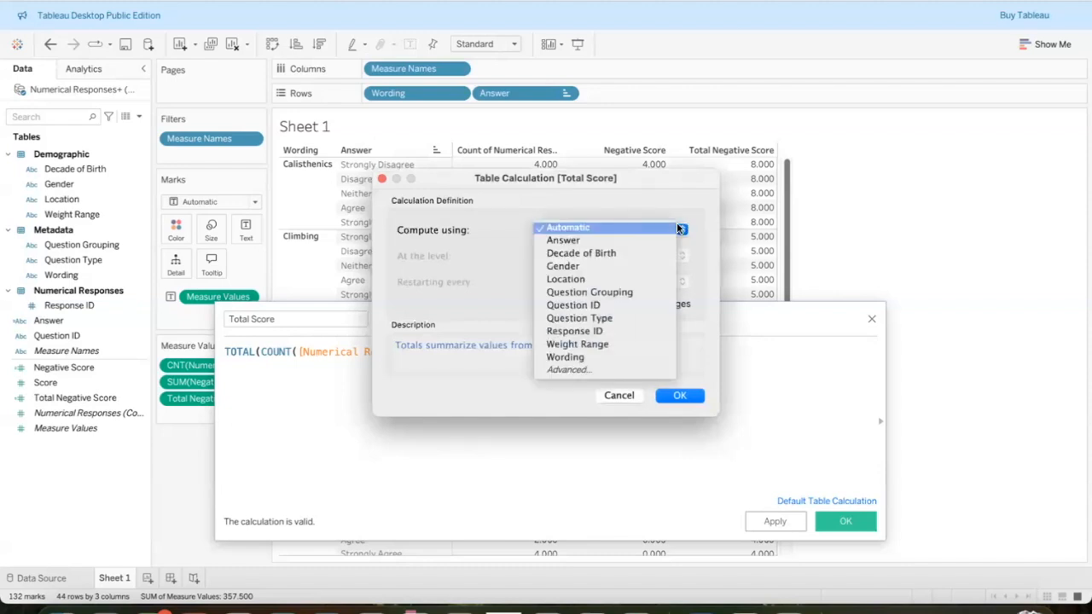
{"action": "left_click", "coordinate": [660, 239]}
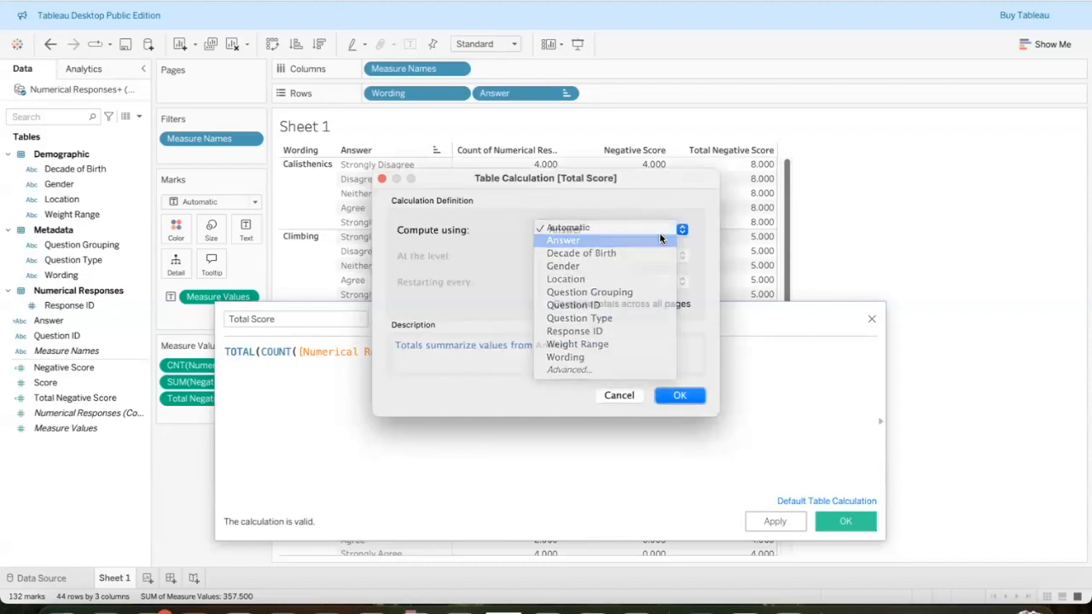
{"action": "left_click", "coordinate": [685, 395]}
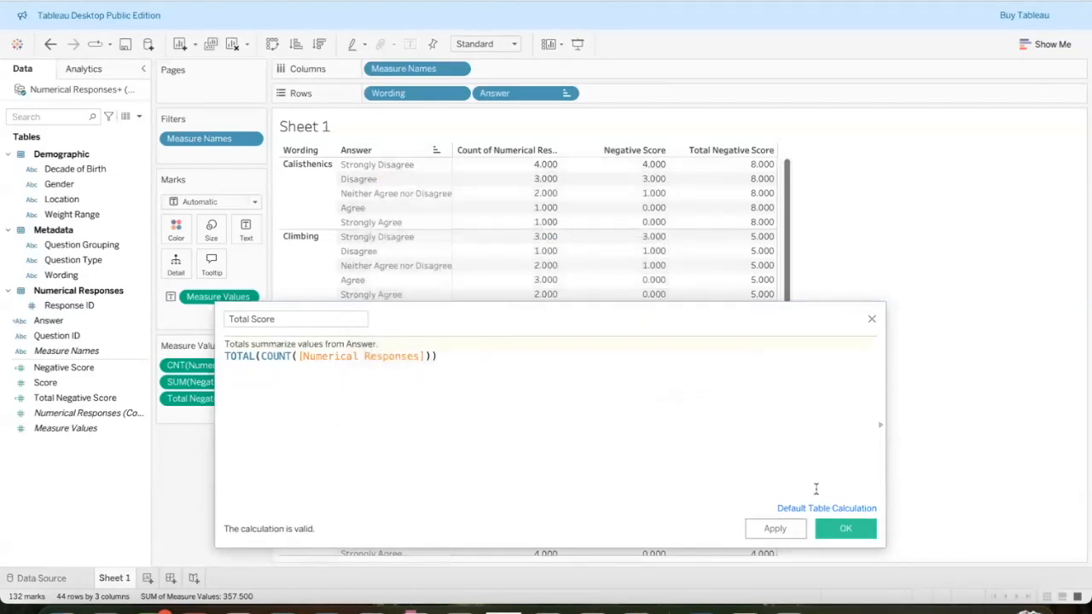
{"action": "left_click", "coordinate": [837, 530]}
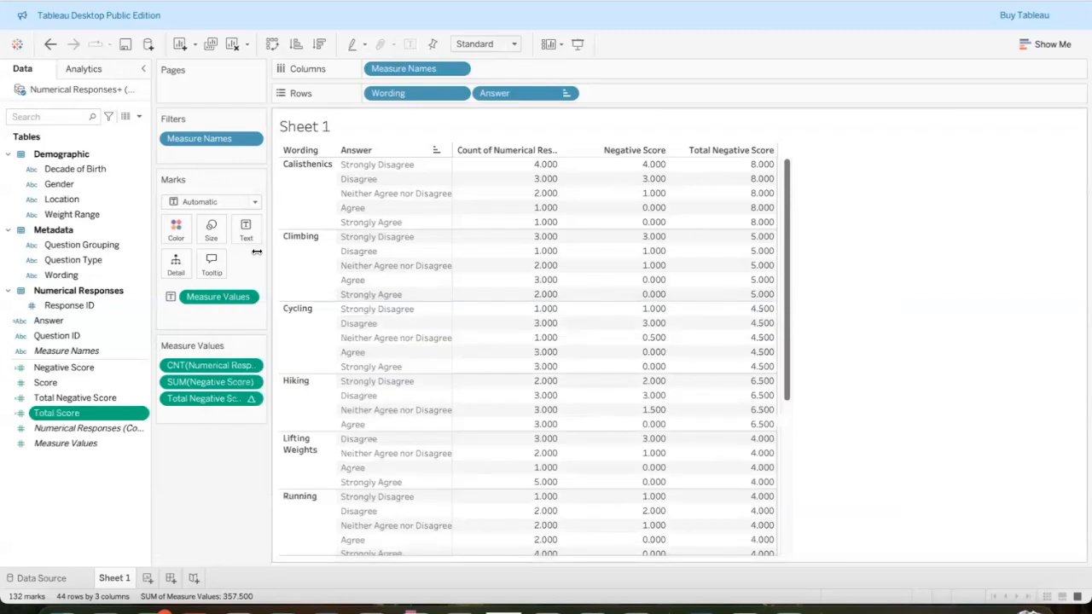
Add Total Score to the table as a fourth measure column and check its values across the question wordings.
{"action": "left_click_drag", "start_coordinate": [61, 414], "coordinate": [711, 299]}
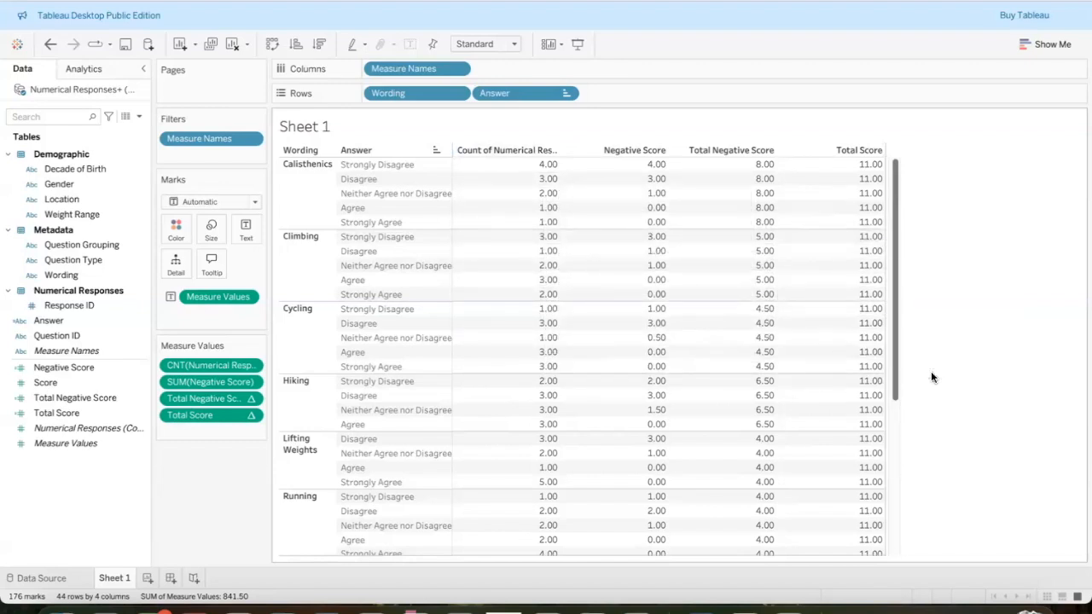
{"action": "left_click_drag", "start_coordinate": [901, 345], "coordinate": [901, 469]}
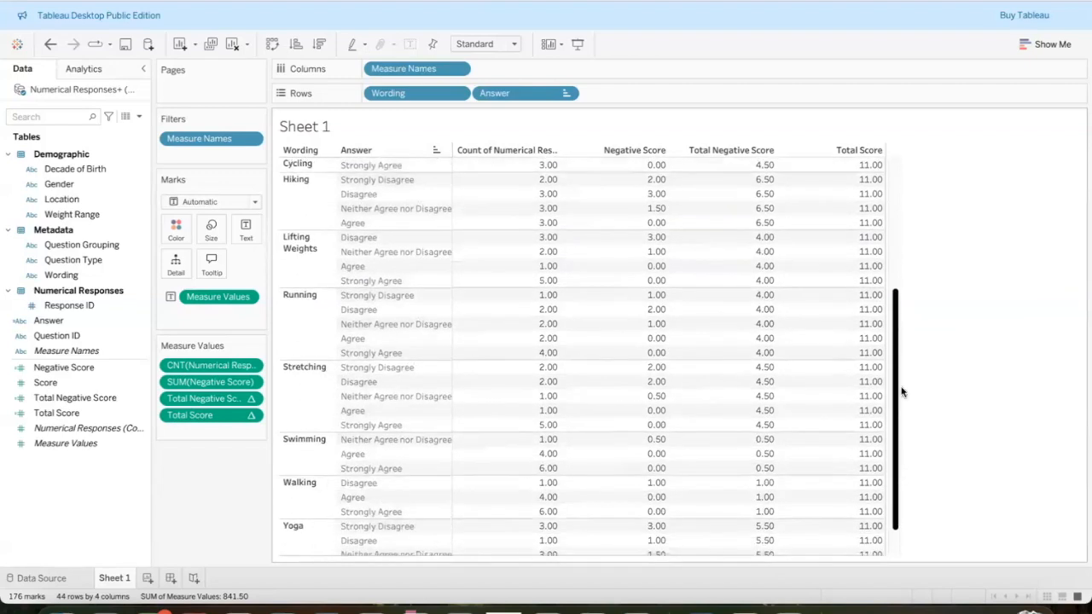
{"action": "scroll", "coordinate": [902, 390], "scroll_direction": "up", "scroll_amount": 5}
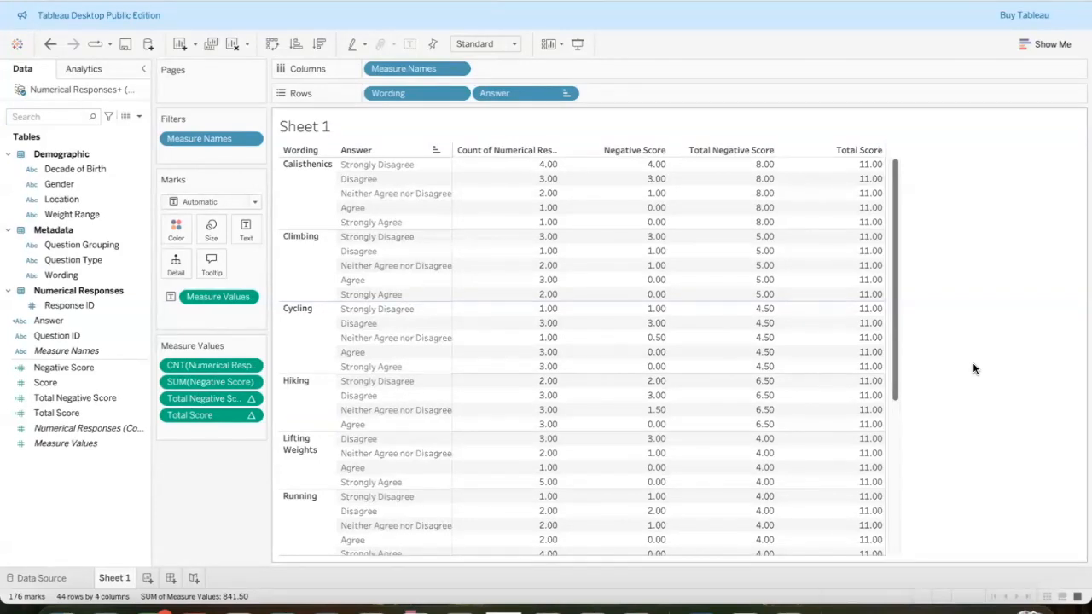
{"action": "mouse_move", "coordinate": [826, 177]}
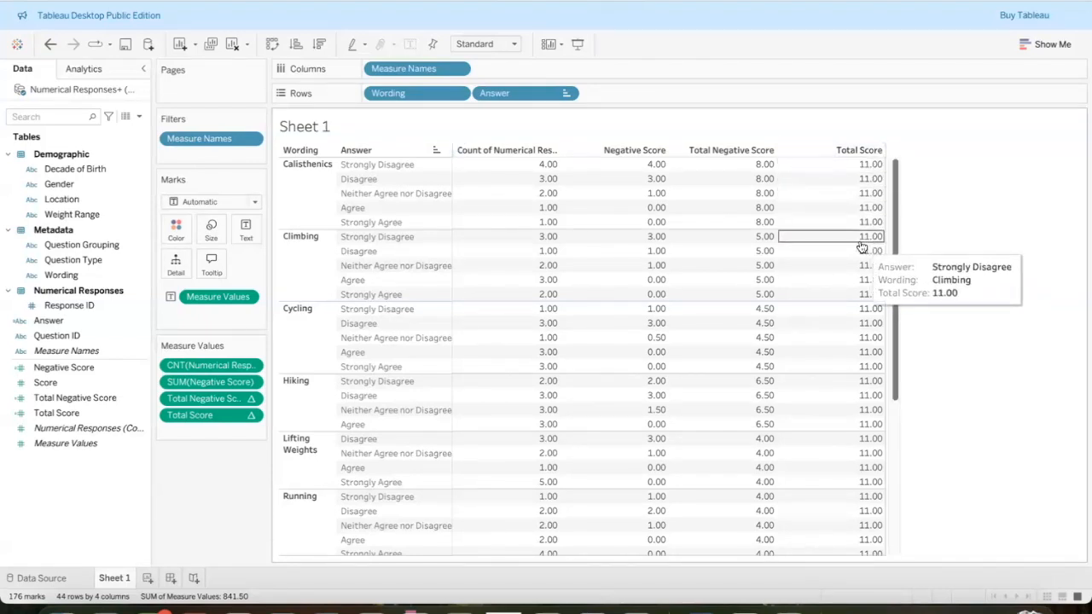
{"action": "mouse_move", "coordinate": [470, 180]}
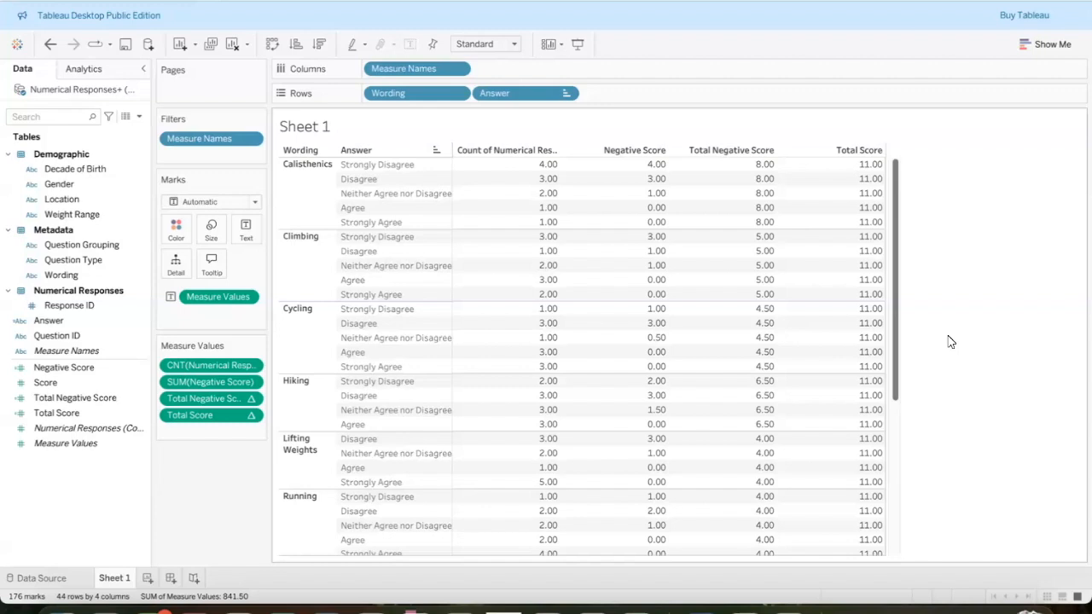
Switch to the presentation slide on visualizing sentiment and inclination with a 100% stacked bar chart.
{"action": "left_click", "coordinate": [636, 610]}
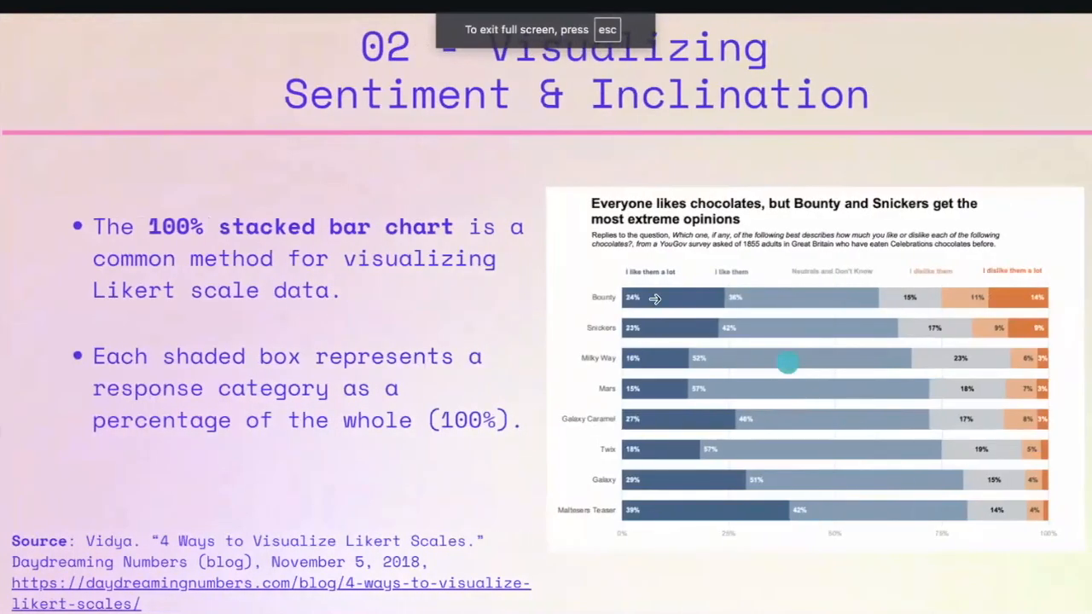
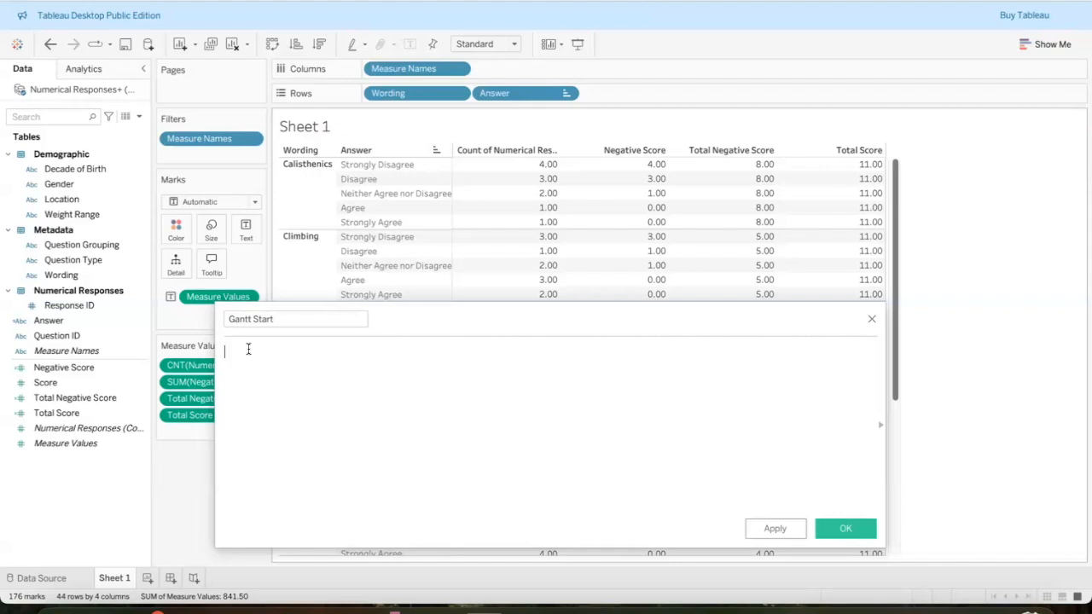
Enter the formula -[Total Negative Score]/[Total Score] for the Gantt Start field and save it.
{"action": "type", "text": "-total"}
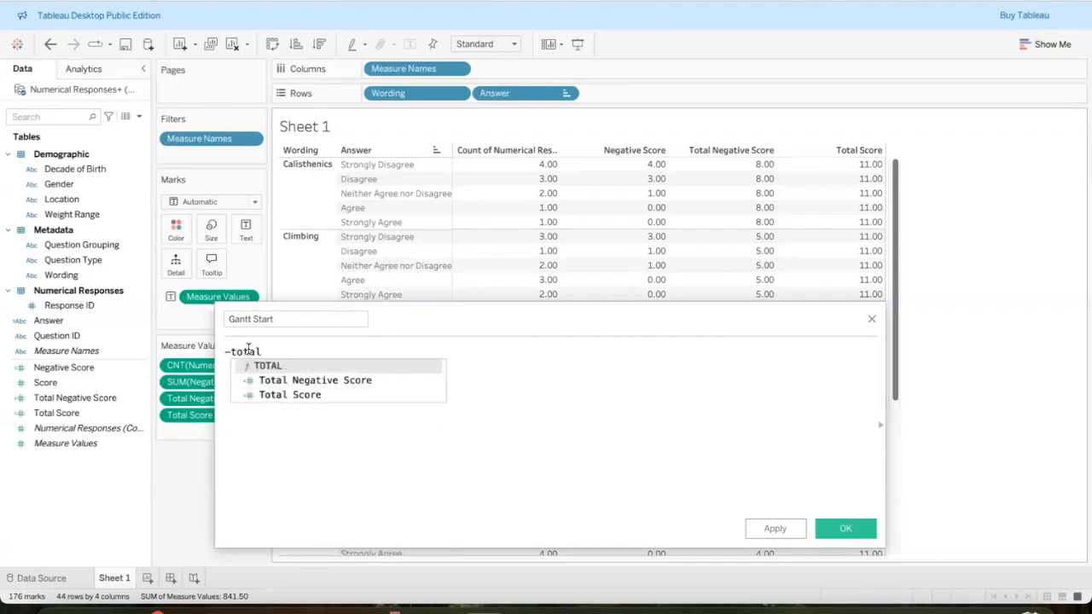
{"action": "left_click", "coordinate": [295, 379]}
{"action": "type", "text": "/"}
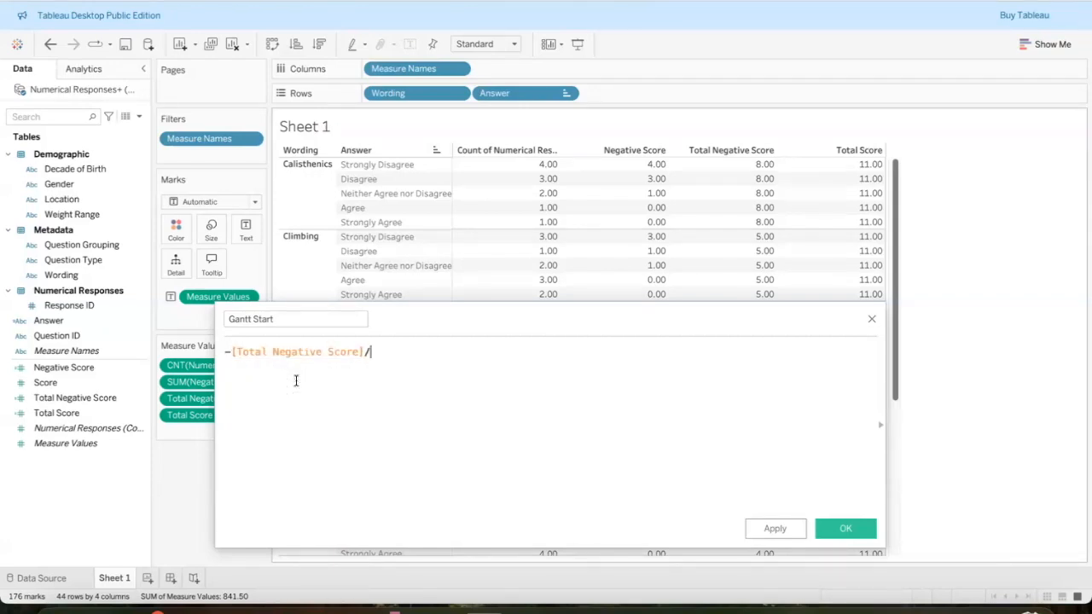
{"action": "type", "text": "tota"}
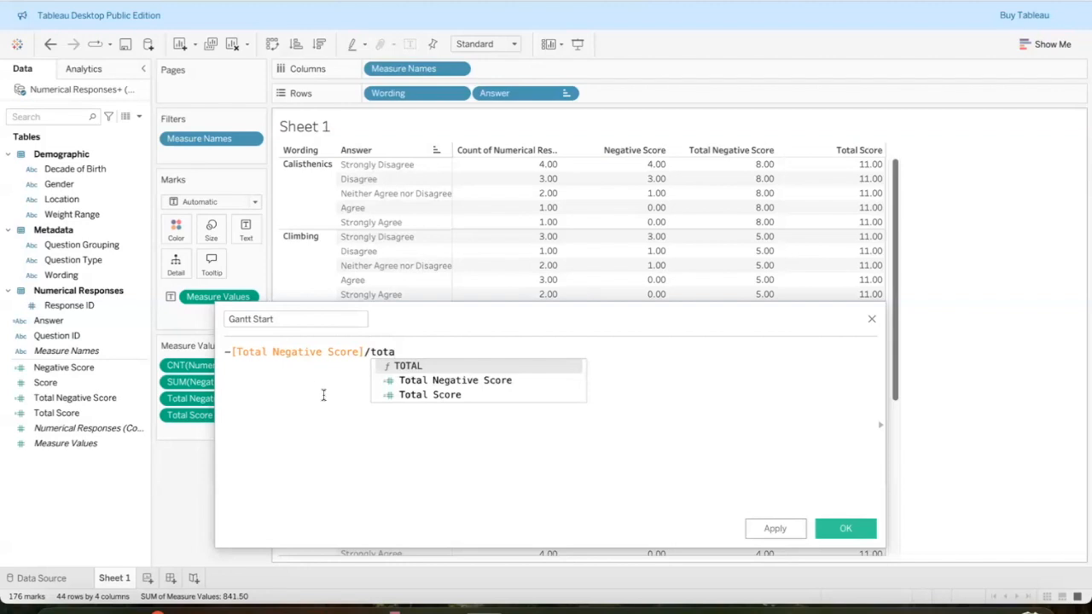
{"action": "left_click", "coordinate": [488, 379]}
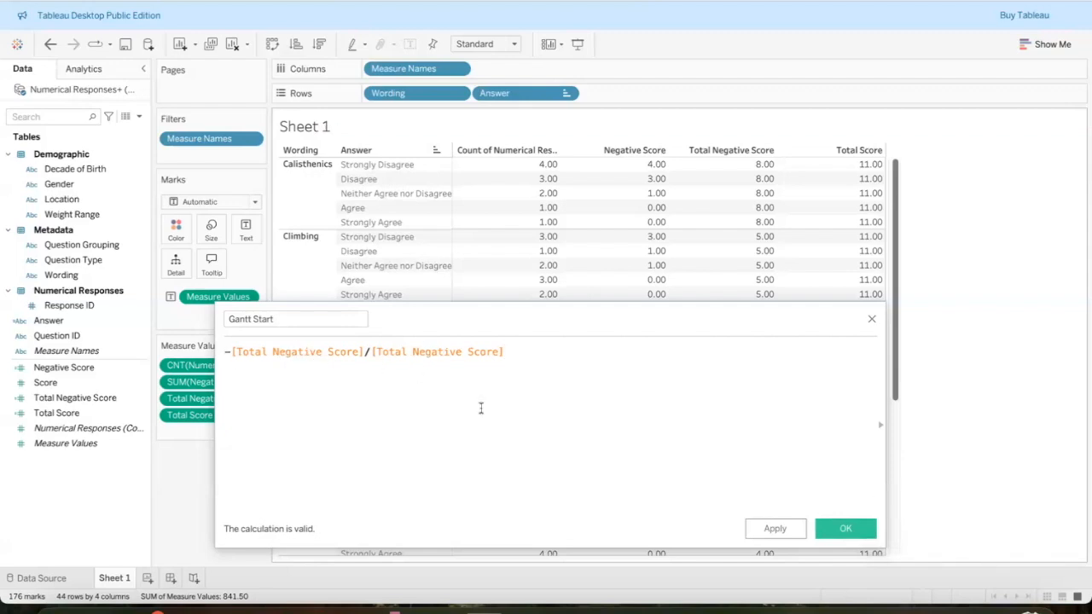
{"action": "key", "text": "BackSpace"}
{"action": "key", "text": "BackSpace"}
{"action": "key", "text": "BackSpace"}
{"action": "key", "text": "BackSpace"}
{"action": "key", "text": "BackSpace"}
{"action": "key", "text": "BackSpace"}
{"action": "key", "text": "BackSpace"}
{"action": "key", "text": "BackSpace"}
{"action": "key", "text": "BackSpace"}
{"action": "key", "text": "BackSpace"}
{"action": "key", "text": "BackSpace"}
{"action": "key", "text": "BackSpace"}
{"action": "key", "text": "BackSpace"}
{"action": "key", "text": "BackSpace"}
{"action": "key", "text": "BackSpace"}
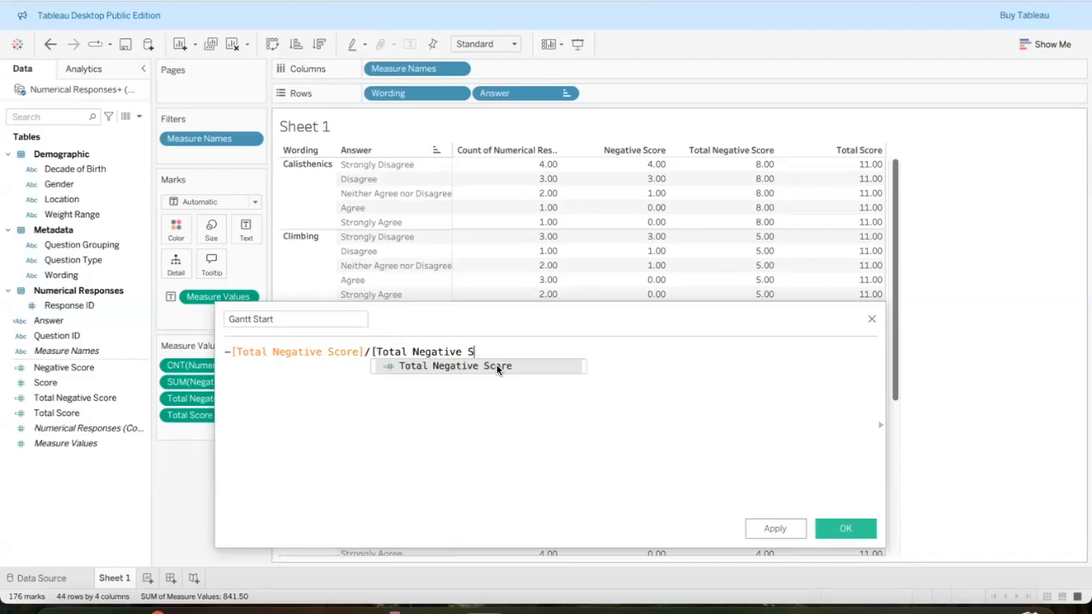
{"action": "type", "text": "s"}
{"action": "key", "text": "BackSpace"}
{"action": "type", "text": "Score"}
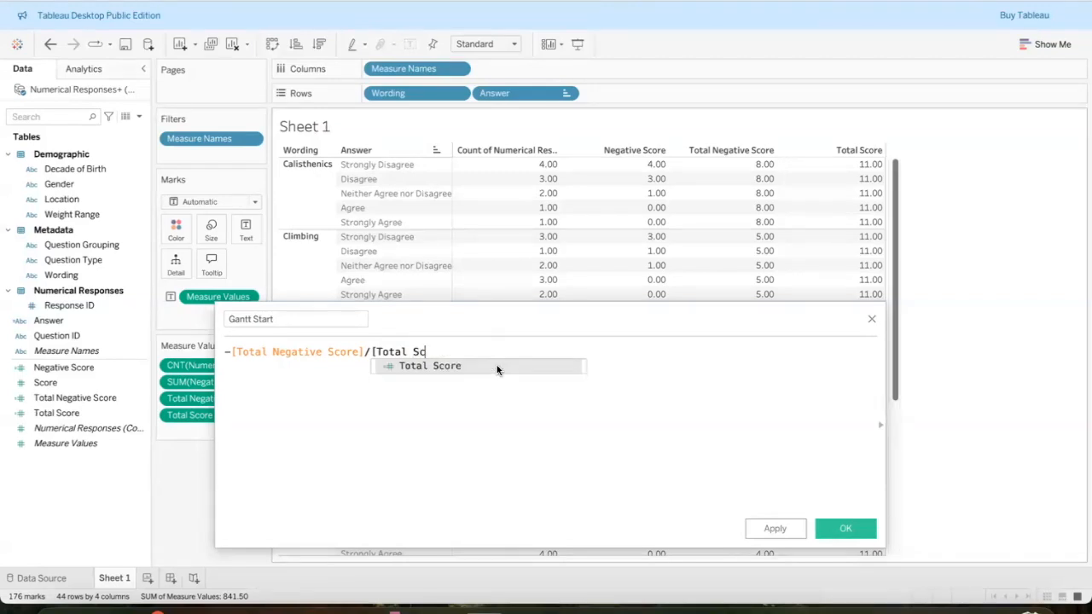
{"action": "left_click", "coordinate": [472, 366]}
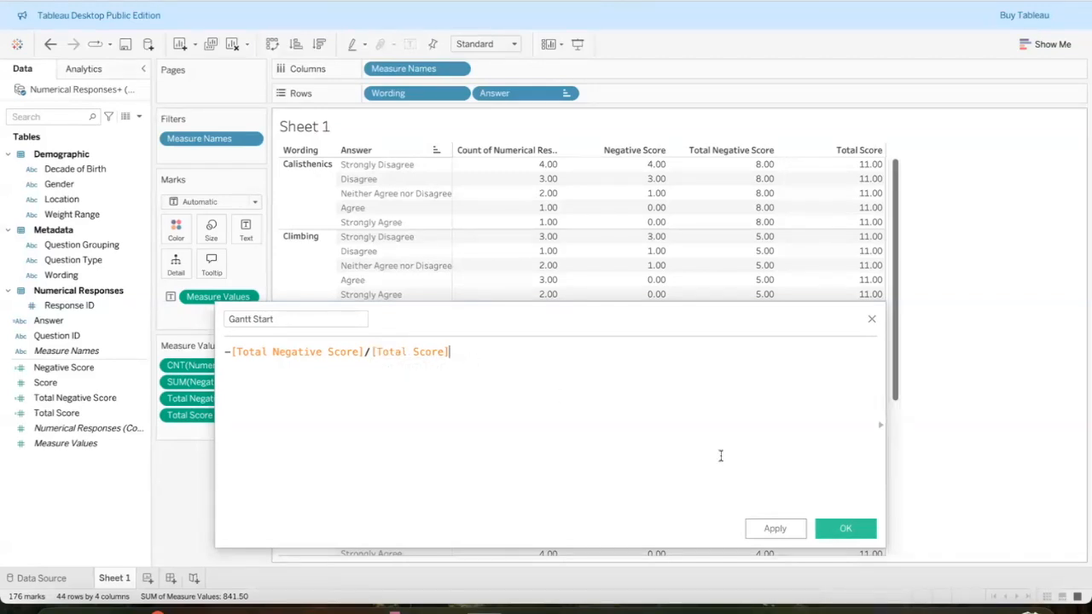
{"action": "left_click", "coordinate": [850, 526]}
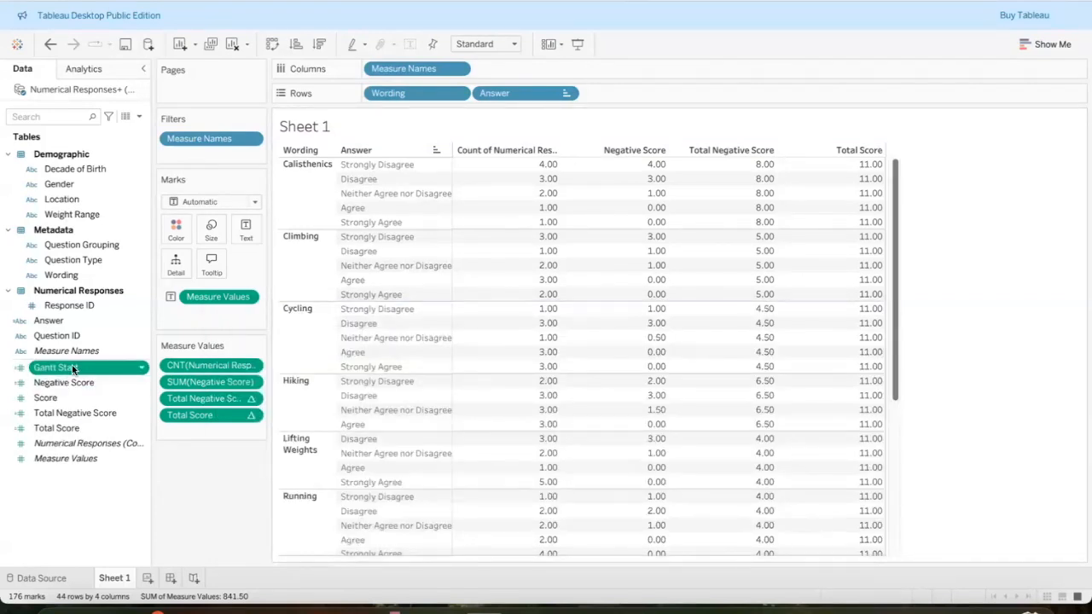
Add Gantt Start to the table as a fifth measure column and format its values as percentages with 1 decimal place.
{"action": "left_click_drag", "start_coordinate": [73, 368], "coordinate": [191, 431]}
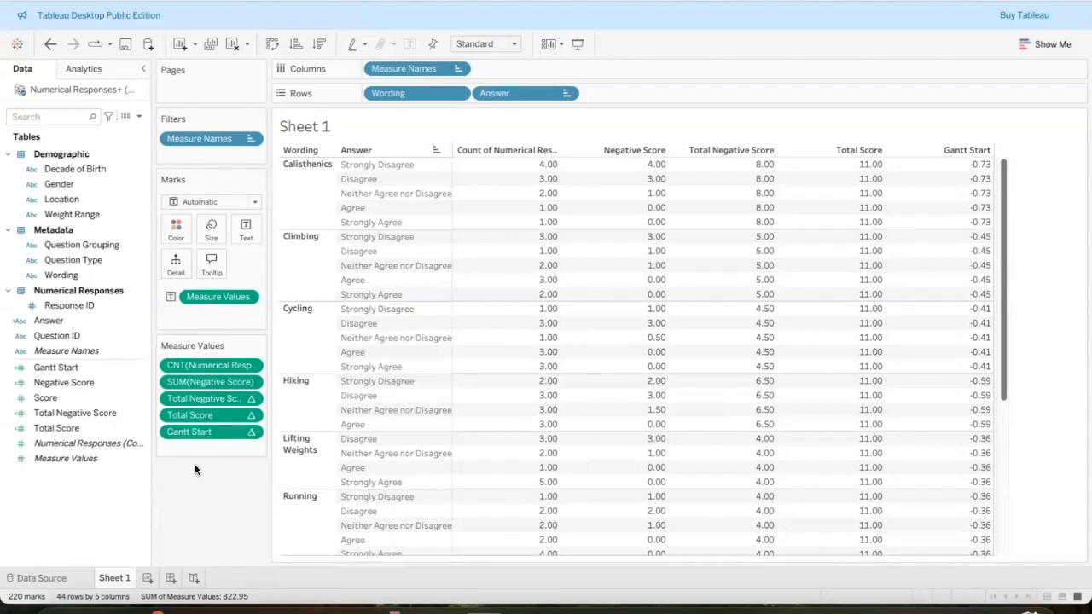
{"action": "left_click", "coordinate": [250, 435]}
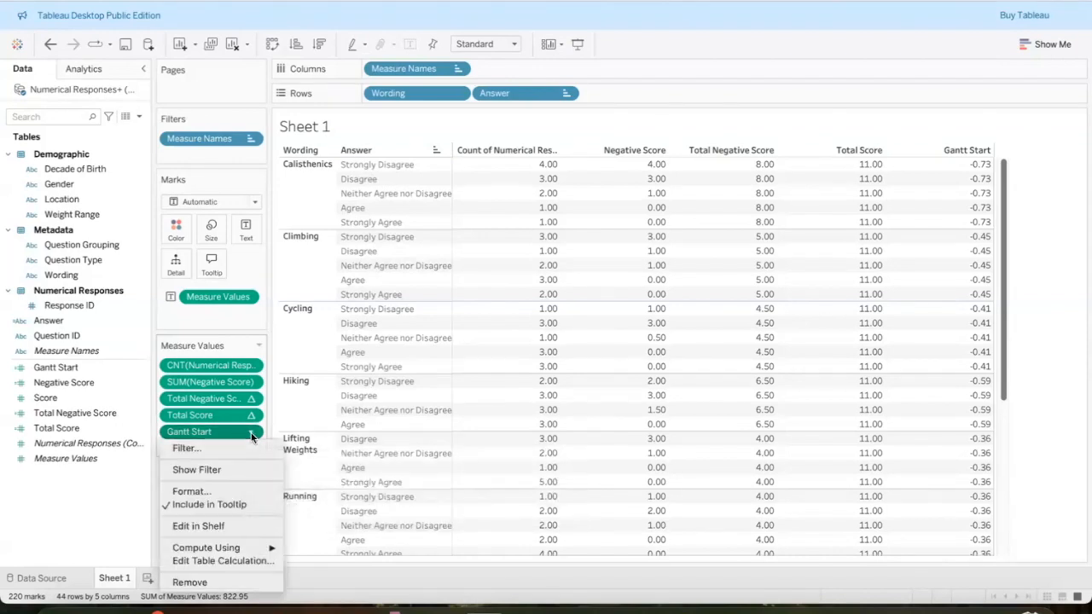
{"action": "left_click", "coordinate": [235, 491]}
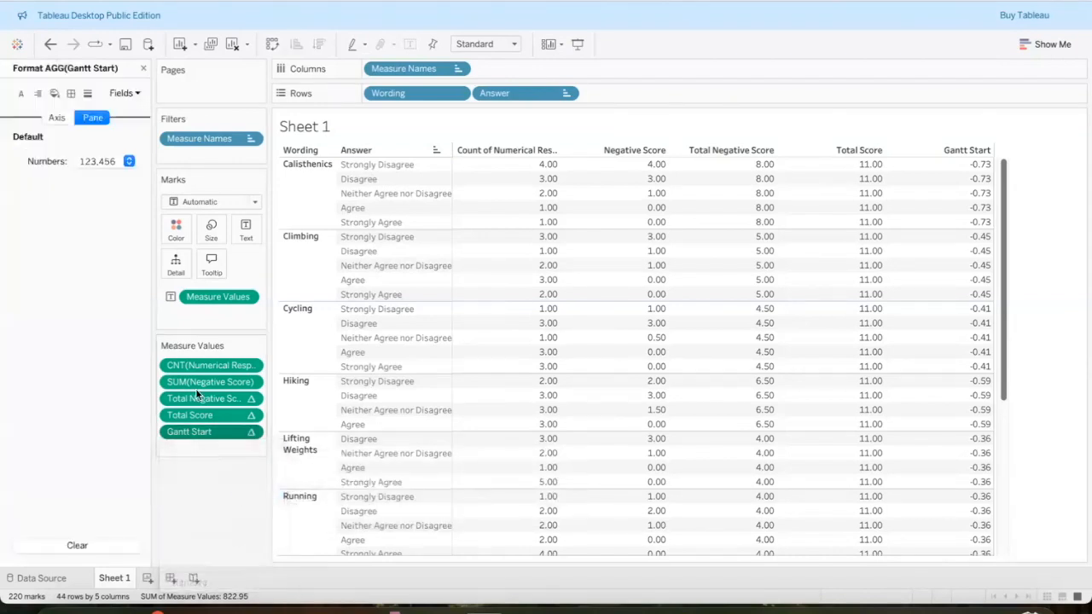
{"action": "left_click", "coordinate": [128, 160]}
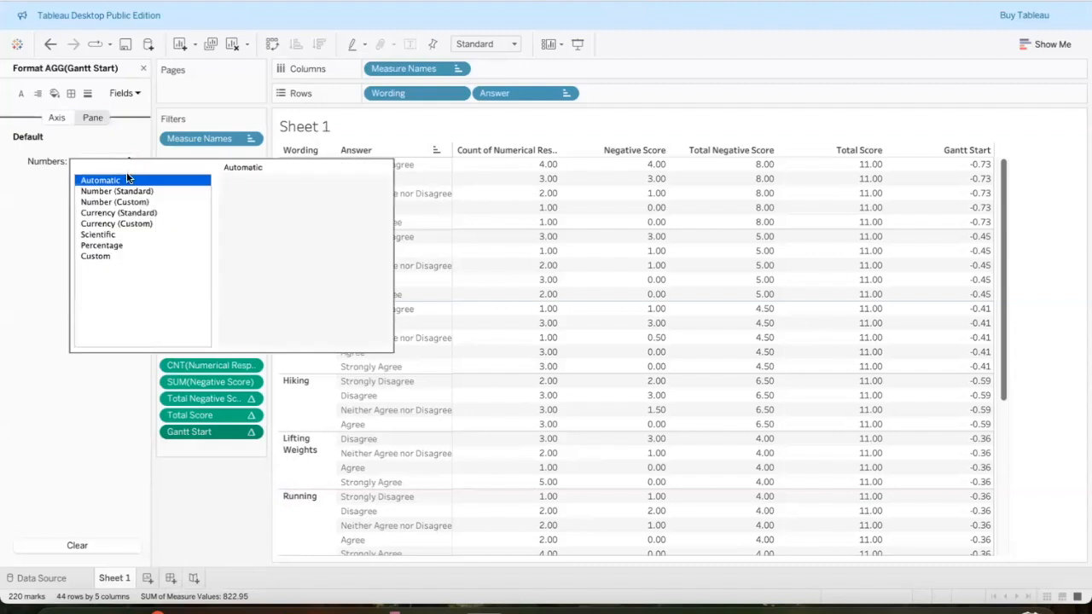
{"action": "left_click", "coordinate": [41, 159]}
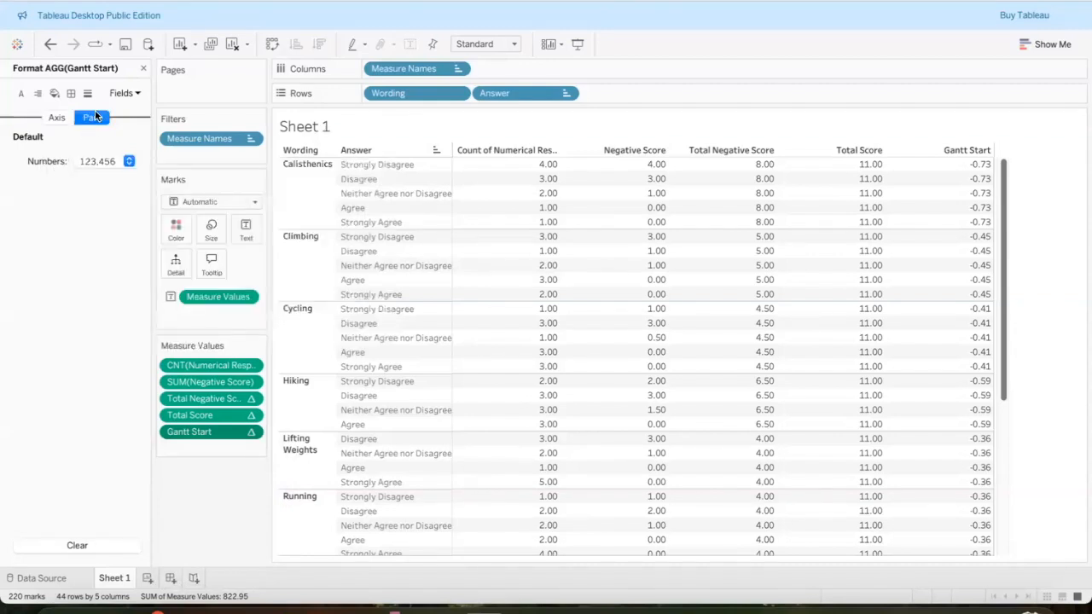
{"action": "left_click", "coordinate": [128, 161]}
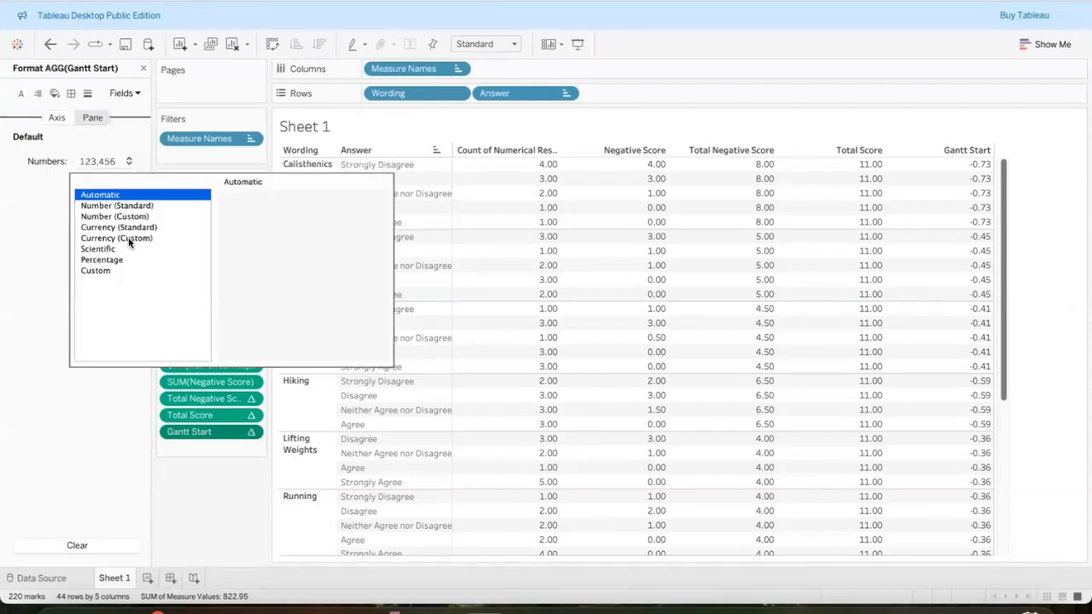
{"action": "left_click", "coordinate": [101, 259]}
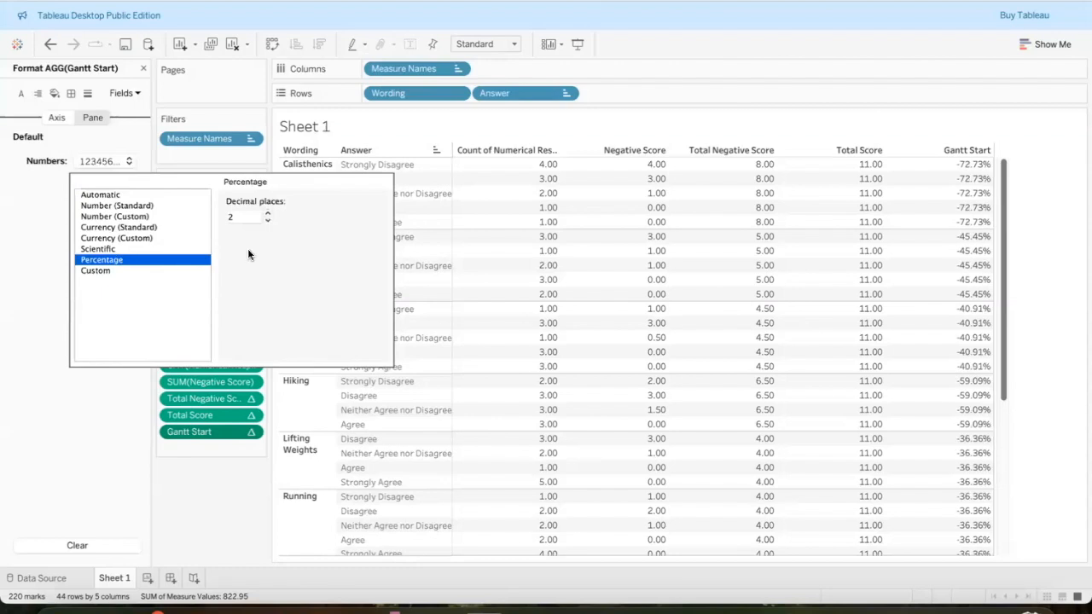
{"action": "left_click", "coordinate": [268, 221]}
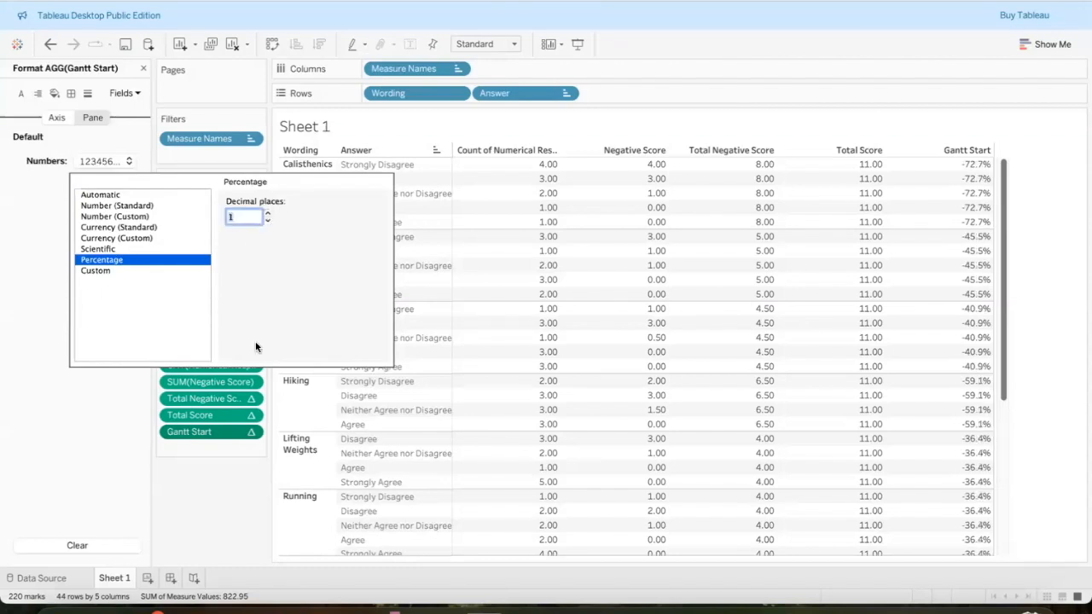
Close the number formatting options and open the Gantt Start calculated field to review its formula.
{"action": "left_click", "coordinate": [214, 516]}
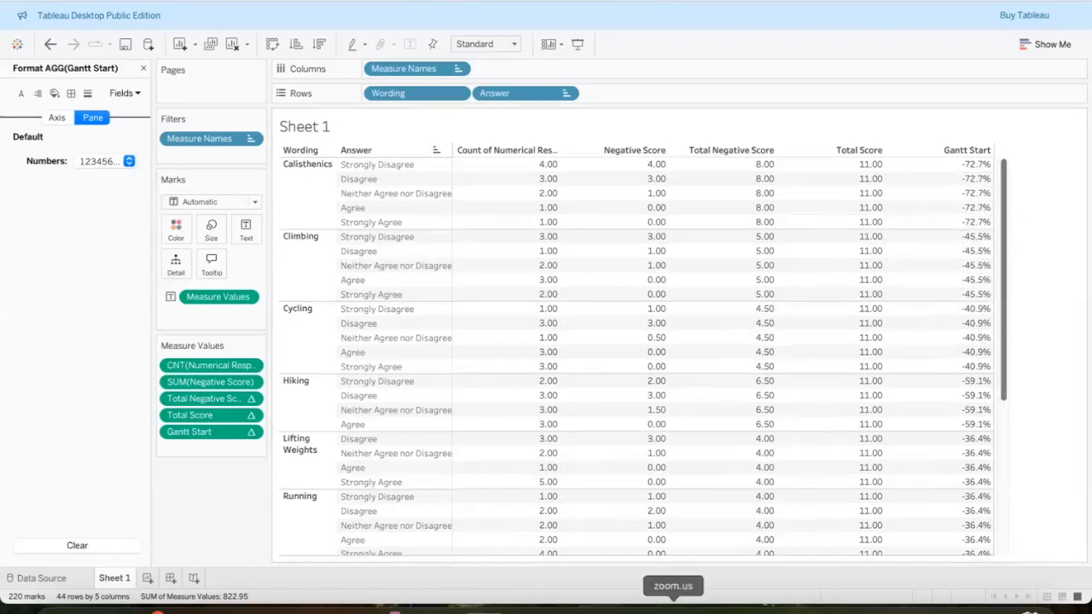
{"action": "left_click", "coordinate": [673, 607]}
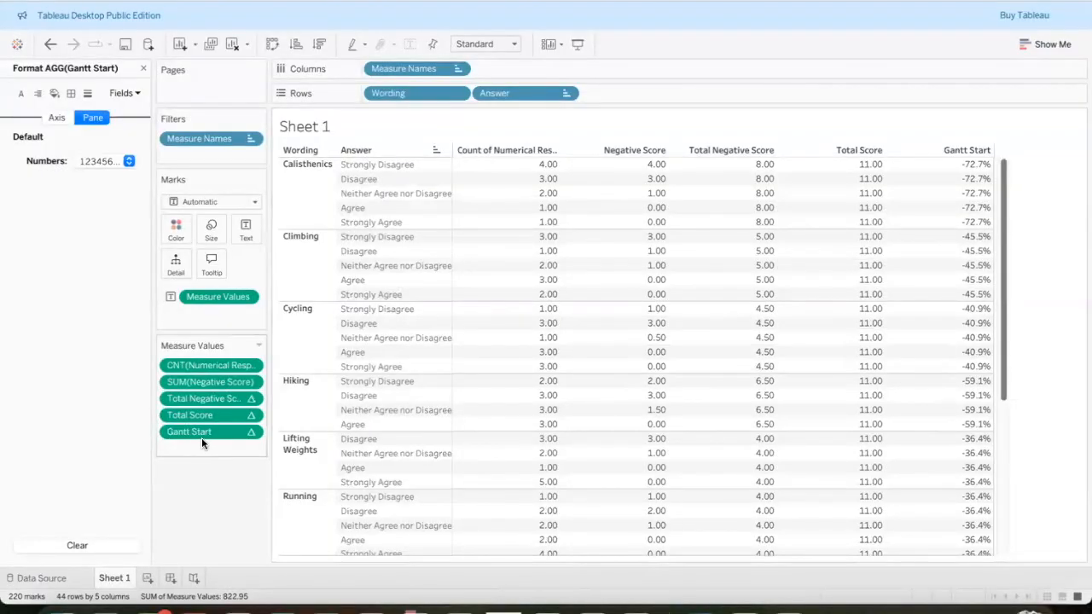
{"action": "right_click", "coordinate": [201, 438]}
{"action": "key", "text": "Escape"}
{"action": "left_click", "coordinate": [142, 69]}
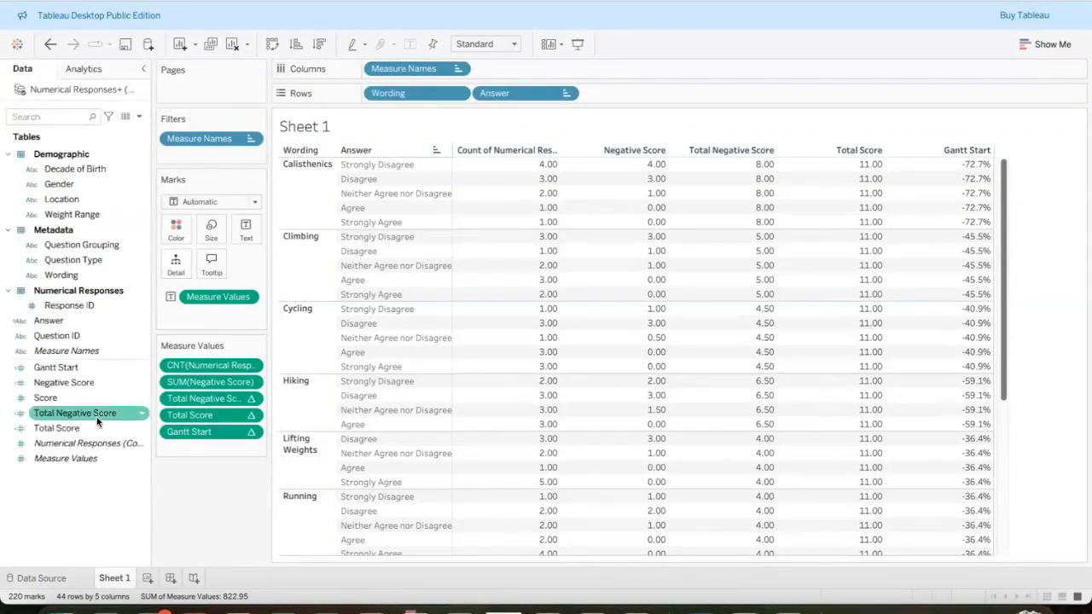
{"action": "right_click", "coordinate": [88, 371]}
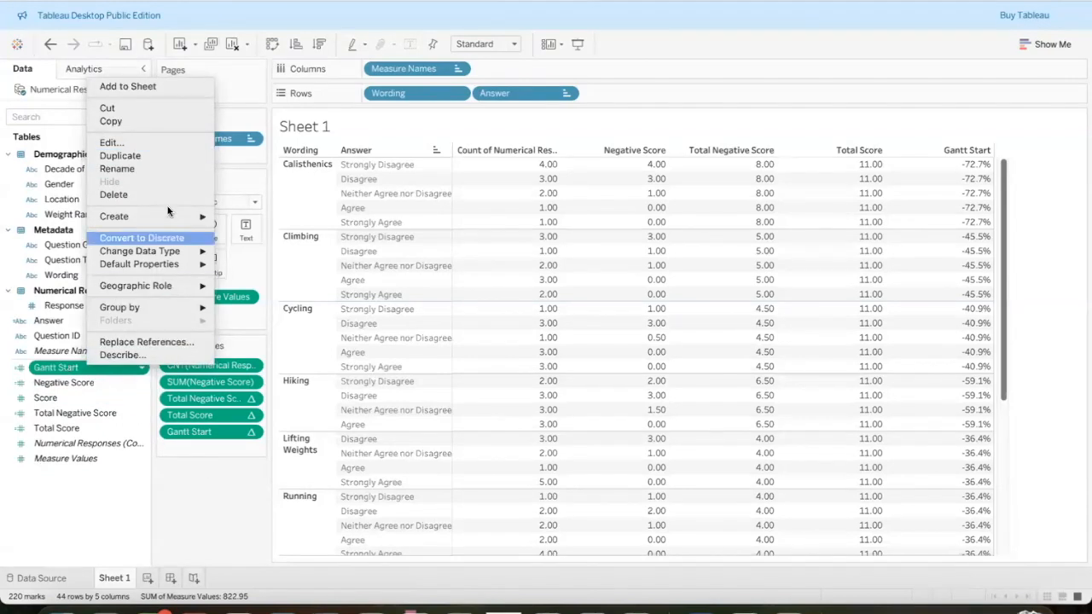
{"action": "left_click", "coordinate": [149, 139]}
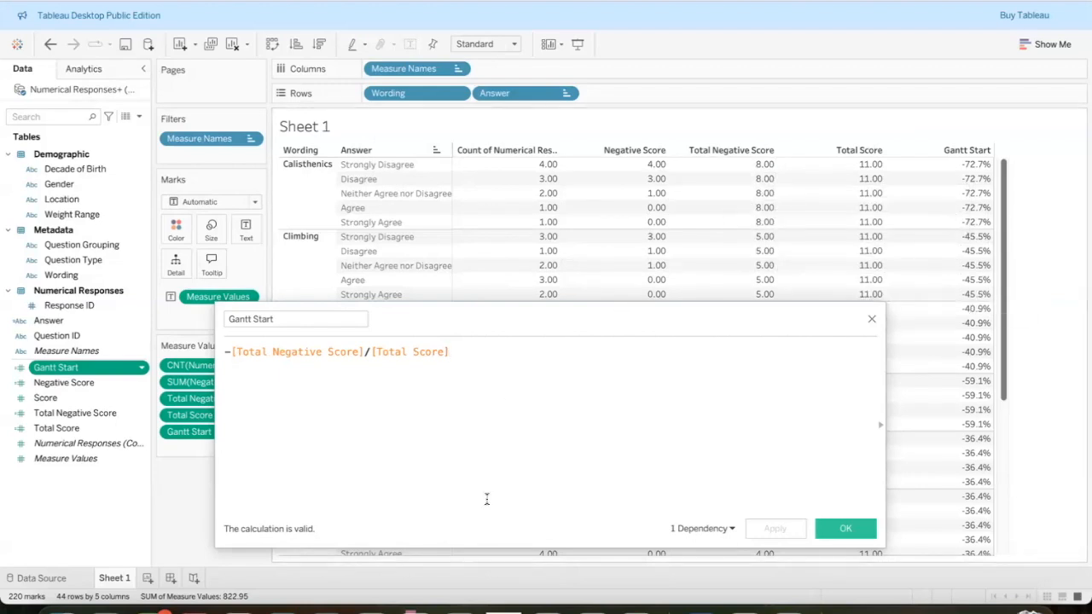
Compute -8÷11 in the Calculator app to check the Calisthenics Gantt Start value, and close the calculator and formula editor.
{"action": "left_click", "coordinate": [453, 602]}
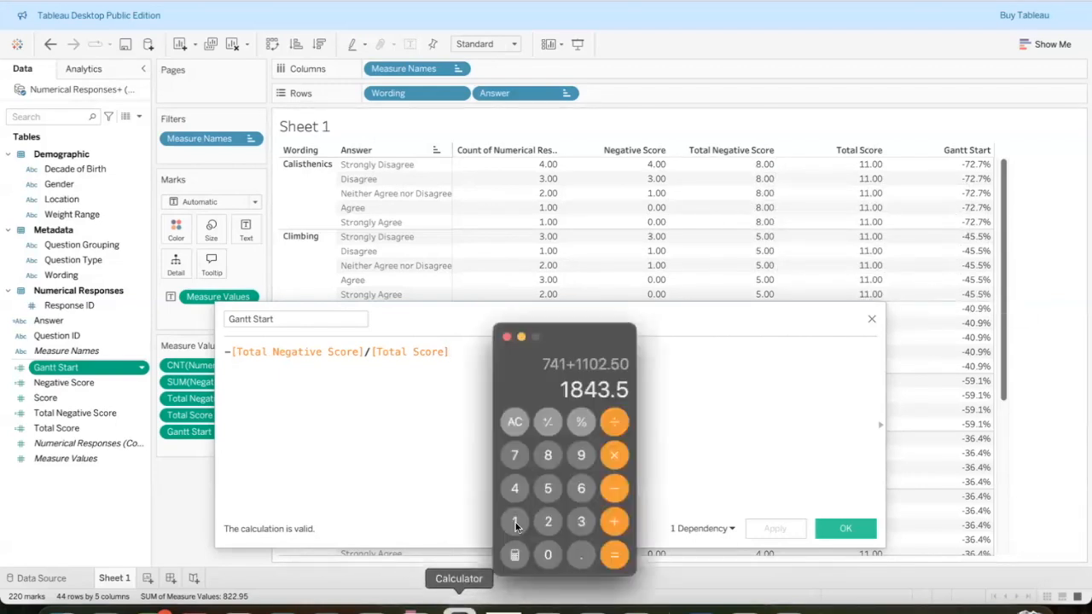
{"action": "left_click", "coordinate": [535, 427]}
{"action": "left_click", "coordinate": [533, 429]}
{"action": "left_click", "coordinate": [516, 422]}
{"action": "left_click", "coordinate": [516, 421]}
{"action": "left_click", "coordinate": [516, 421]}
{"action": "left_click", "coordinate": [516, 422]}
{"action": "left_click", "coordinate": [516, 422]}
{"action": "left_click", "coordinate": [516, 421]}
{"action": "left_click", "coordinate": [620, 494]}
{"action": "left_click", "coordinate": [549, 454]}
{"action": "left_click", "coordinate": [626, 421]}
{"action": "left_click", "coordinate": [514, 521]}
{"action": "left_click", "coordinate": [514, 521]}
{"action": "left_click", "coordinate": [625, 556]}
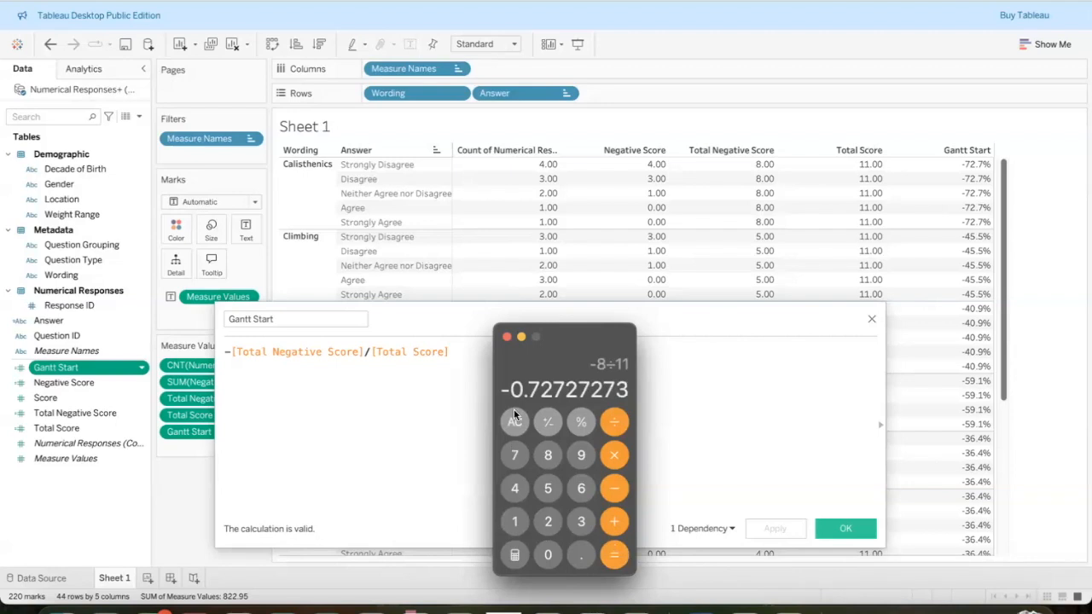
{"action": "left_click", "coordinate": [507, 338]}
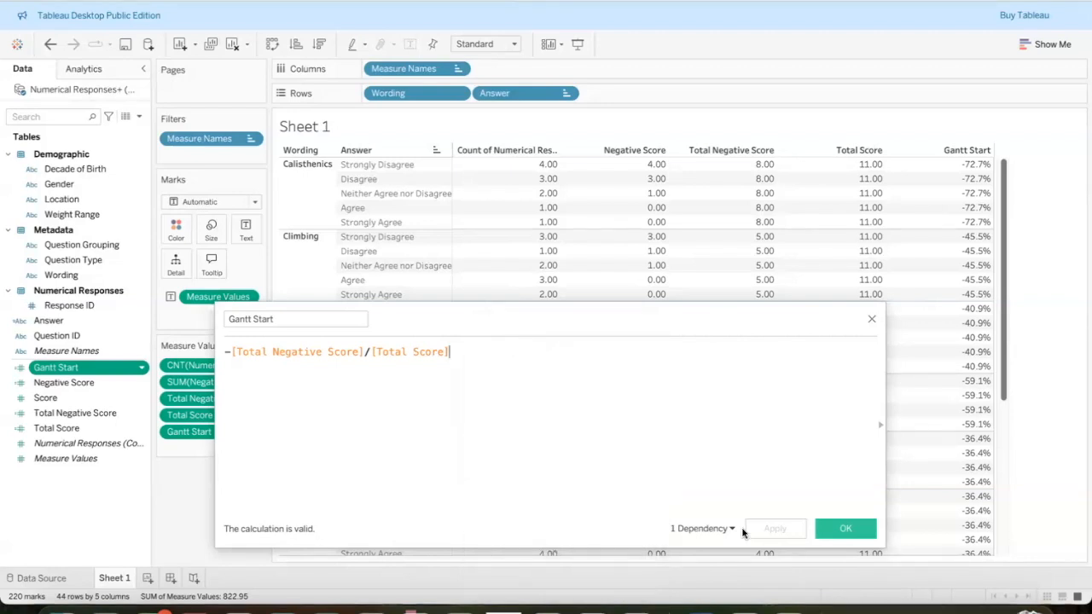
{"action": "left_click", "coordinate": [851, 529]}
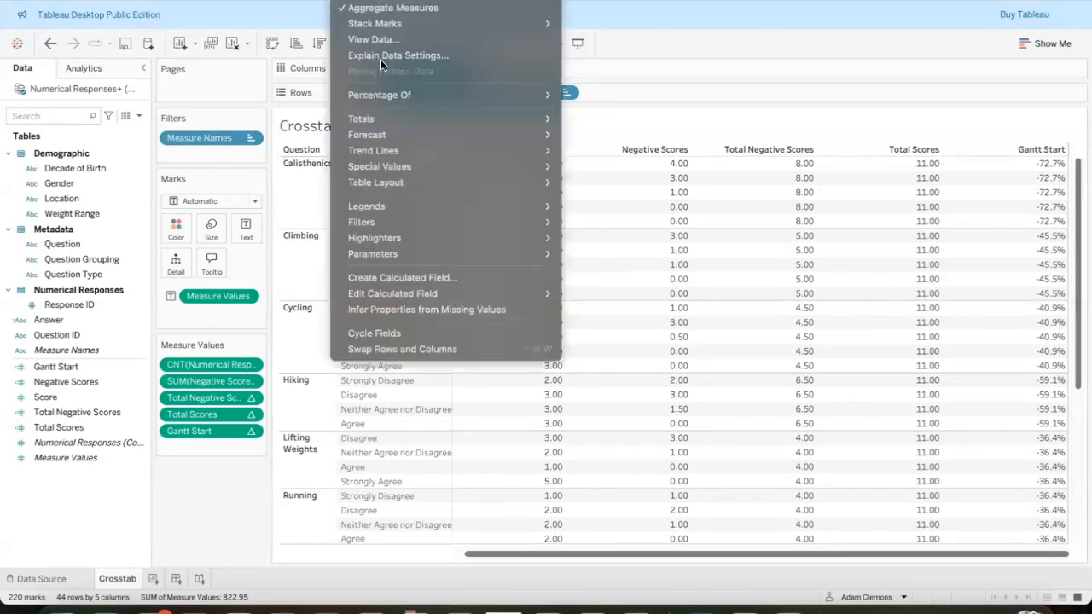
Create a calculated field named Percent Total Size.
{"action": "left_click", "coordinate": [417, 278]}
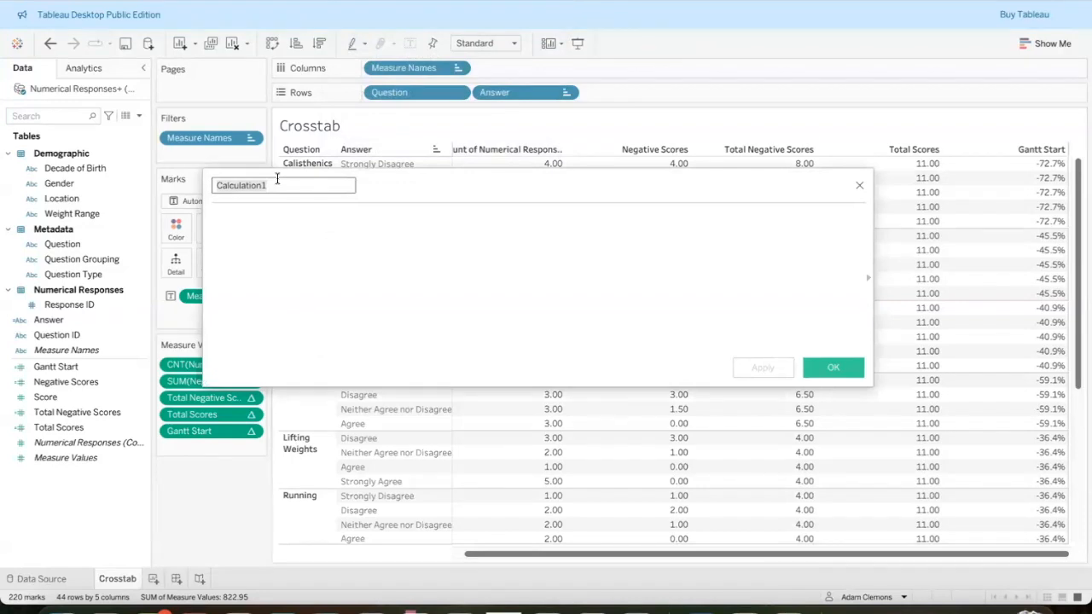
{"action": "type", "text": "Per"}
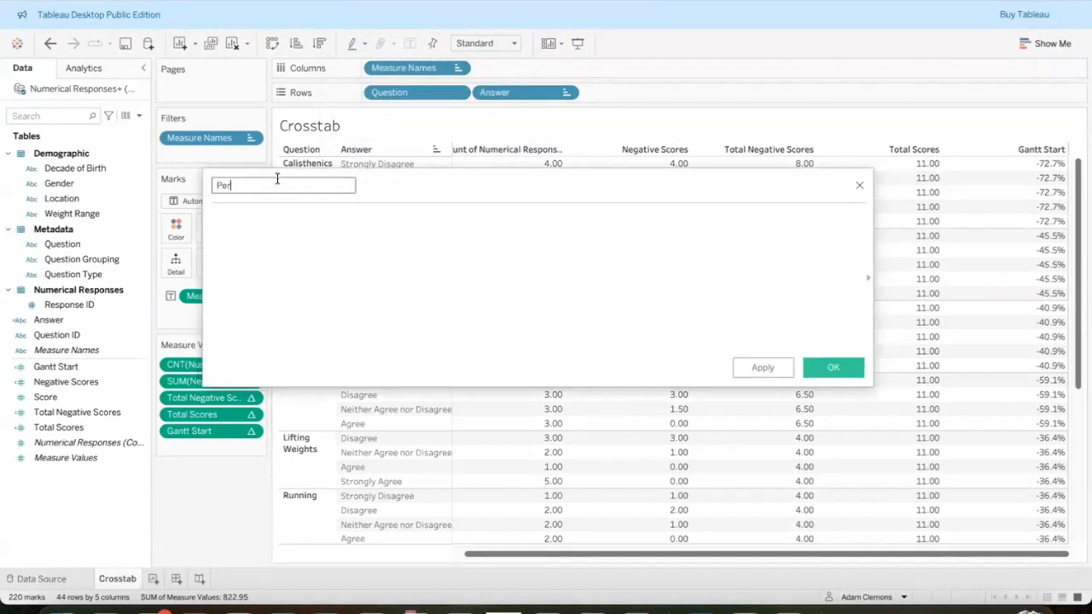
{"action": "type", "text": "cent Total Sizin"}
Enter the formula COUNT([Numerical Responses])/[Total Scores] for the Percent Total Size field and save it.
{"action": "left_click", "coordinate": [252, 219]}
{"action": "type", "text": "Count"}
{"action": "key", "text": "BackSpace"}
{"action": "key", "text": "BackSpace"}
{"action": "left_click", "coordinate": [263, 235]}
{"action": "type", "text": "numer"}
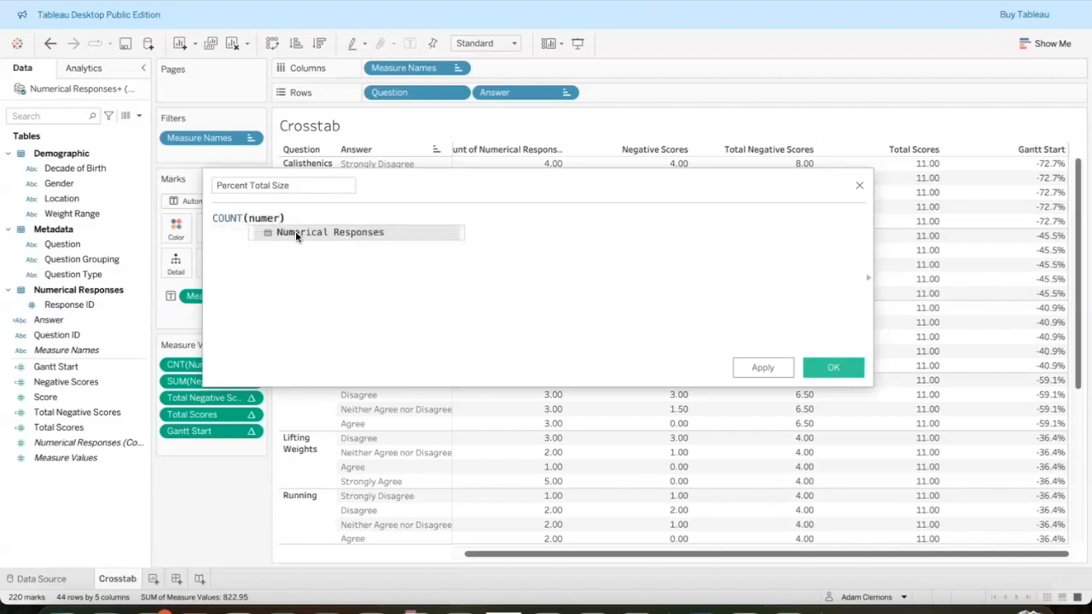
{"action": "left_click", "coordinate": [296, 231]}
{"action": "type", "text": "/total"}
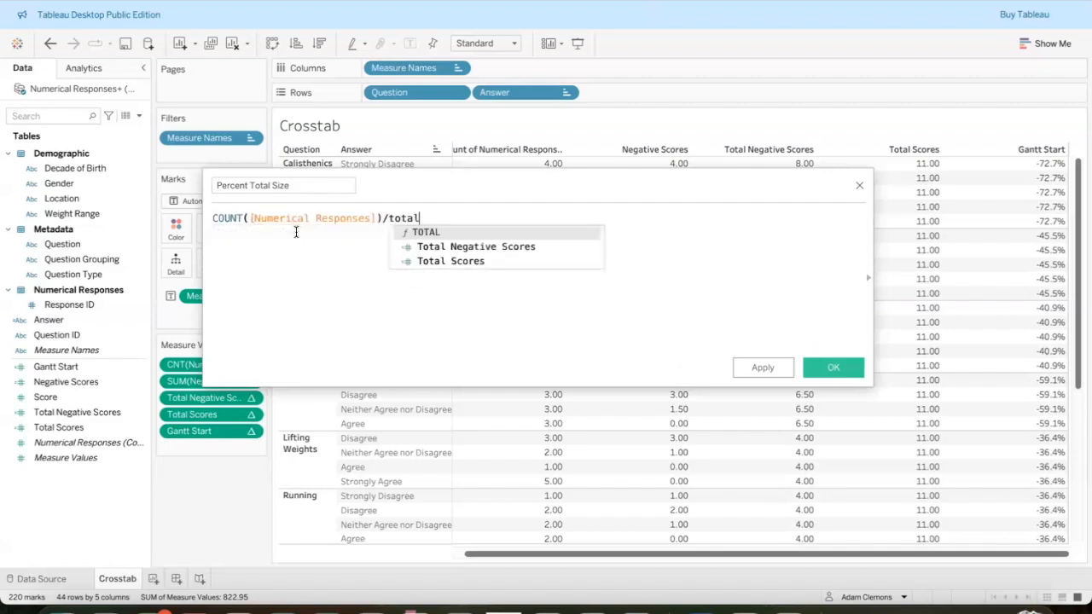
{"action": "left_click", "coordinate": [449, 260]}
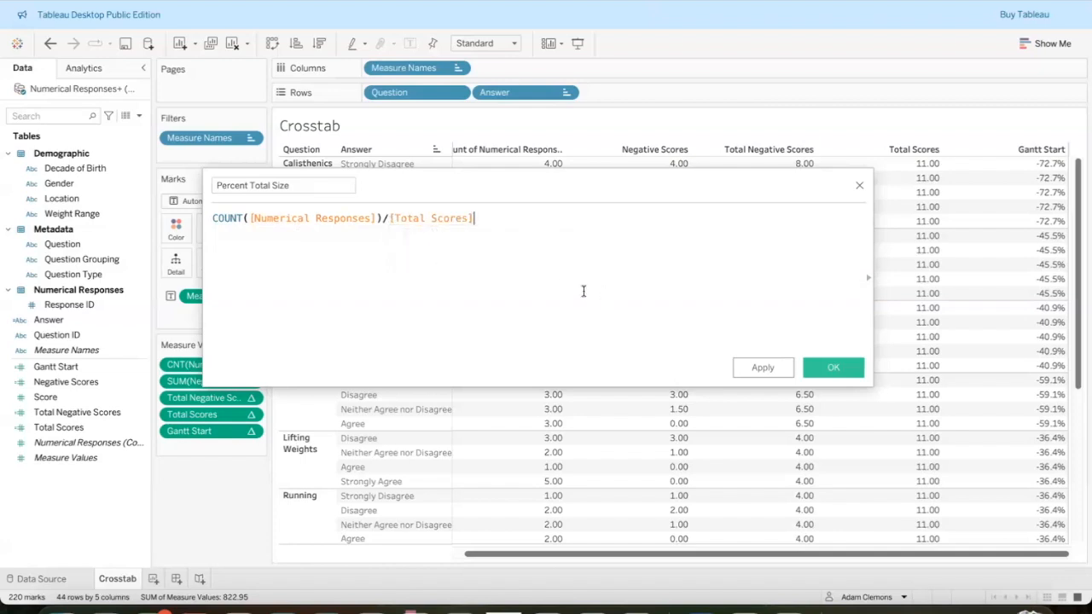
{"action": "left_click", "coordinate": [833, 368]}
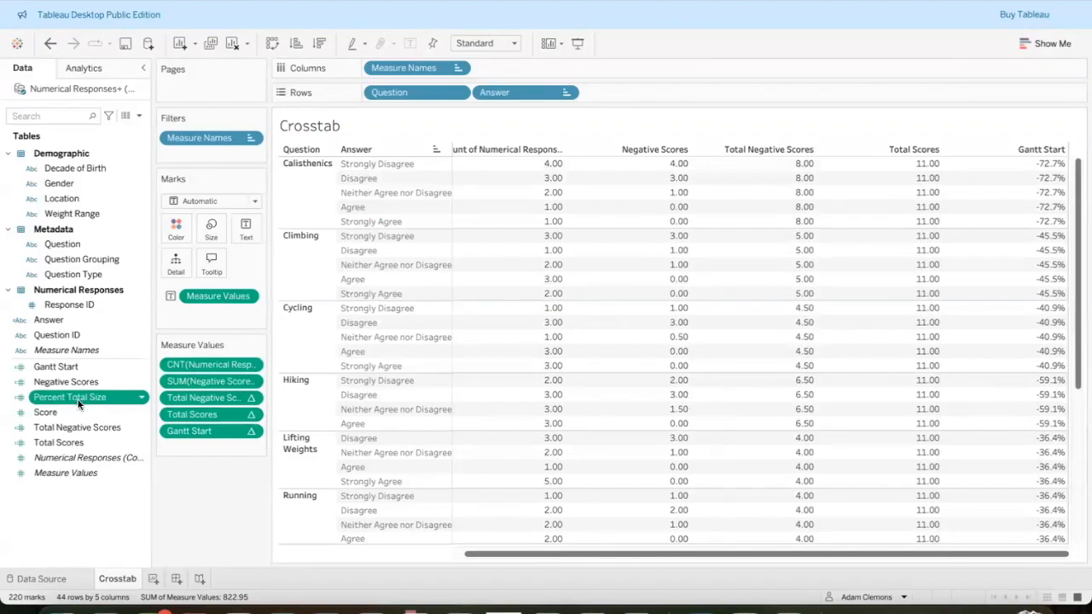
Add Percent Total Size to the crosstab as a sixth measure column and format its values as percentages with 1 decimal place.
{"action": "left_click_drag", "start_coordinate": [78, 404], "coordinate": [201, 449]}
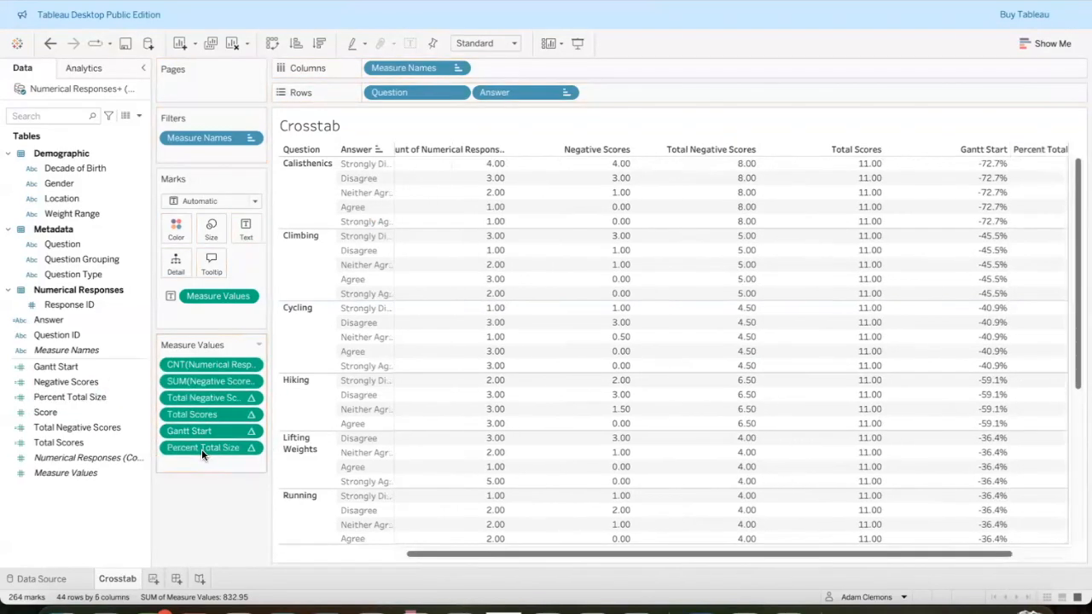
{"action": "left_click_drag", "start_coordinate": [702, 553], "coordinate": [759, 554]}
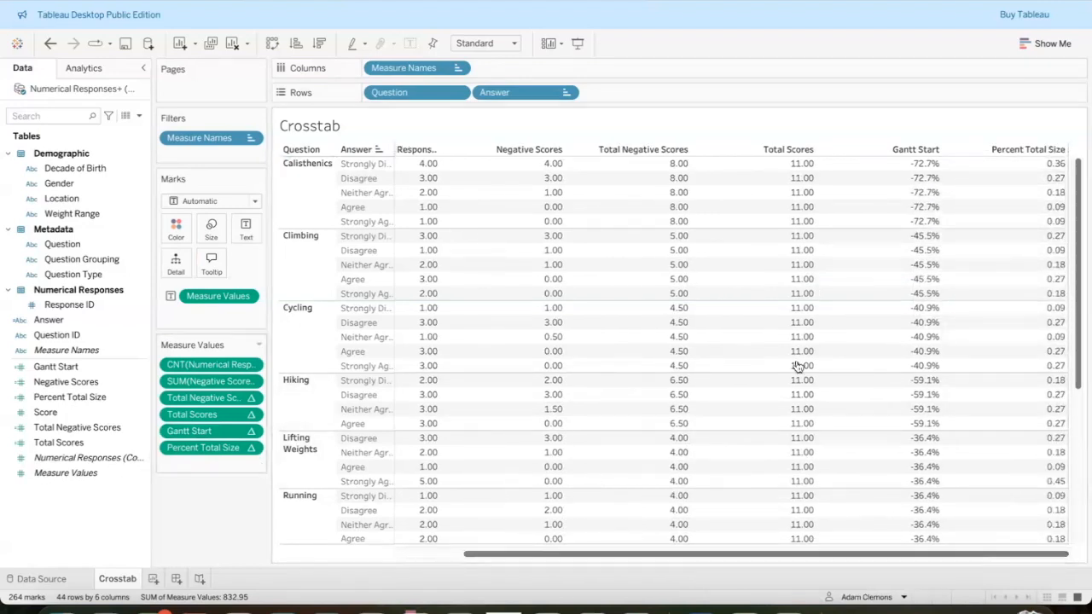
{"action": "left_click", "coordinate": [250, 450]}
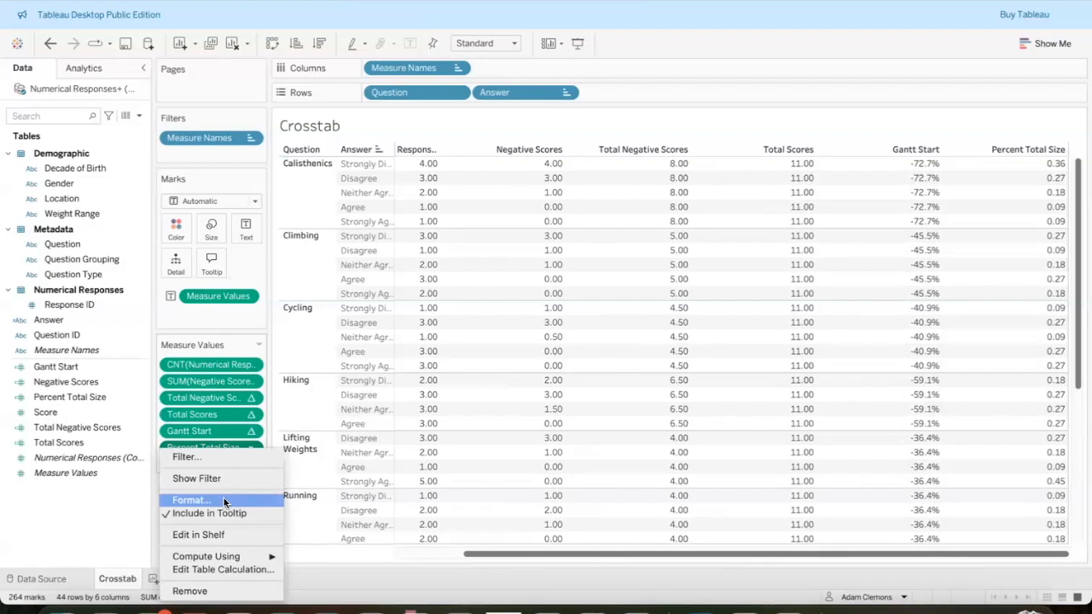
{"action": "left_click", "coordinate": [190, 500]}
{"action": "left_click", "coordinate": [58, 117]}
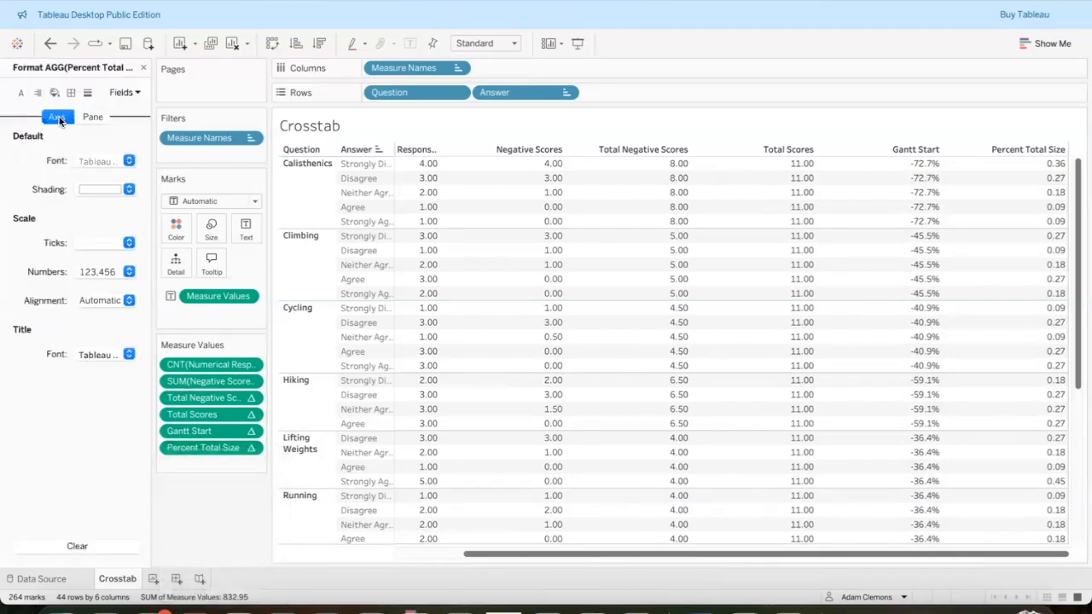
{"action": "left_click", "coordinate": [90, 123]}
{"action": "left_click", "coordinate": [128, 161]}
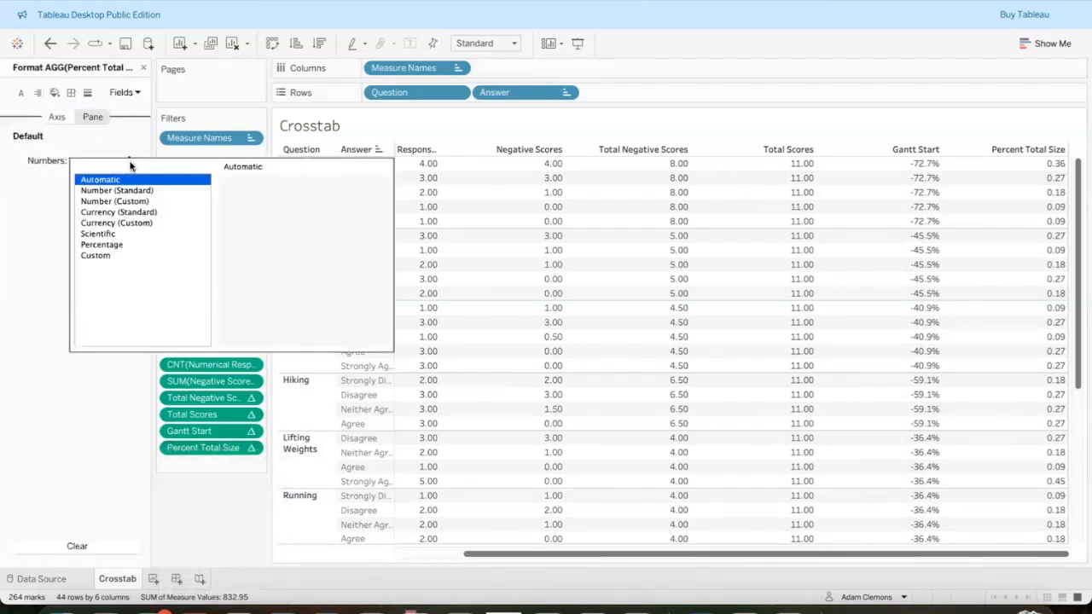
{"action": "left_click", "coordinate": [104, 245]}
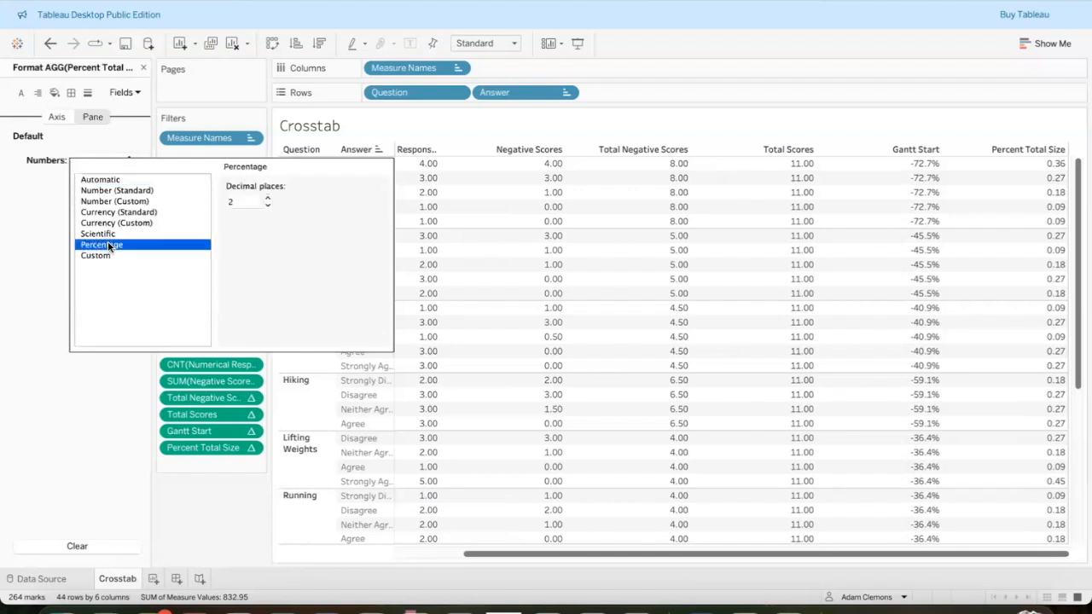
{"action": "left_click", "coordinate": [270, 209]}
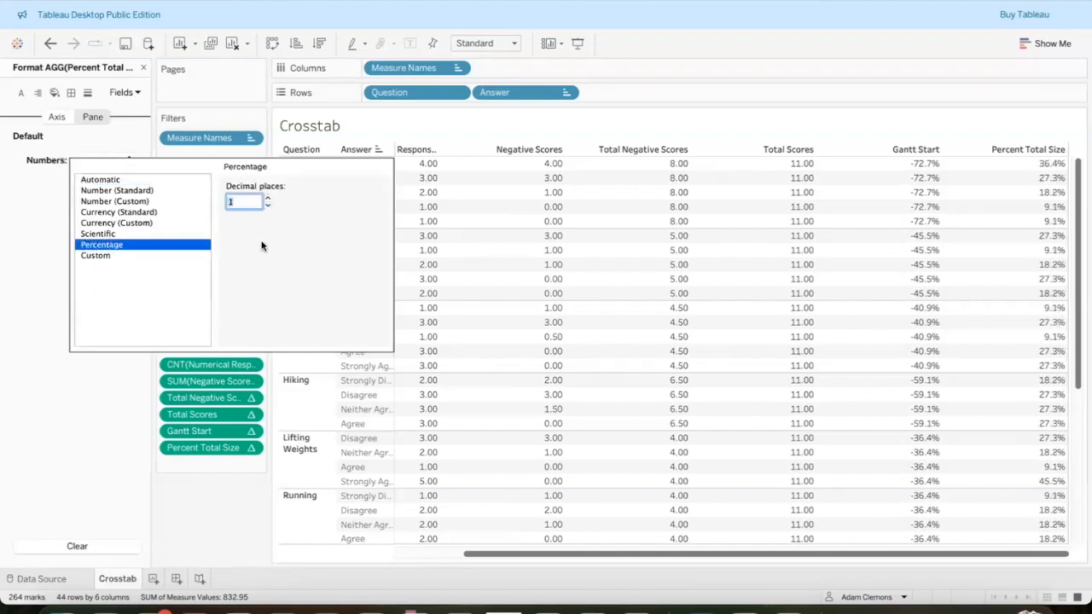
{"action": "left_click", "coordinate": [228, 525]}
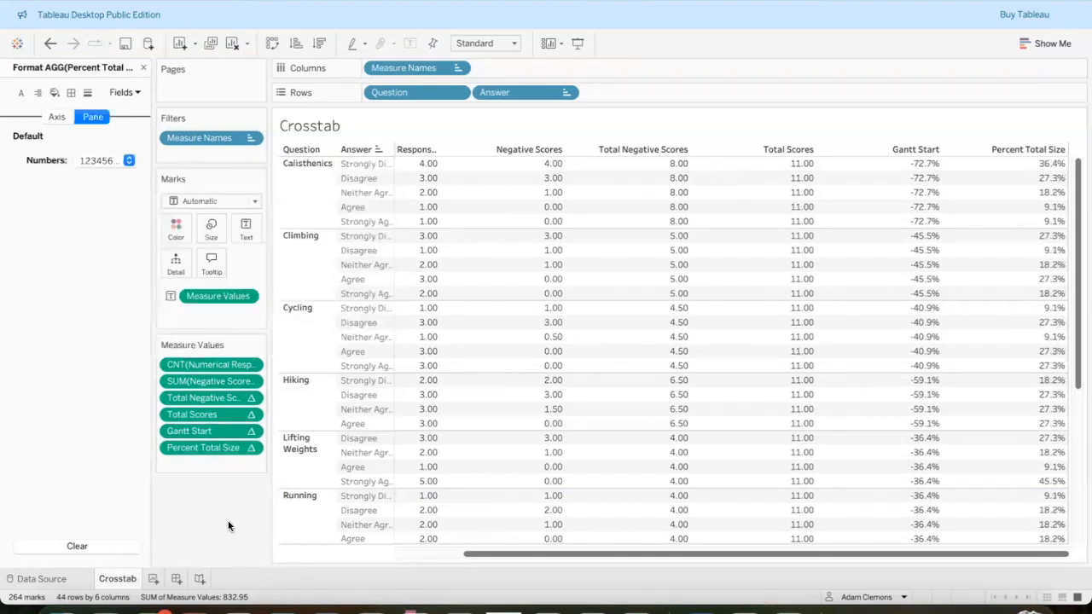
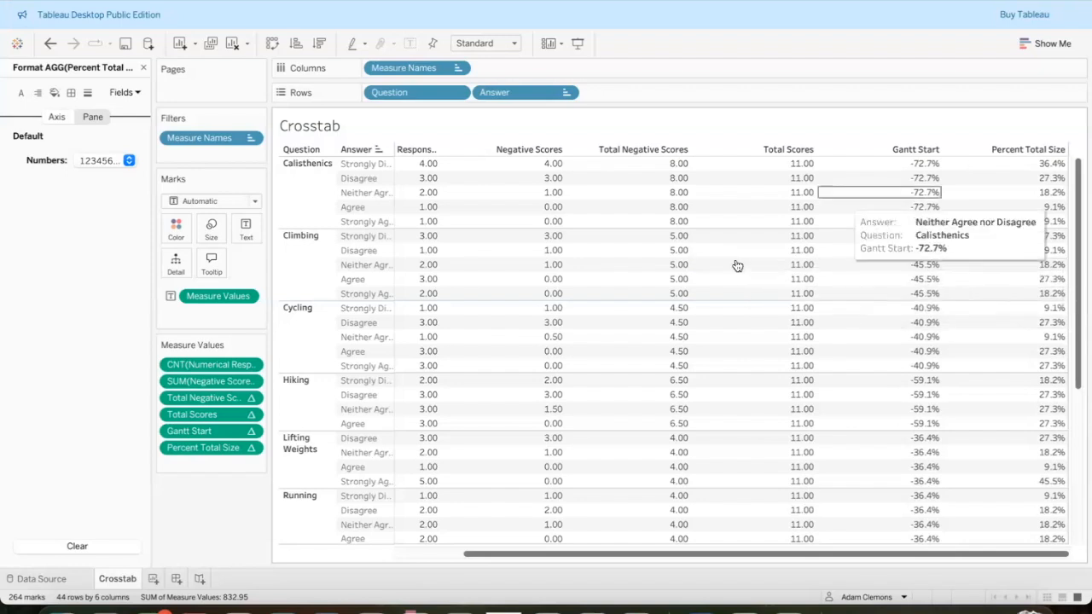
Create a calculated field named Gantt Percent.
{"action": "scroll", "coordinate": [276, 324], "scroll_direction": "left", "scroll_amount": 1}
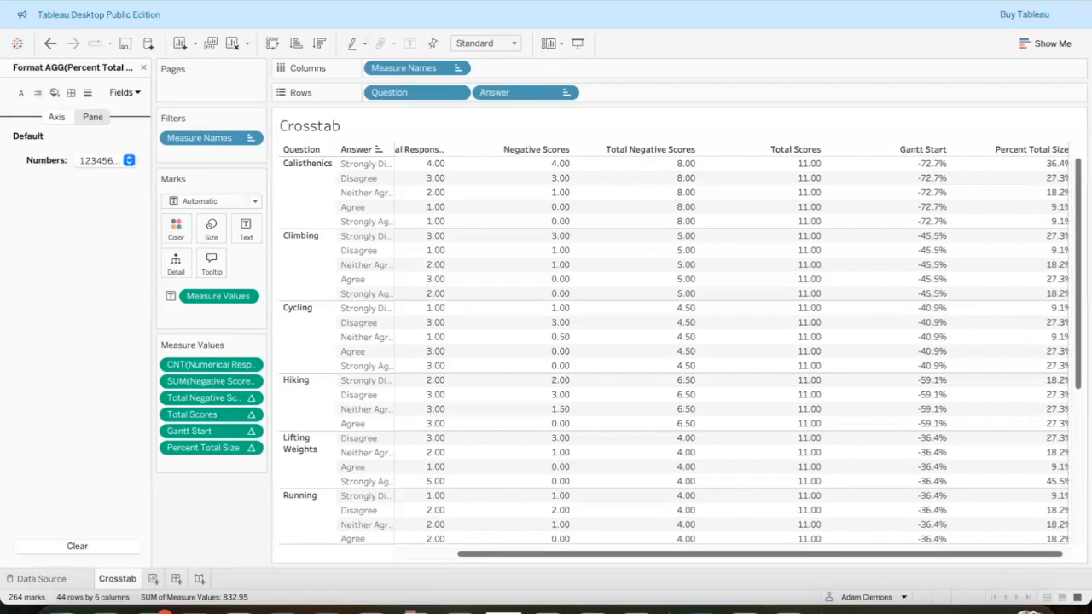
{"action": "left_click", "coordinate": [354, 0]}
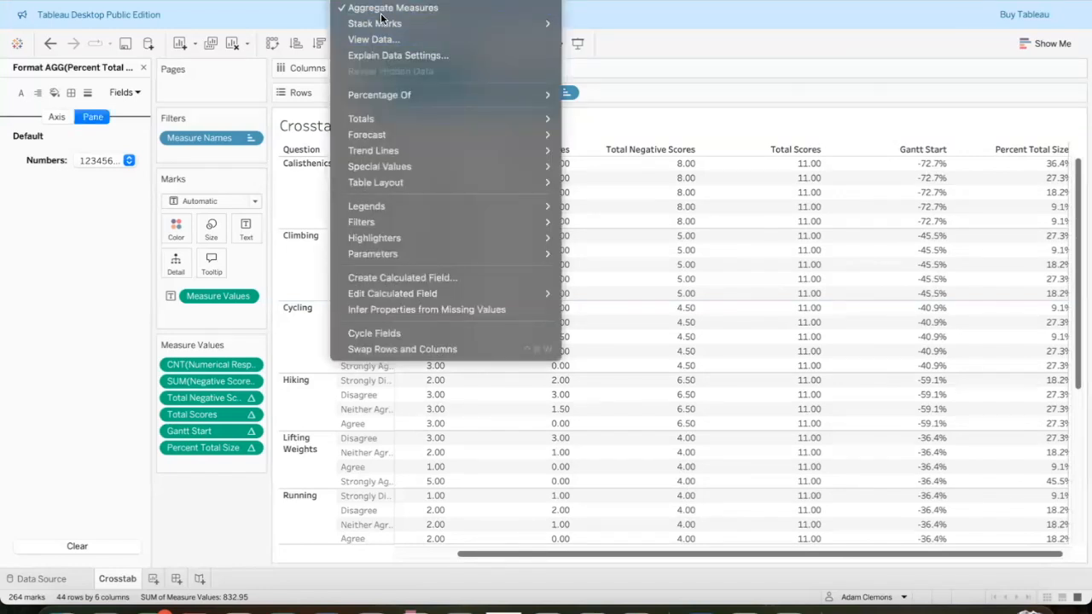
{"action": "left_click", "coordinate": [456, 278]}
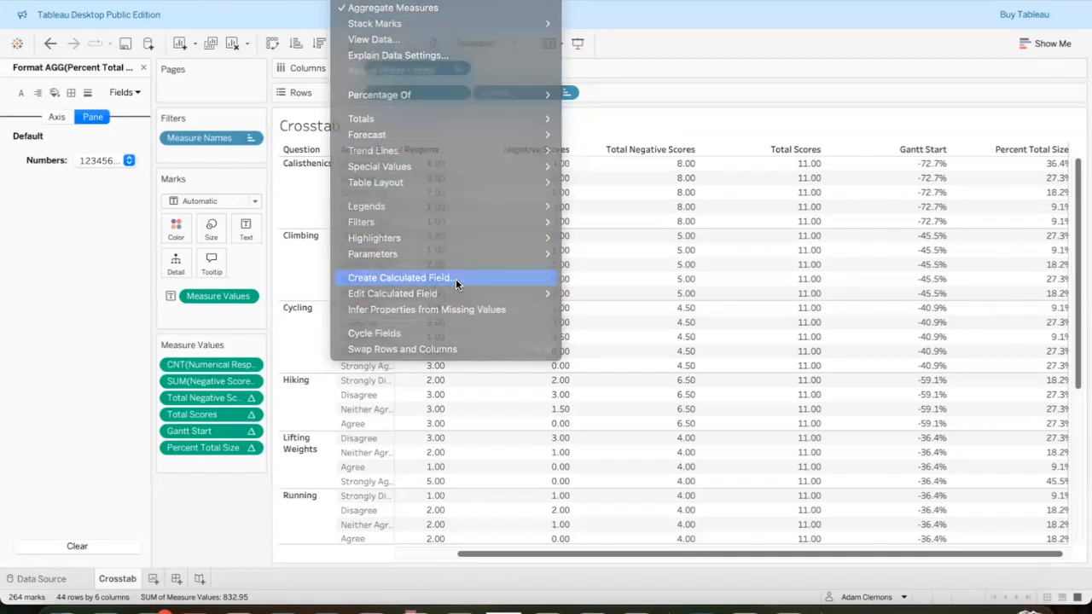
{"action": "type", "text": "Gantt Percent"}
Start the Gantt Percent formula with PREVIOUS_VALUE([Gantt Start]).
{"action": "left_click", "coordinate": [321, 233]}
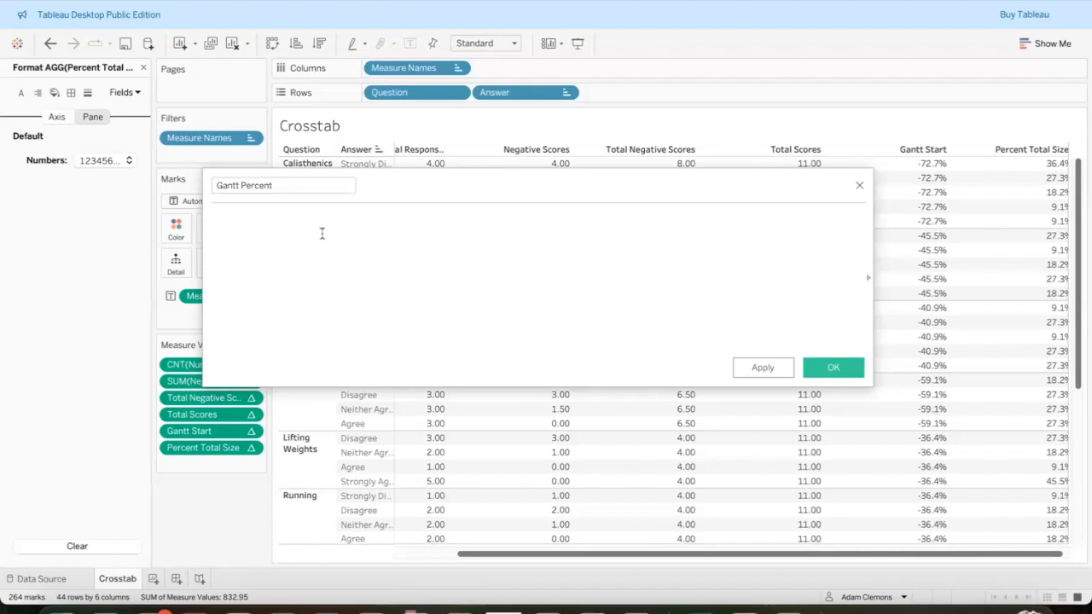
{"action": "type", "text": "P"}
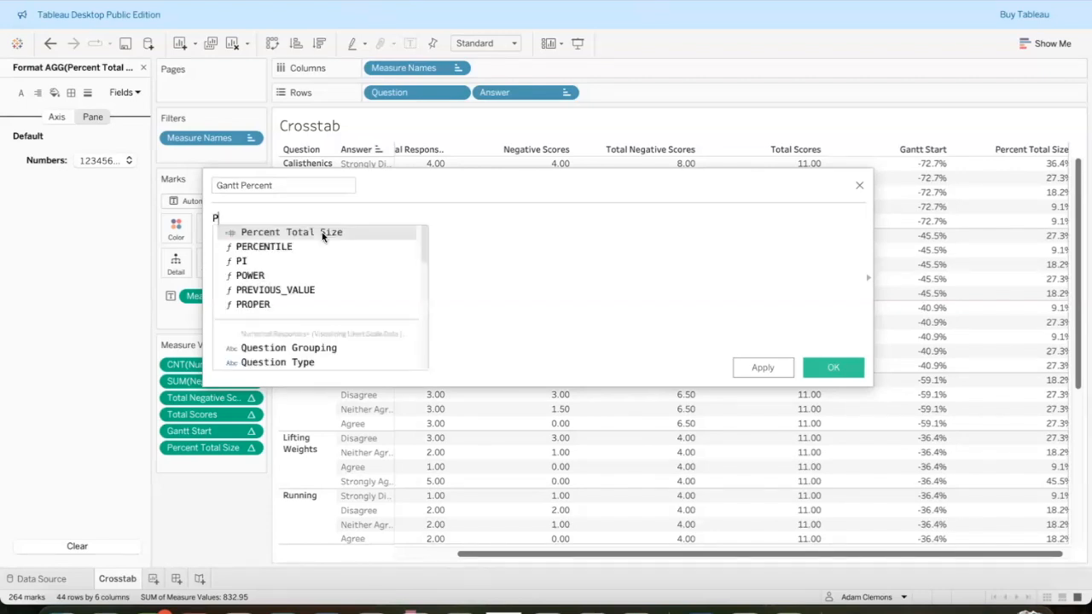
{"action": "type", "text": "rev"}
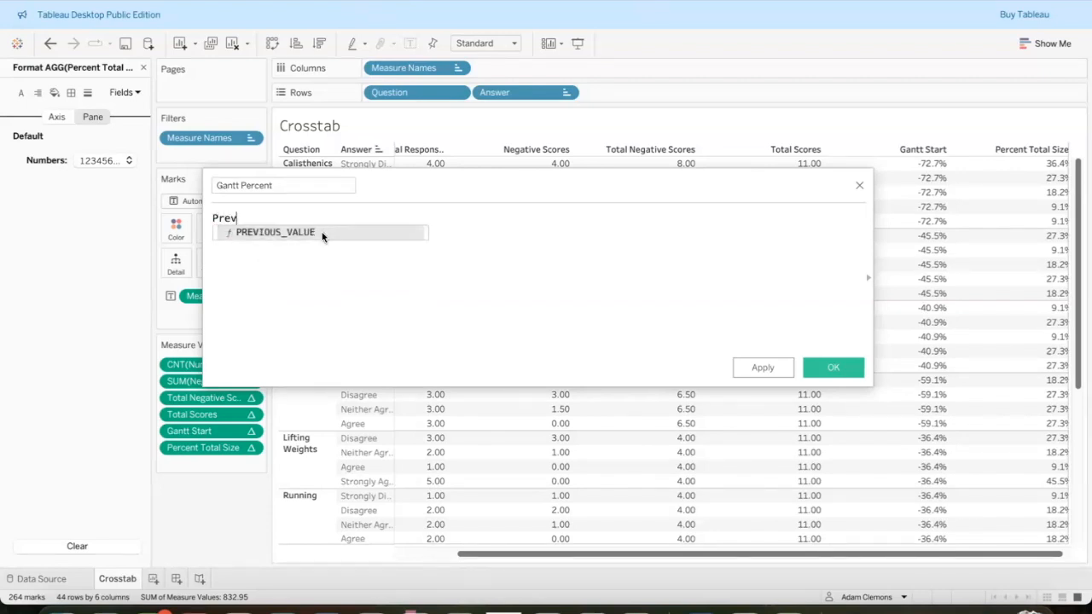
{"action": "key", "text": "Return"}
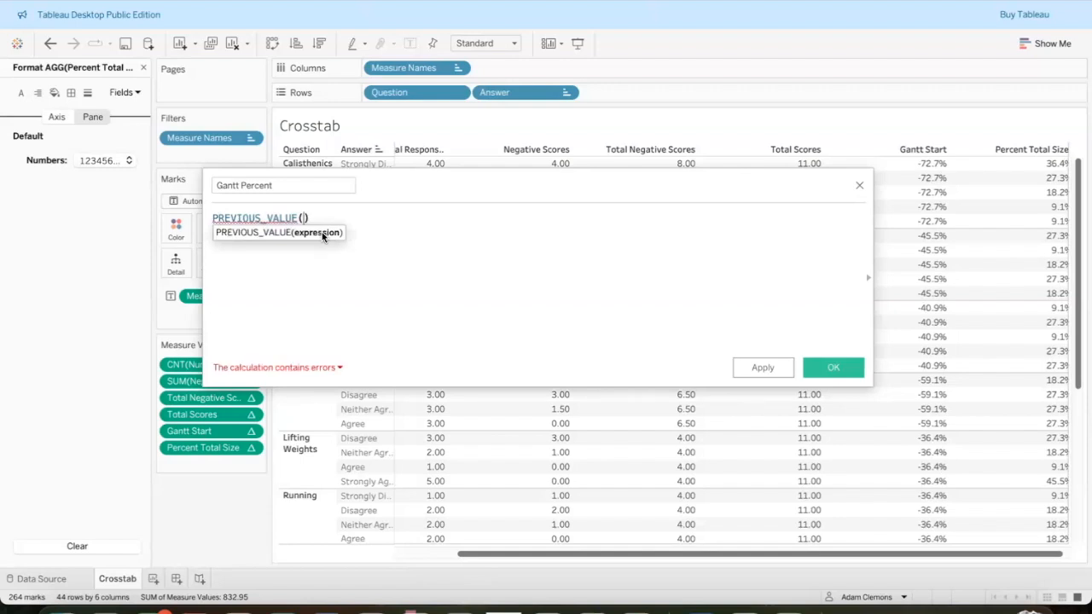
{"action": "type", "text": "Gant"}
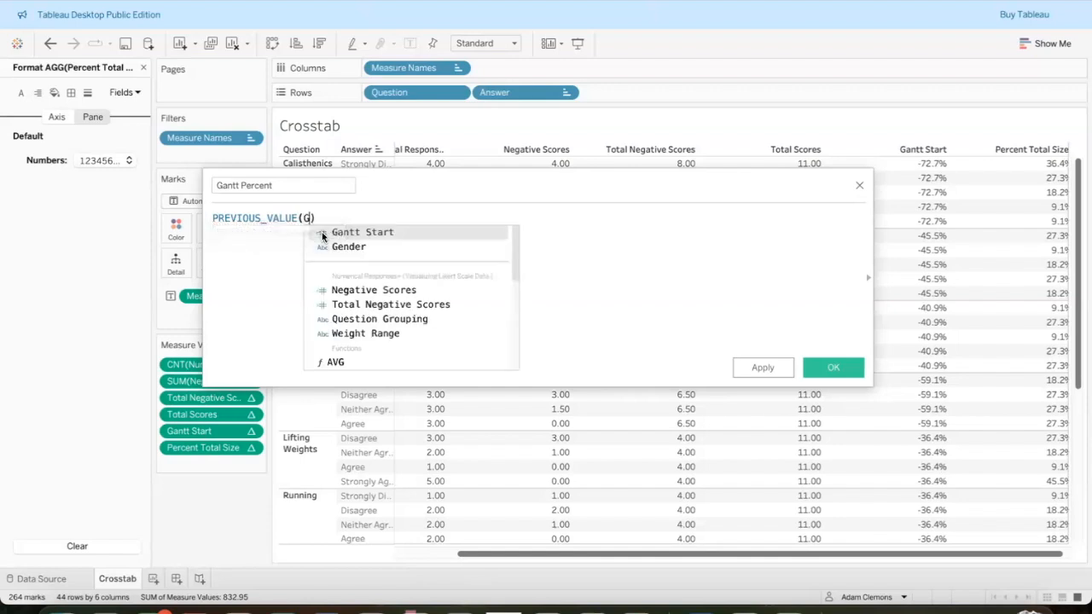
{"action": "key", "text": "Return"}
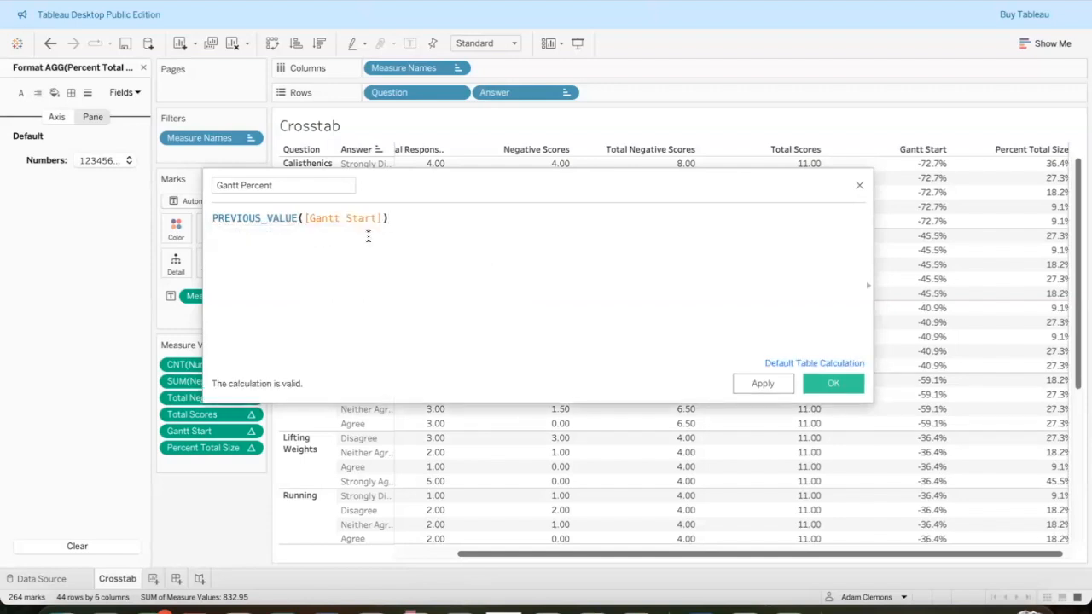
Extend the Gantt Percent formula with +ZN(LOOKUP([Percent Total Size], -1)).
{"action": "type", "text": "+"}
{"action": "type", "text": "ZBN"}
{"action": "key", "text": "BackSpace"}
{"action": "key", "text": "BackSpace"}
{"action": "type", "text": "N"}
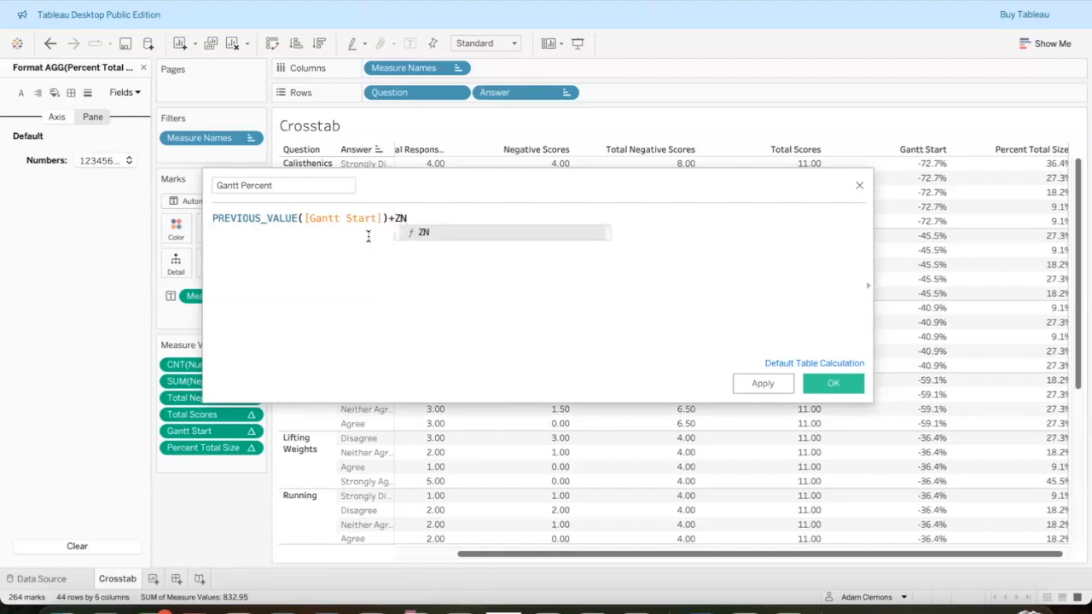
{"action": "type", "text": "("}
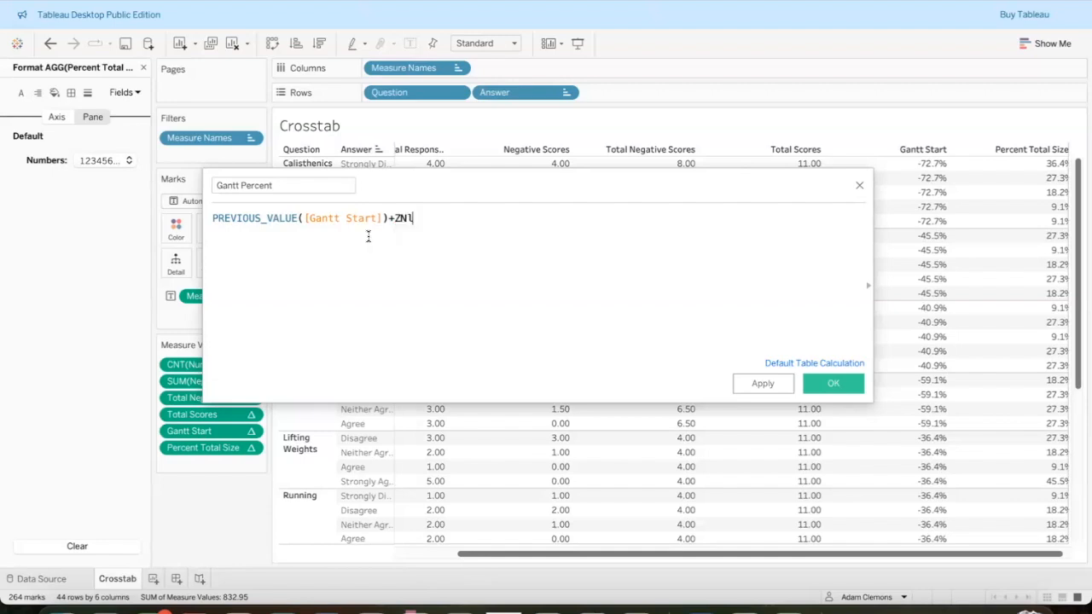
{"action": "type", "text": "LOOKUP("}
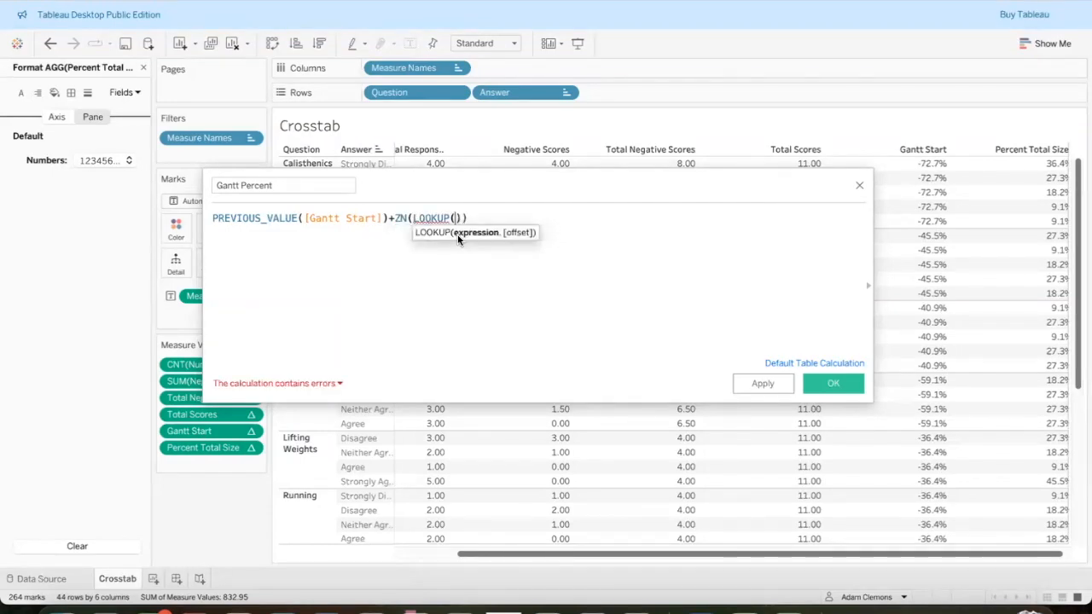
{"action": "type", "text": "Percent Total"}
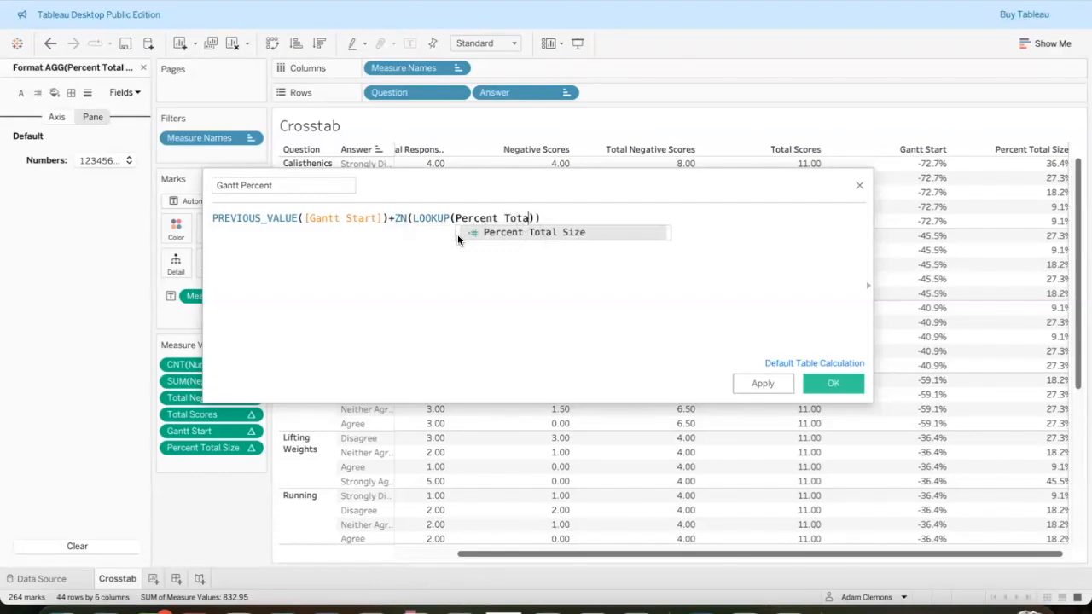
{"action": "left_click", "coordinate": [512, 233]}
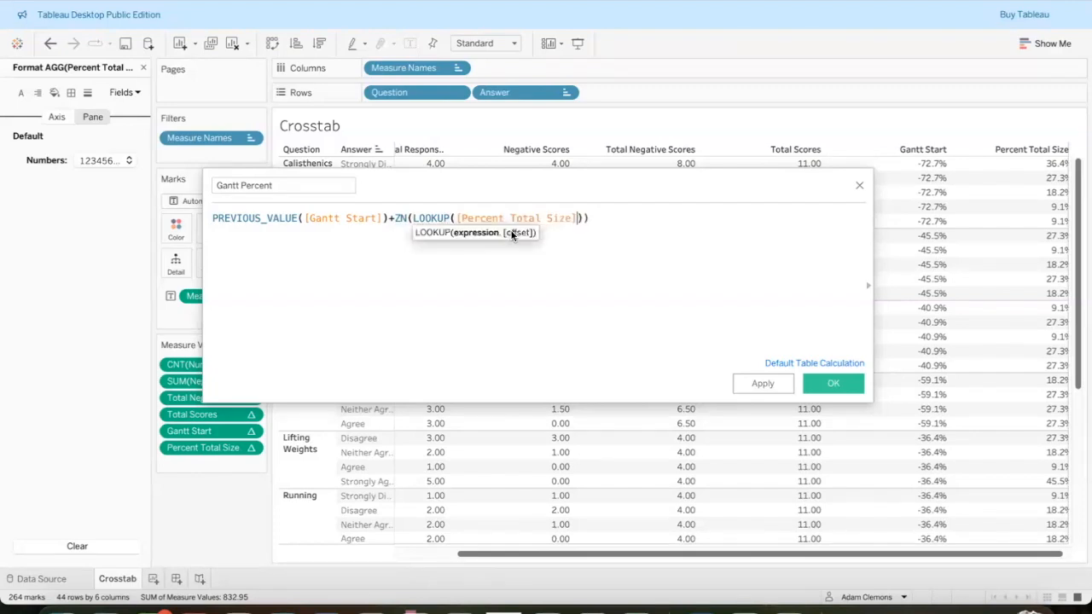
{"action": "type", "text": ", -1"}
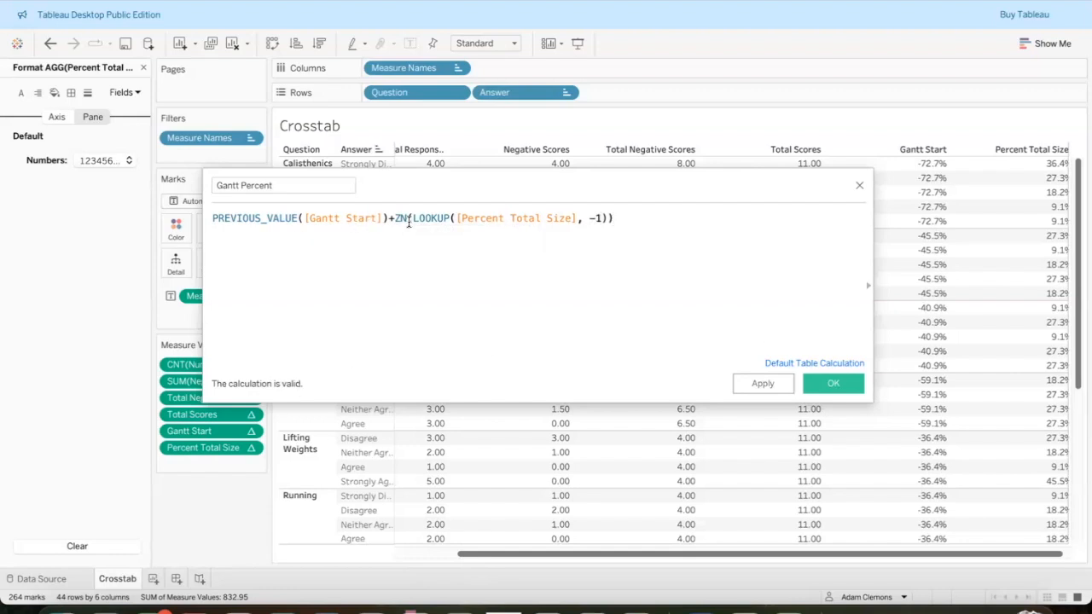
Set the default table calculation of Gantt Percent to compute using Answer, and save the calculated field.
{"action": "left_click", "coordinate": [804, 364]}
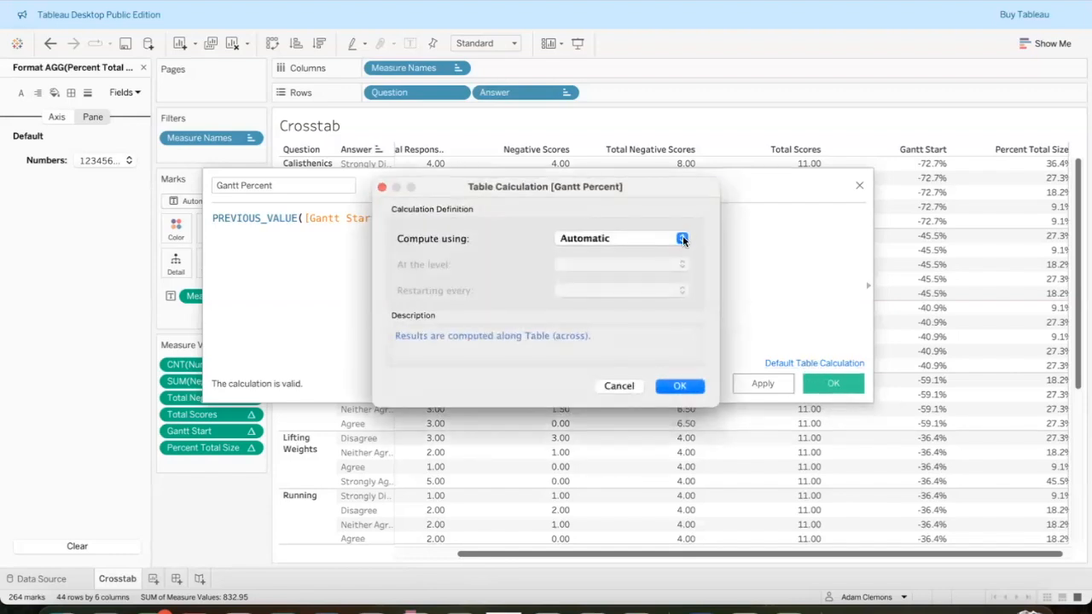
{"action": "left_click", "coordinate": [682, 239]}
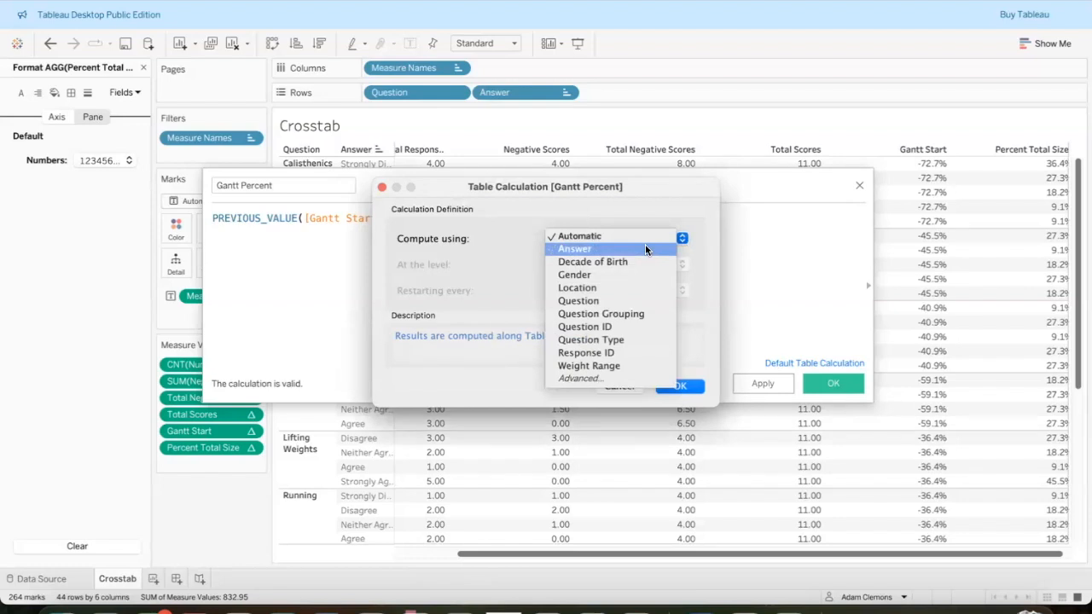
{"action": "left_click", "coordinate": [646, 249]}
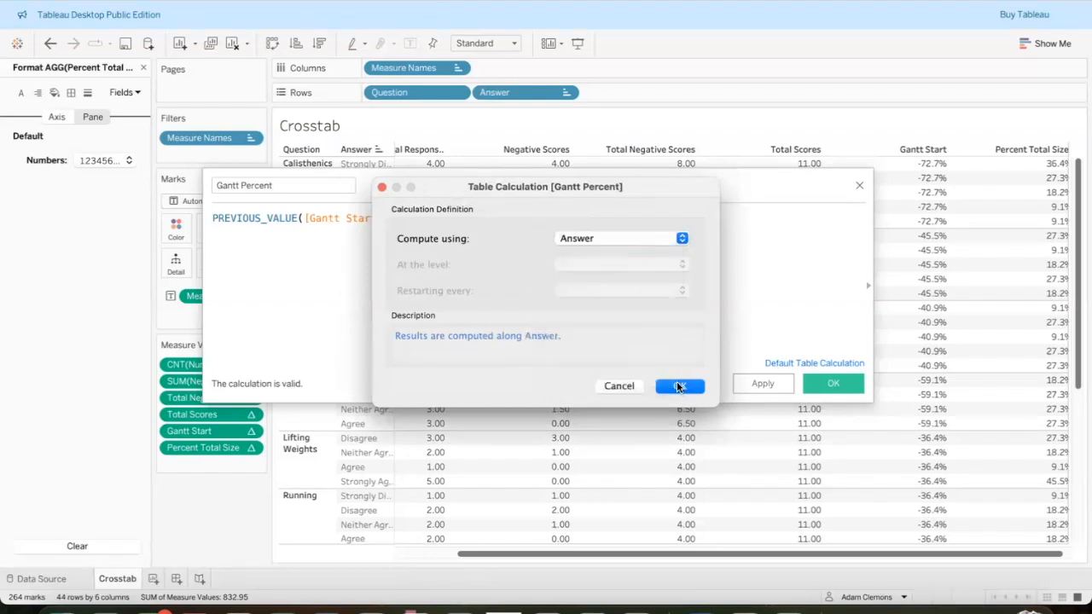
{"action": "left_click", "coordinate": [680, 387]}
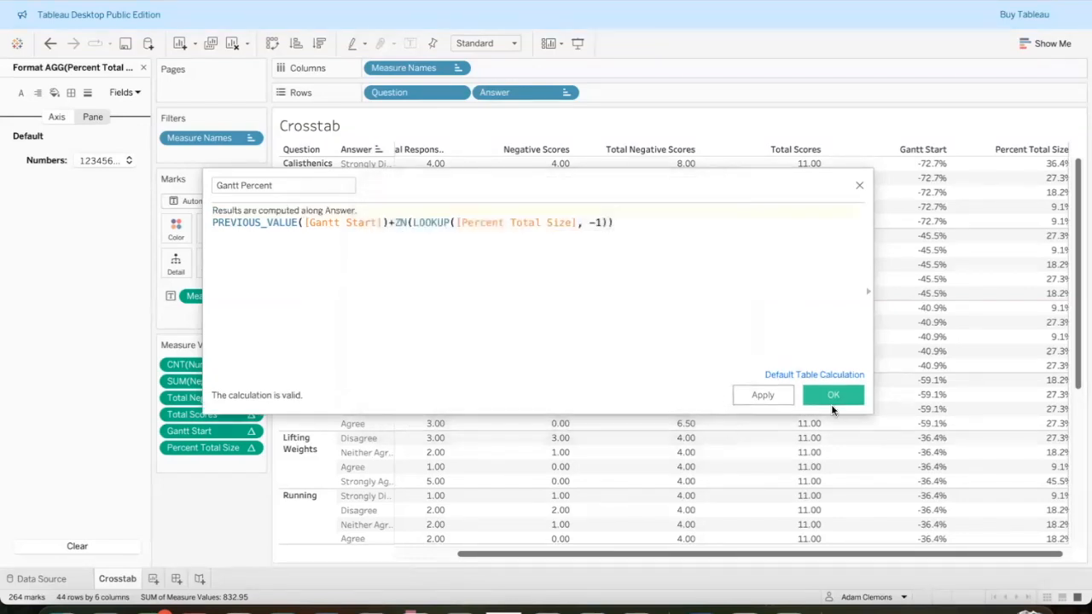
{"action": "left_click", "coordinate": [843, 394]}
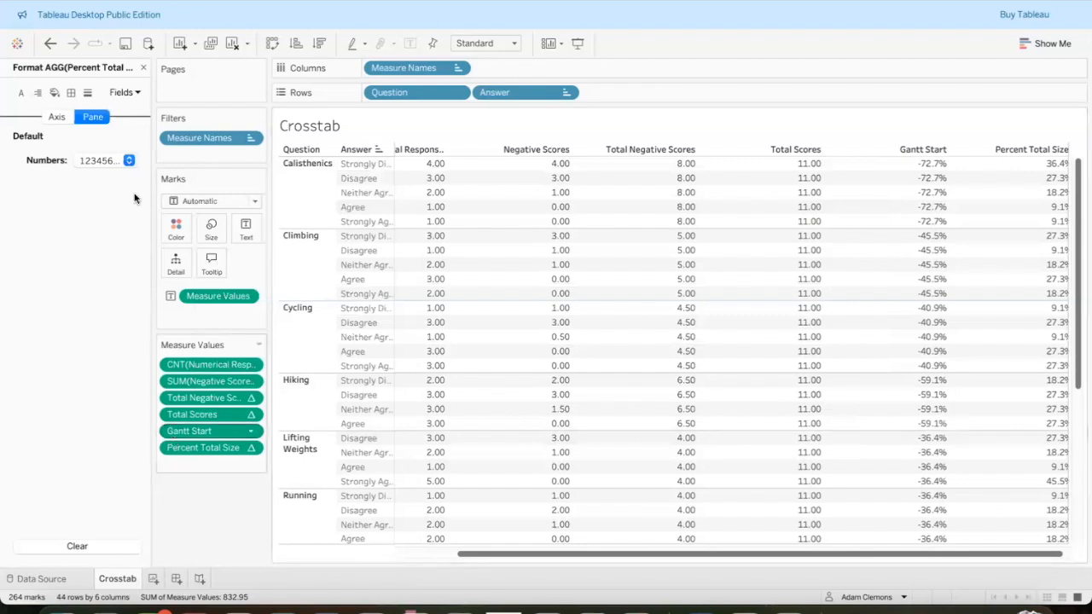
Add Gantt Percent to the crosstab as the last measure column, after Percent Total Size.
{"action": "left_click", "coordinate": [143, 71]}
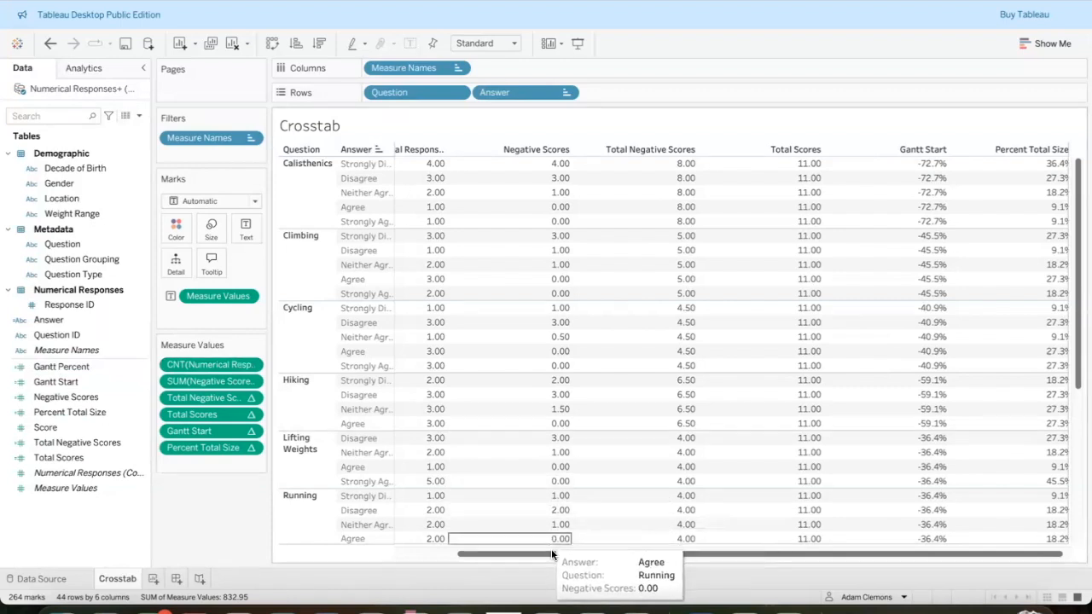
{"action": "left_click_drag", "start_coordinate": [100, 365], "coordinate": [219, 465]}
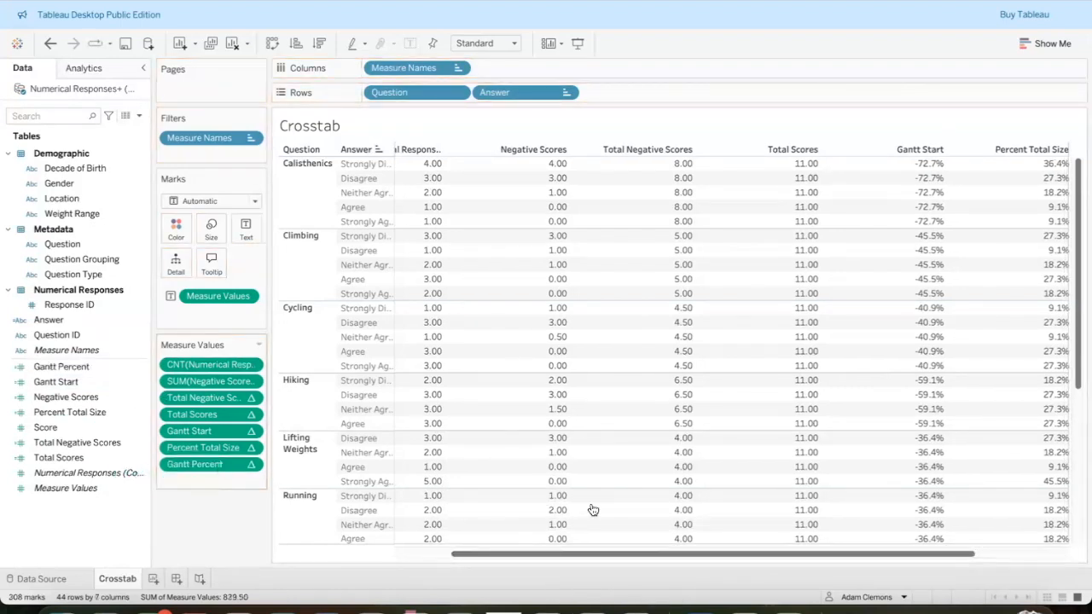
{"action": "left_click_drag", "start_coordinate": [610, 553], "coordinate": [780, 554]}
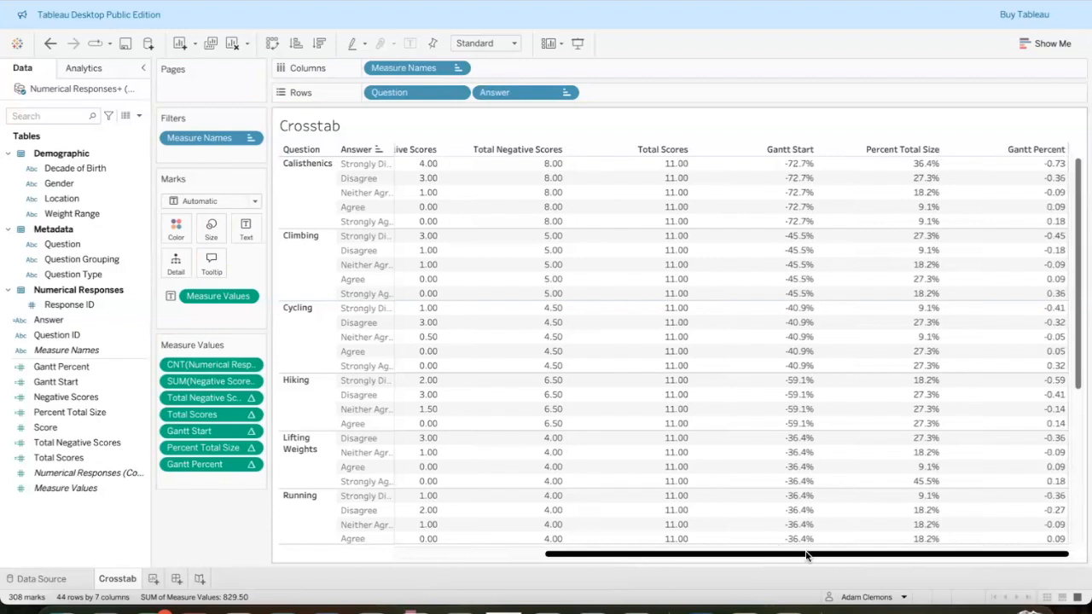
Format the Gantt Percent values in the crosstab as percentages with 1 decimal place.
{"action": "left_click", "coordinate": [251, 448]}
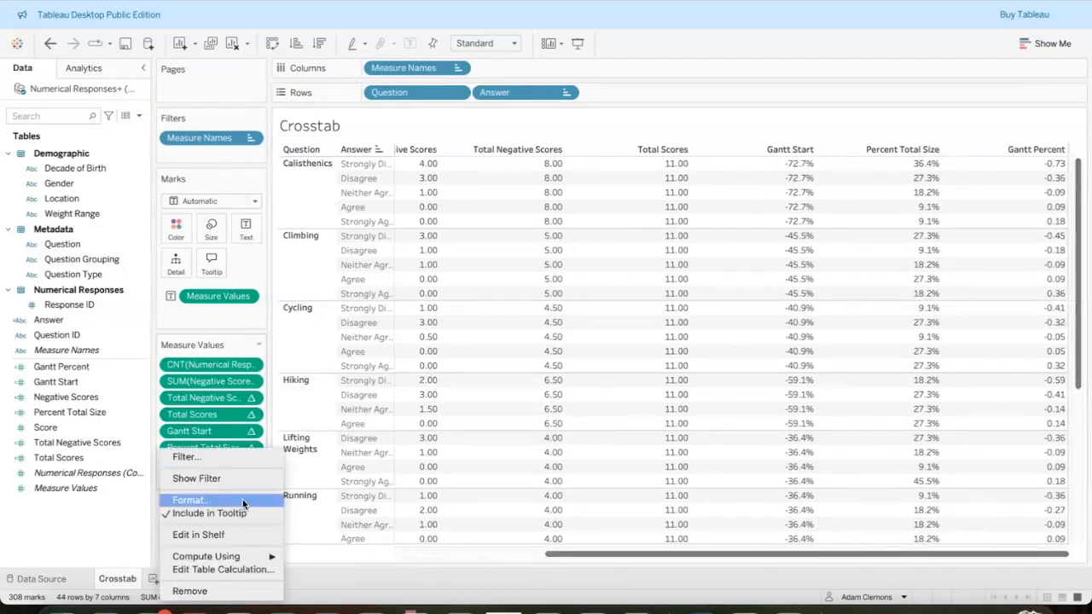
{"action": "left_click", "coordinate": [242, 500]}
{"action": "left_click", "coordinate": [128, 161]}
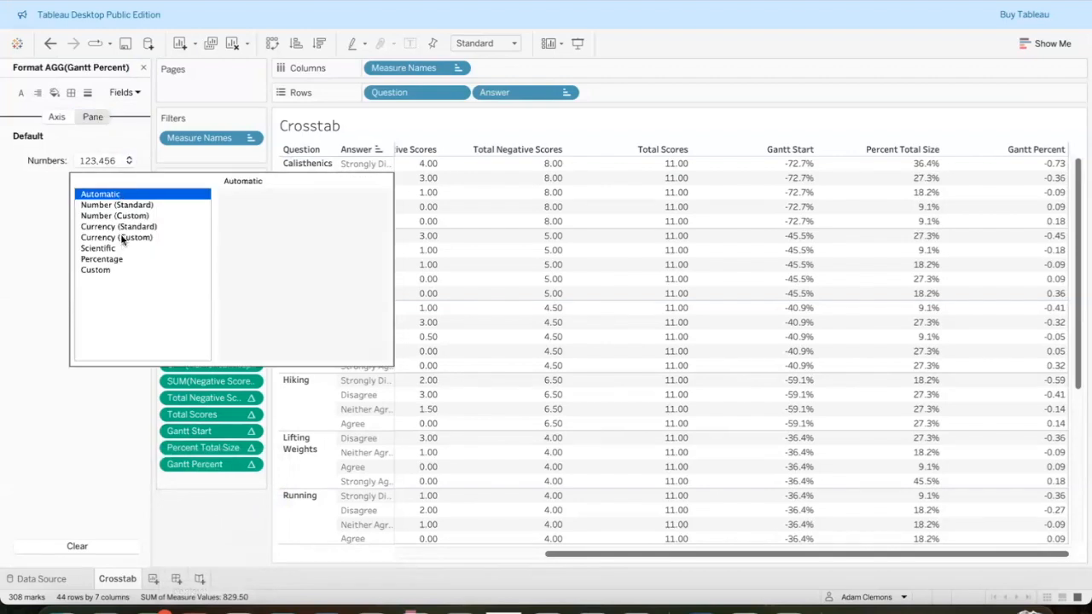
{"action": "left_click", "coordinate": [122, 259]}
{"action": "left_click", "coordinate": [268, 221]}
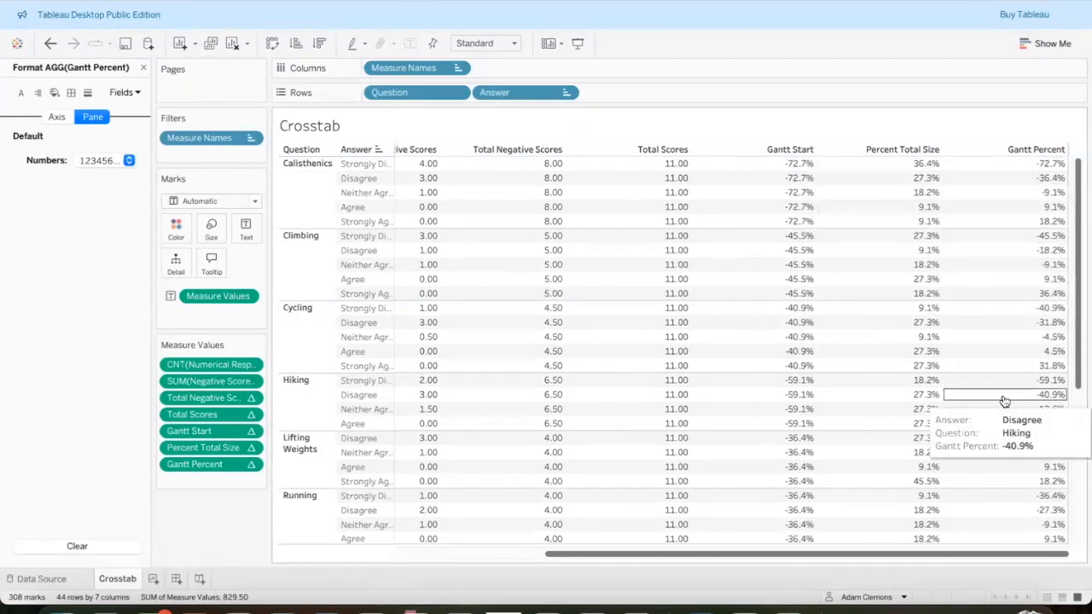
{"action": "left_click", "coordinate": [144, 67]}
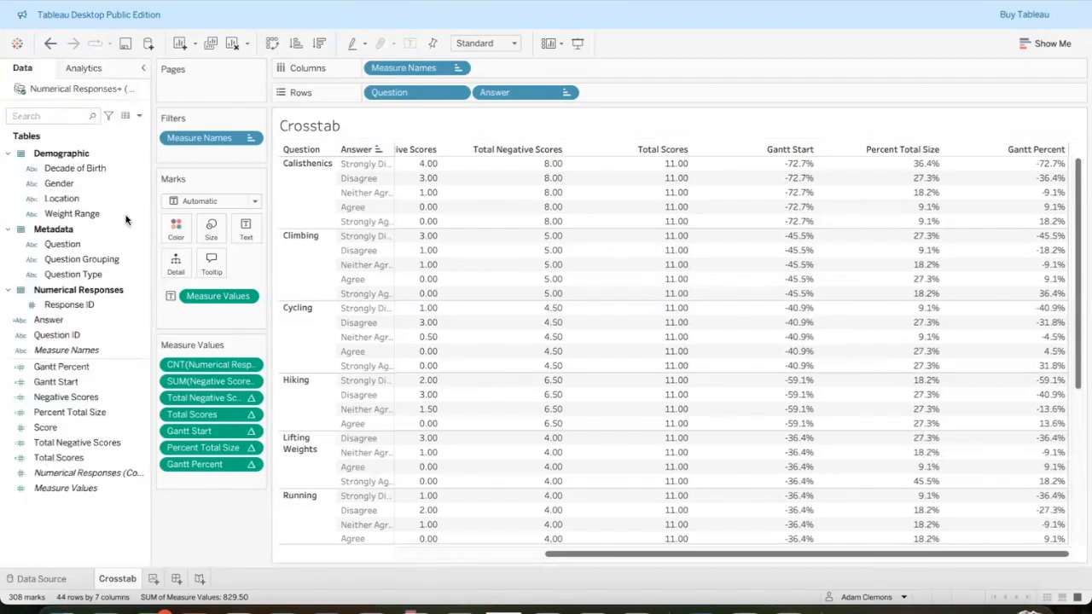
Reopen the Gantt Percent calculation for review and place its editor below the first crosstab rows.
{"action": "left_click", "coordinate": [122, 367]}
{"action": "left_click", "coordinate": [110, 366]}
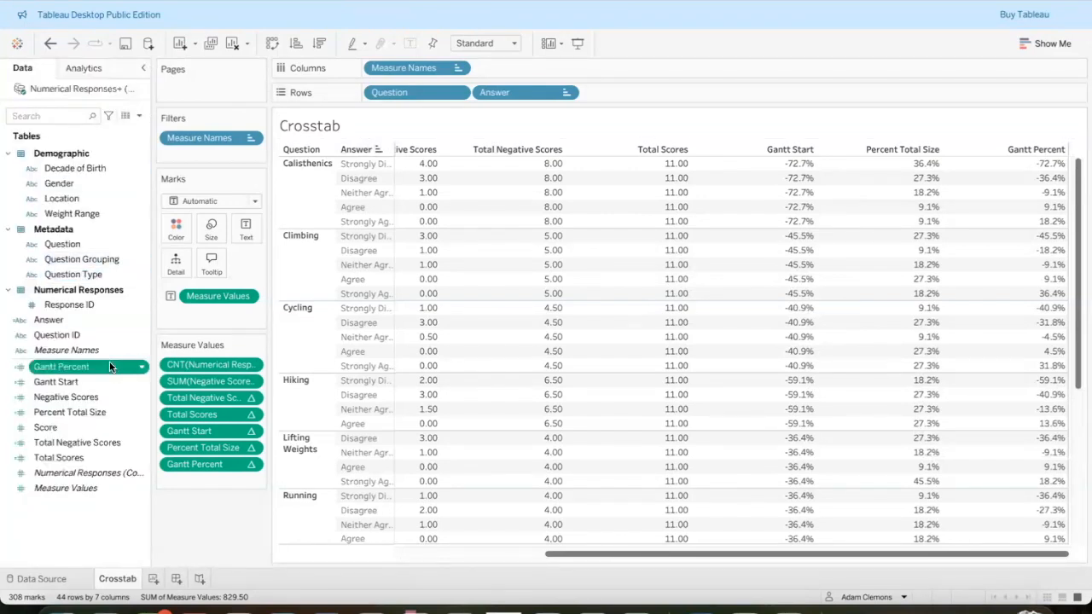
{"action": "left_click", "coordinate": [141, 368]}
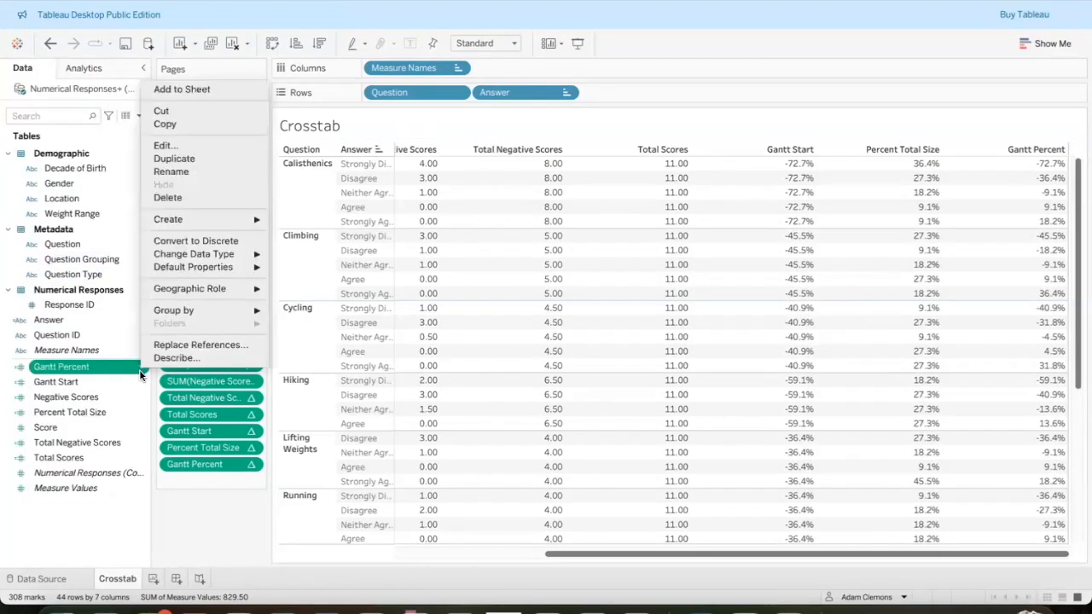
{"action": "left_click", "coordinate": [178, 144]}
{"action": "left_click_drag", "start_coordinate": [532, 185], "coordinate": [533, 309]}
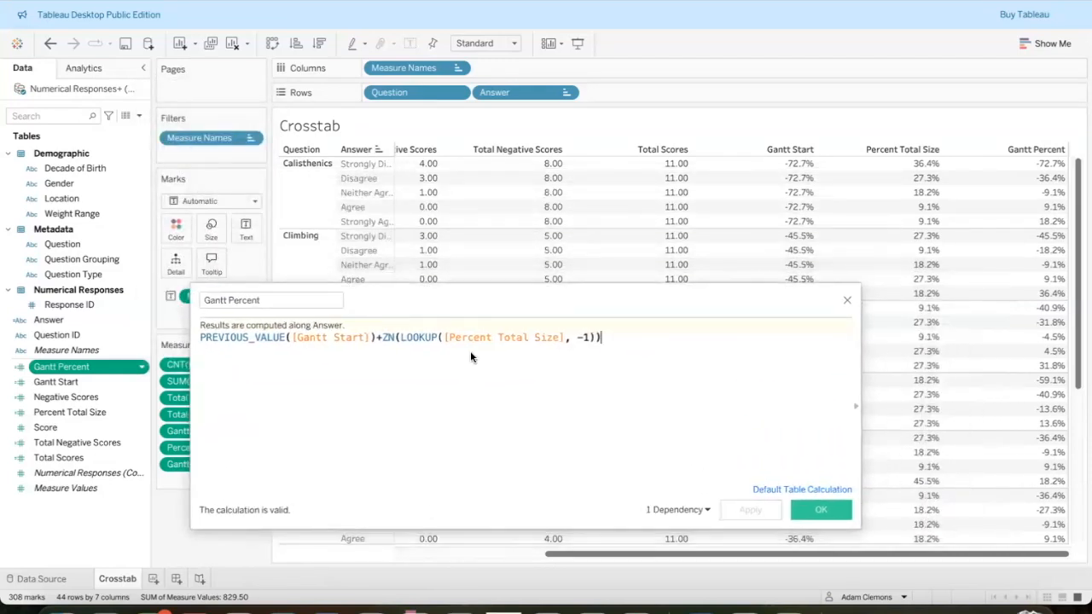
Switch to Calculator, clear its entry, and arrange it side by side with the Gantt Percent formula editor.
{"action": "left_click", "coordinate": [460, 609]}
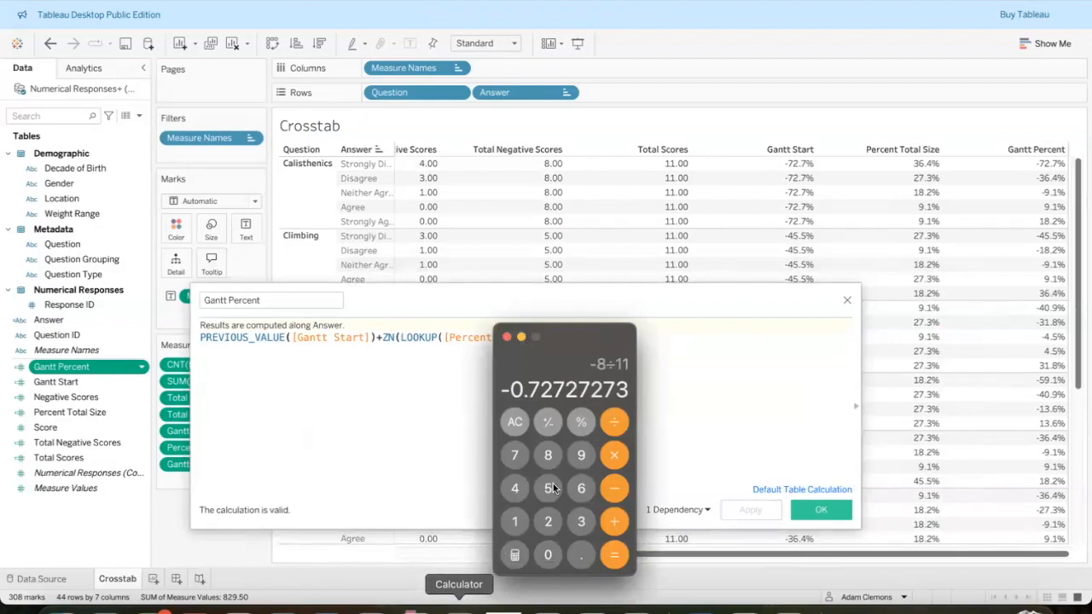
{"action": "left_click", "coordinate": [513, 426]}
{"action": "left_click_drag", "start_coordinate": [583, 337], "coordinate": [965, 313]}
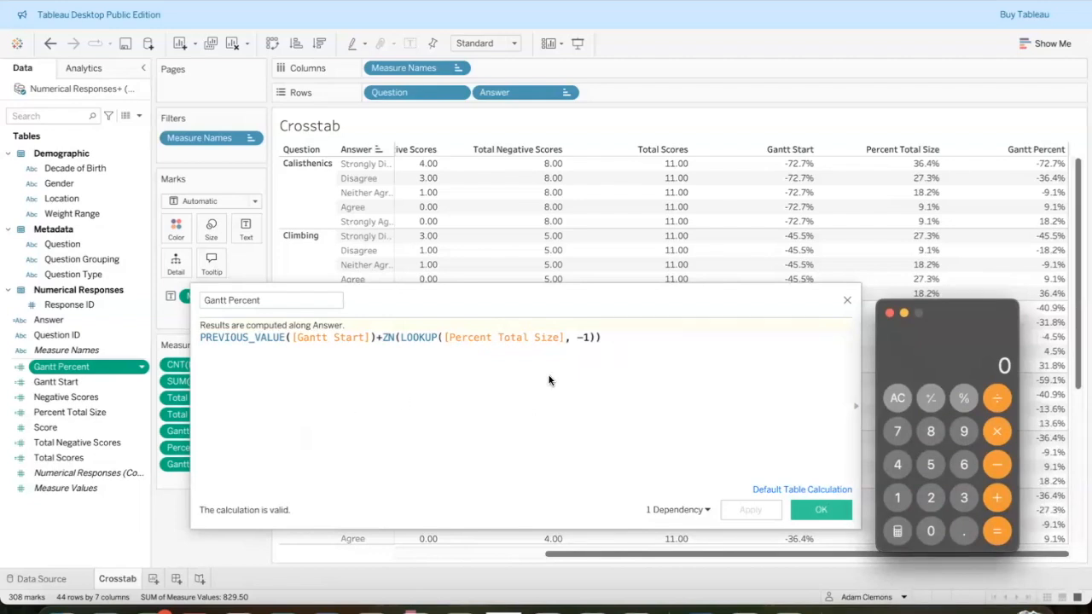
{"action": "left_click_drag", "start_coordinate": [674, 299], "coordinate": [639, 298]}
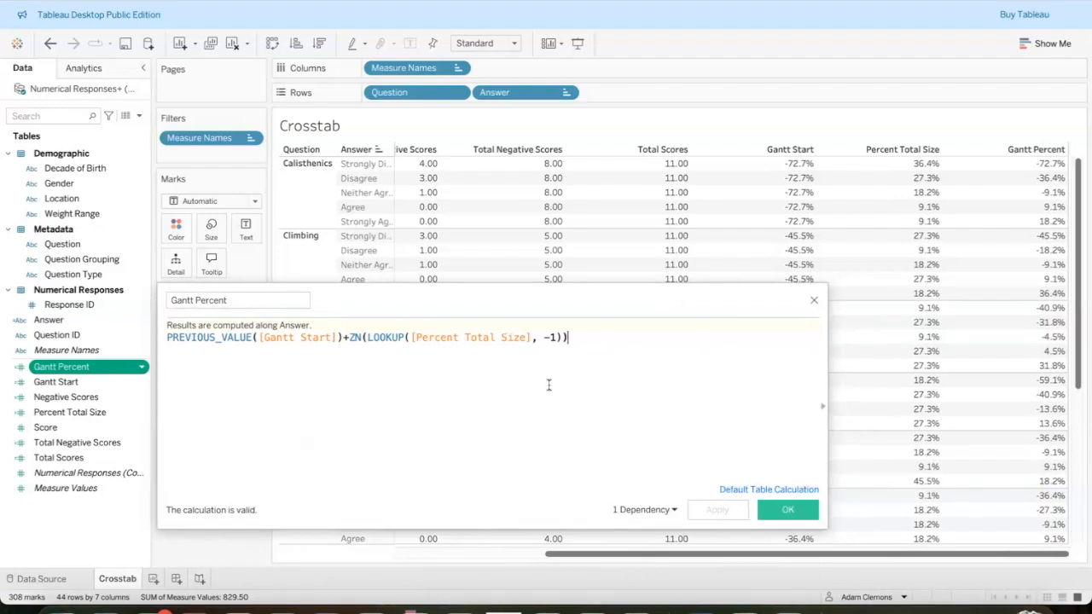
Search the calculation editor's function reference for the PREVIOUS_VALUE function, and hide the reference again.
{"action": "left_click", "coordinate": [822, 407]}
{"action": "left_click", "coordinate": [879, 320]}
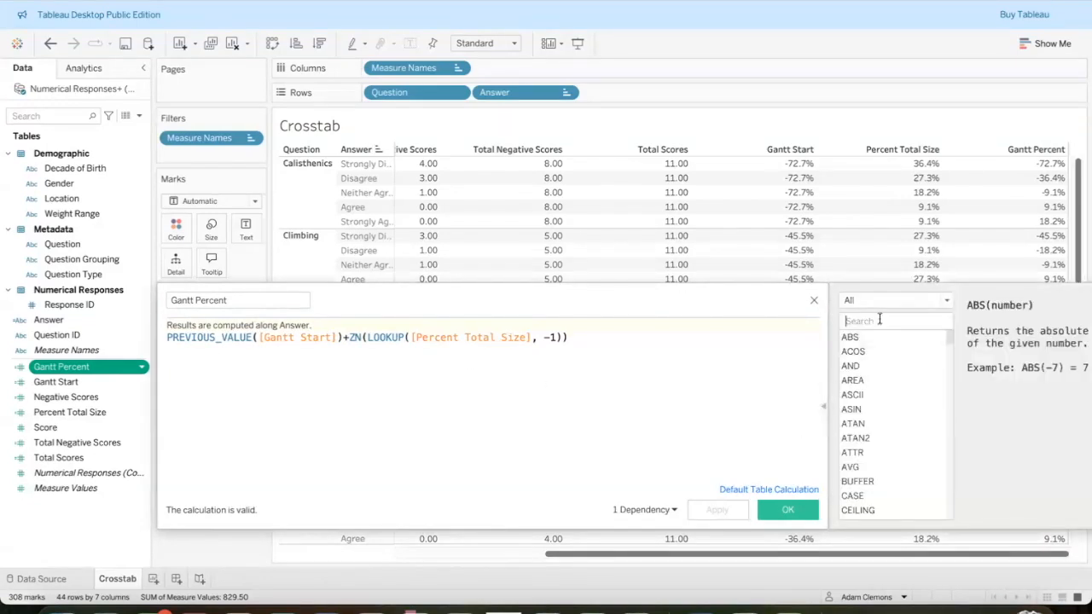
{"action": "type", "text": "Previ"}
{"action": "key", "text": "BackSpace"}
{"action": "key", "text": "BackSpace"}
{"action": "key", "text": "BackSpace"}
{"action": "key", "text": "BackSpace"}
{"action": "left_click", "coordinate": [556, 468]}
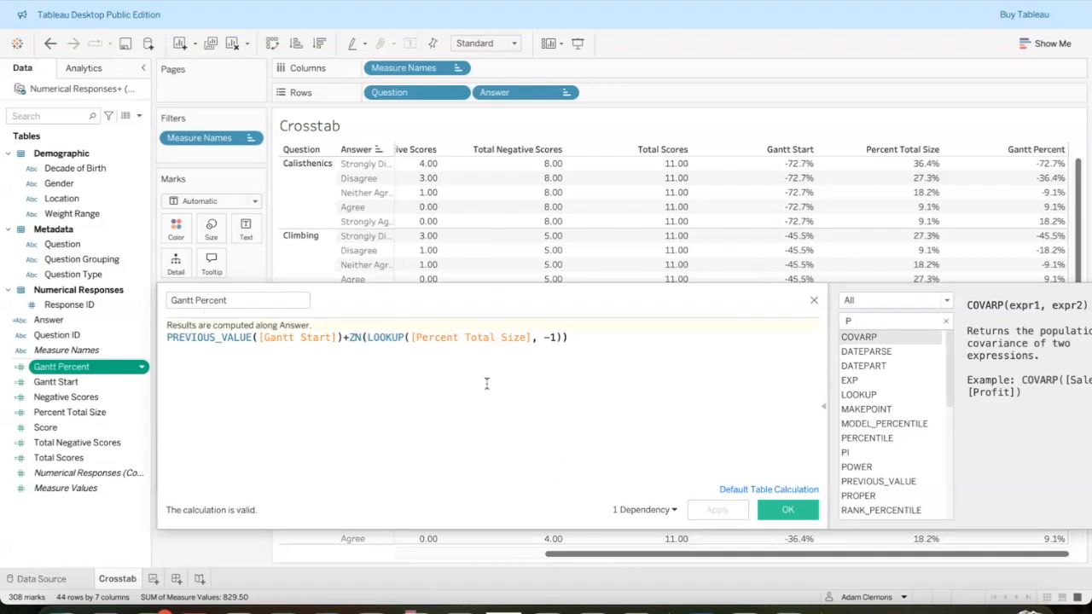
{"action": "left_click", "coordinate": [824, 408]}
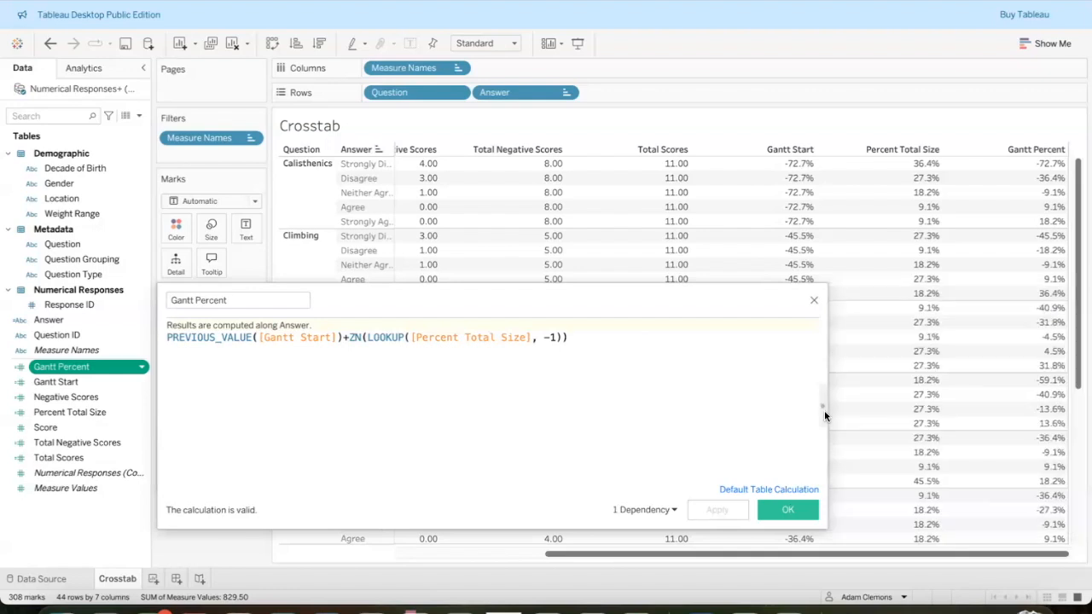
{"action": "mouse_move", "coordinate": [1000, 184]}
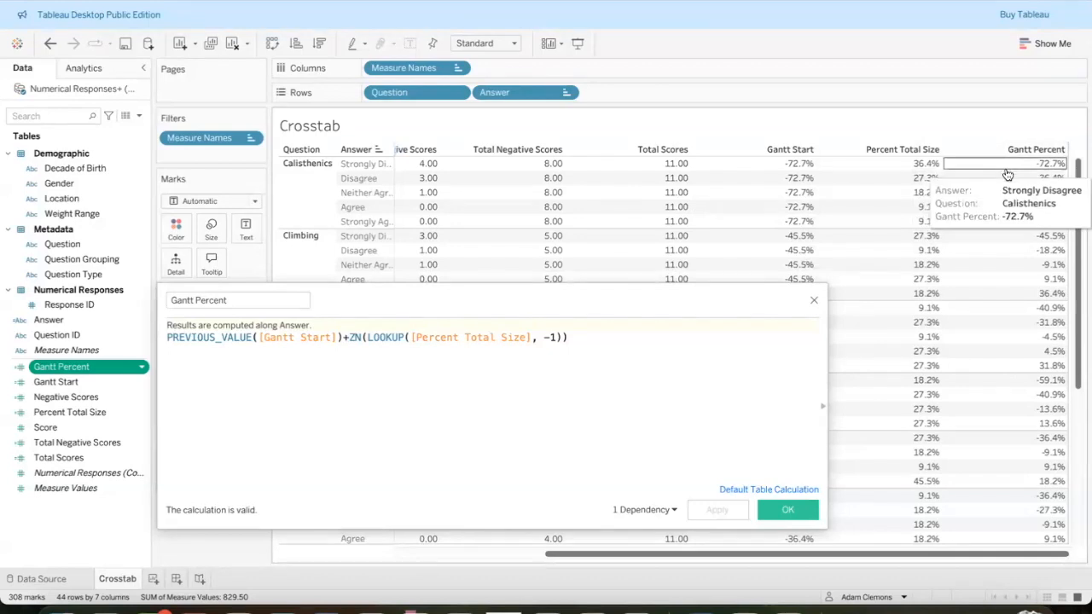
{"action": "mouse_move", "coordinate": [794, 168]}
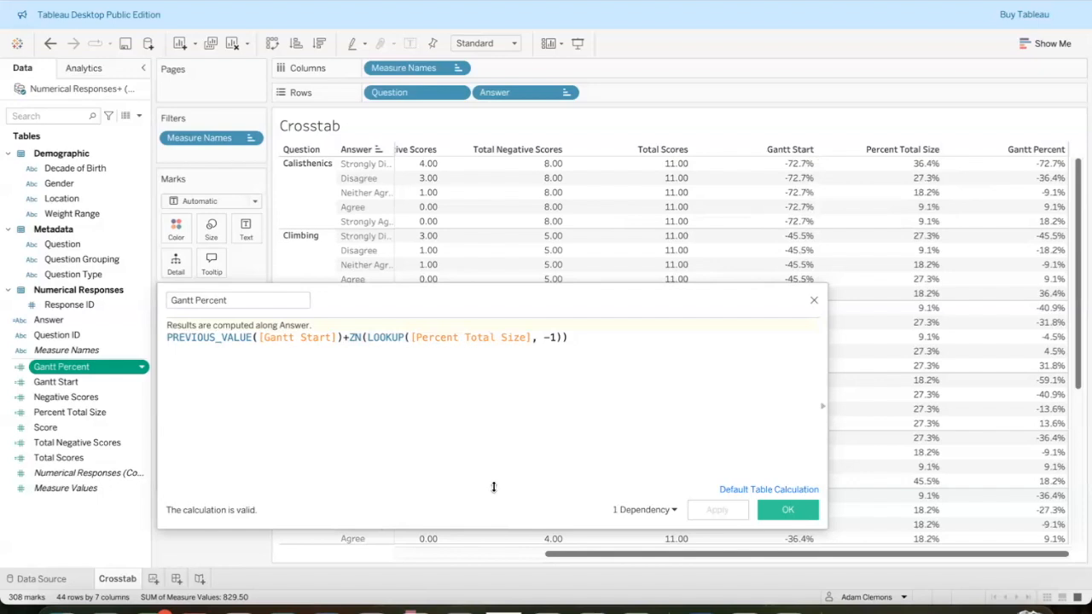
Switch to Calculator and compute -72.7+0 to check the first Calisthenics row's Gantt Percent.
{"action": "left_click", "coordinate": [459, 609]}
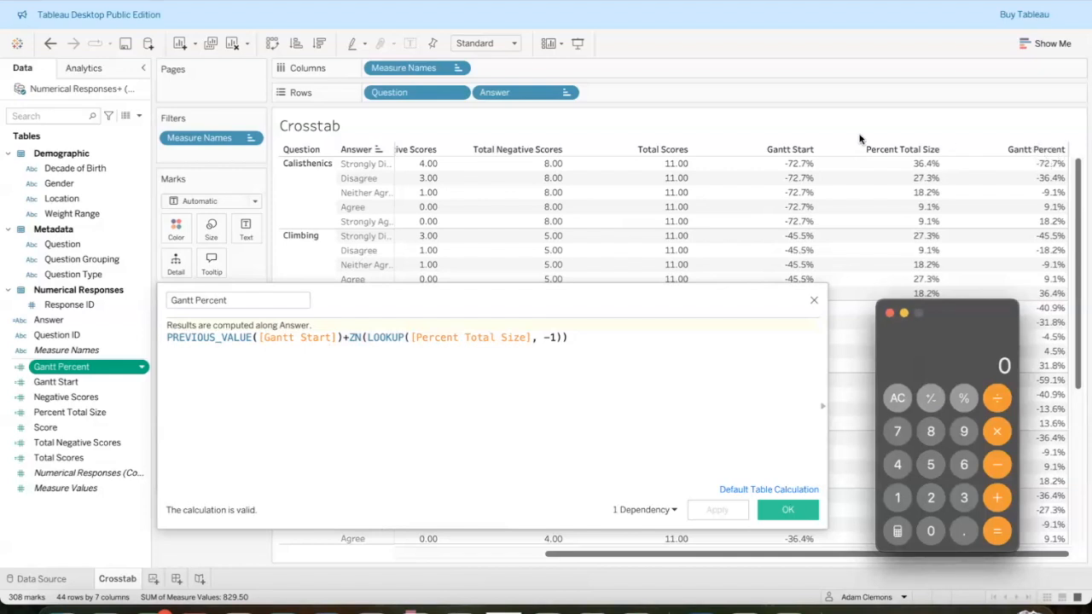
{"action": "left_click", "coordinate": [998, 469]}
{"action": "left_click", "coordinate": [897, 432]}
{"action": "type", "text": "2."}
{"action": "left_click", "coordinate": [897, 433]}
{"action": "left_click", "coordinate": [996, 501]}
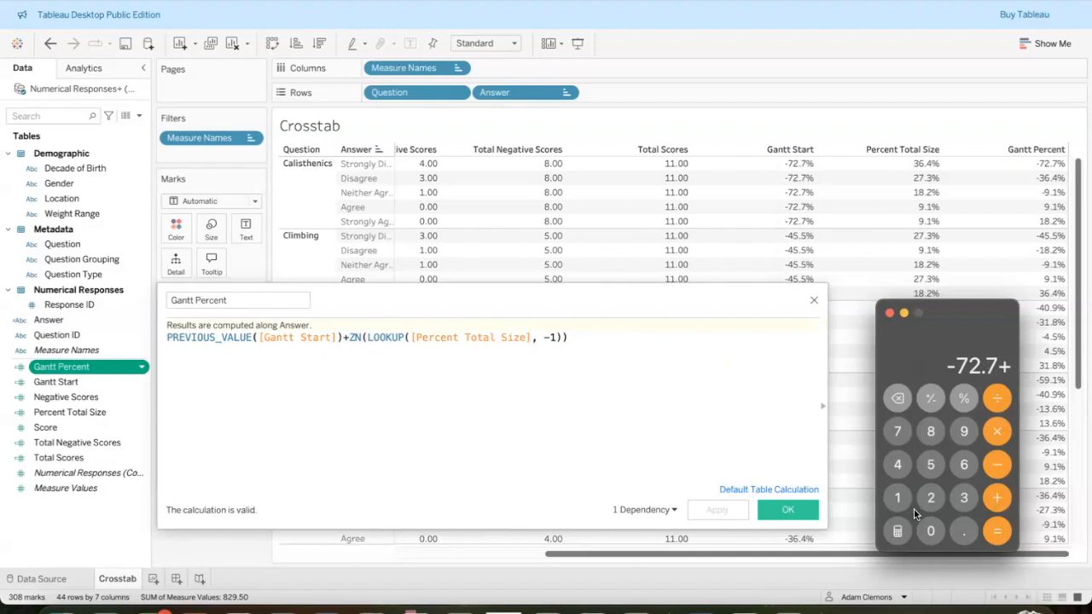
{"action": "left_click", "coordinate": [930, 531]}
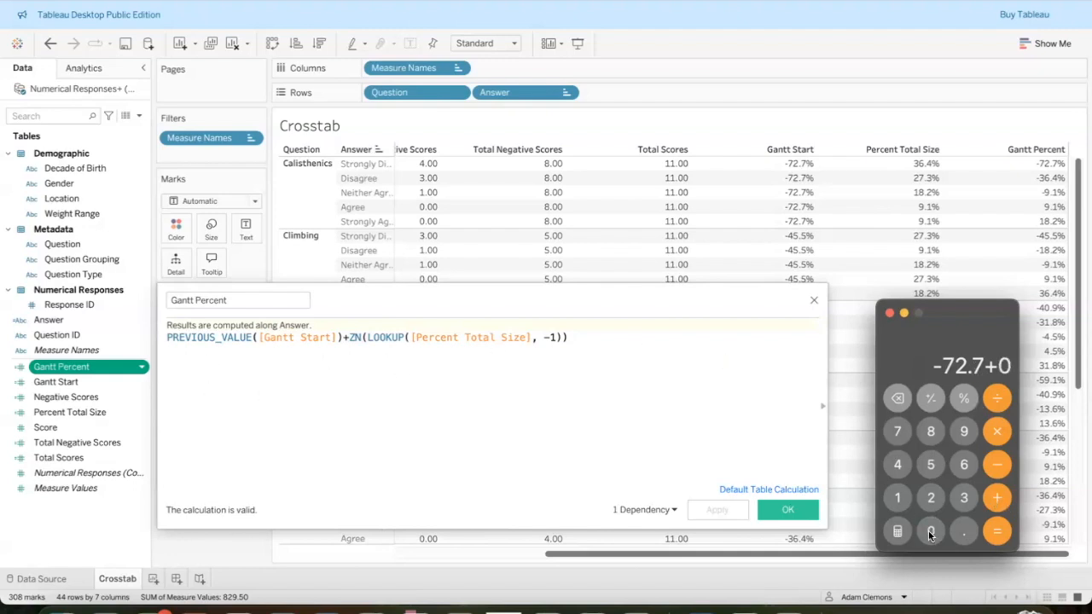
{"action": "left_click", "coordinate": [1006, 533]}
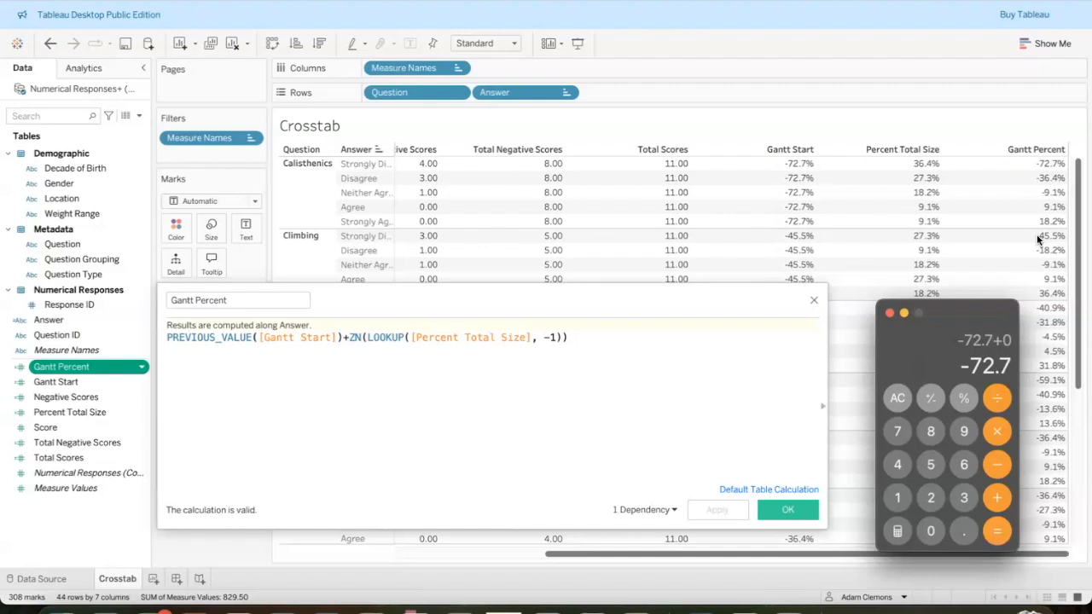
{"action": "scroll", "coordinate": [1048, 235], "scroll_direction": "down", "scroll_amount": 1}
{"action": "scroll", "coordinate": [1048, 235], "scroll_direction": "up", "scroll_amount": 1}
Clear the calculator and compute -72.7+36.4 to check Gantt Percent for the Calisthenics Disagree row.
{"action": "left_click", "coordinate": [900, 397]}
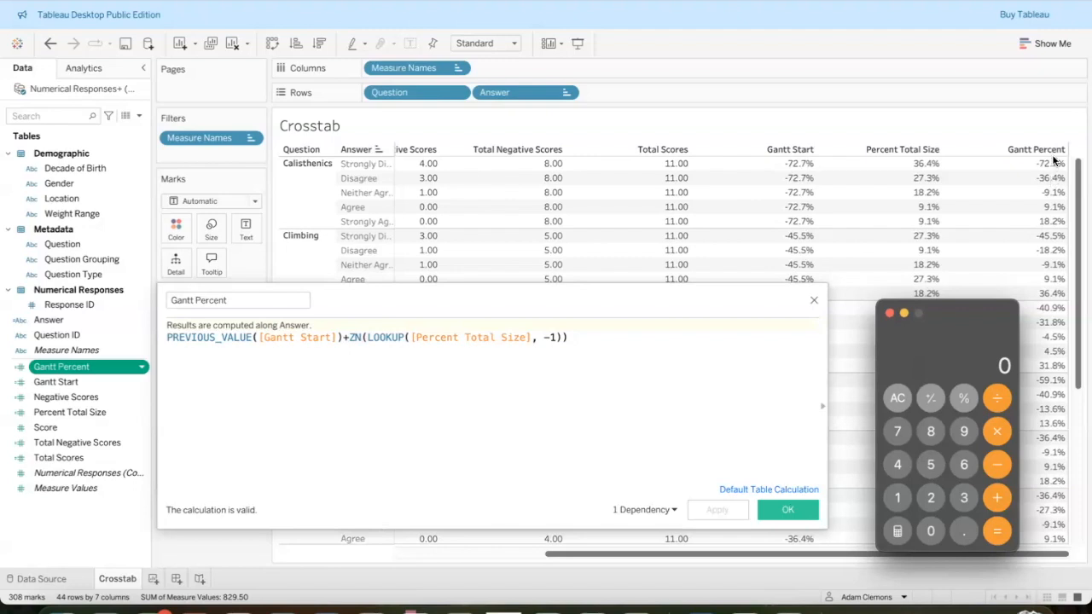
{"action": "left_click", "coordinate": [904, 399]}
{"action": "left_click", "coordinate": [997, 466]}
{"action": "left_click", "coordinate": [899, 438]}
{"action": "left_click", "coordinate": [931, 493]}
{"action": "left_click", "coordinate": [962, 532]}
{"action": "left_click", "coordinate": [898, 431]}
{"action": "left_click", "coordinate": [996, 499]}
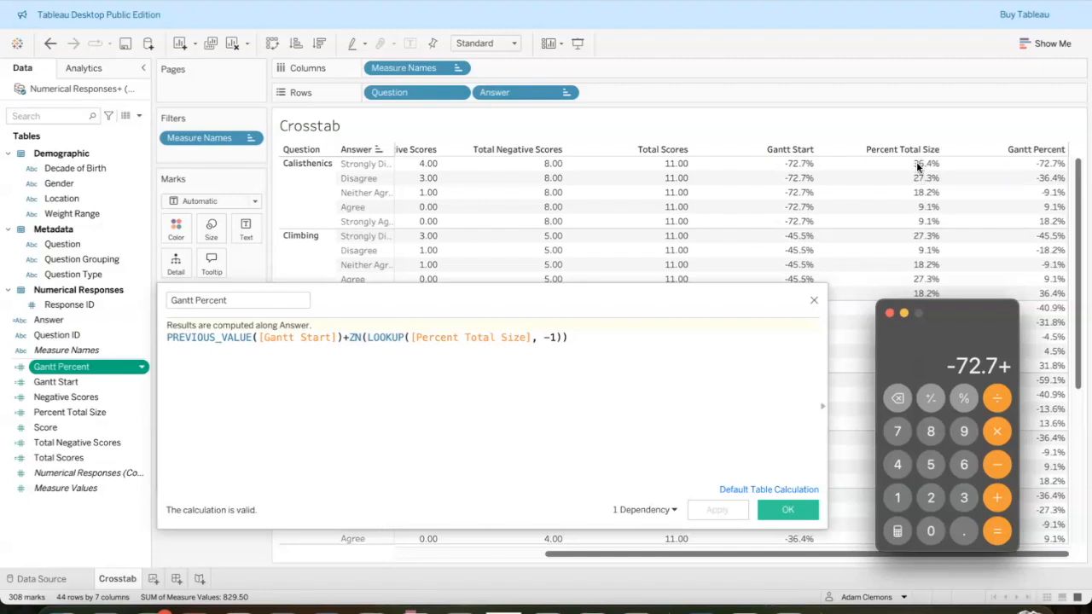
{"action": "left_click", "coordinate": [966, 498]}
{"action": "left_click", "coordinate": [965, 468]}
{"action": "left_click", "coordinate": [964, 531]}
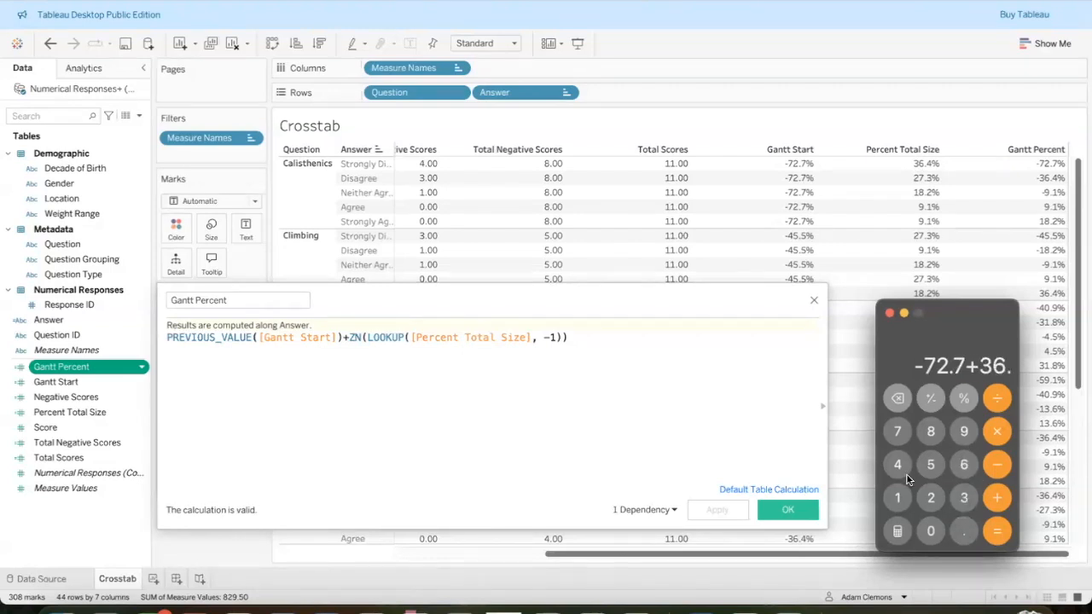
{"action": "left_click", "coordinate": [898, 466]}
{"action": "left_click", "coordinate": [995, 530]}
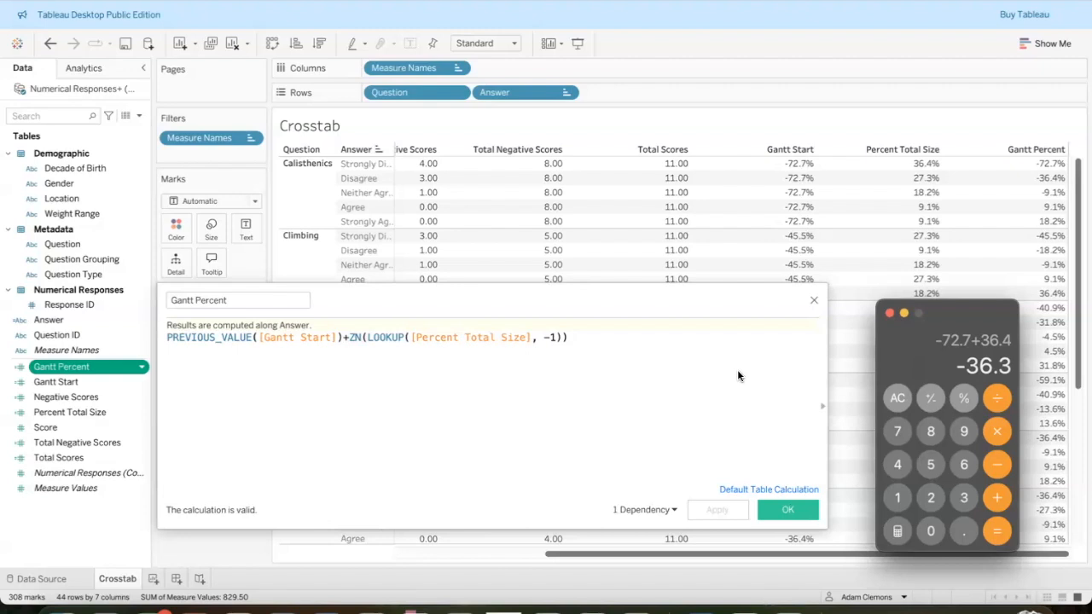
Clear the calculator and compute -36.4+27.3 to check Gantt Percent for the Calisthenics Neither Agree nor Disagree row.
{"action": "left_click", "coordinate": [896, 399]}
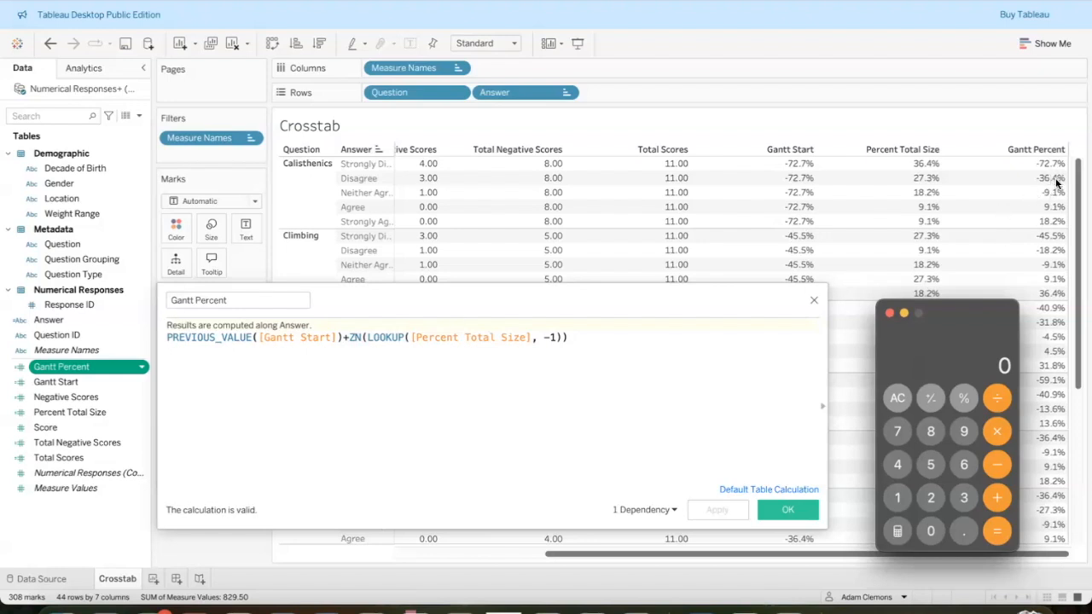
{"action": "type", "text": "-36"}
{"action": "left_click", "coordinate": [964, 532]}
{"action": "left_click", "coordinate": [897, 464]}
{"action": "left_click", "coordinate": [996, 498]}
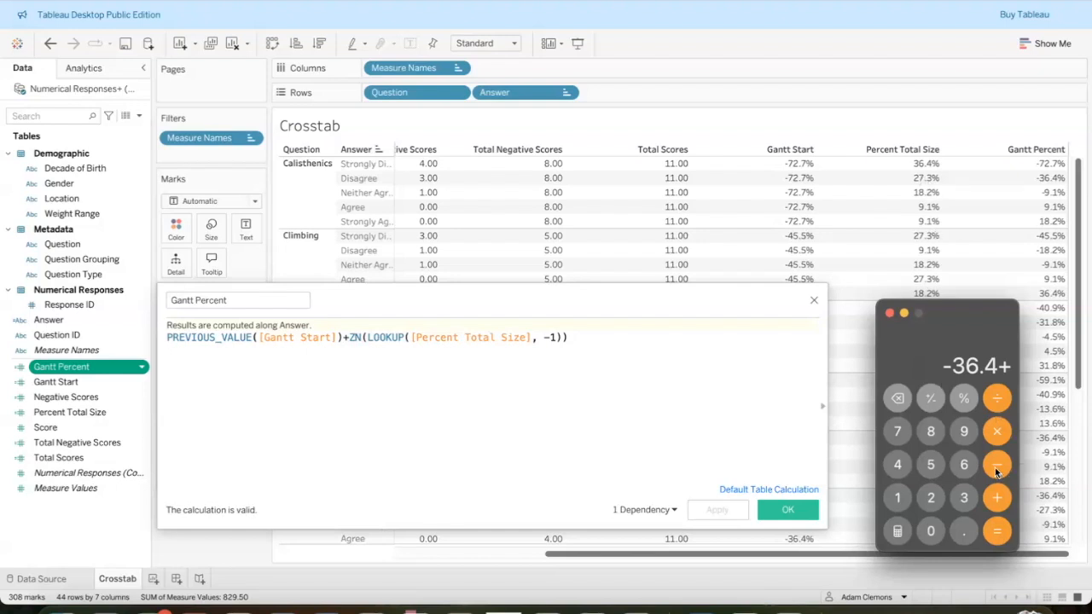
{"action": "left_click", "coordinate": [933, 498]}
{"action": "left_click", "coordinate": [897, 432]}
{"action": "left_click", "coordinate": [964, 530]}
{"action": "left_click", "coordinate": [962, 493]}
{"action": "left_click", "coordinate": [1000, 530]}
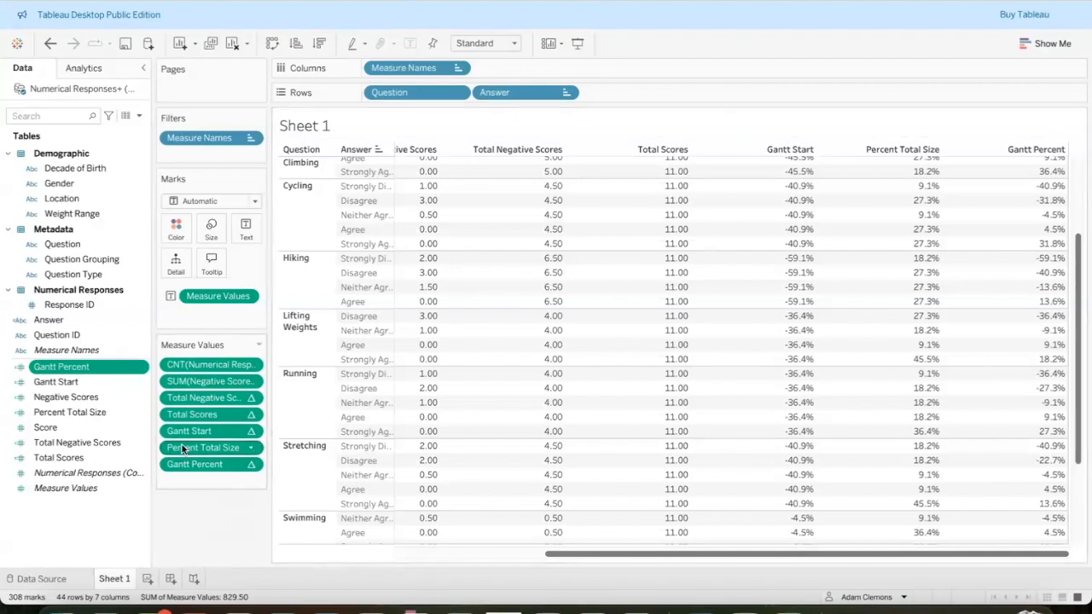
Rename the Sheet 1 worksheet in Tableau as Crosstab.
{"action": "right_click", "coordinate": [117, 580]}
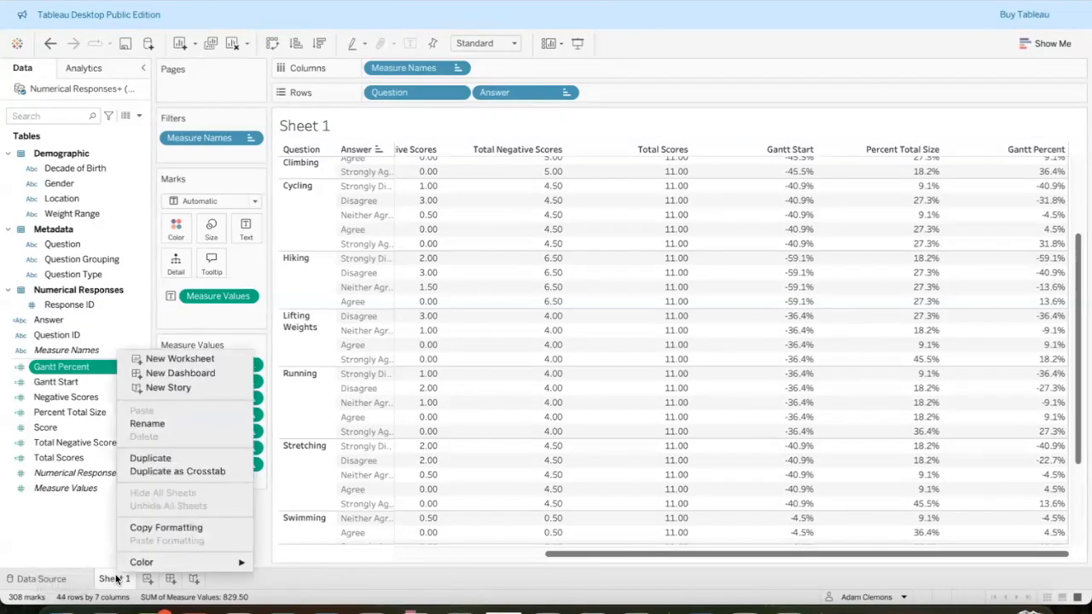
{"action": "left_click", "coordinate": [154, 422]}
{"action": "type", "text": "Crosstab"}
{"action": "key", "text": "Return"}
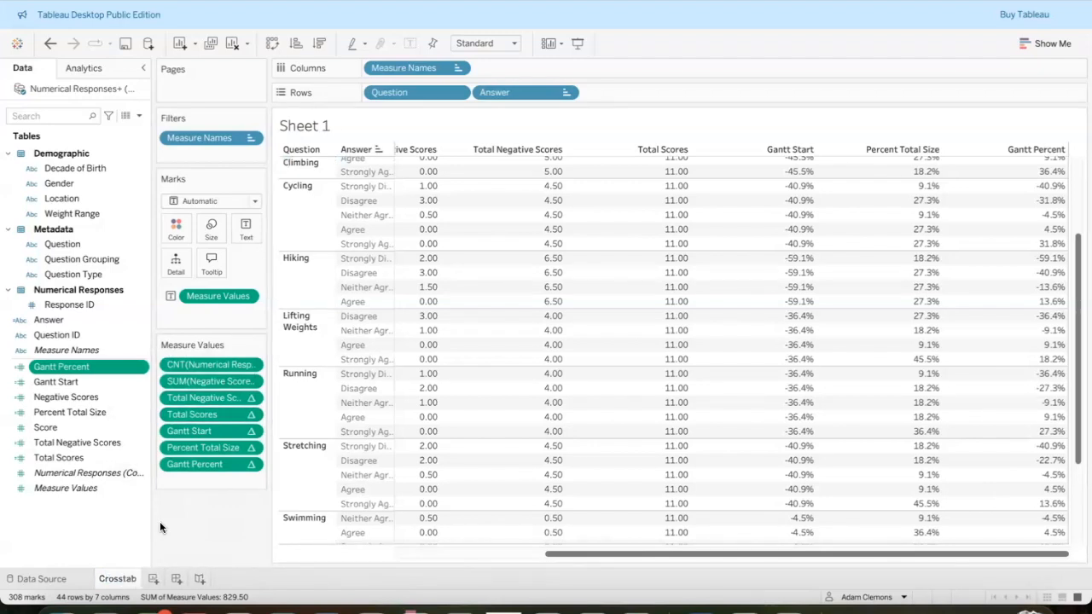
Create a new worksheet with Question on Rows and Gantt Percent on Columns.
{"action": "left_click", "coordinate": [152, 580]}
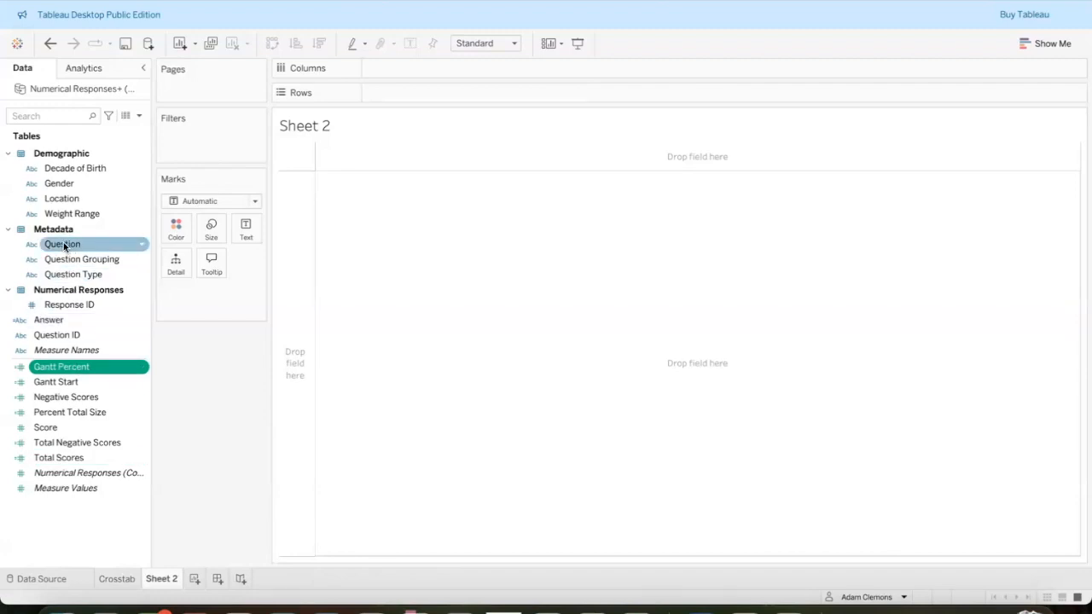
{"action": "left_click_drag", "start_coordinate": [63, 244], "coordinate": [426, 102]}
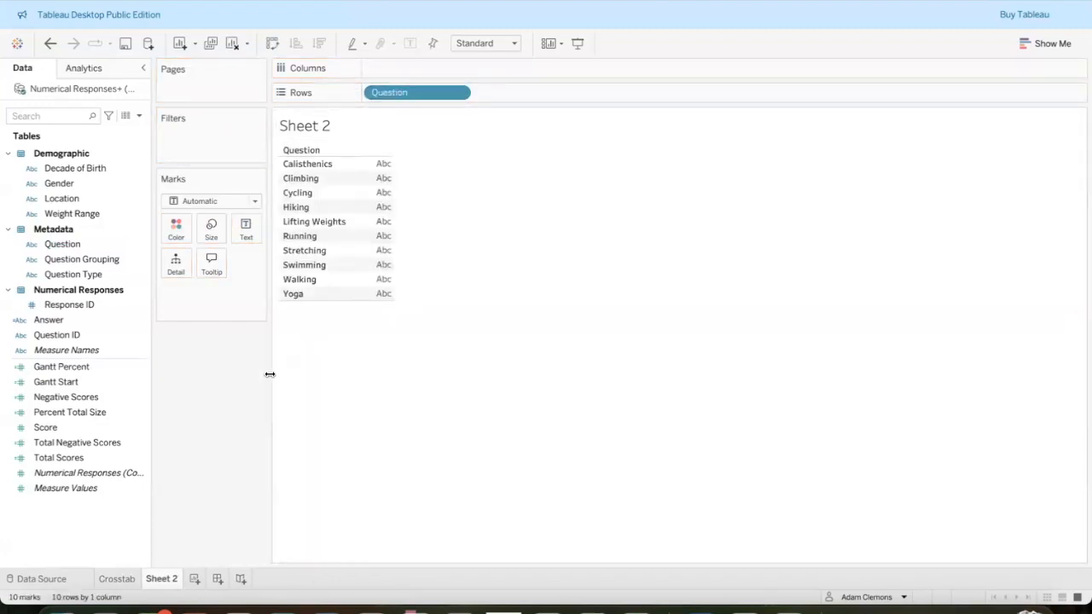
{"action": "left_click", "coordinate": [116, 335]}
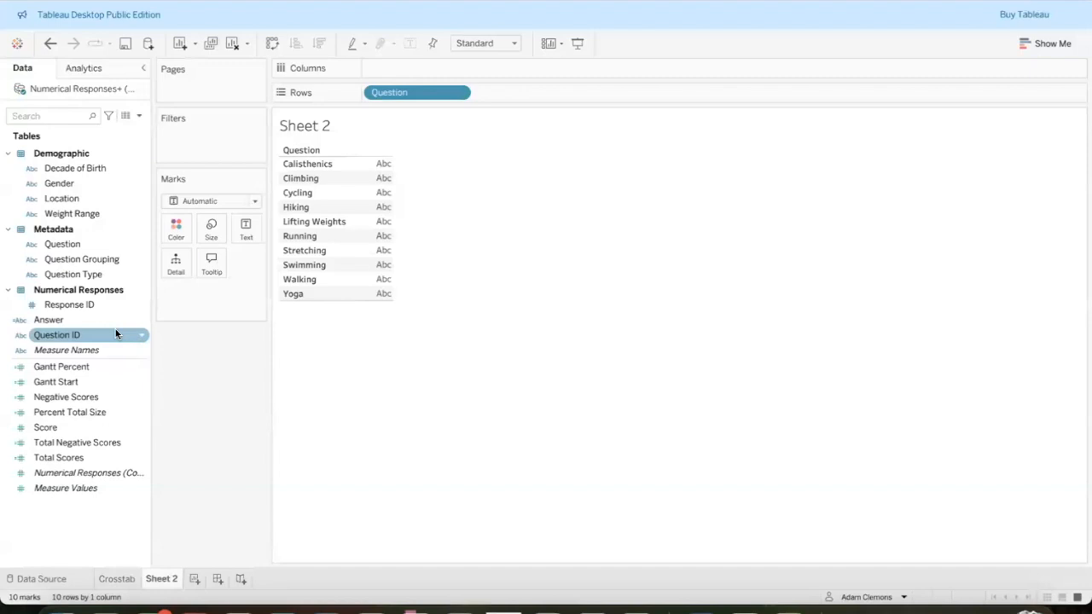
{"action": "left_click_drag", "start_coordinate": [110, 367], "coordinate": [516, 69]}
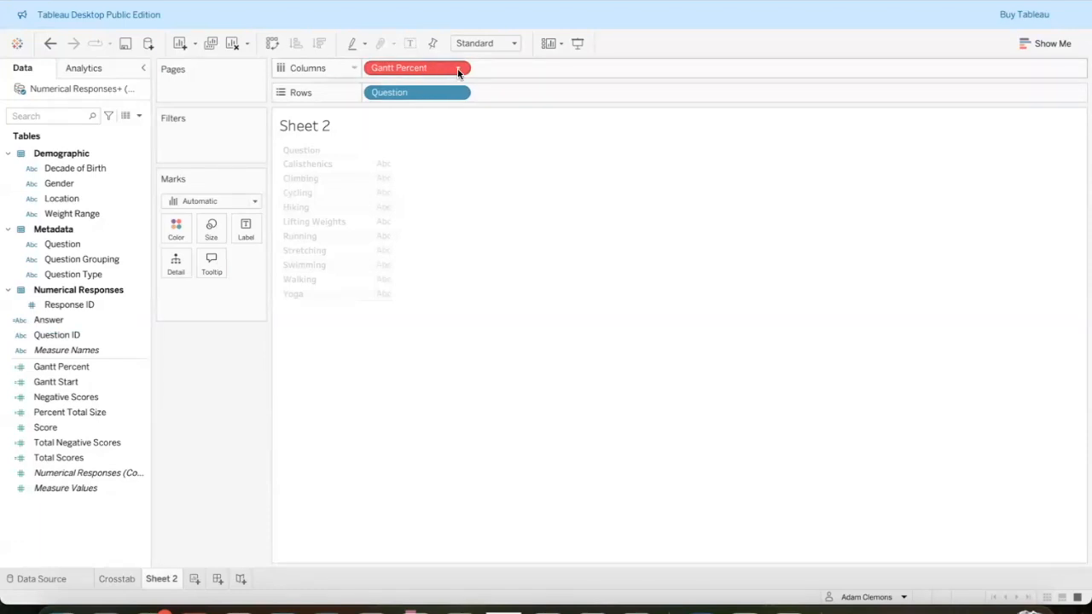
{"action": "mouse_move", "coordinate": [459, 72]}
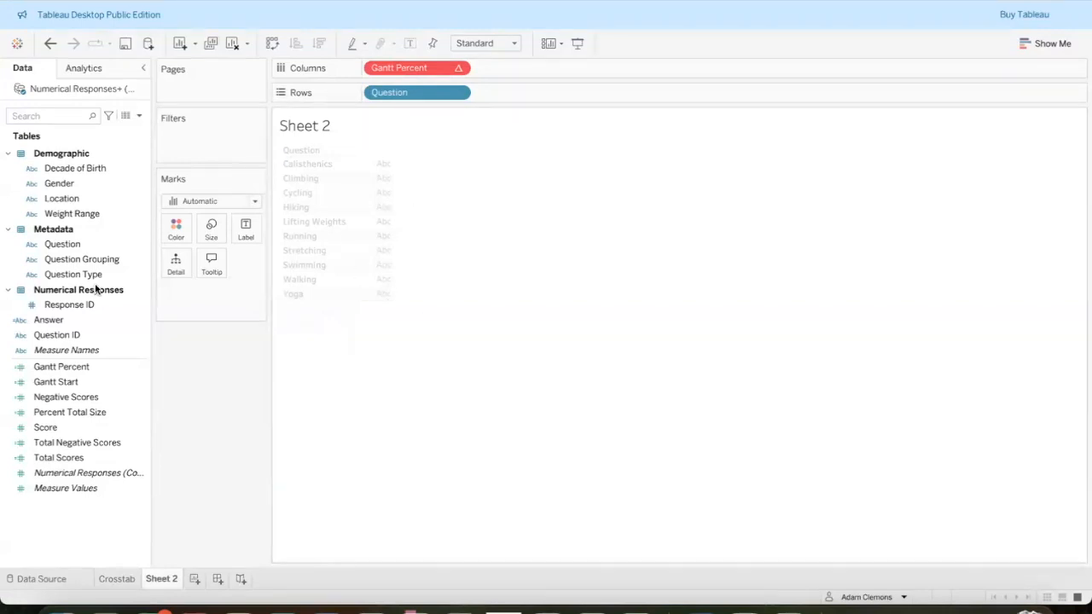
Color the marks by Answer and set the mark type to Gantt Bar.
{"action": "left_click", "coordinate": [66, 325]}
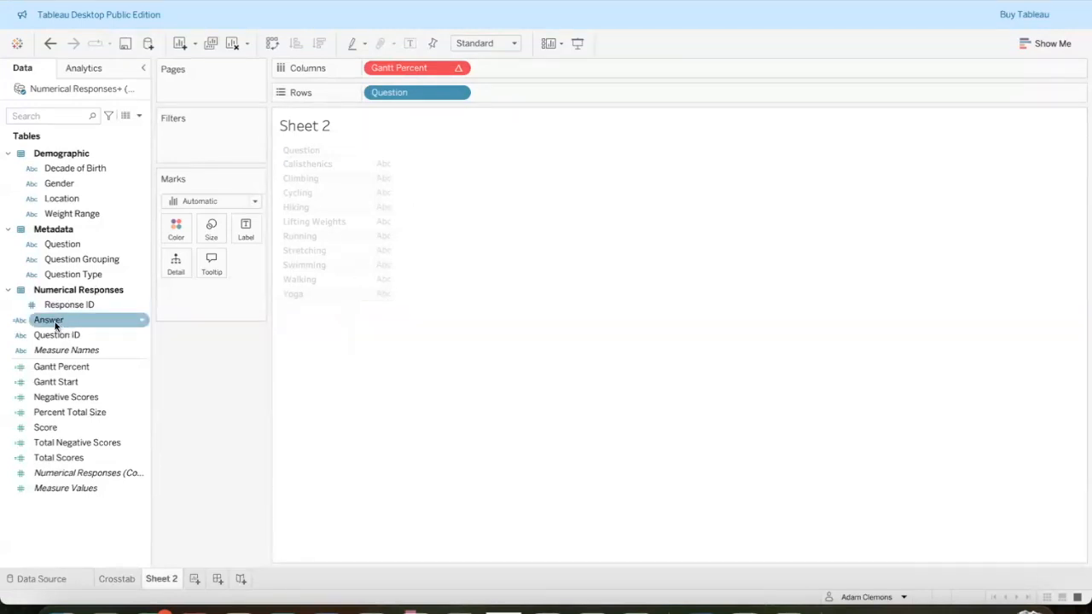
{"action": "left_click_drag", "start_coordinate": [55, 321], "coordinate": [170, 238]}
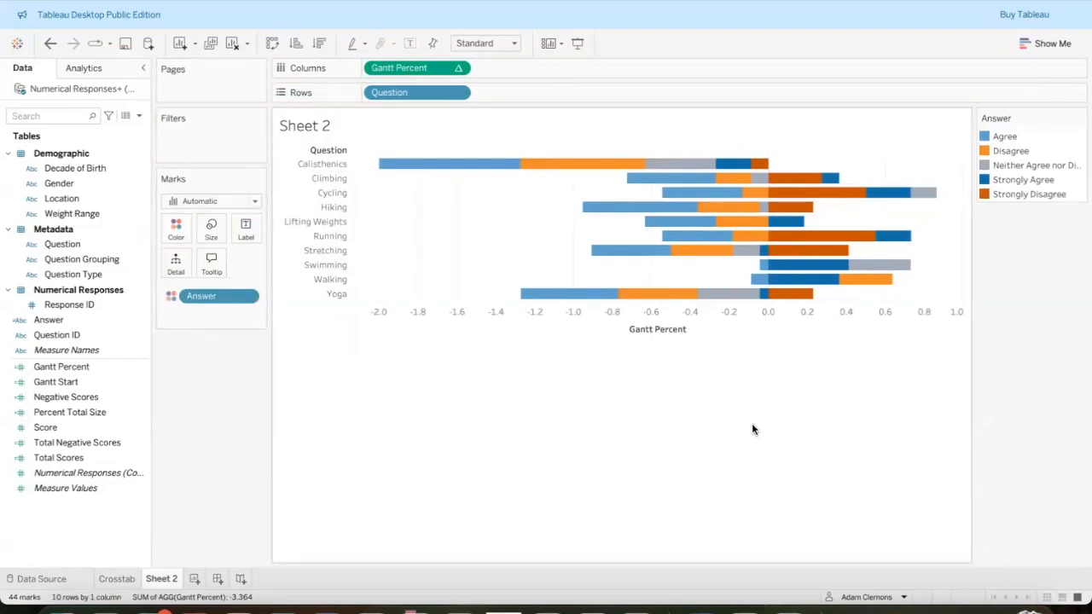
{"action": "left_click", "coordinate": [251, 207]}
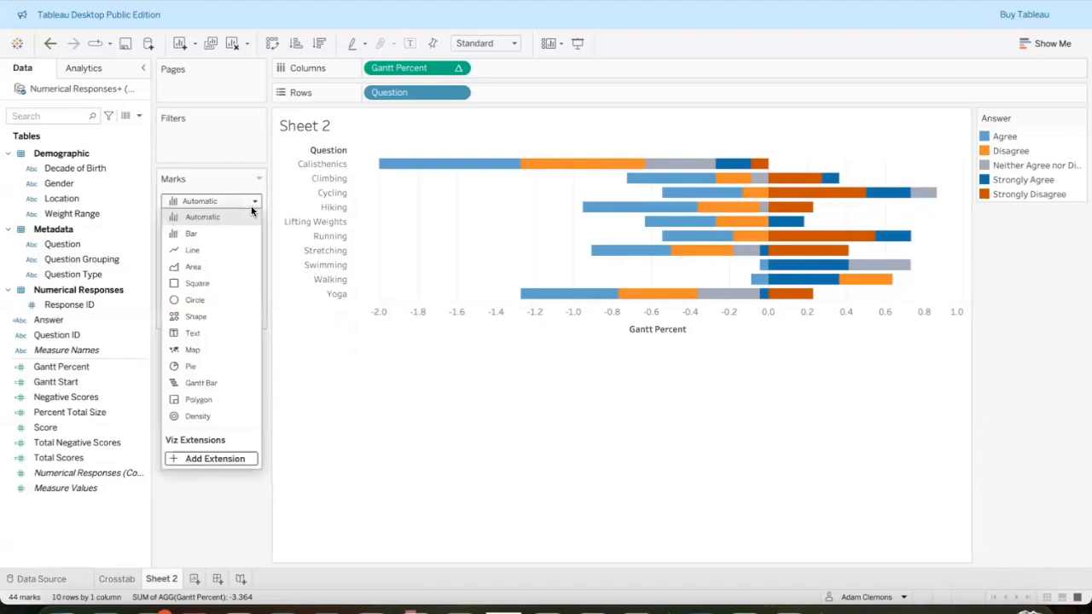
{"action": "left_click", "coordinate": [202, 383]}
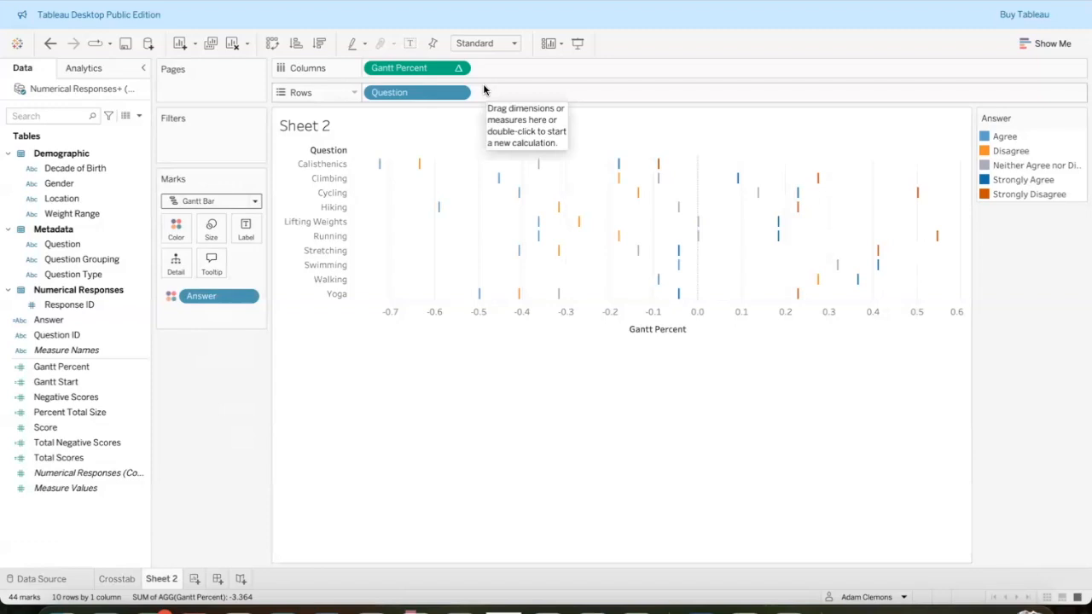
Sort the Answer color field ascending by the Score field, using the Minimum aggregation.
{"action": "left_click", "coordinate": [246, 298]}
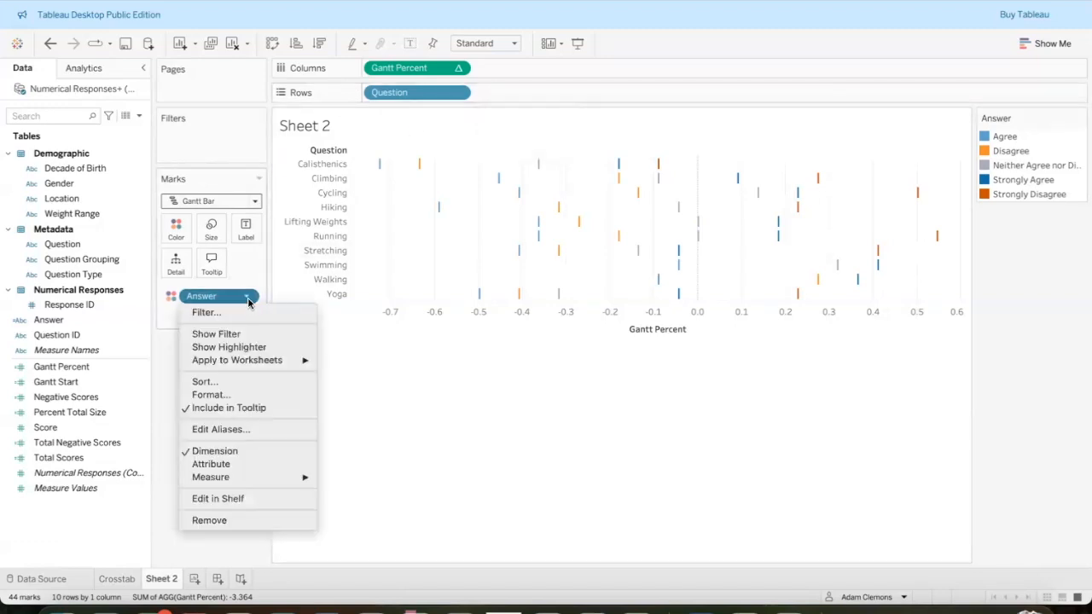
{"action": "left_click", "coordinate": [255, 382]}
{"action": "left_click", "coordinate": [626, 279]}
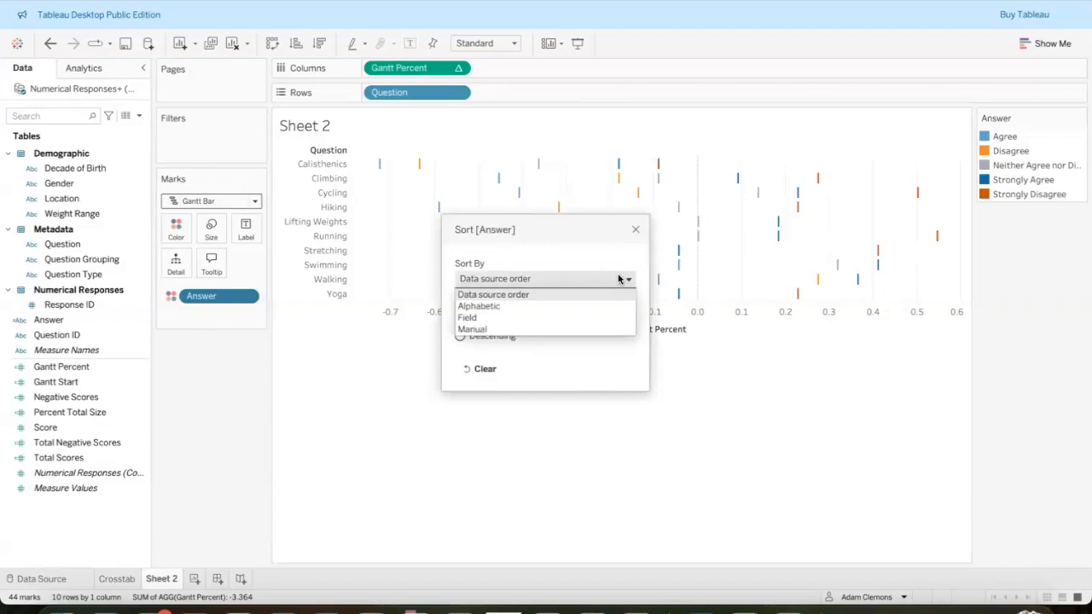
{"action": "left_click", "coordinate": [583, 319]}
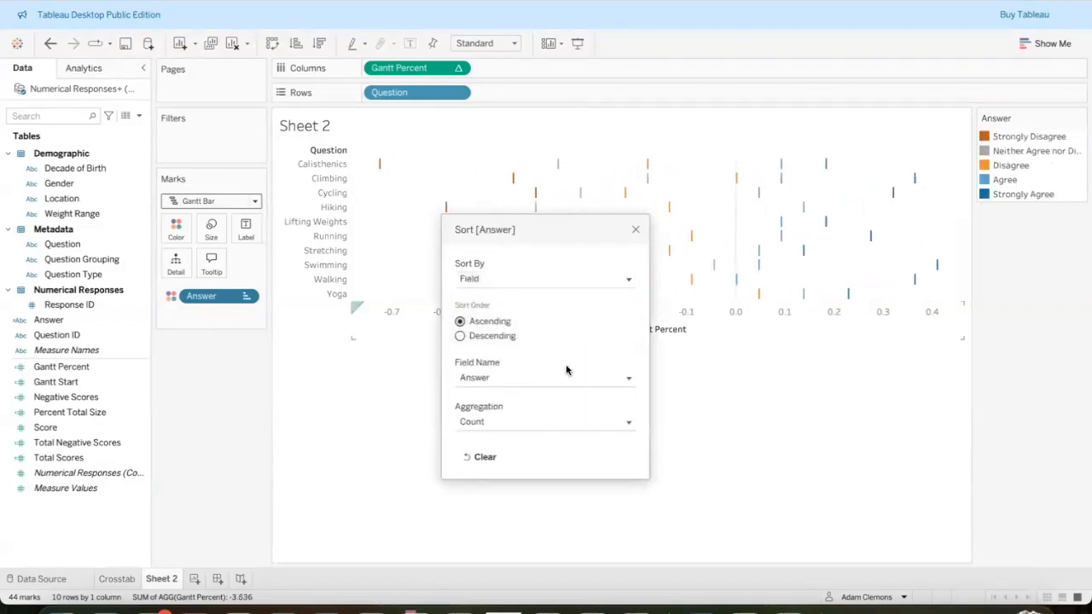
{"action": "left_click", "coordinate": [628, 379]}
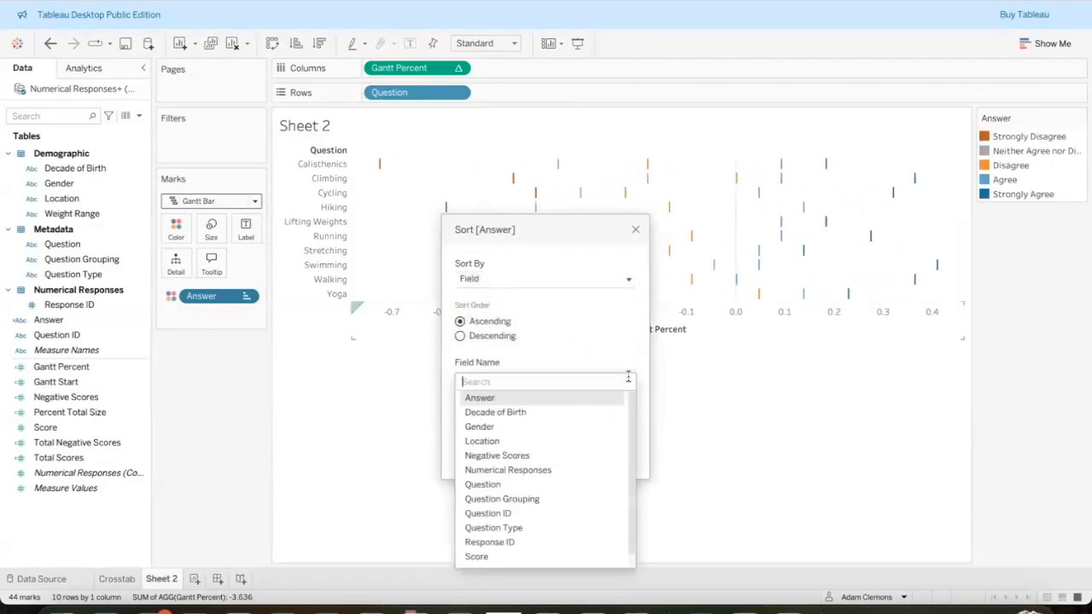
{"action": "left_click", "coordinate": [571, 556]}
{"action": "left_click", "coordinate": [629, 423]}
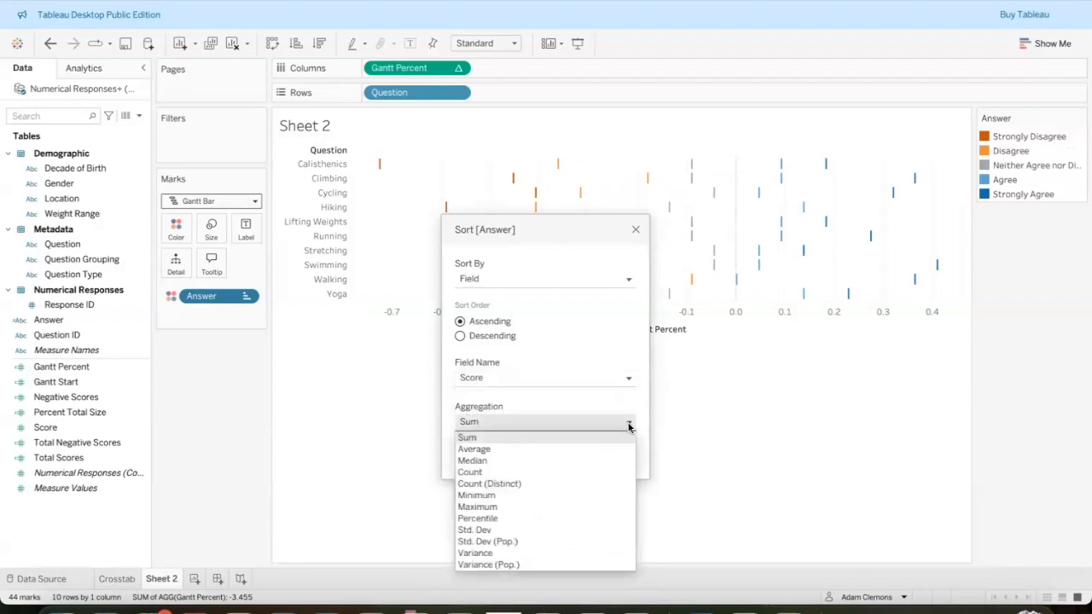
{"action": "left_click", "coordinate": [559, 497]}
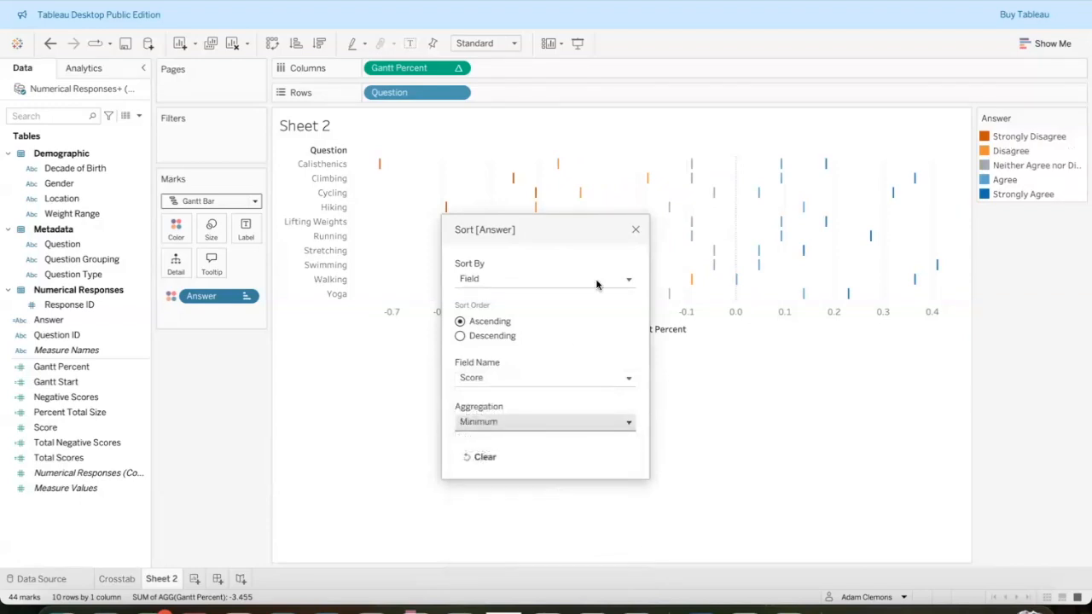
{"action": "left_click", "coordinate": [635, 232]}
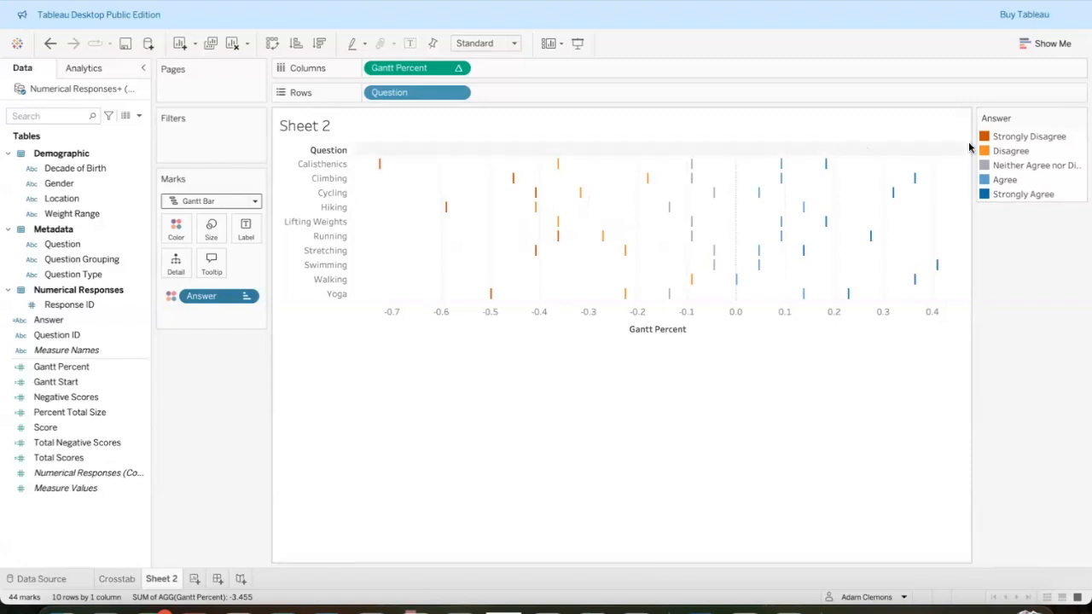
Size the Gantt bars by Percent Total Size and choose the Color Blind palette for the Answer colors.
{"action": "mouse_move", "coordinate": [380, 165]}
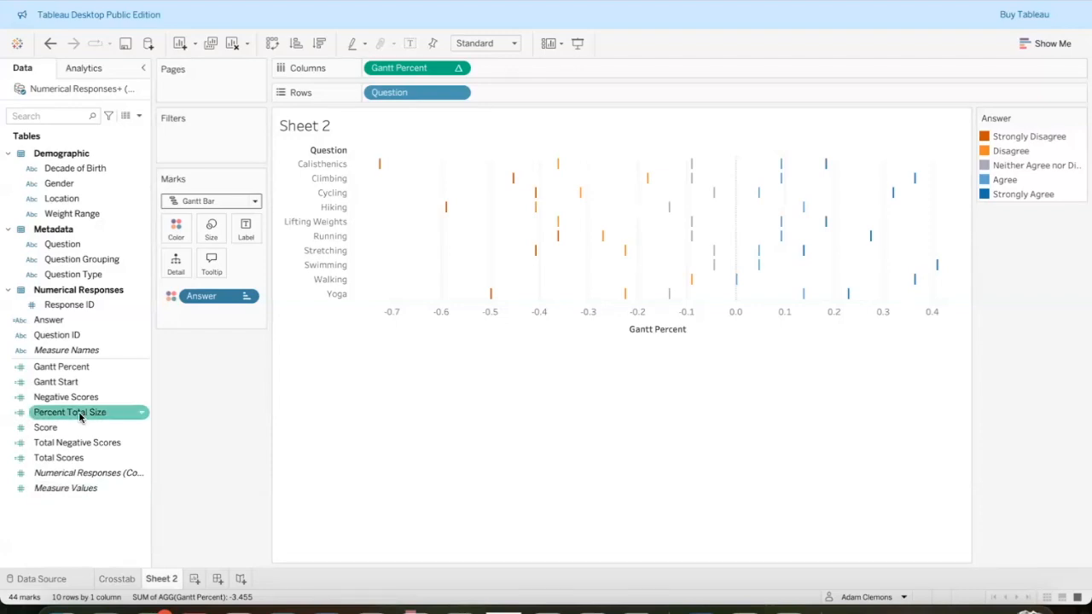
{"action": "left_click_drag", "start_coordinate": [68, 414], "coordinate": [210, 236]}
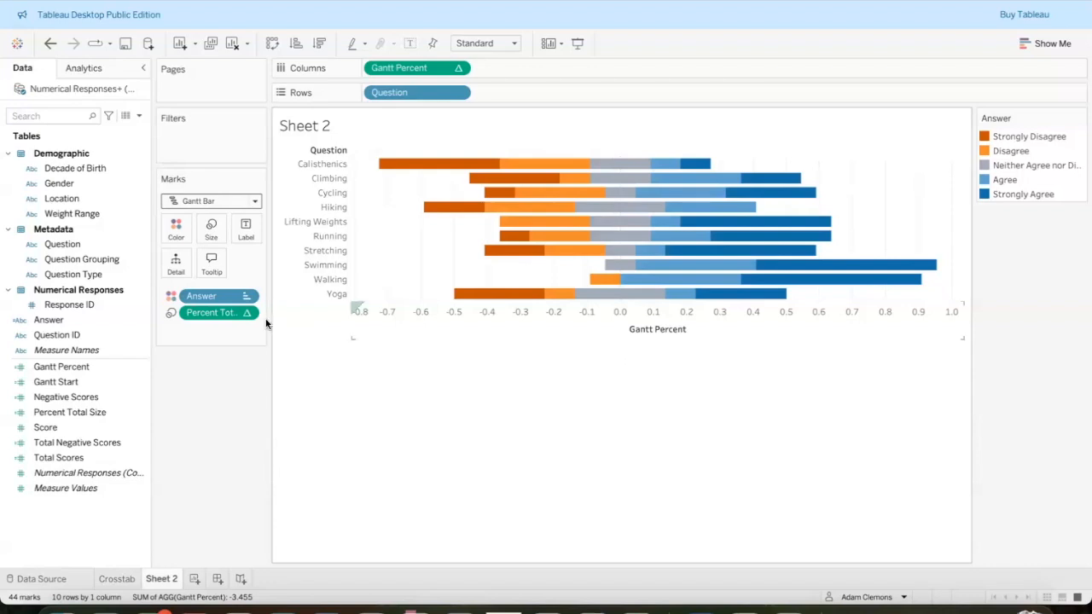
{"action": "left_click", "coordinate": [175, 230]}
{"action": "left_click", "coordinate": [226, 261]}
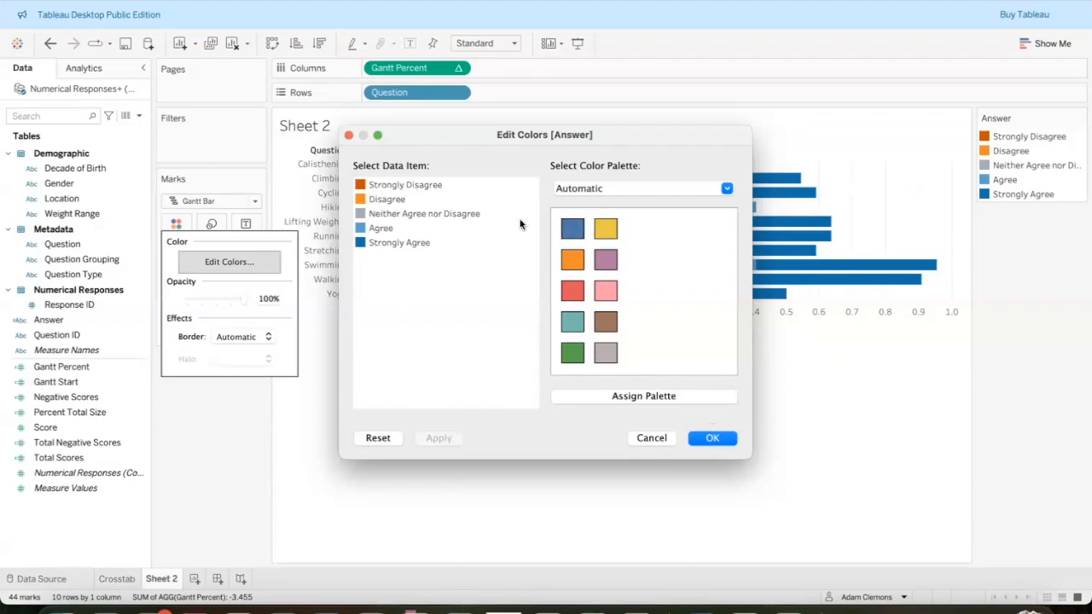
{"action": "left_click", "coordinate": [727, 189]}
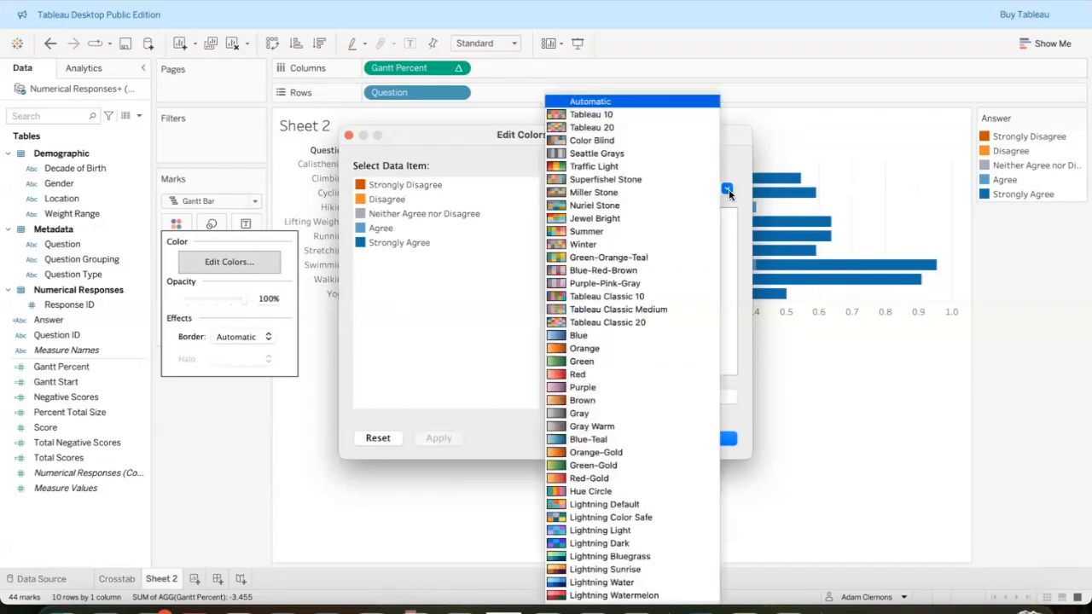
{"action": "left_click", "coordinate": [660, 140]}
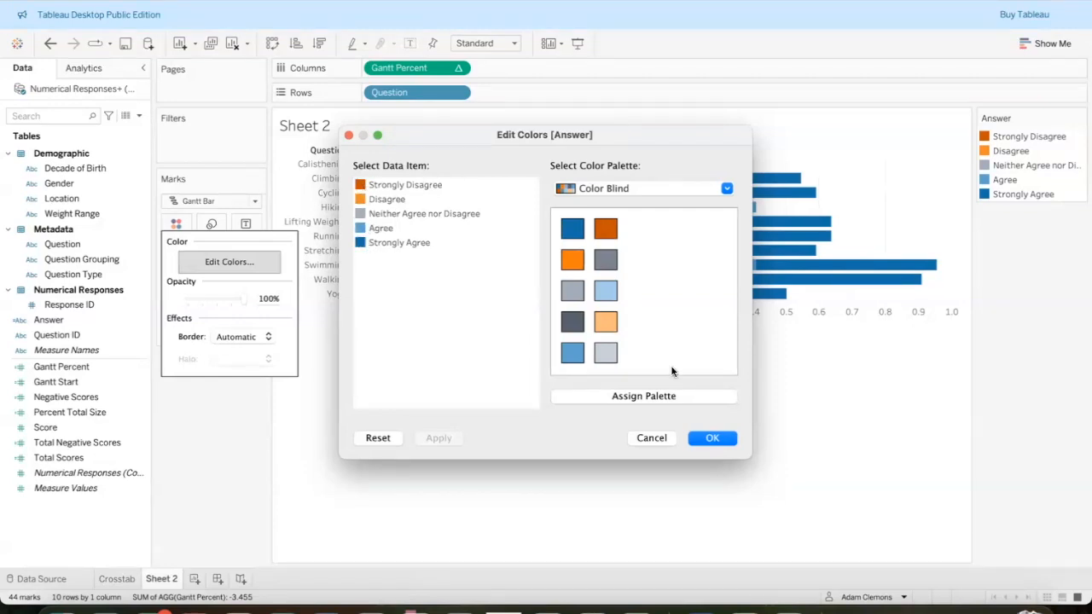
{"action": "left_click", "coordinate": [709, 438]}
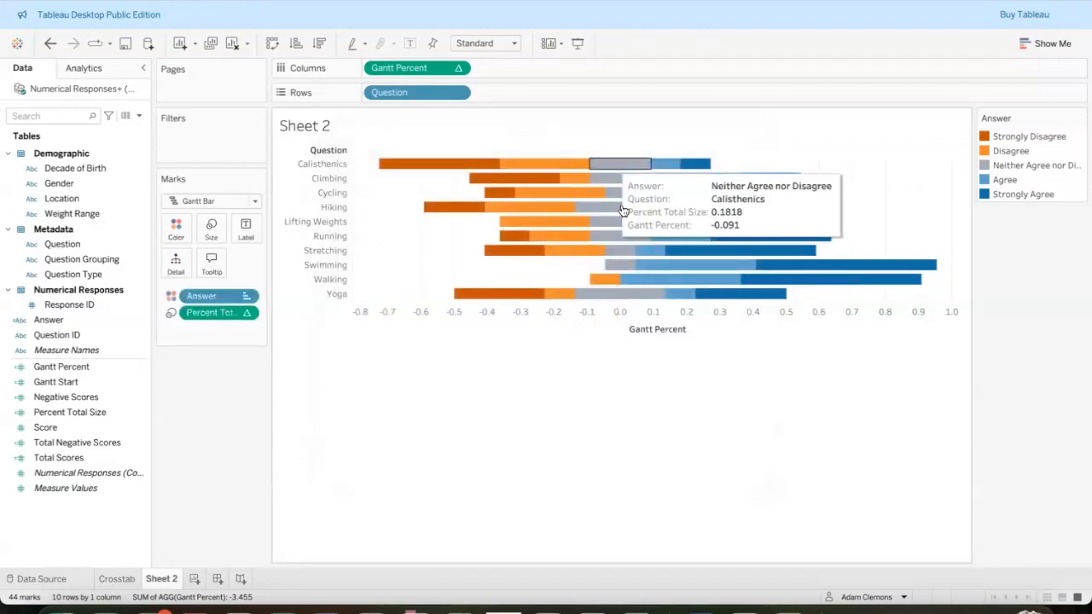
Fix the Gantt Percent axis to a custom range from -1 to 1.
{"action": "mouse_move", "coordinate": [623, 289]}
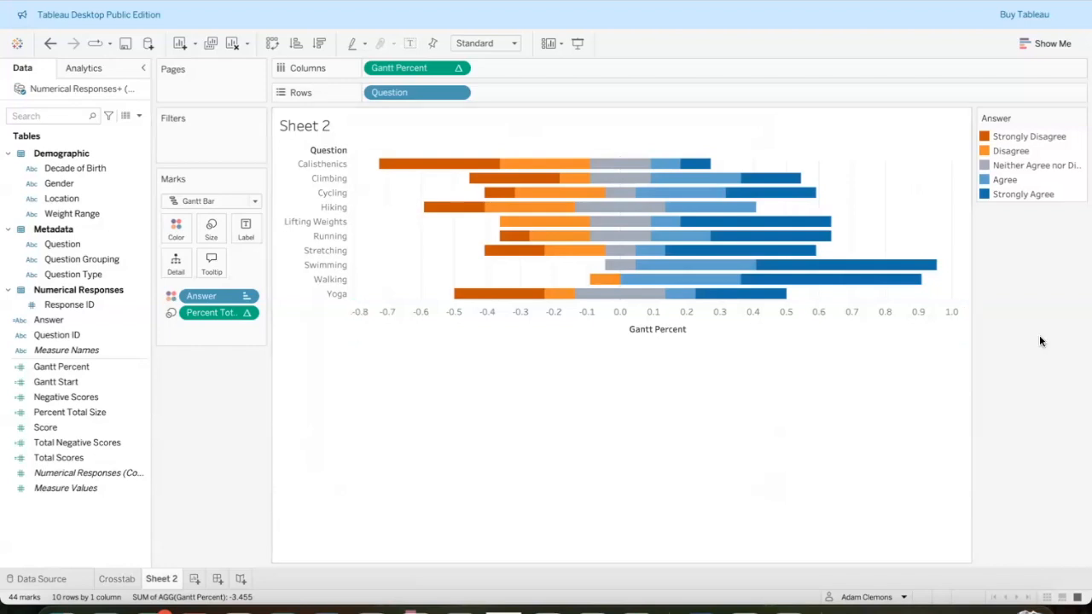
{"action": "right_click", "coordinate": [385, 311]}
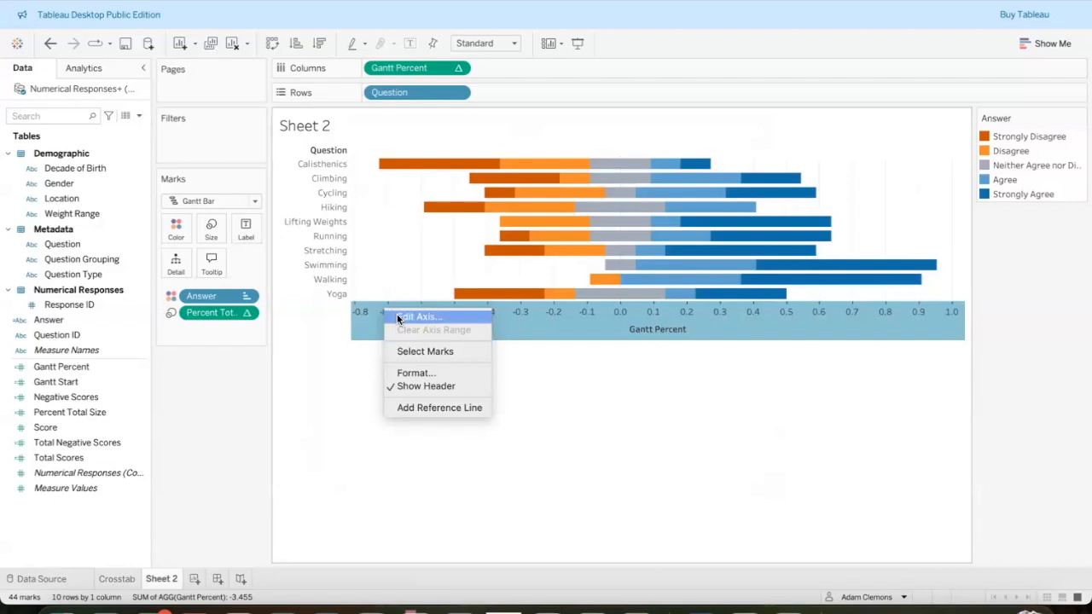
{"action": "left_click", "coordinate": [407, 317]}
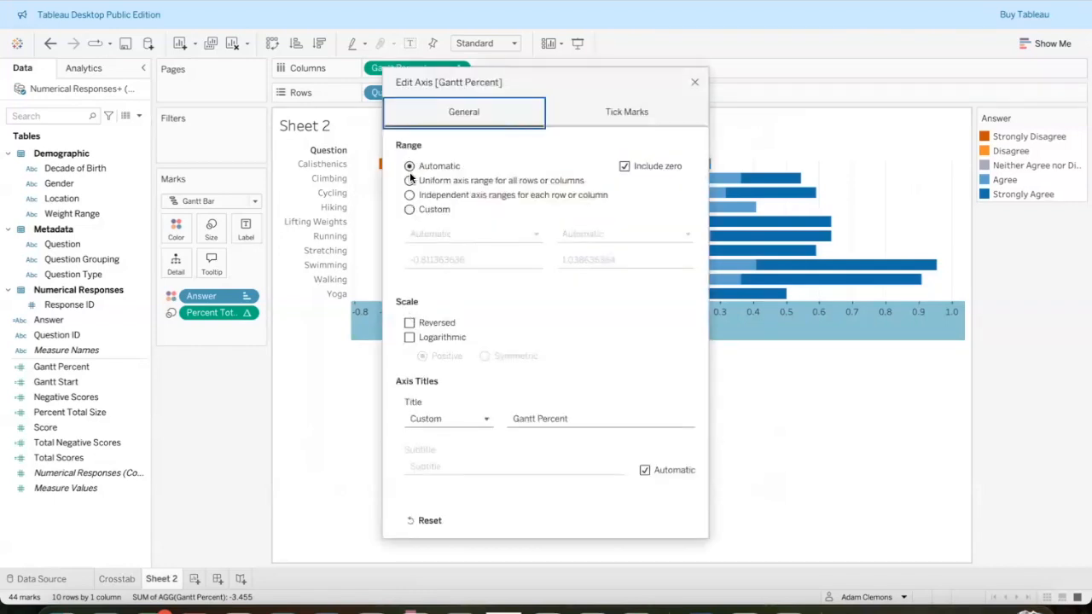
{"action": "left_click", "coordinate": [412, 209]}
{"action": "left_click", "coordinate": [437, 260]}
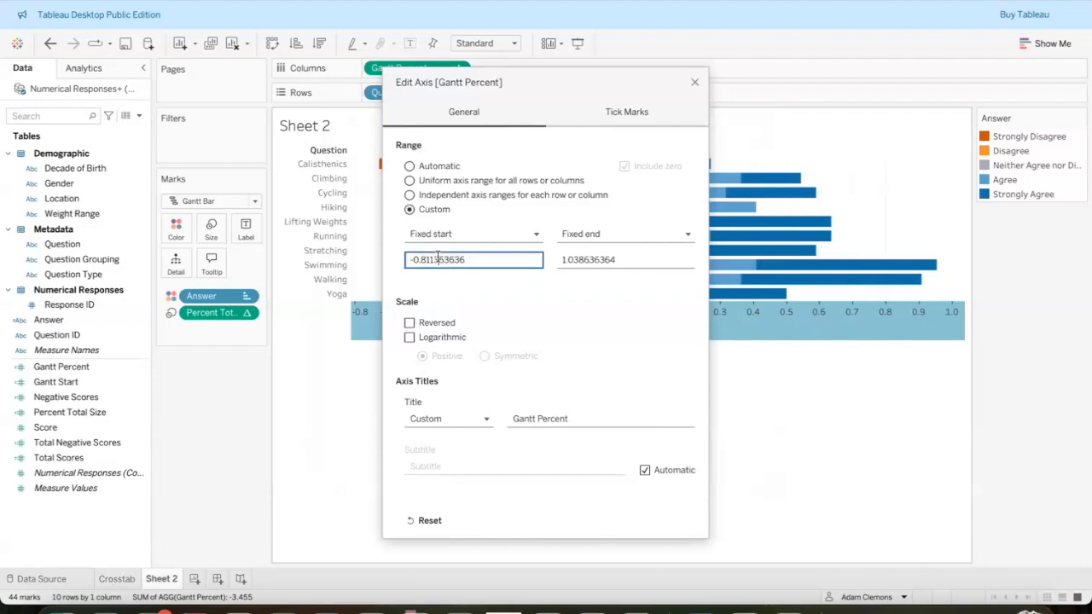
{"action": "type", "text": "-1"}
{"action": "left_click", "coordinate": [584, 256]}
{"action": "type", "text": "1"}
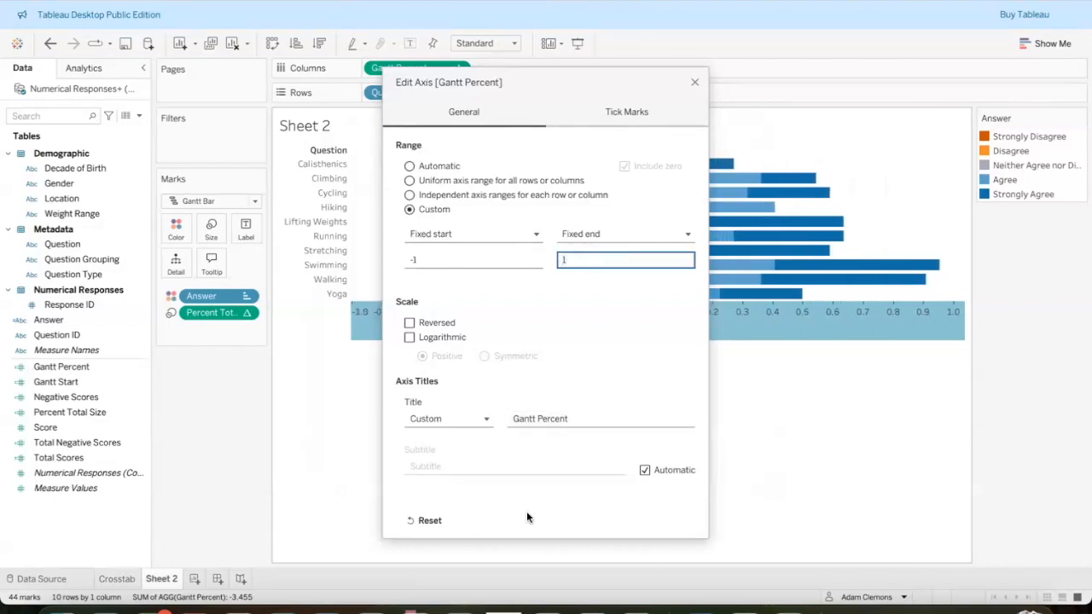
{"action": "left_click", "coordinate": [526, 511]}
{"action": "left_click", "coordinate": [696, 84]}
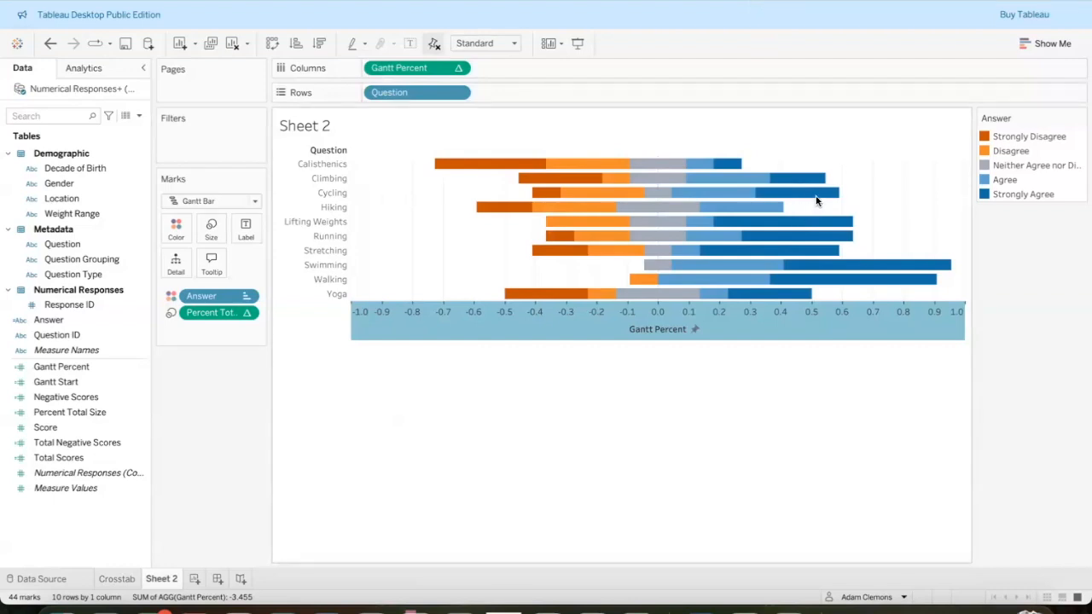
Fit the chart to the entire view and give the Gantt bars a black border.
{"action": "left_click", "coordinate": [513, 43]}
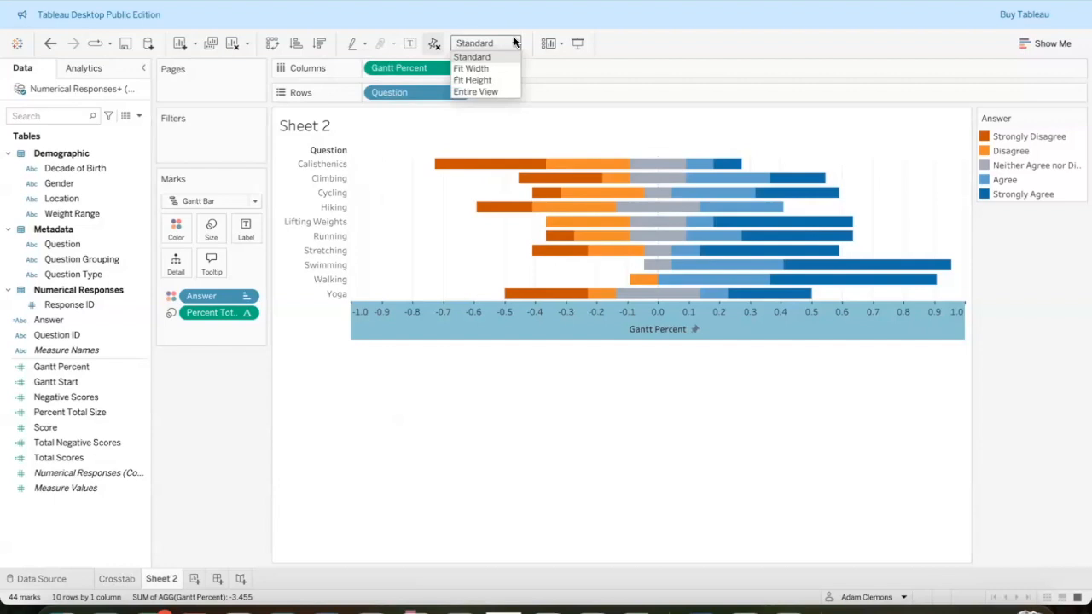
{"action": "left_click", "coordinate": [488, 91]}
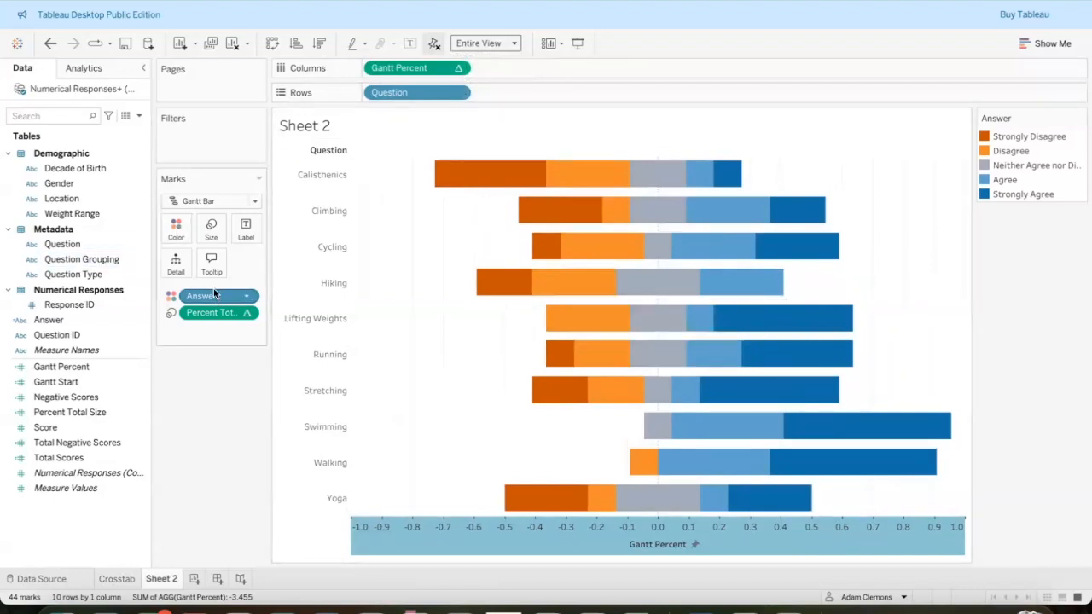
{"action": "left_click", "coordinate": [177, 237]}
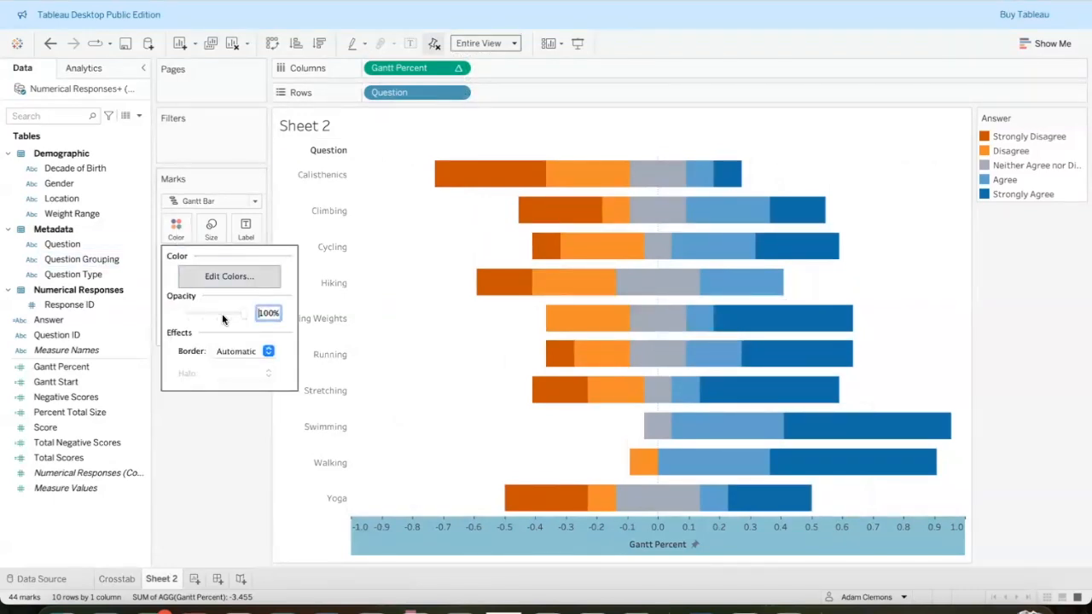
{"action": "left_click", "coordinate": [267, 351]}
{"action": "left_click", "coordinate": [218, 408]}
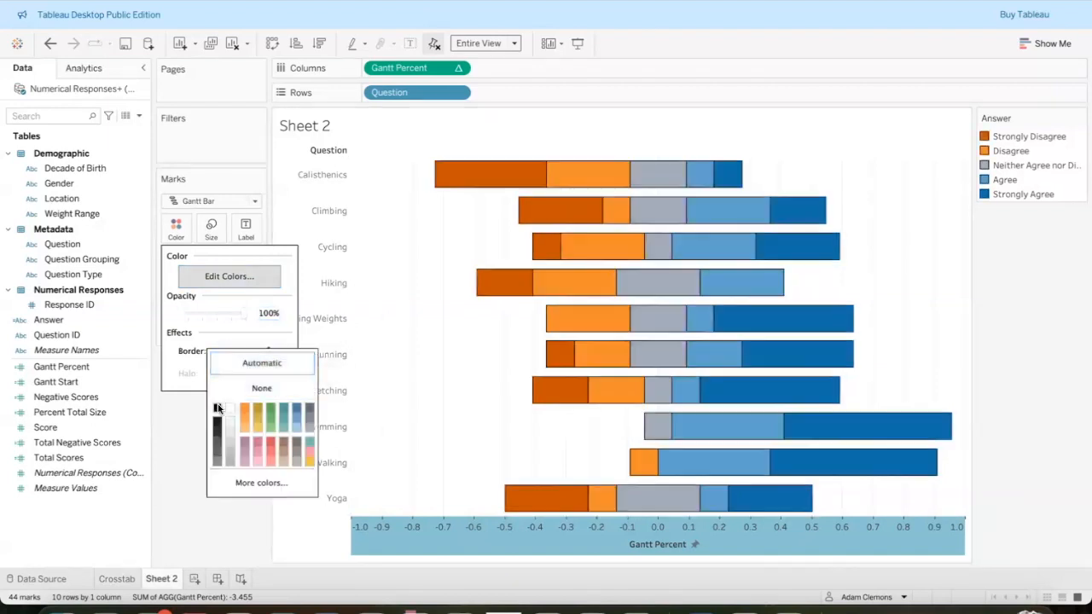
{"action": "left_click", "coordinate": [218, 526]}
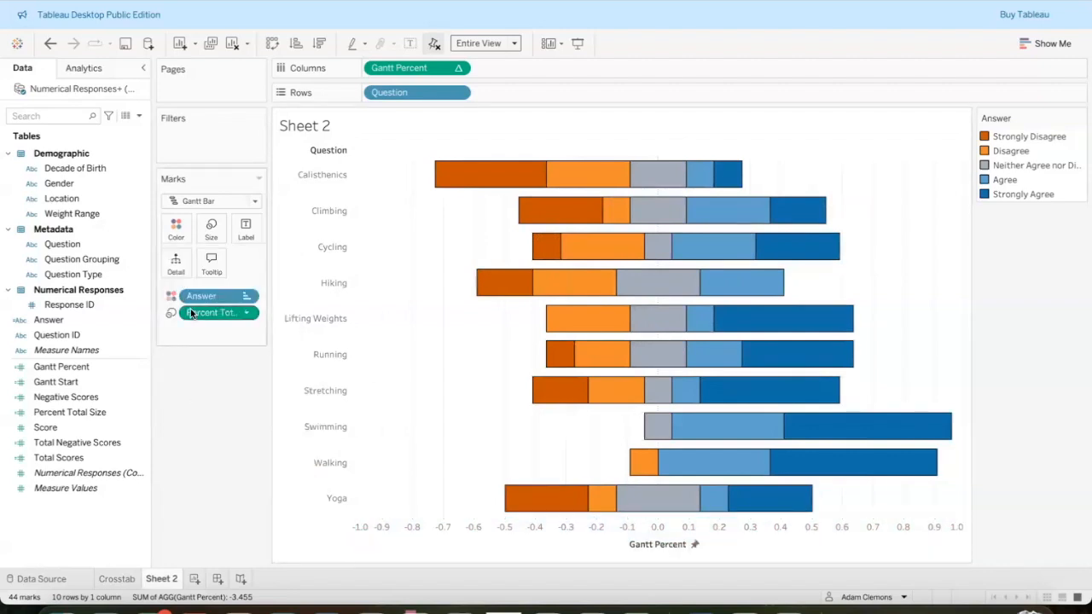
Label the Gantt bars with the Gantt Percent field.
{"action": "mouse_move", "coordinate": [488, 185]}
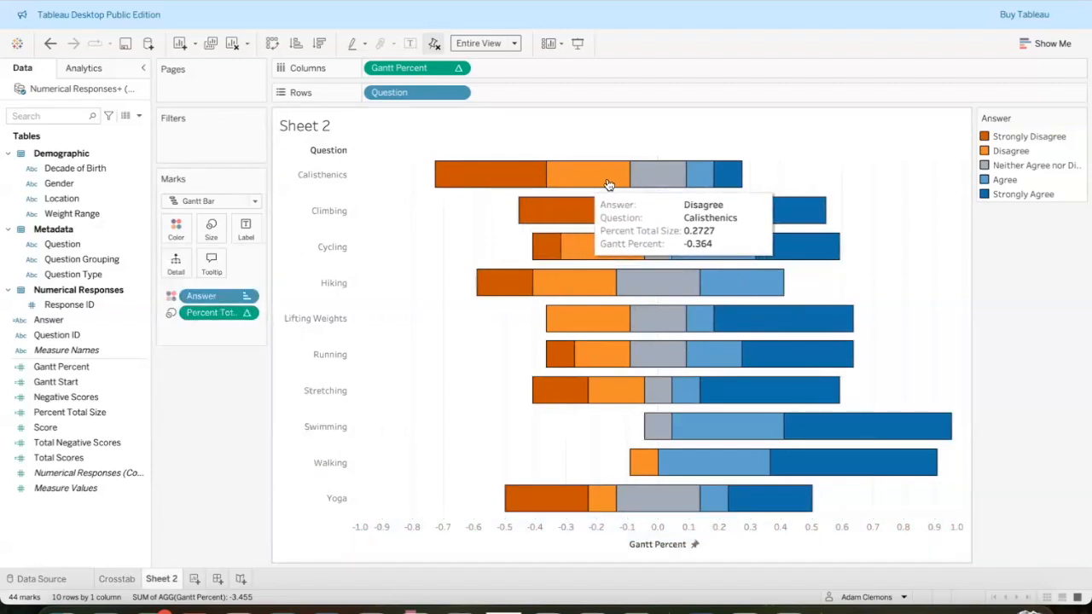
{"action": "left_click", "coordinate": [135, 430]}
{"action": "left_click", "coordinate": [84, 369]}
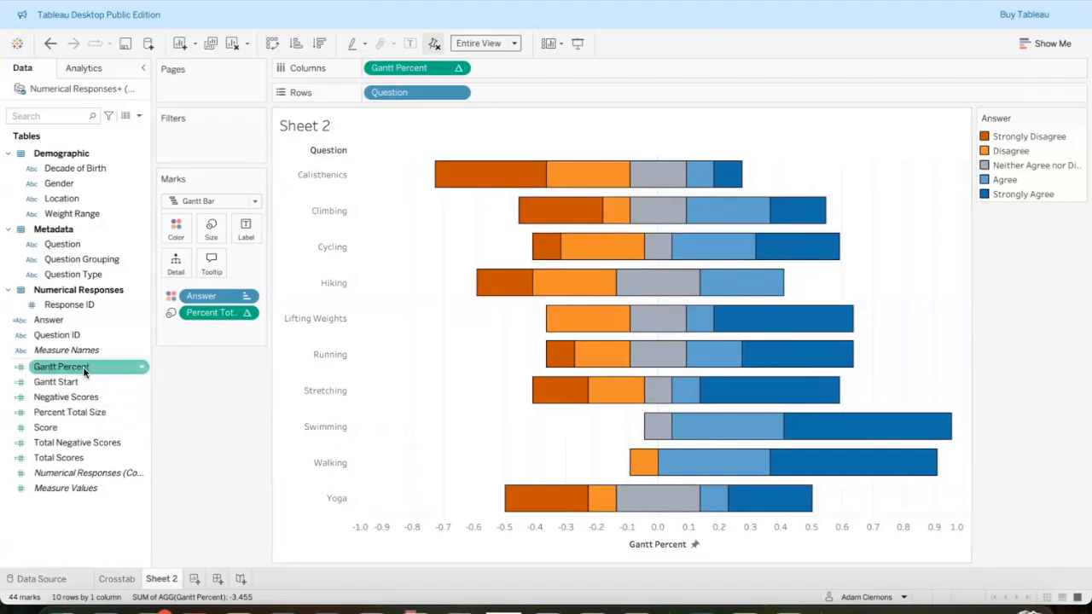
{"action": "left_click_drag", "start_coordinate": [76, 367], "coordinate": [245, 236]}
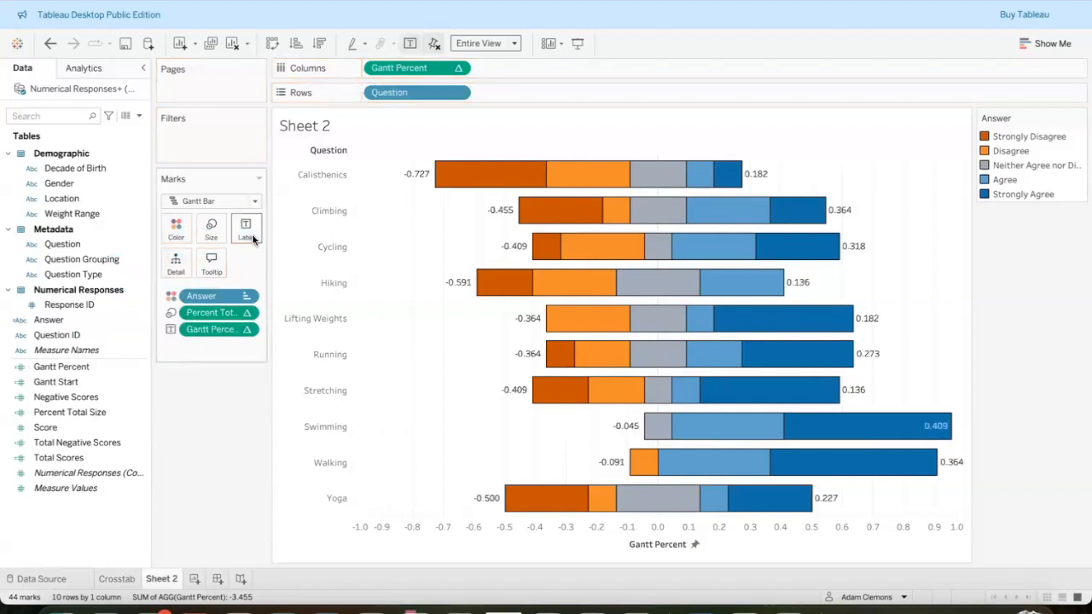
Format the Gantt Percent labels as percentages with one decimal place.
{"action": "left_click", "coordinate": [248, 331]}
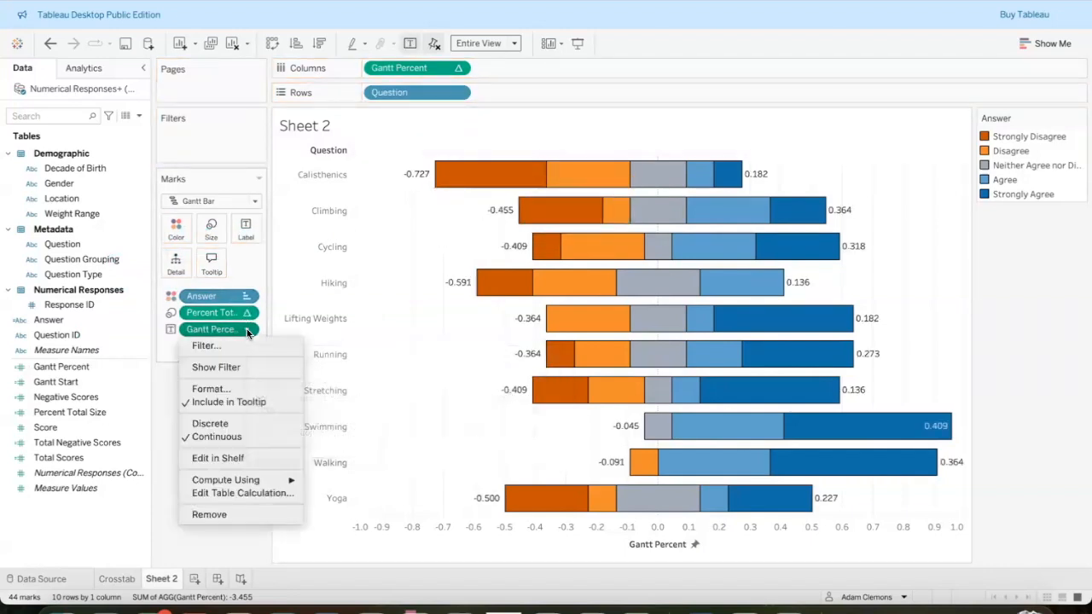
{"action": "left_click", "coordinate": [245, 392]}
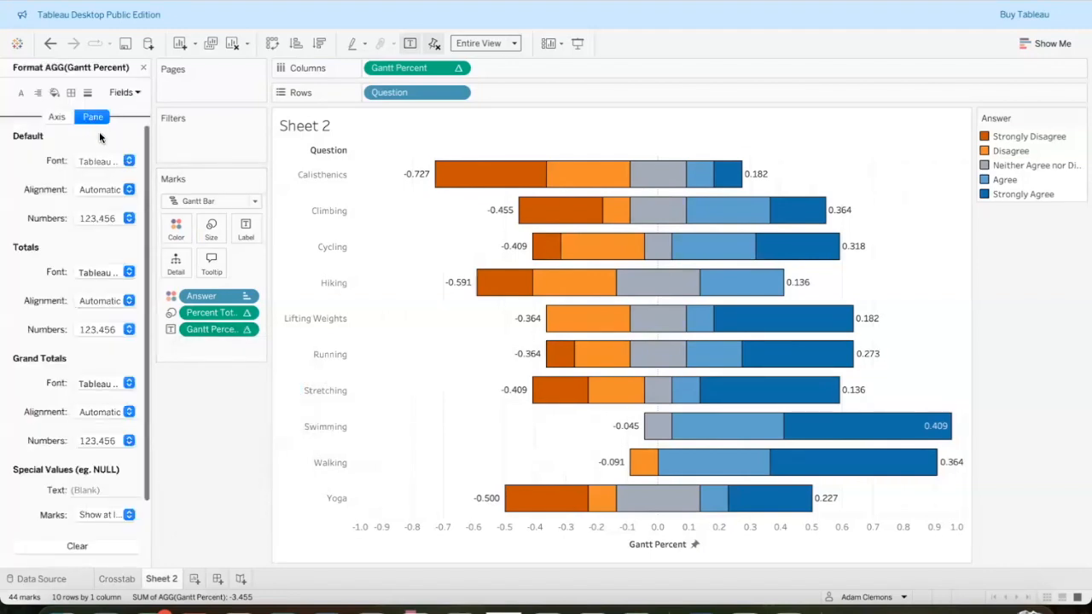
{"action": "left_click", "coordinate": [130, 219]}
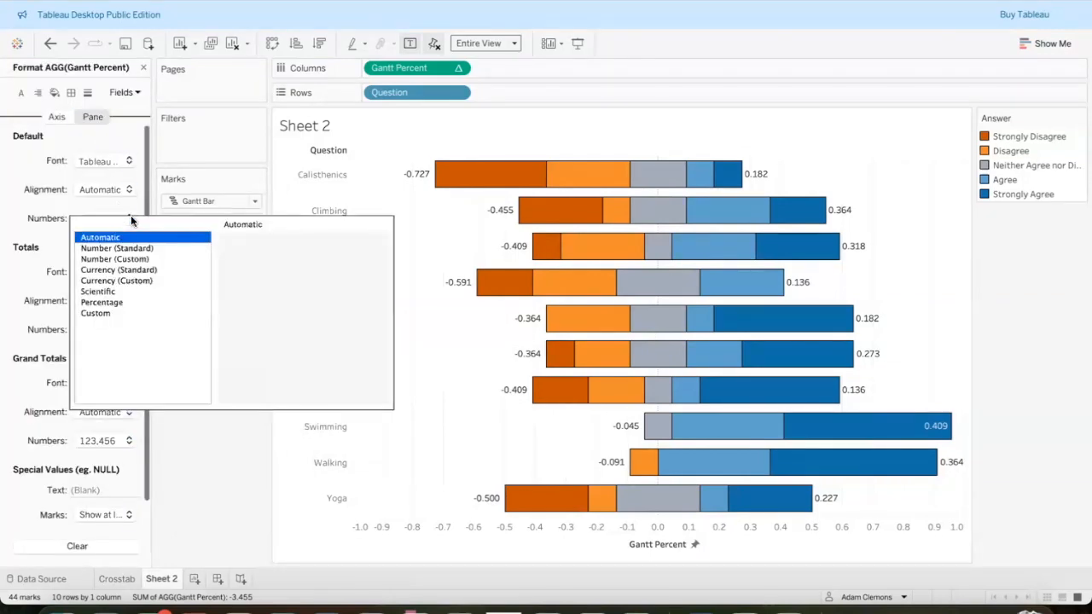
{"action": "left_click", "coordinate": [133, 302]}
{"action": "left_click", "coordinate": [266, 264]}
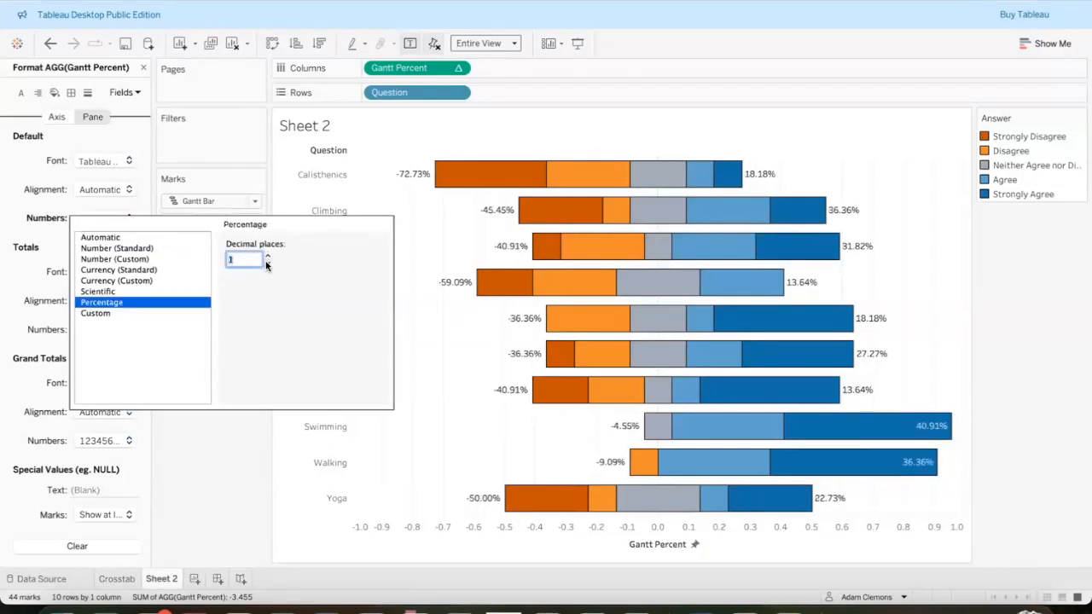
{"action": "left_click", "coordinate": [207, 427]}
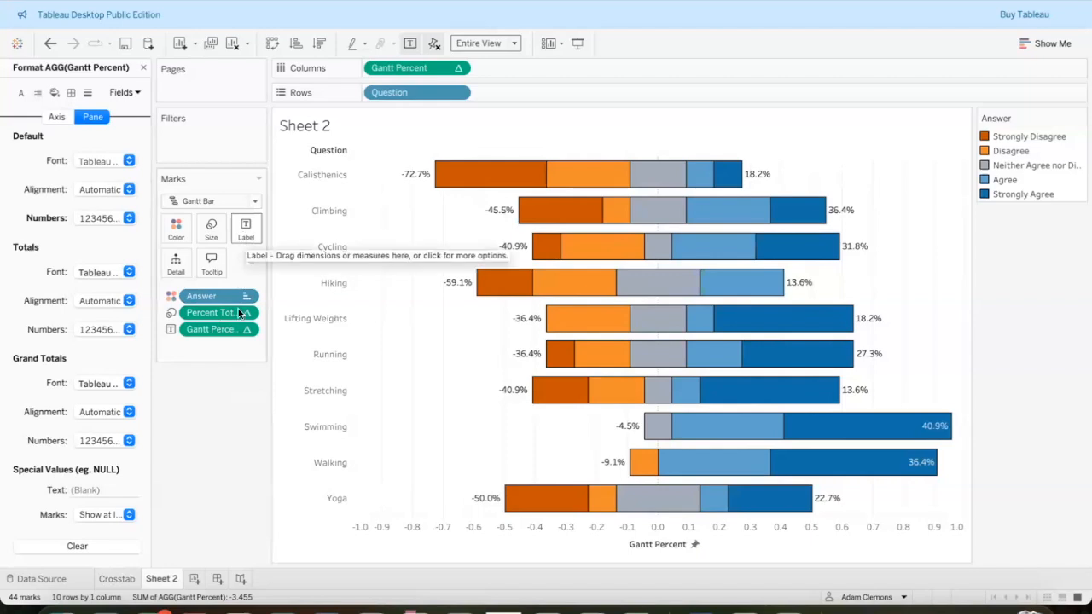
{"action": "left_click", "coordinate": [143, 67]}
Center the bar labels horizontally and allow them to overlap other marks.
{"action": "left_click", "coordinate": [245, 232]}
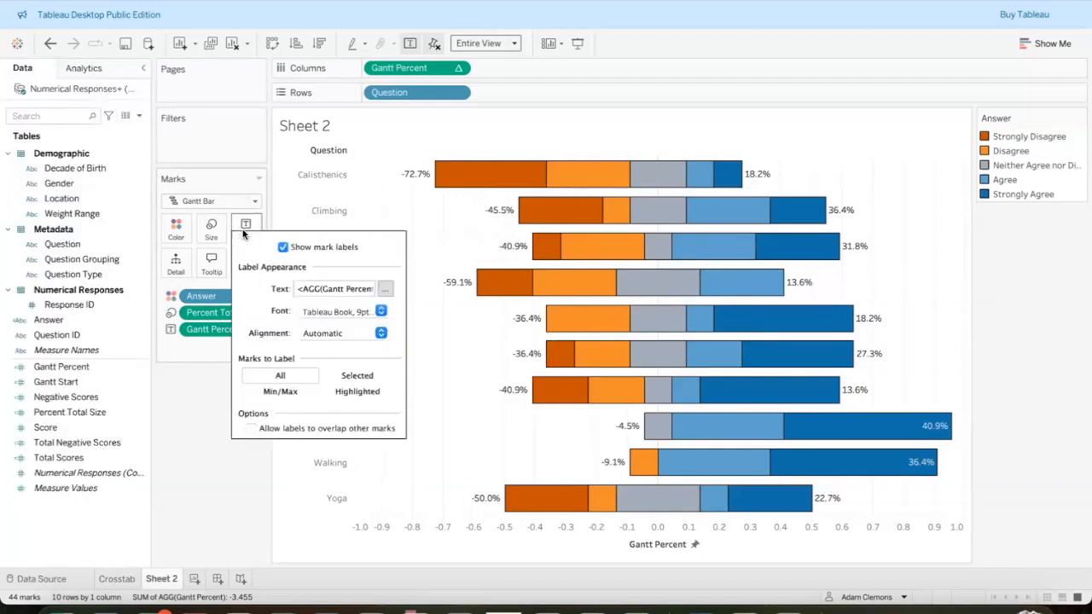
{"action": "left_click", "coordinate": [376, 334]}
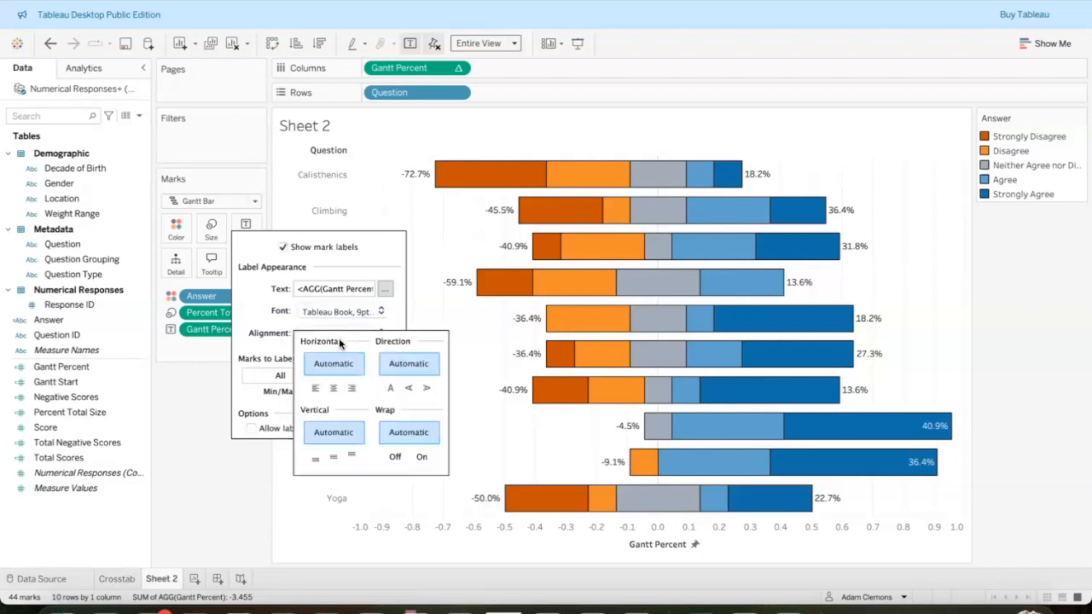
{"action": "left_click", "coordinate": [332, 391]}
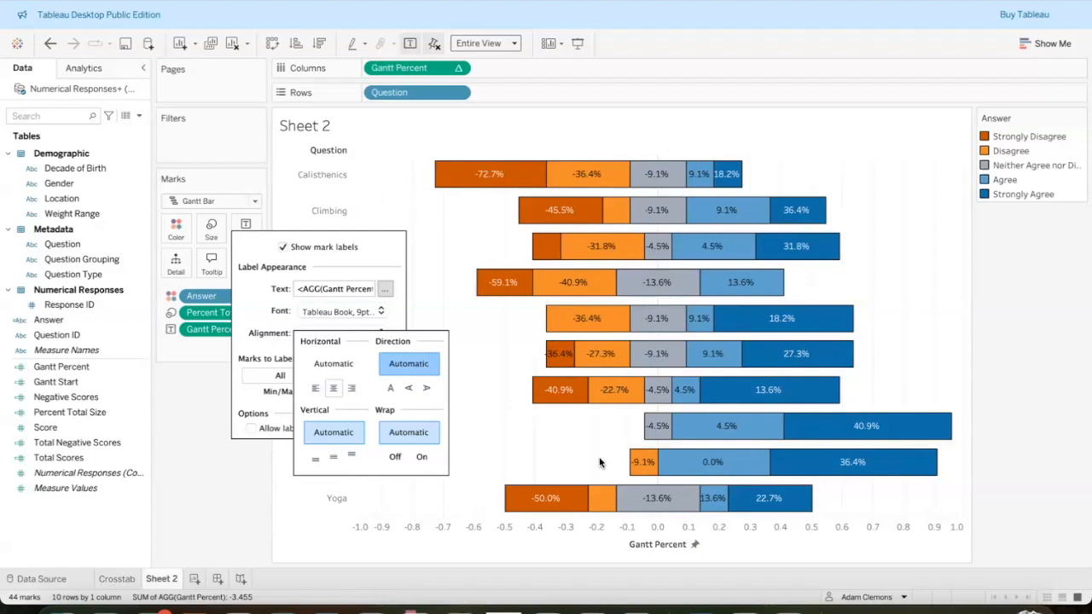
{"action": "mouse_move", "coordinate": [599, 508]}
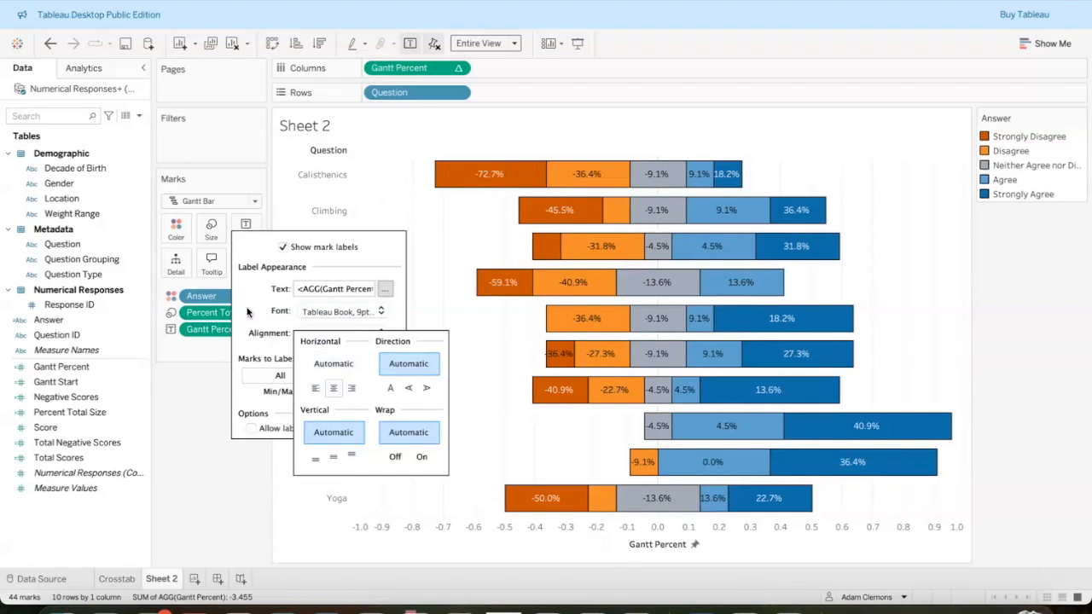
{"action": "left_click", "coordinate": [250, 399]}
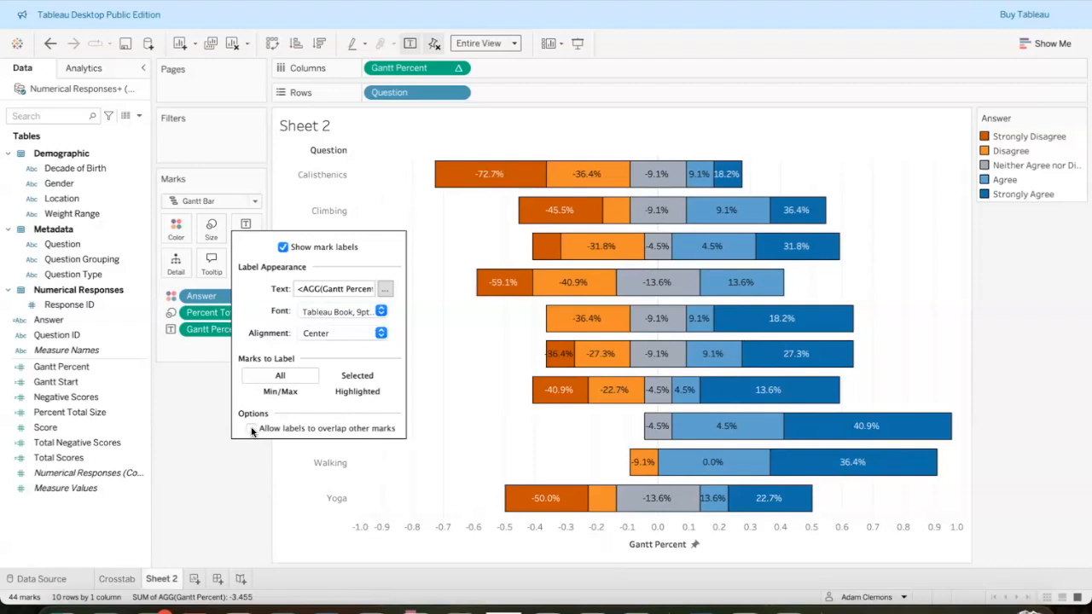
{"action": "left_click", "coordinate": [252, 429]}
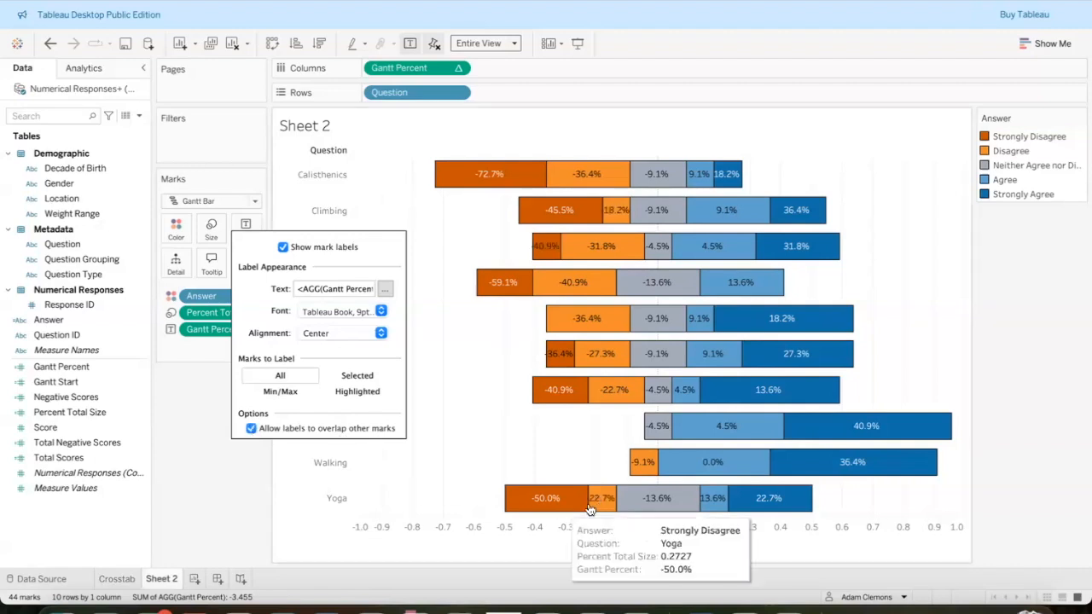
{"action": "left_click", "coordinate": [247, 487]}
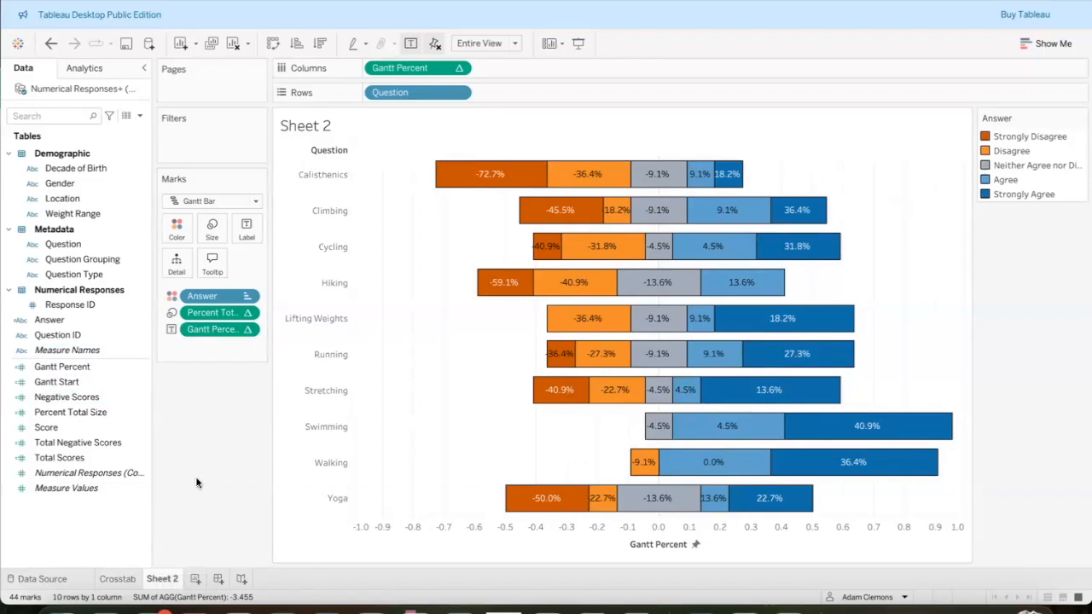
Add Score to Columns beside Gantt Percent and remove the Answer, Percent Total Size and Gantt Percent fields from the Score marks.
{"action": "left_click_drag", "start_coordinate": [51, 428], "coordinate": [541, 72]}
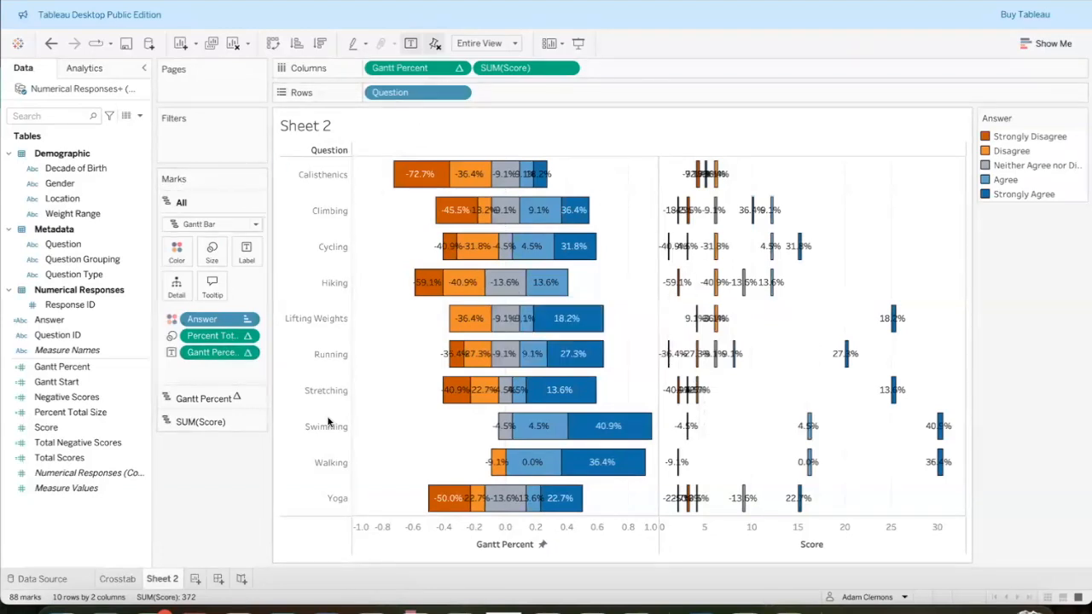
{"action": "left_click", "coordinate": [185, 413]}
{"action": "left_click", "coordinate": [202, 226]}
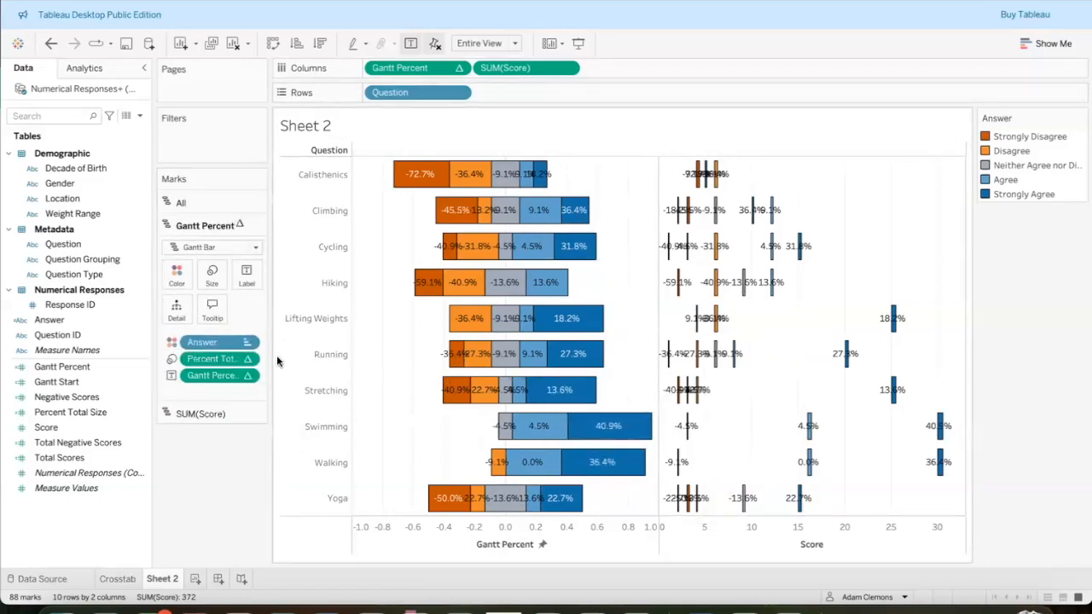
{"action": "left_click", "coordinate": [206, 414]}
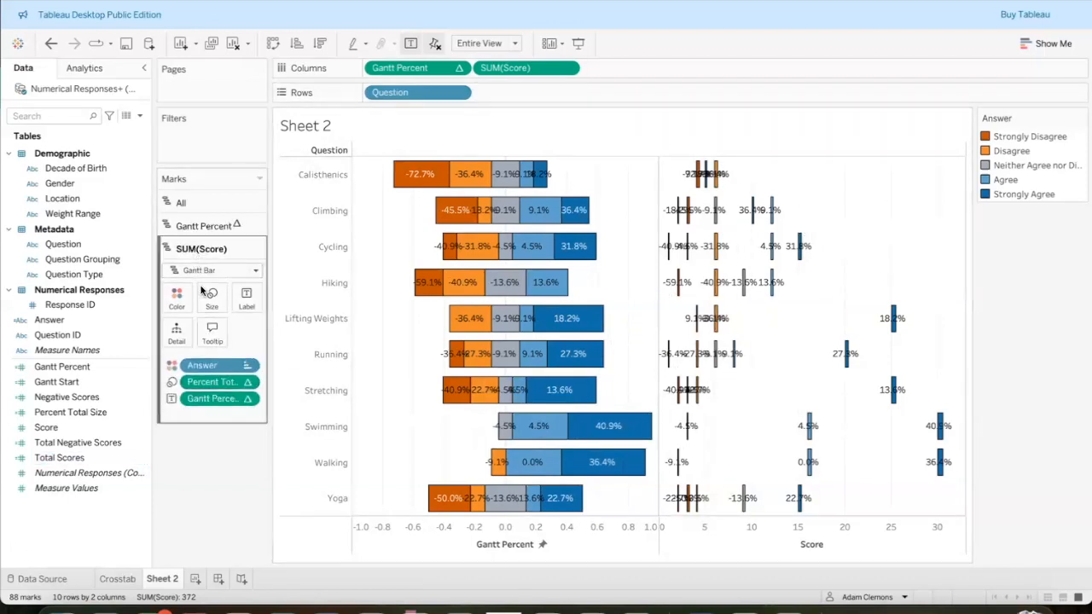
{"action": "left_click_drag", "start_coordinate": [207, 359], "coordinate": [213, 439]}
{"action": "left_click_drag", "start_coordinate": [207, 365], "coordinate": [203, 477]}
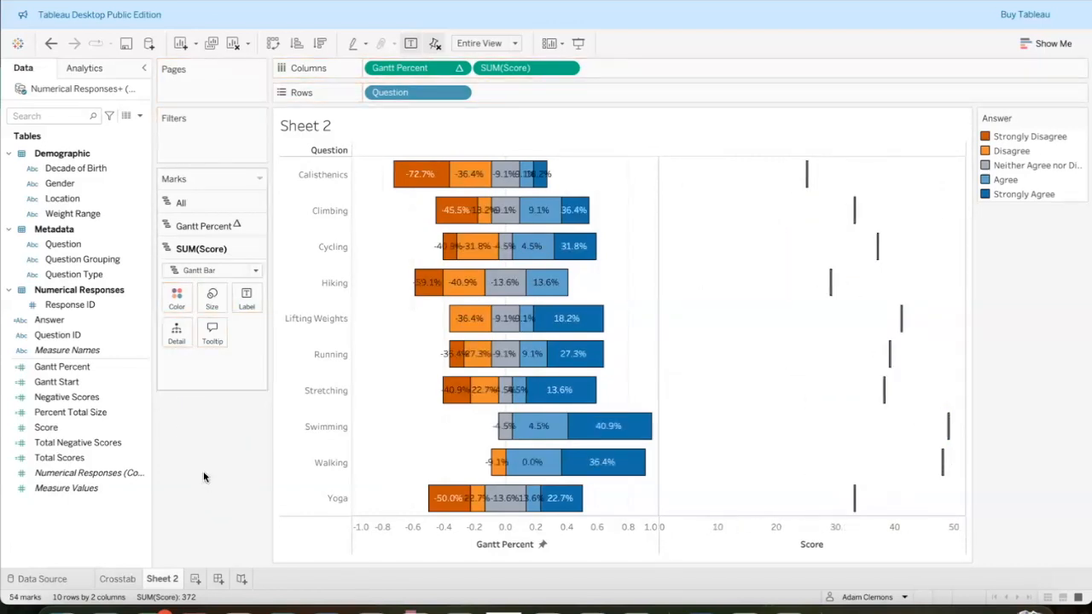
{"action": "mouse_move", "coordinate": [804, 180]}
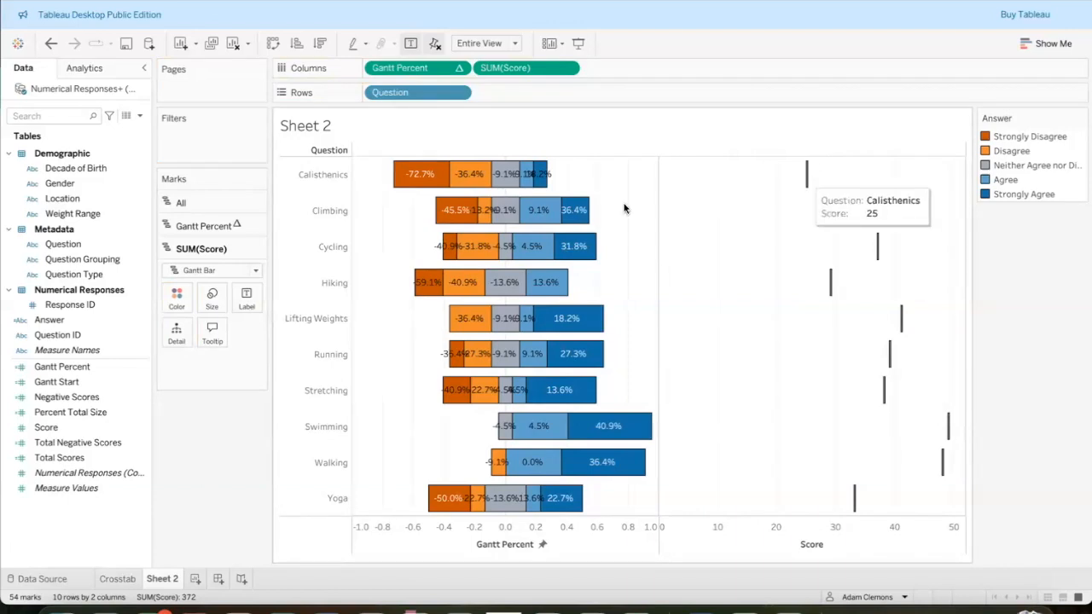
Change the aggregation of the Score measure on Columns to Average.
{"action": "left_click", "coordinate": [567, 70]}
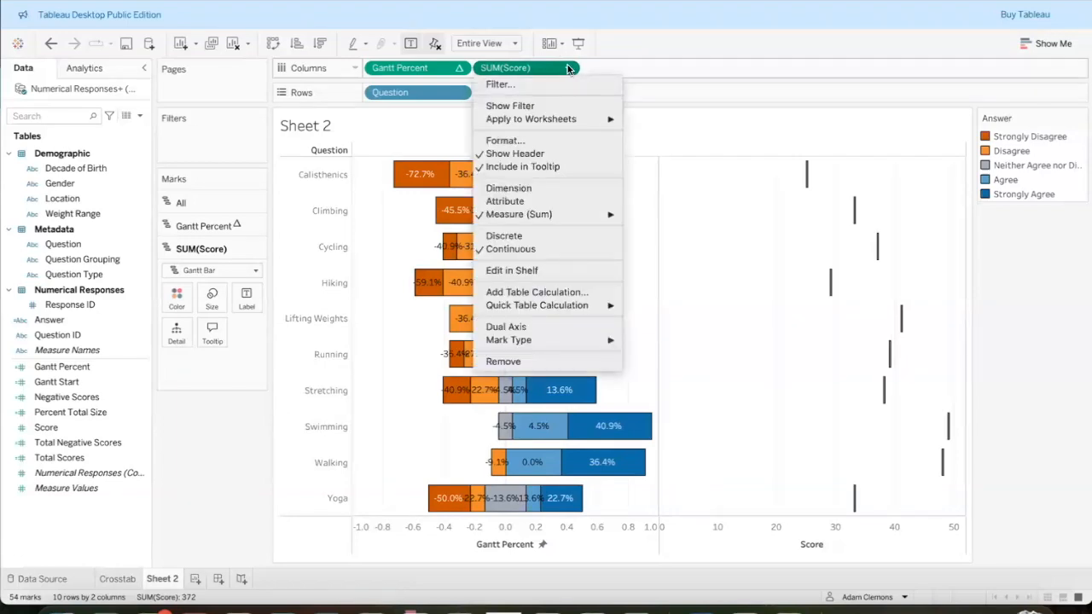
{"action": "mouse_move", "coordinate": [580, 214]}
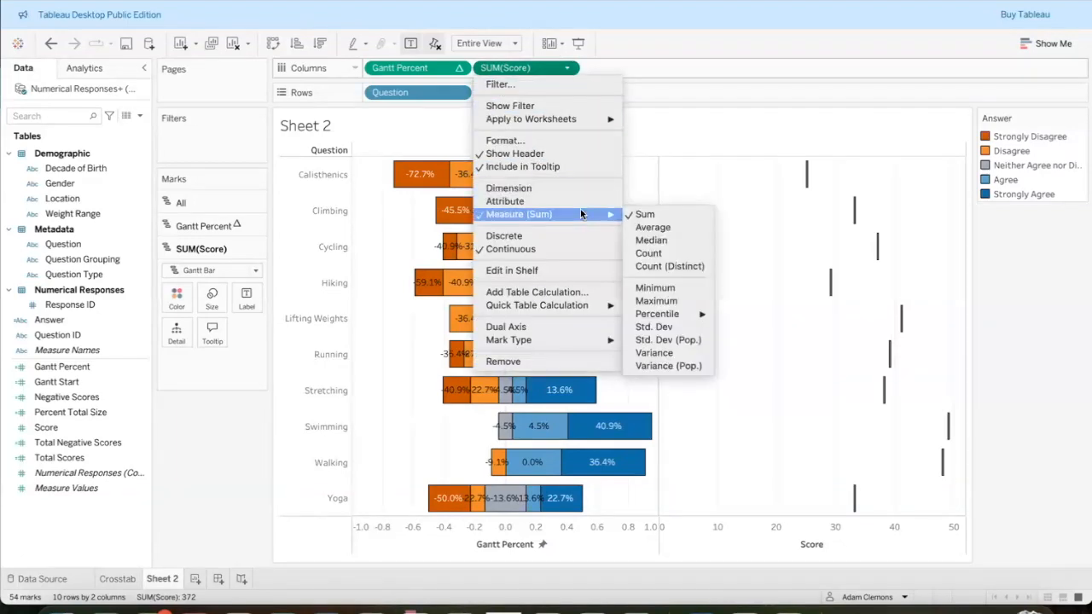
{"action": "left_click", "coordinate": [650, 227]}
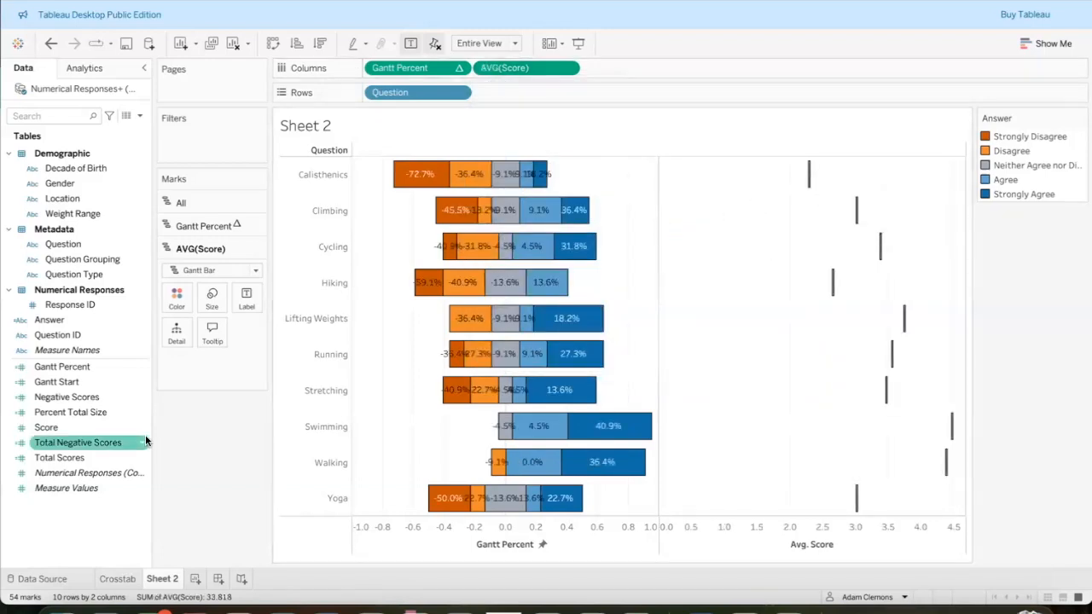
Change the average Score marks to circles and color them yellow.
{"action": "left_click", "coordinate": [253, 270]}
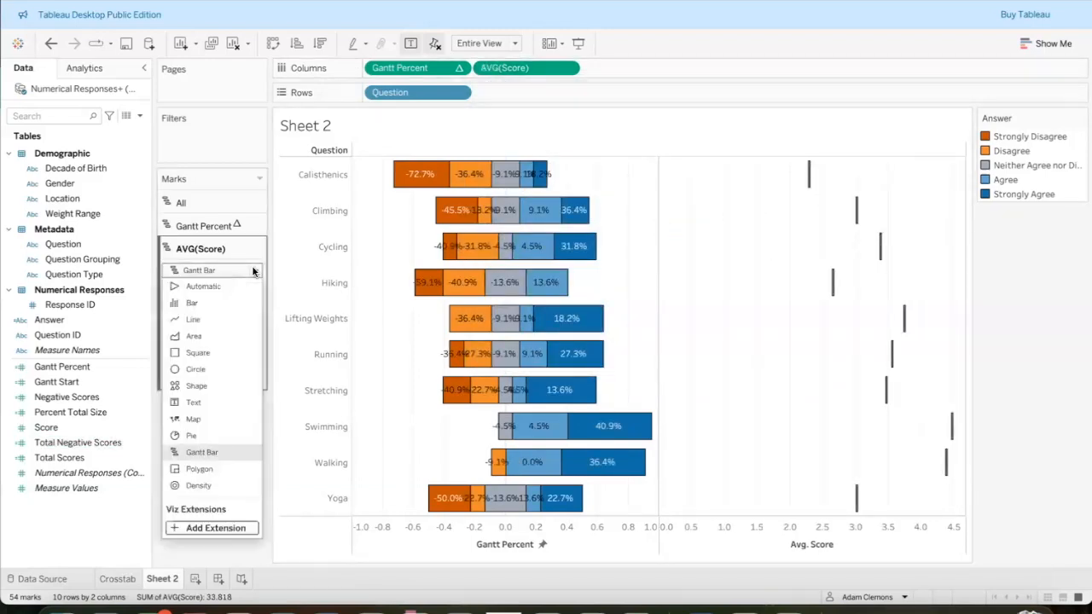
{"action": "left_click", "coordinate": [220, 370]}
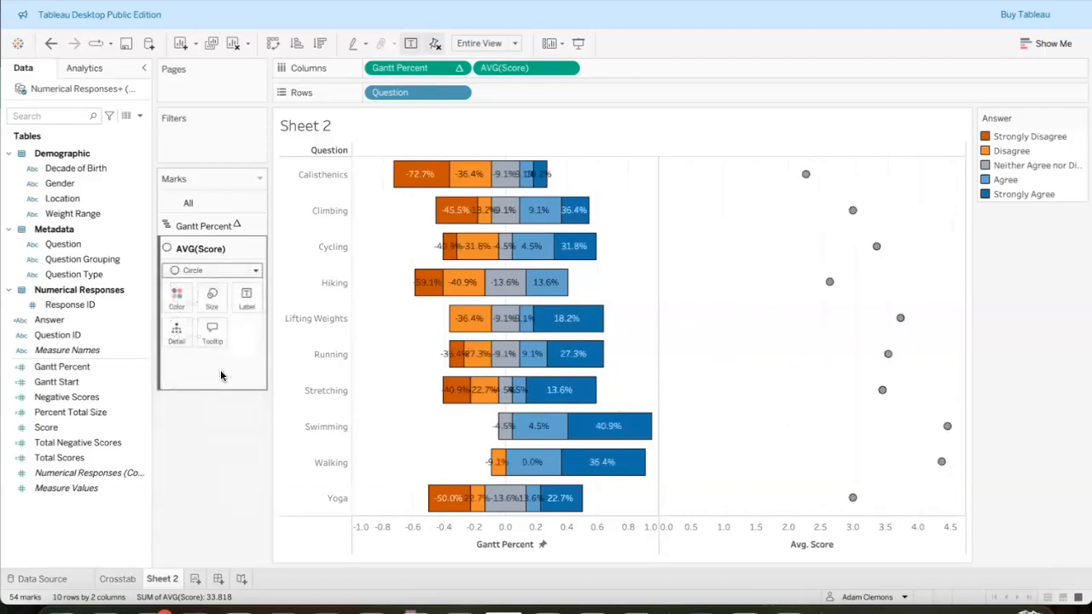
{"action": "left_click", "coordinate": [177, 295]}
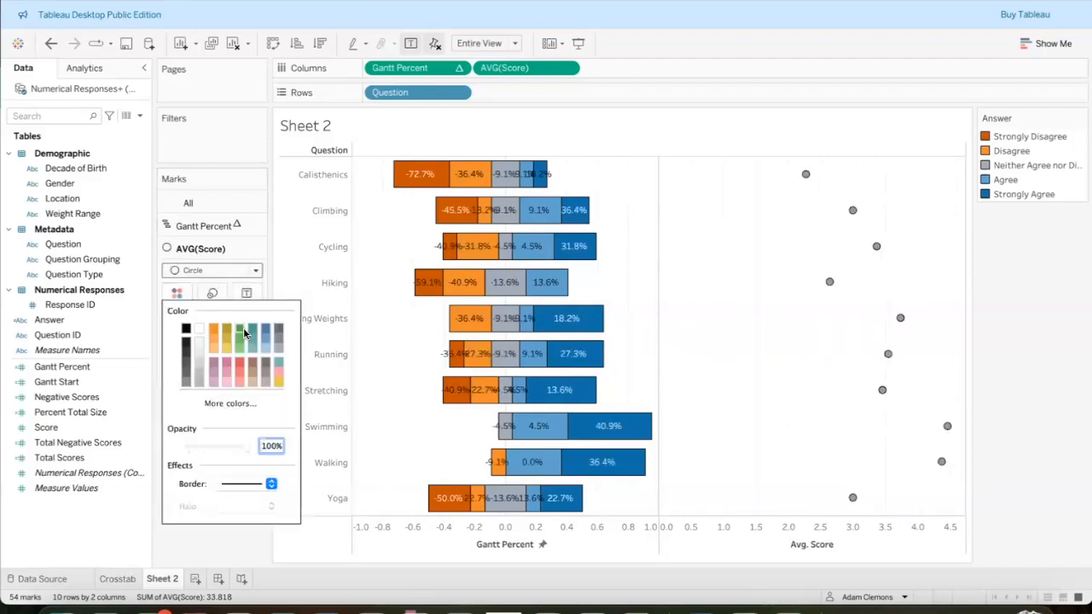
{"action": "left_click", "coordinate": [279, 385]}
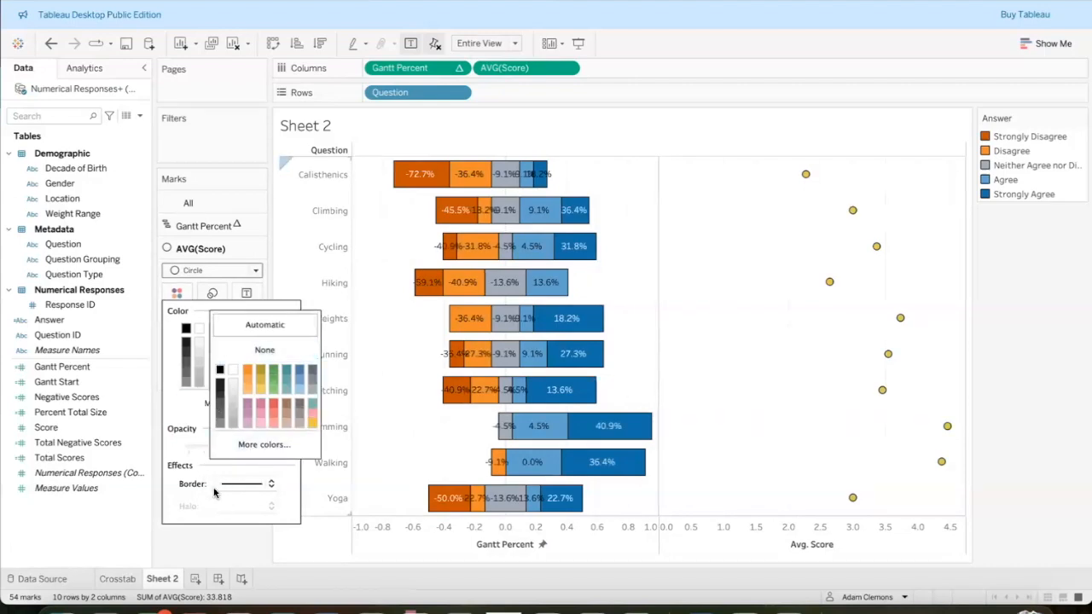
{"action": "left_click", "coordinate": [224, 565]}
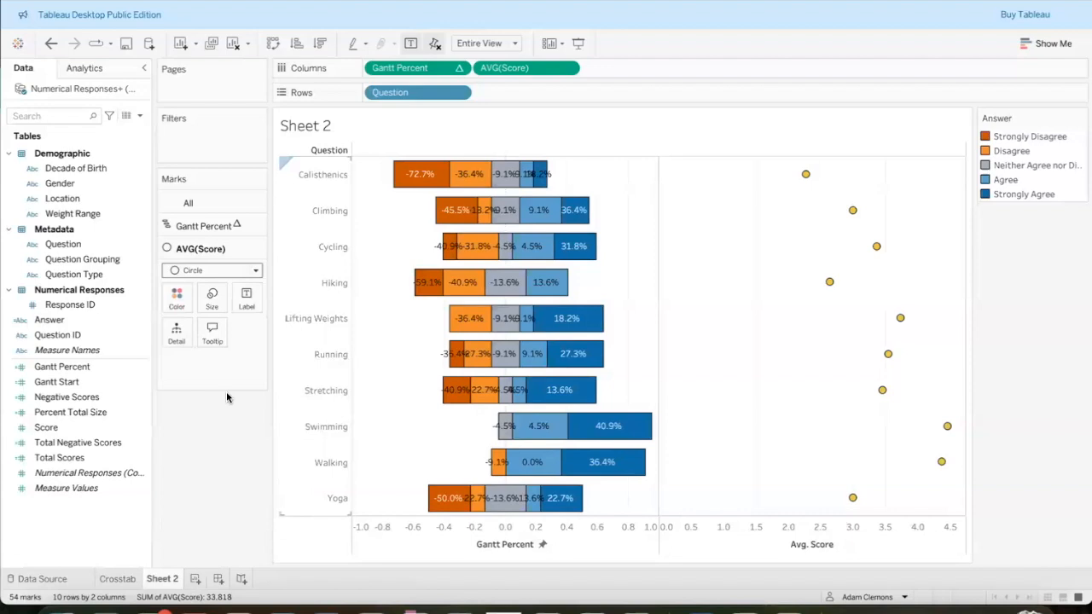
Enlarge the average Score circles so that a number label fits inside each one.
{"action": "left_click", "coordinate": [218, 299]}
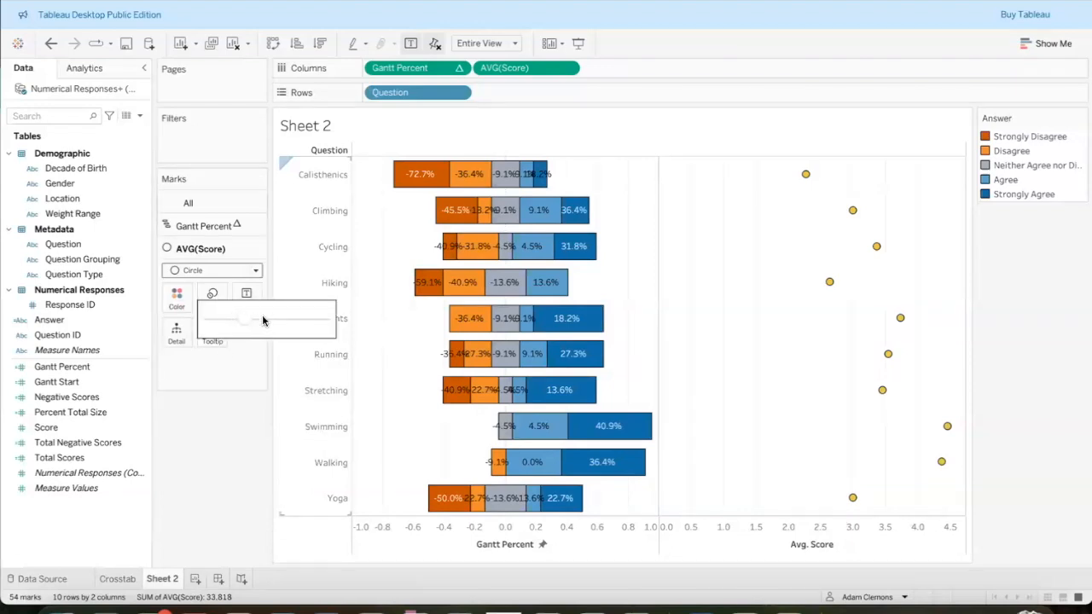
{"action": "left_click_drag", "start_coordinate": [268, 320], "coordinate": [282, 320]}
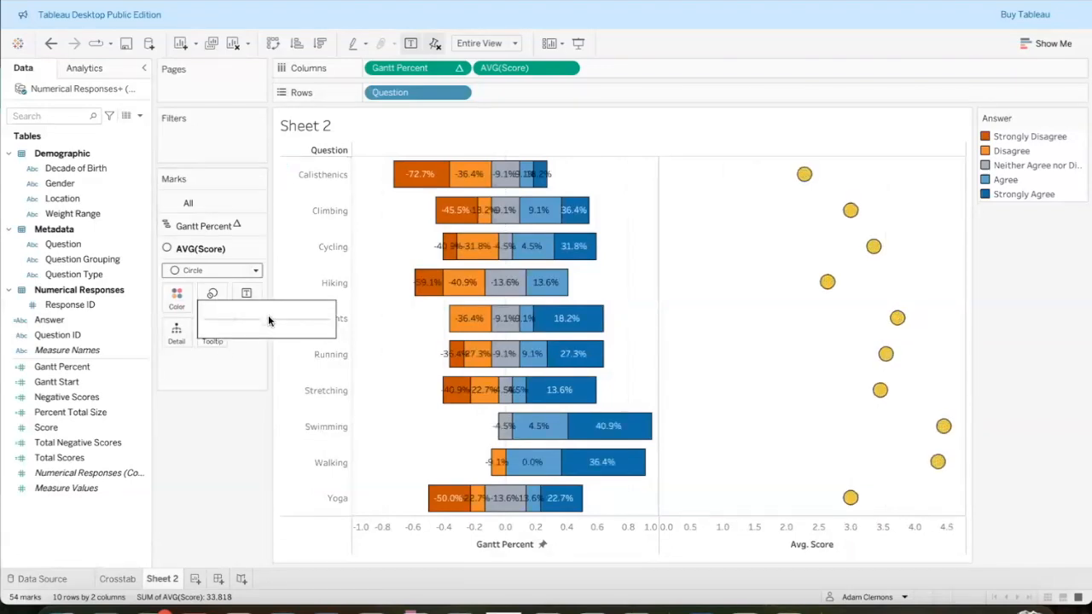
{"action": "left_click_drag", "start_coordinate": [281, 320], "coordinate": [290, 320]}
{"action": "left_click", "coordinate": [225, 461]}
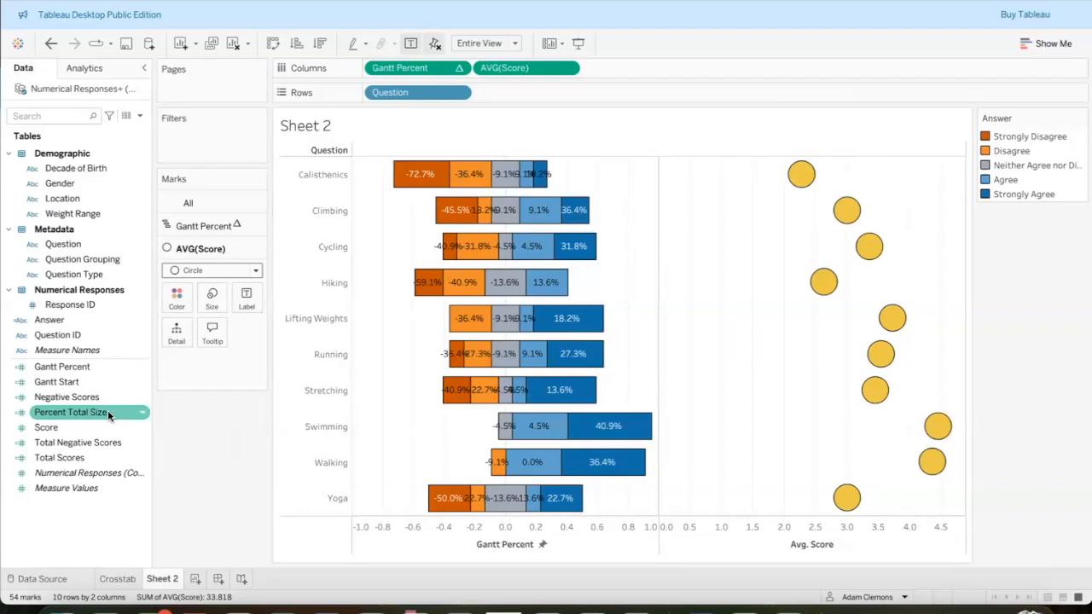
Label the average Score circles with the Score field, aggregated as Average.
{"action": "left_click_drag", "start_coordinate": [103, 423], "coordinate": [249, 298]}
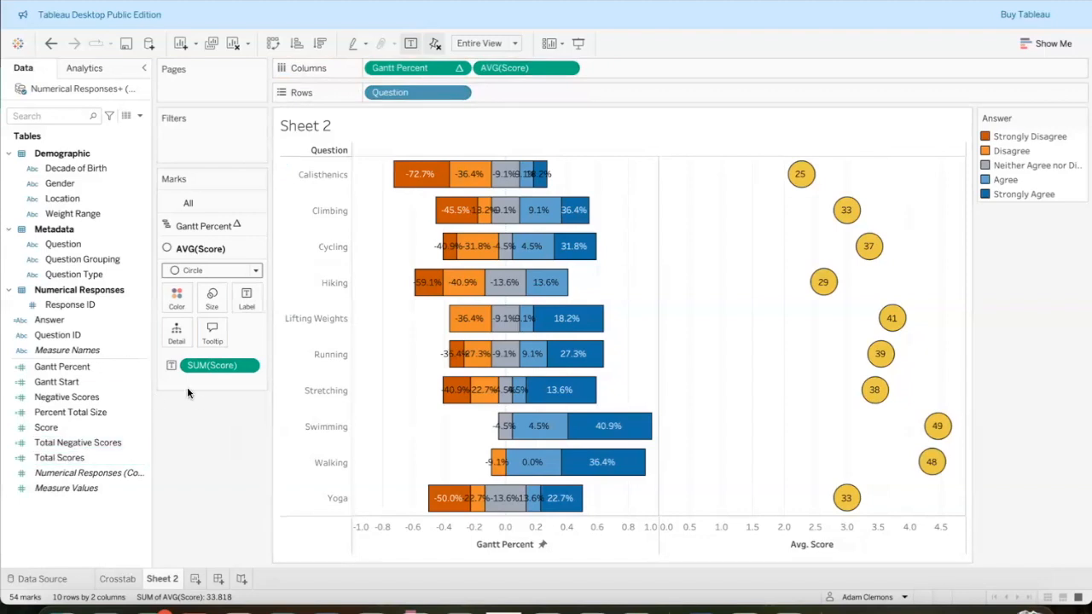
{"action": "right_click", "coordinate": [249, 365]}
{"action": "mouse_move", "coordinate": [277, 476]}
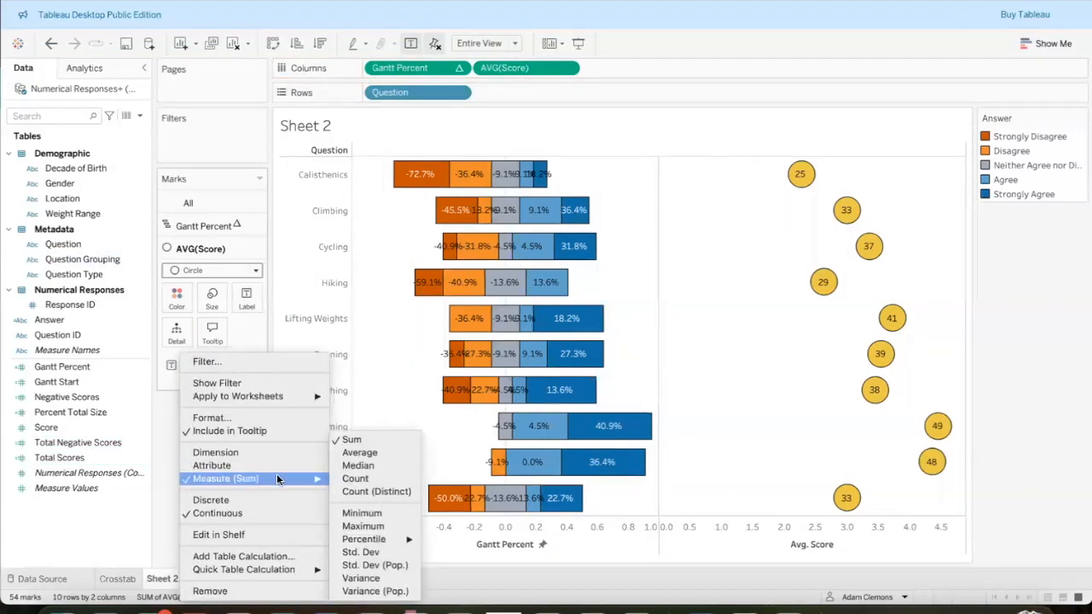
{"action": "left_click", "coordinate": [376, 454]}
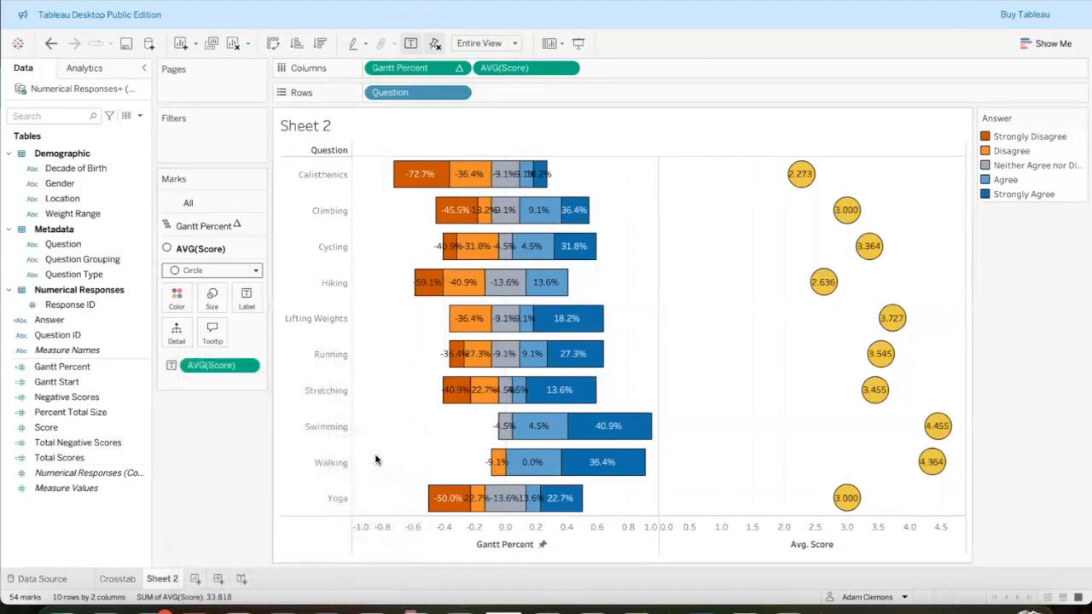
Format the average Score labels as a custom number with 2 decimal places and check the label options.
{"action": "right_click", "coordinate": [241, 364]}
{"action": "left_click", "coordinate": [236, 419]}
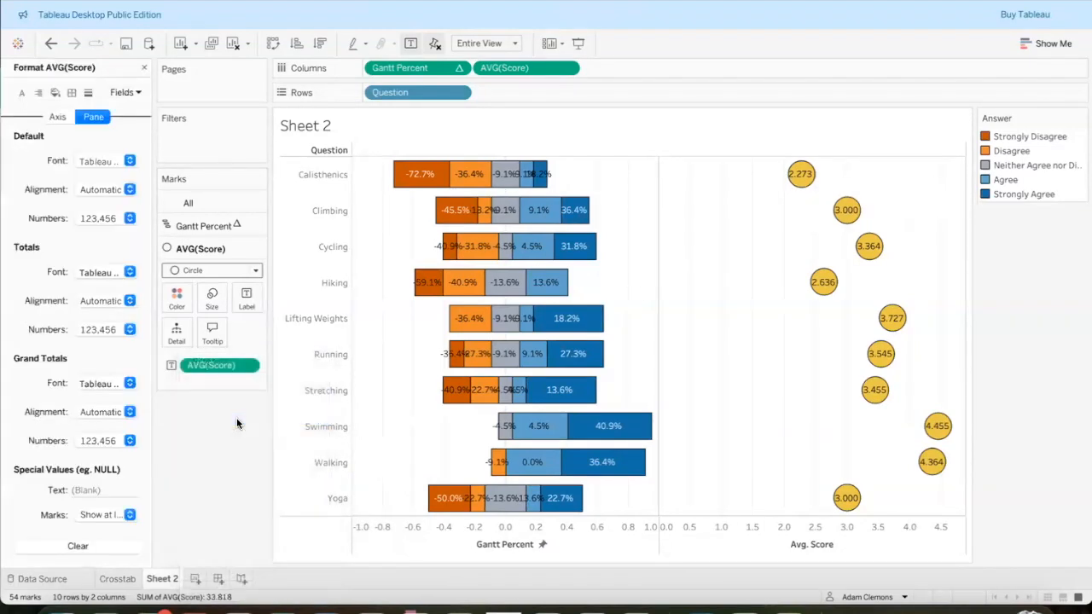
{"action": "left_click", "coordinate": [128, 219]}
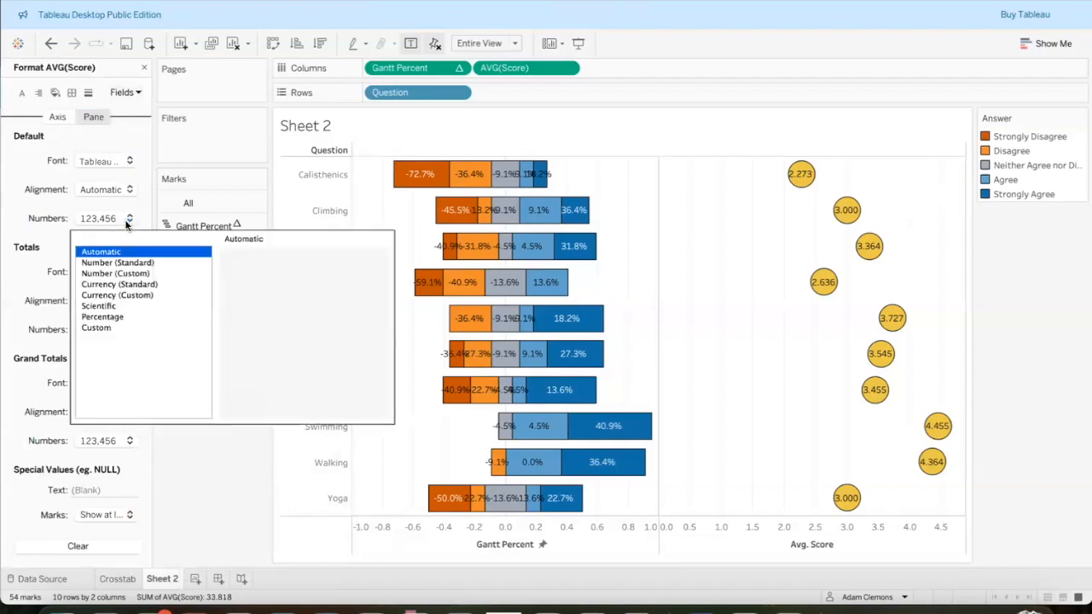
{"action": "left_click", "coordinate": [120, 274]}
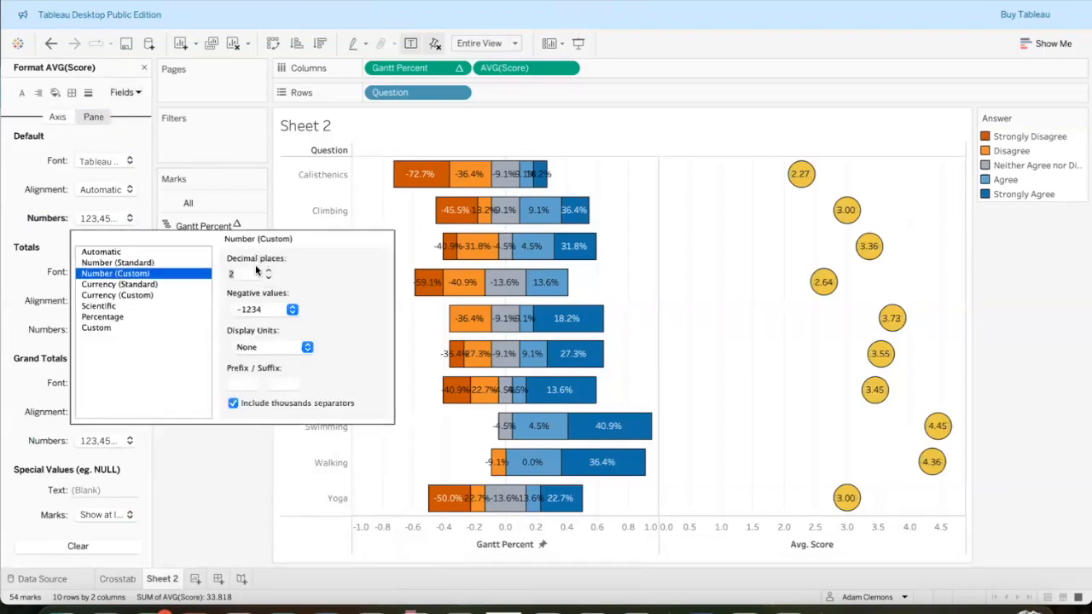
{"action": "left_click", "coordinate": [219, 499]}
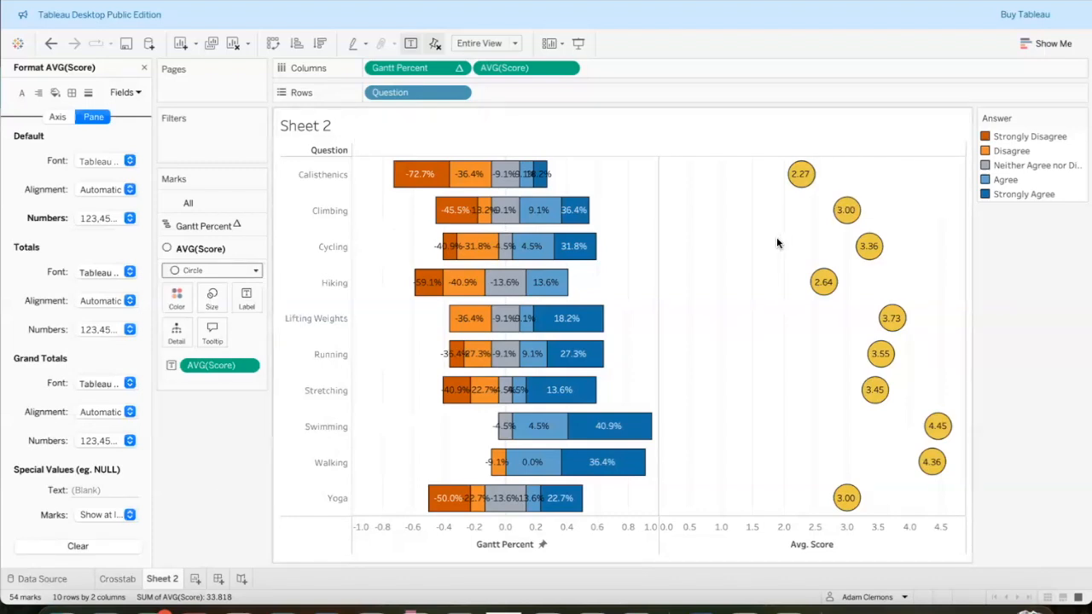
{"action": "left_click", "coordinate": [246, 296]}
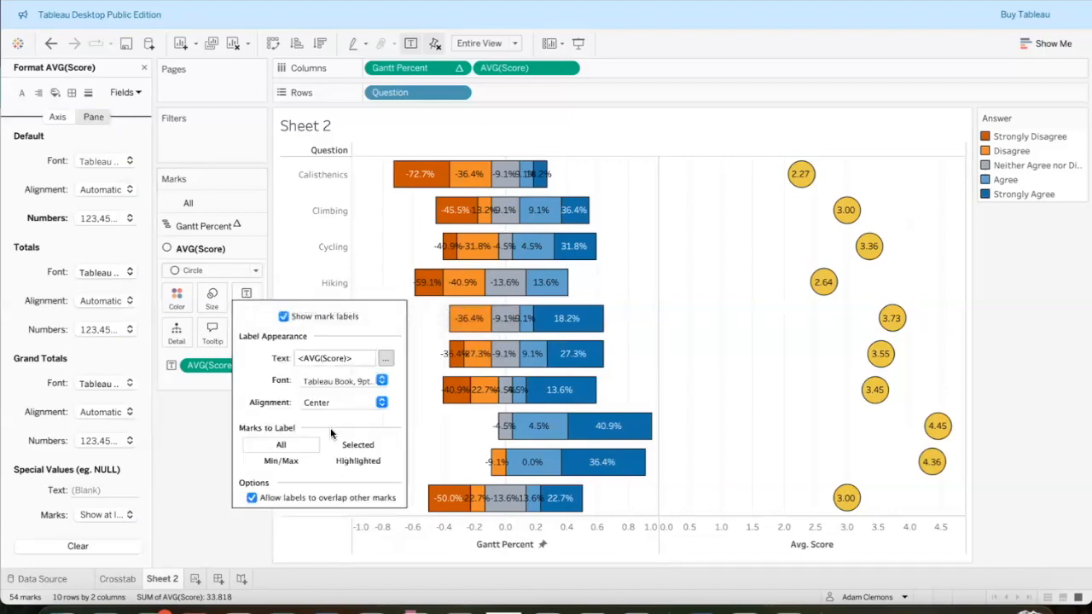
{"action": "left_click", "coordinate": [178, 490]}
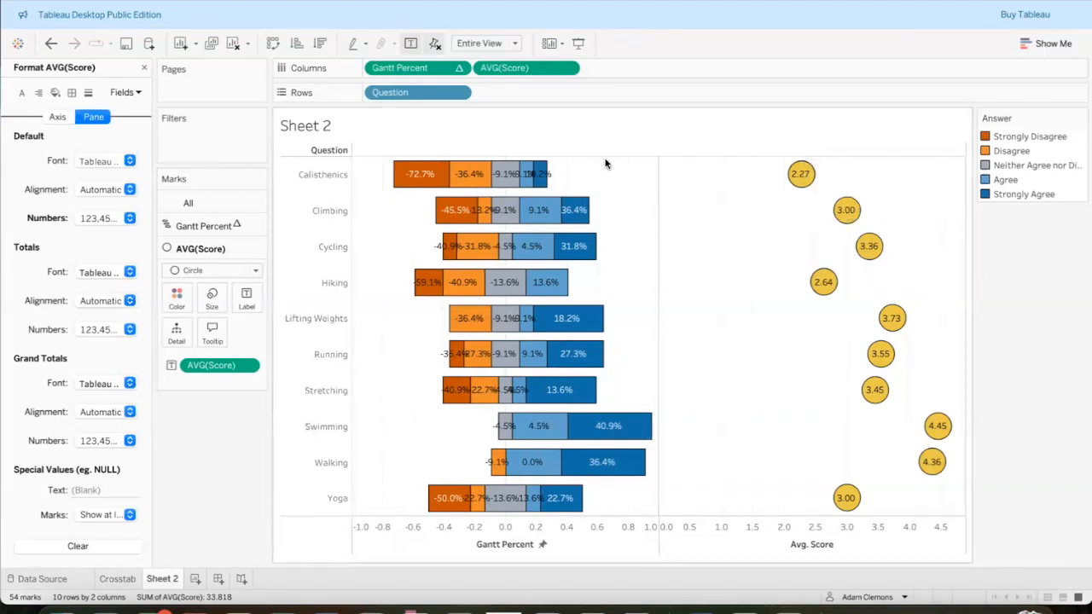
Combine average Score with Gantt Percent as a dual axis and fix the Avg. Score axis range from 1 to 5.
{"action": "left_click", "coordinate": [565, 70]}
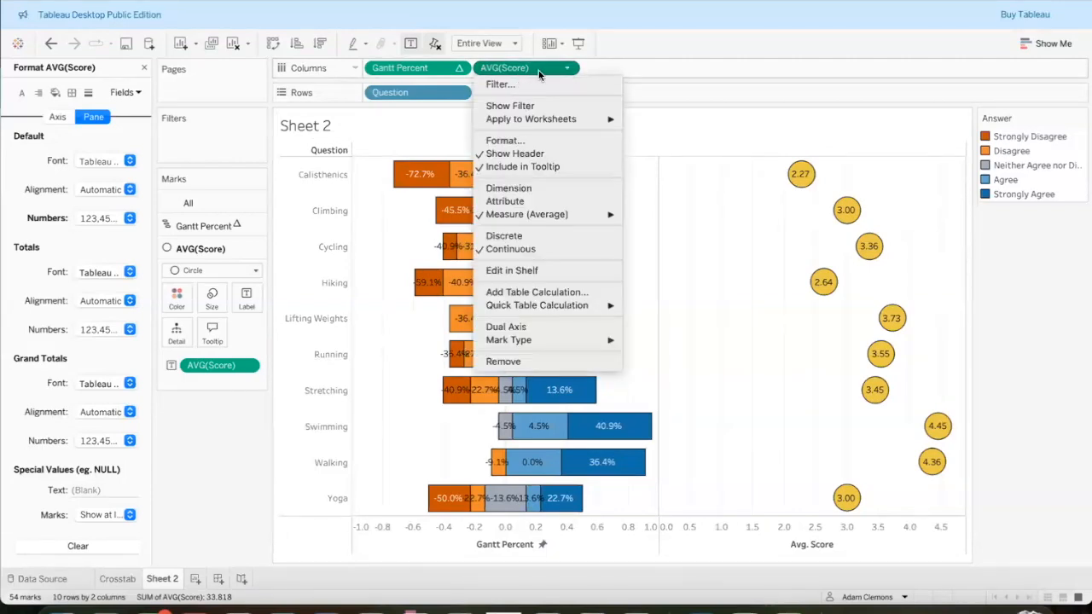
{"action": "left_click", "coordinate": [516, 327]}
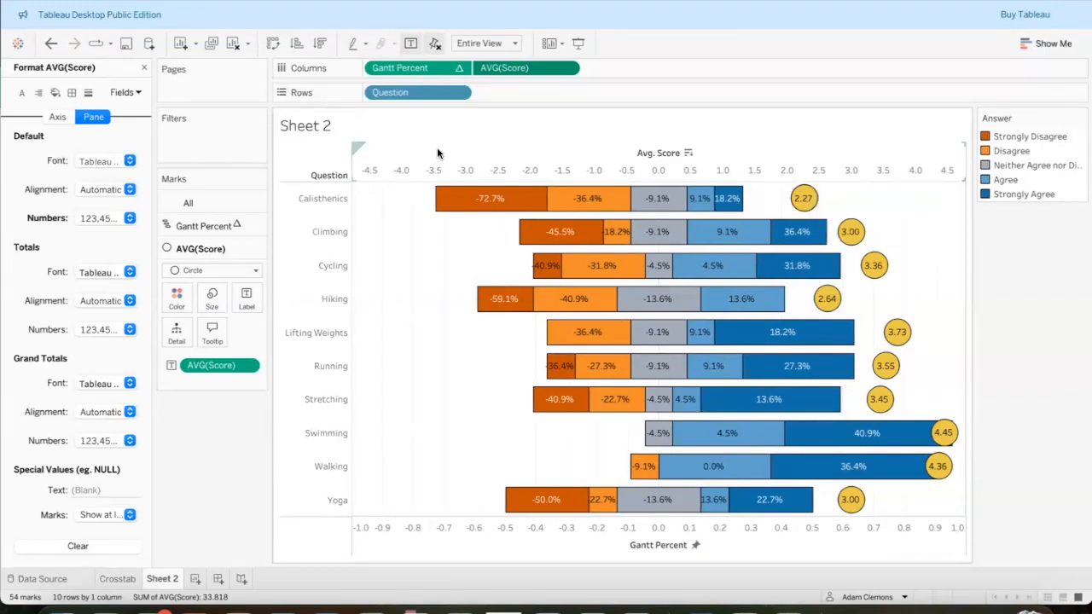
{"action": "right_click", "coordinate": [394, 154]}
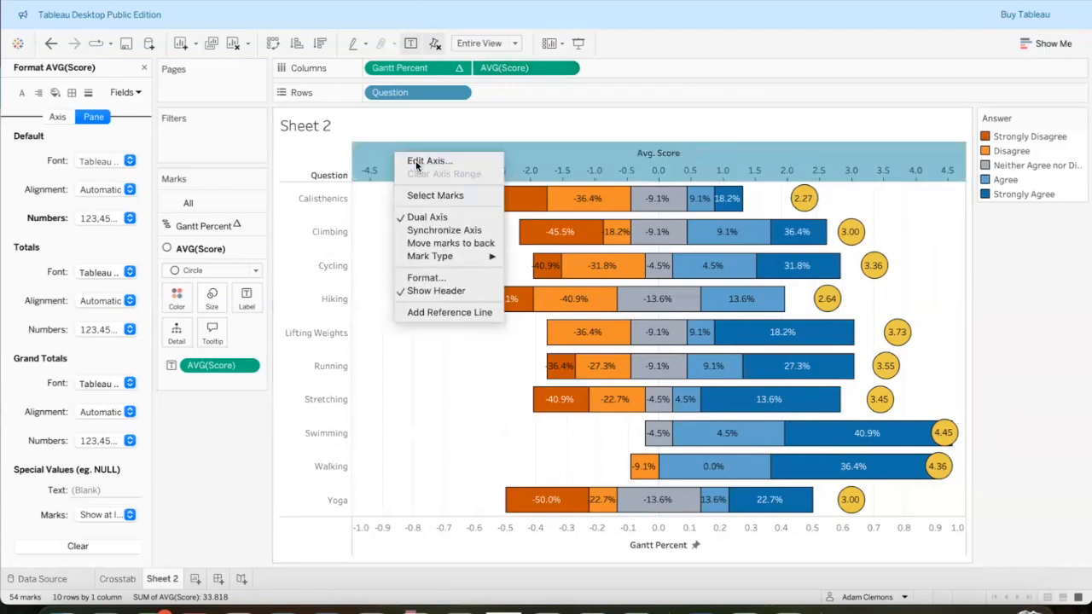
{"action": "left_click", "coordinate": [418, 161]}
{"action": "left_click", "coordinate": [410, 221]}
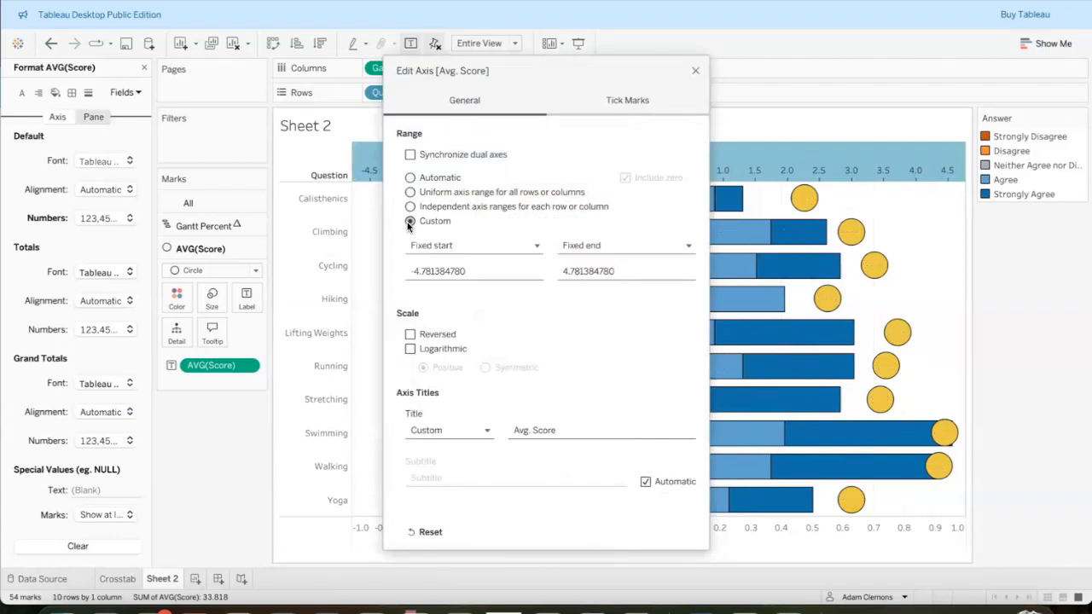
{"action": "left_click", "coordinate": [437, 271]}
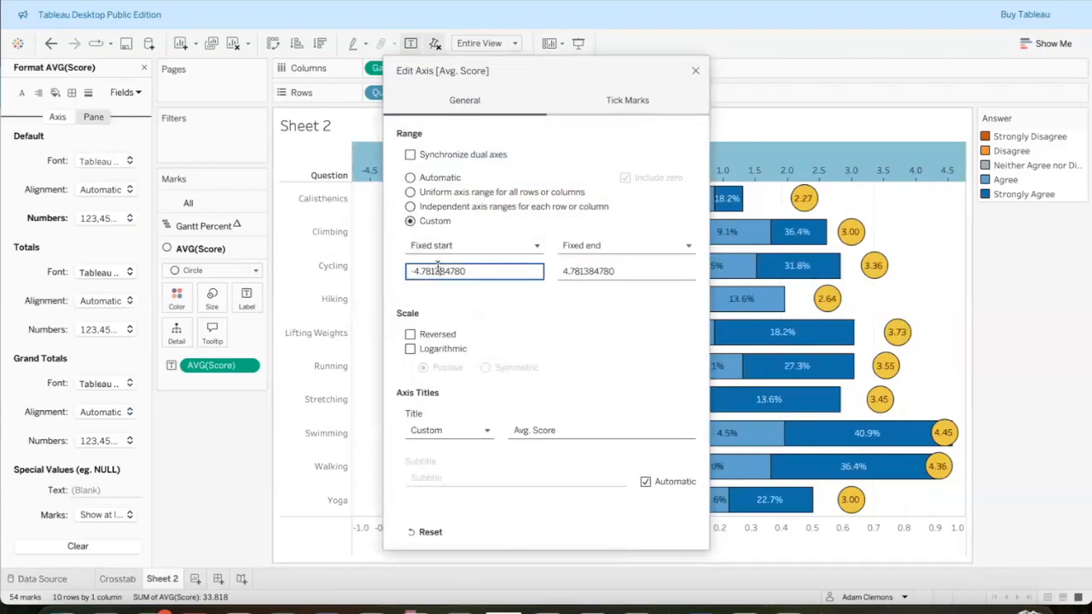
{"action": "type", "text": "1"}
{"action": "left_click", "coordinate": [630, 266]}
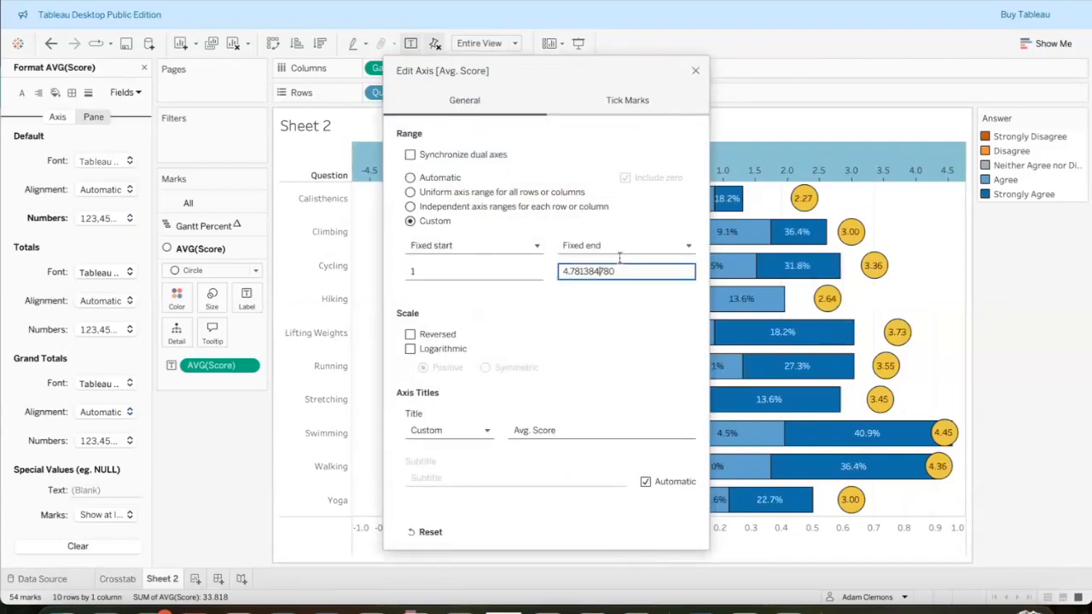
{"action": "type", "text": "5"}
{"action": "left_click", "coordinate": [634, 319]}
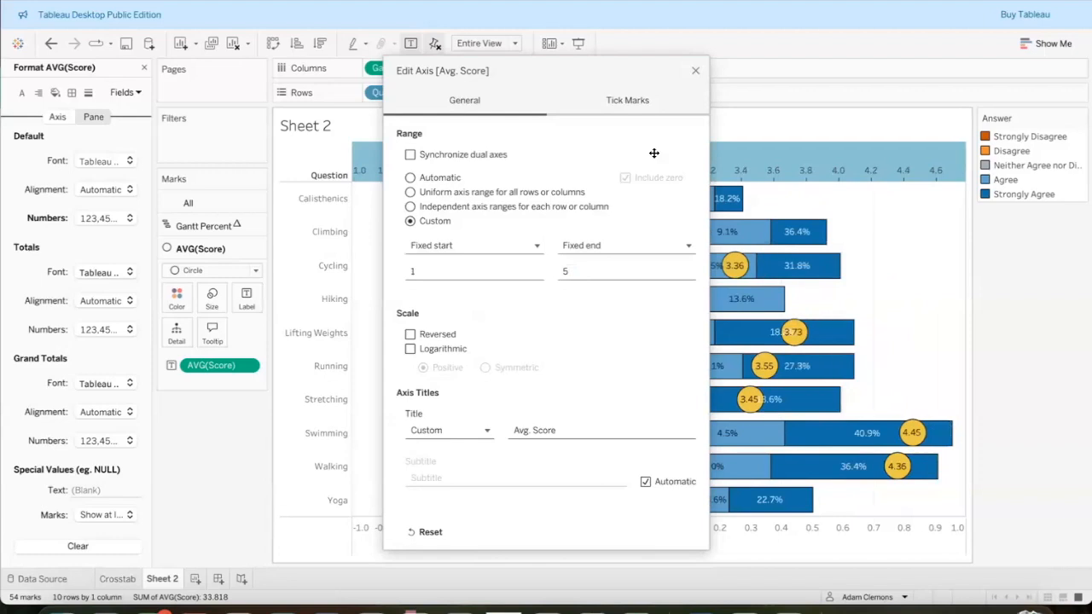
{"action": "left_click", "coordinate": [695, 71]}
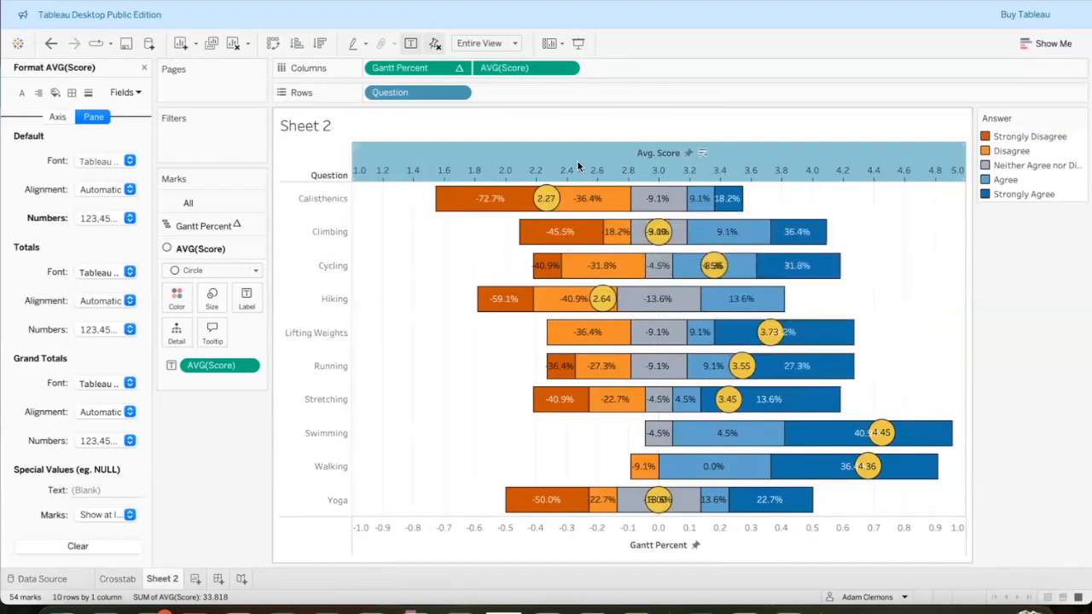
Hide the header of the Gantt Percent axis.
{"action": "right_click", "coordinate": [530, 148]}
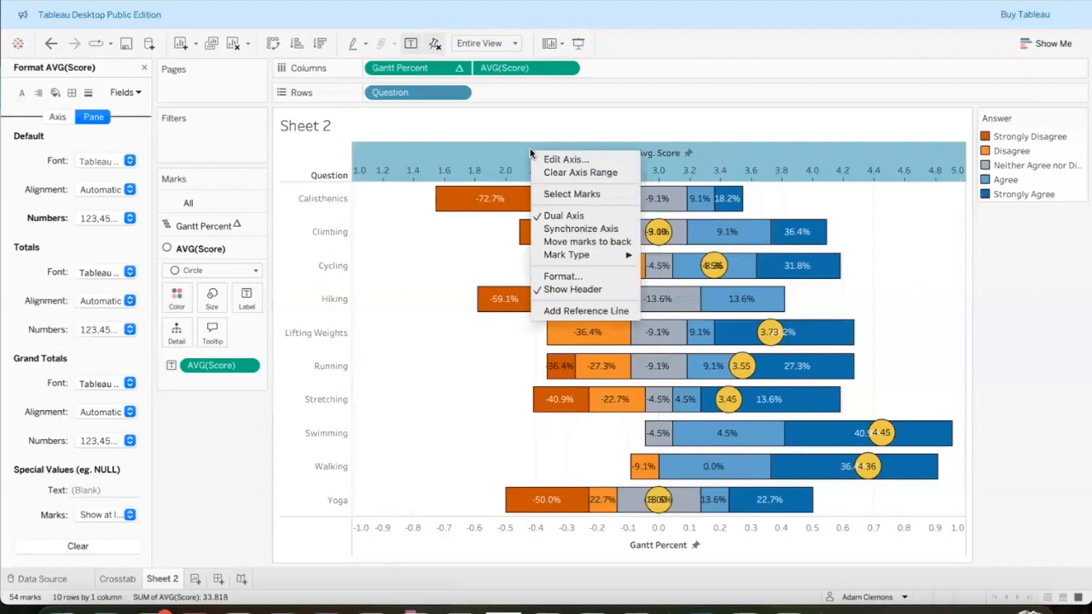
{"action": "left_click", "coordinate": [437, 292]}
{"action": "right_click", "coordinate": [476, 542]}
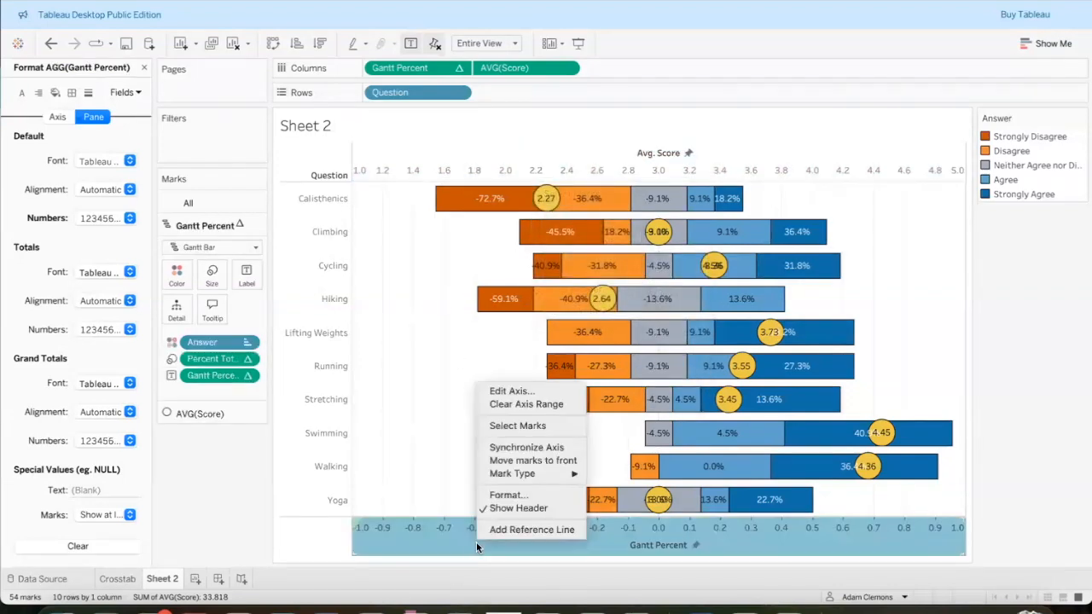
{"action": "left_click", "coordinate": [503, 509]}
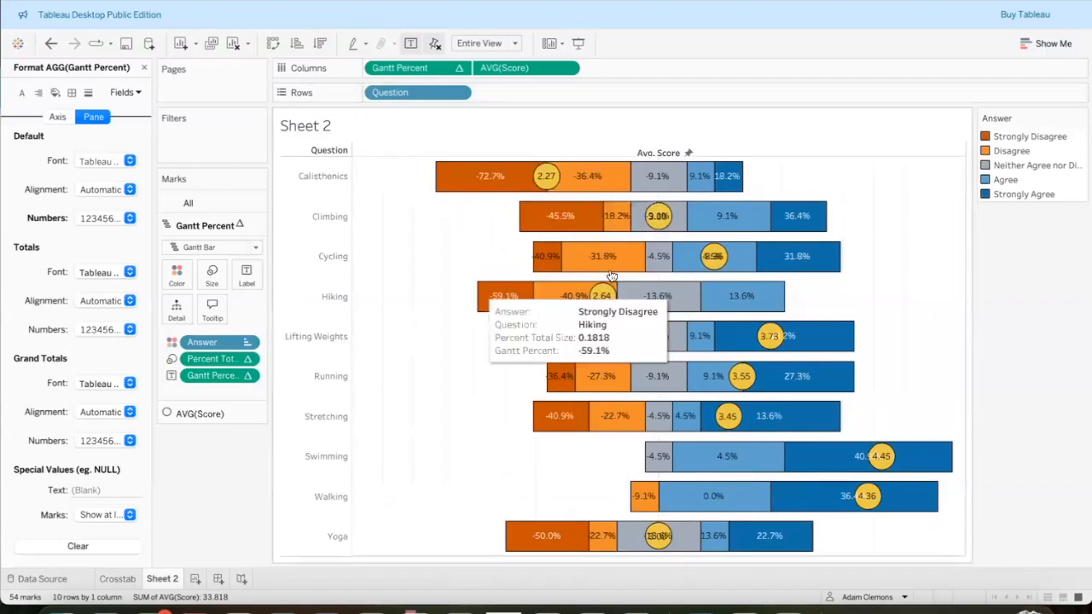
Examine how the Cycling average score circle and the Agree bar beneath it highlight when each is selected.
{"action": "left_click", "coordinate": [713, 256]}
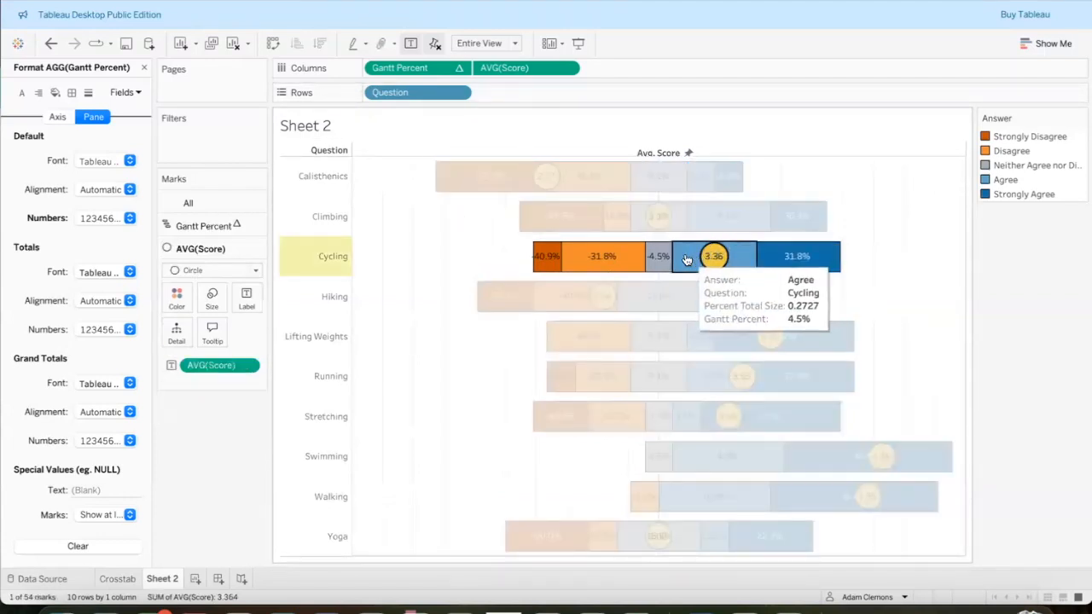
{"action": "left_click", "coordinate": [689, 256]}
{"action": "left_click", "coordinate": [914, 237]}
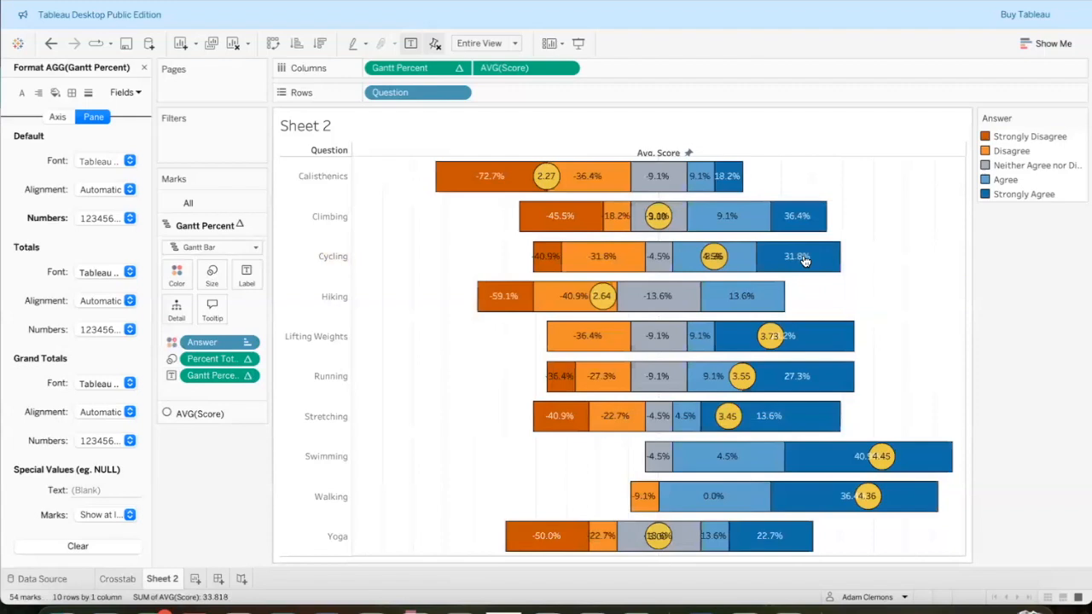
{"action": "left_click", "coordinate": [742, 259]}
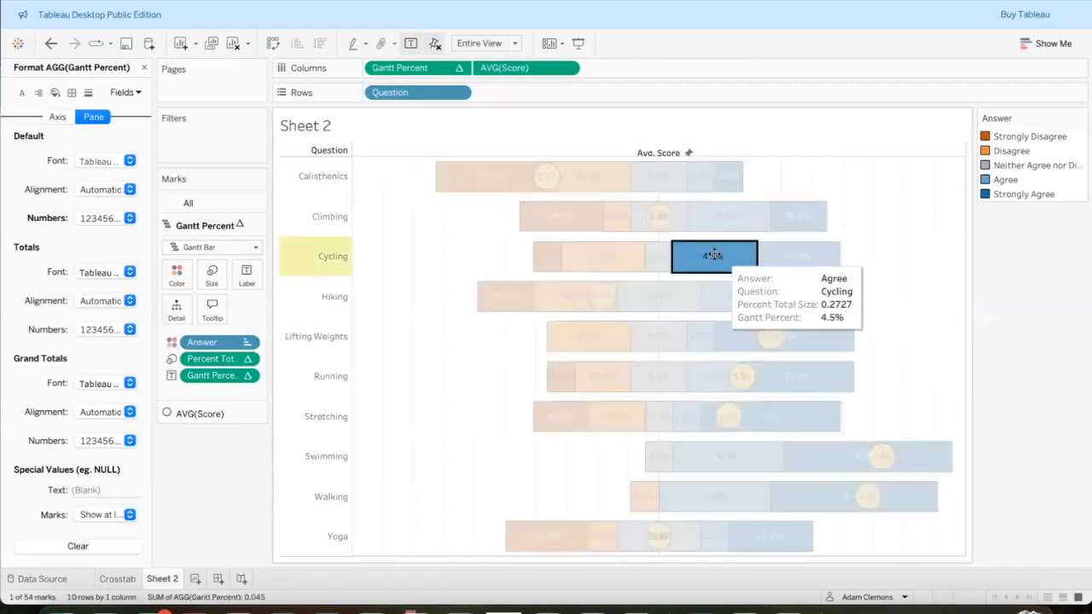
{"action": "left_click", "coordinate": [865, 254]}
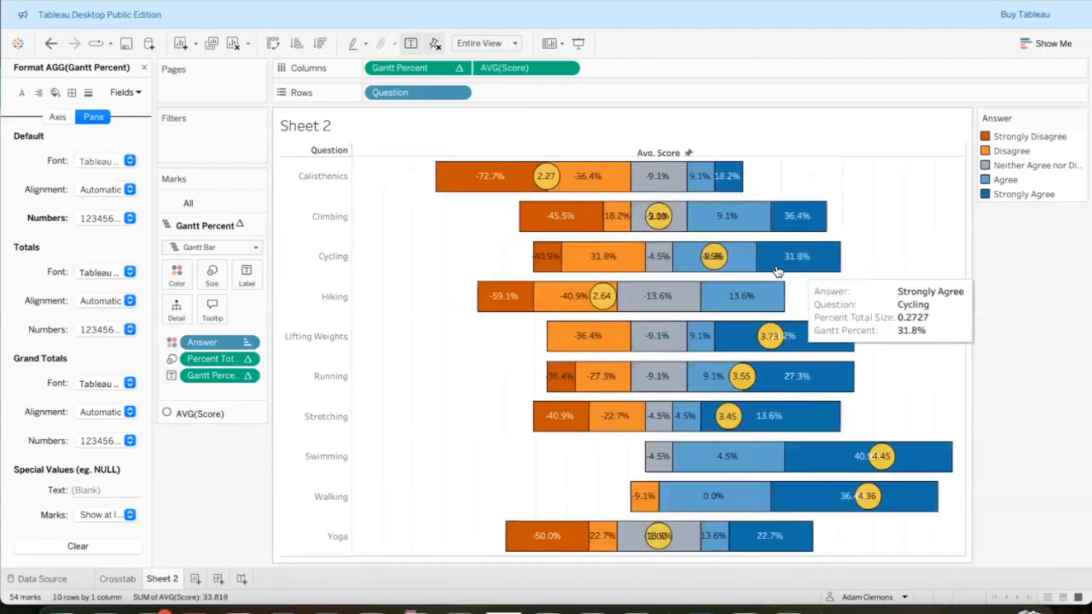
{"action": "left_click", "coordinate": [713, 256]}
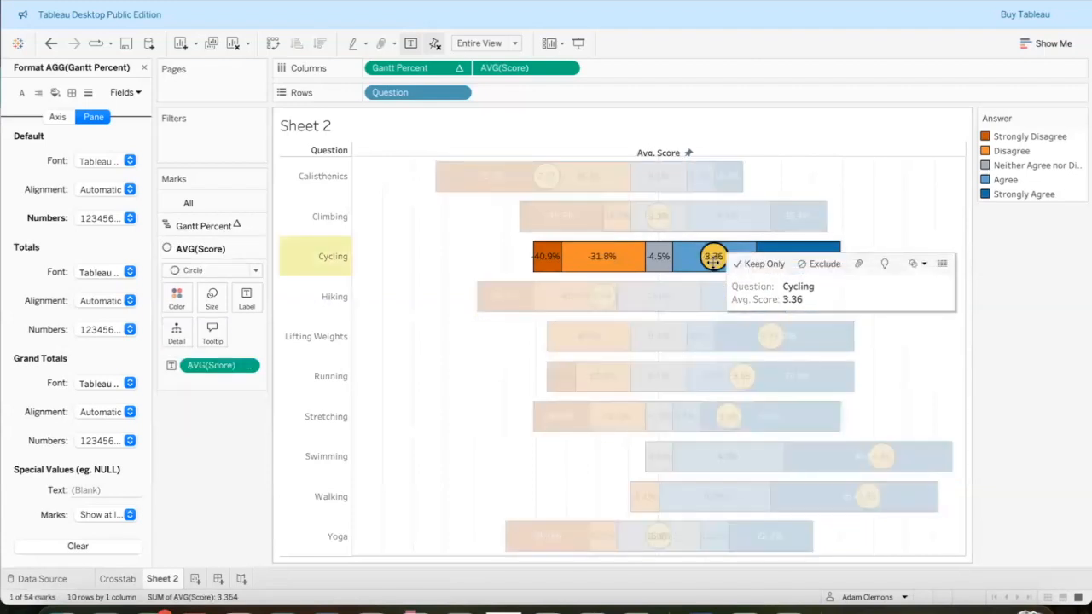
{"action": "left_click", "coordinate": [688, 259]}
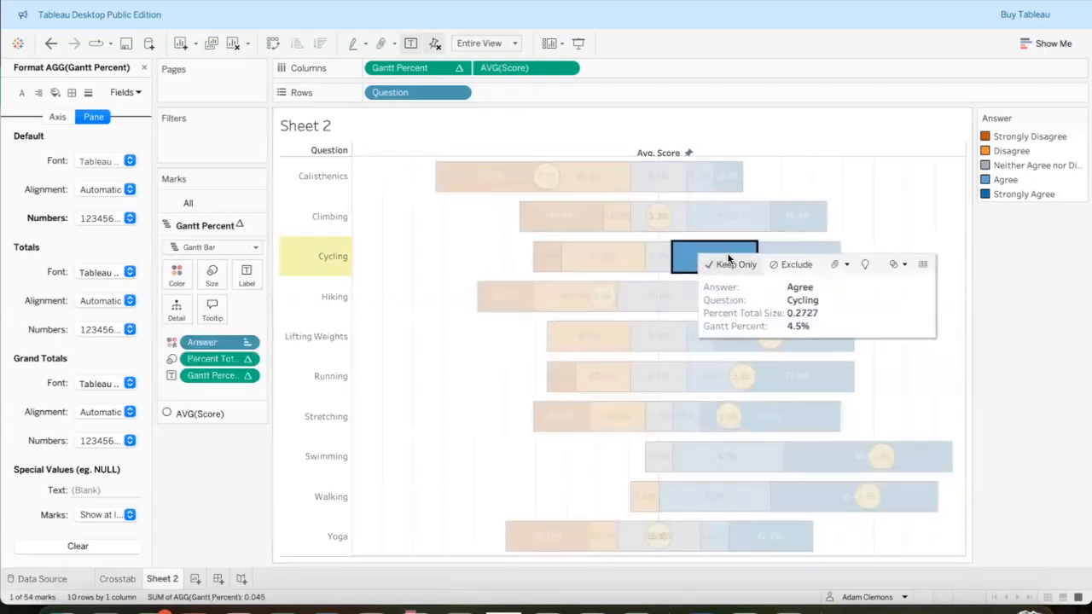
{"action": "left_click", "coordinate": [688, 258]}
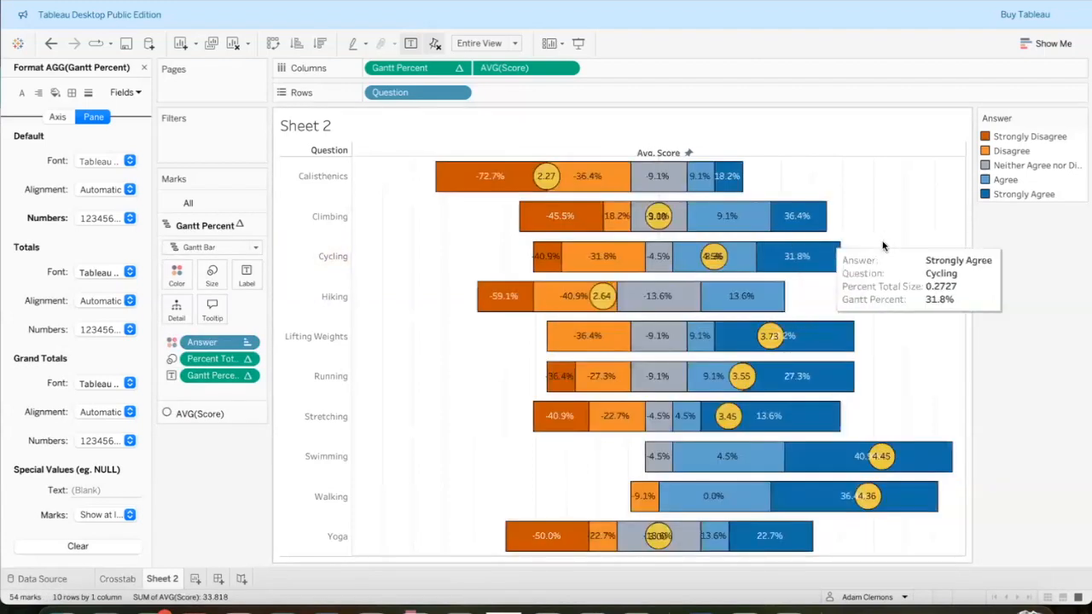
Move the percent labels off the score circles on Cycling's Agree bar and on Swimming's and Walking's Strongly Agree bars.
{"action": "left_click", "coordinate": [739, 265]}
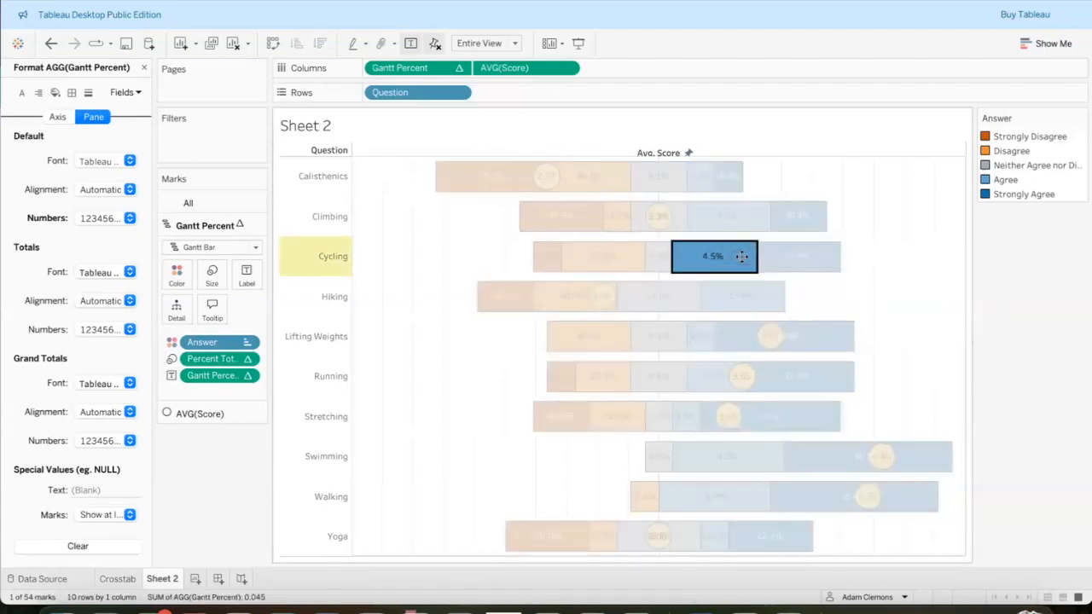
{"action": "left_click", "coordinate": [898, 256]}
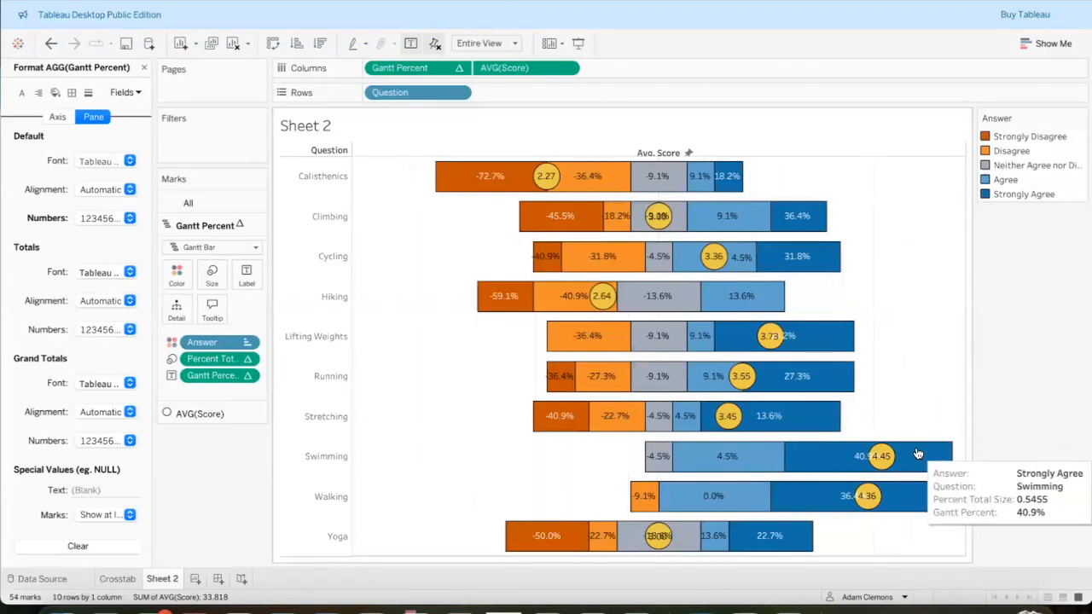
{"action": "left_click", "coordinate": [854, 456]}
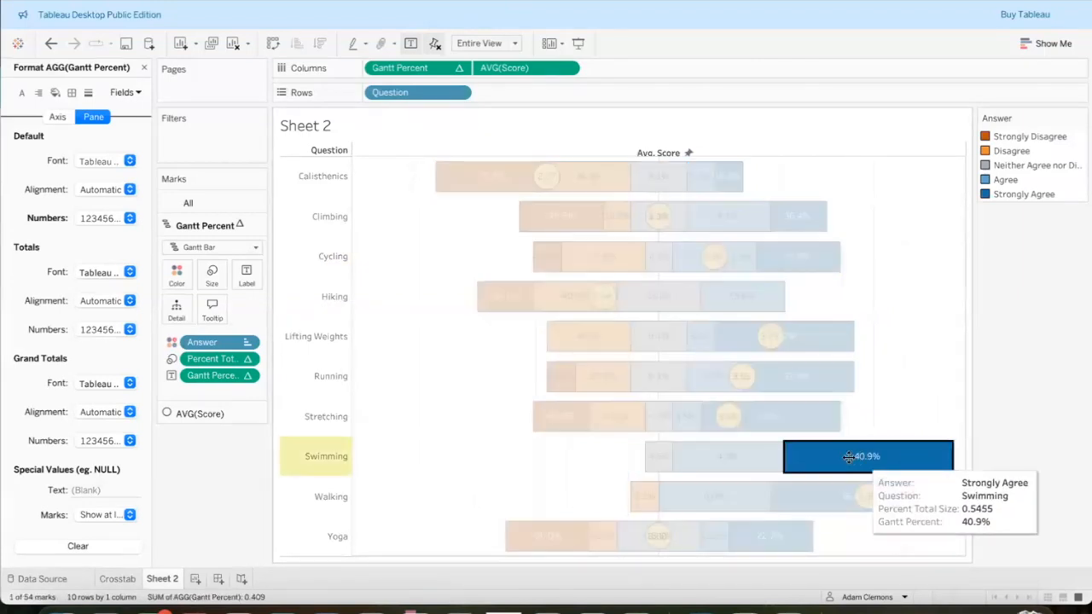
{"action": "left_click", "coordinate": [947, 357]}
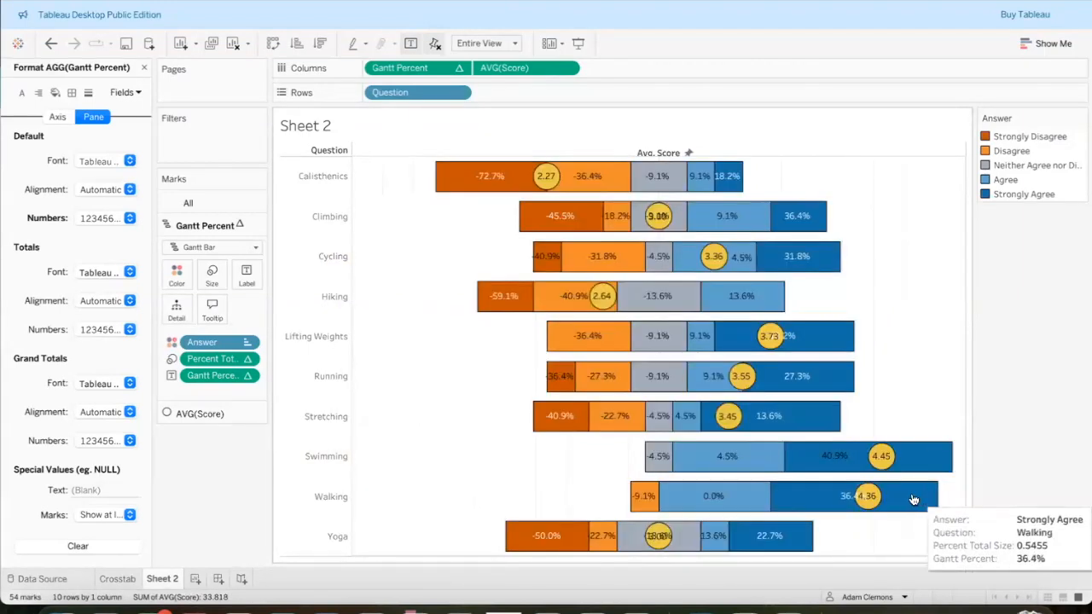
{"action": "left_click", "coordinate": [913, 499]}
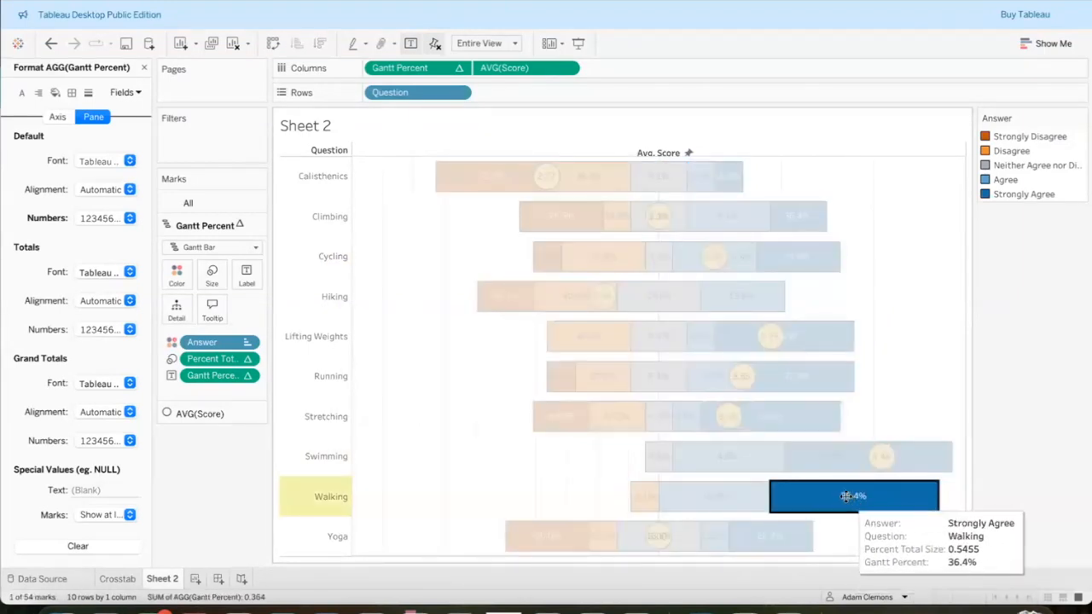
{"action": "left_click", "coordinate": [945, 358]}
Move the percent label on Yoga's Neither Agree nor Disagree bar to the right of its average score circle.
{"action": "left_click", "coordinate": [665, 535]}
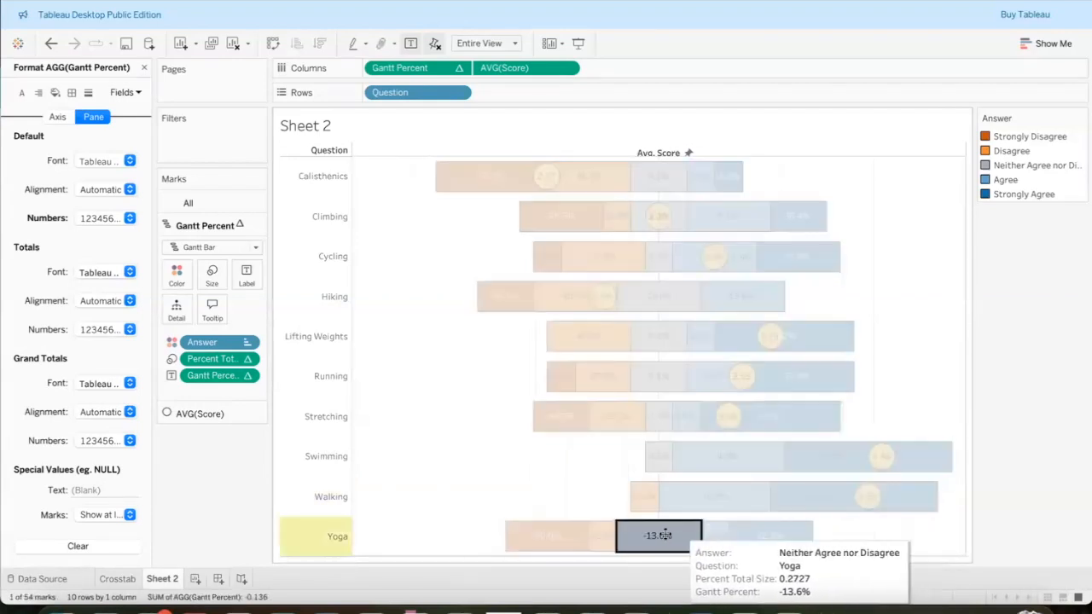
{"action": "left_click", "coordinate": [920, 372]}
{"action": "left_click", "coordinate": [674, 536]}
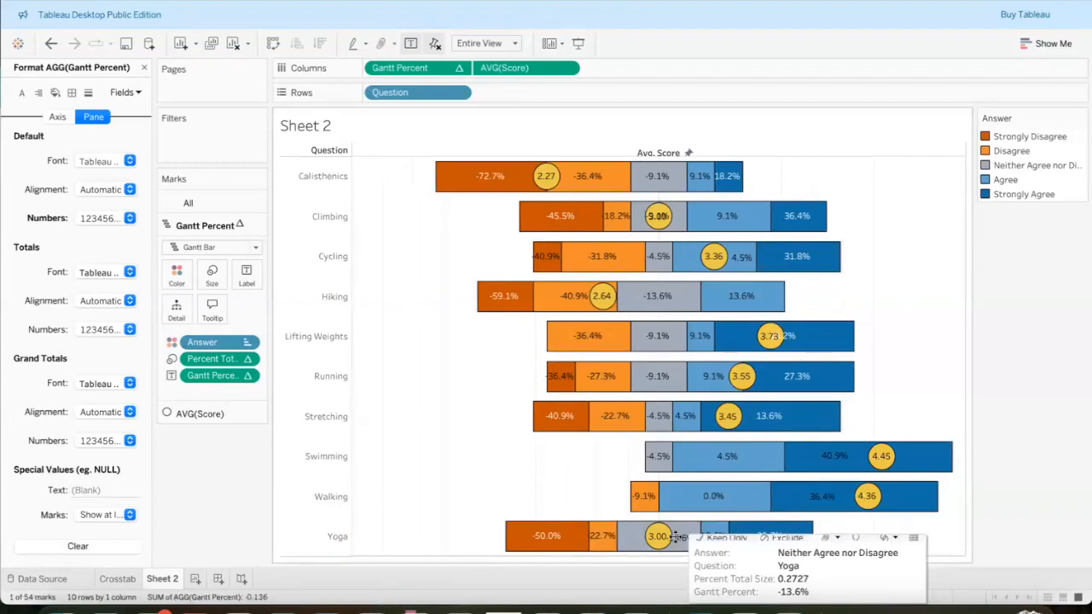
{"action": "left_click", "coordinate": [674, 536]}
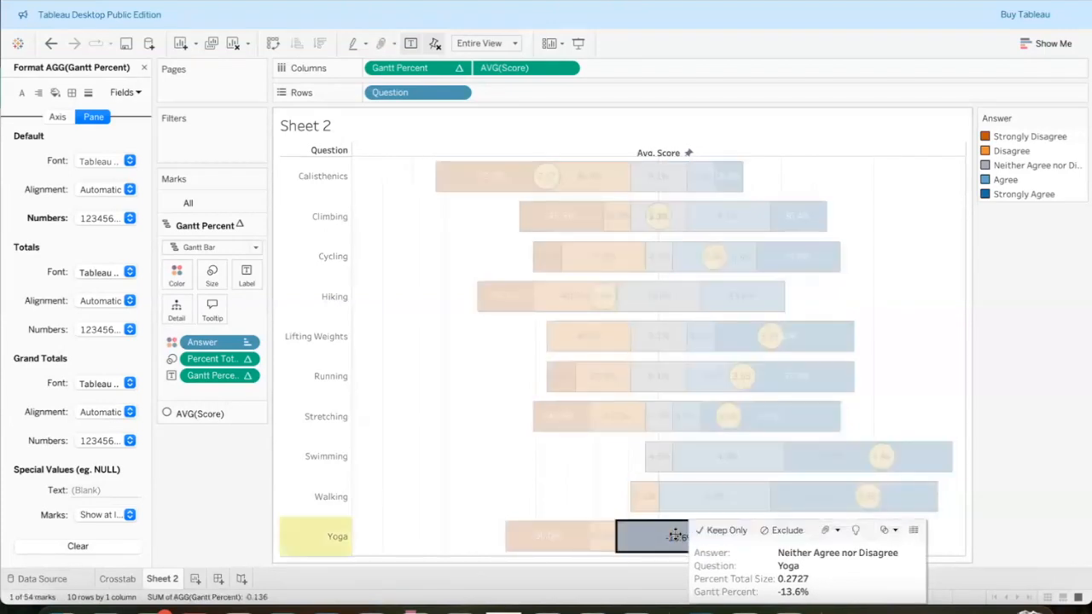
{"action": "left_click", "coordinate": [953, 328]}
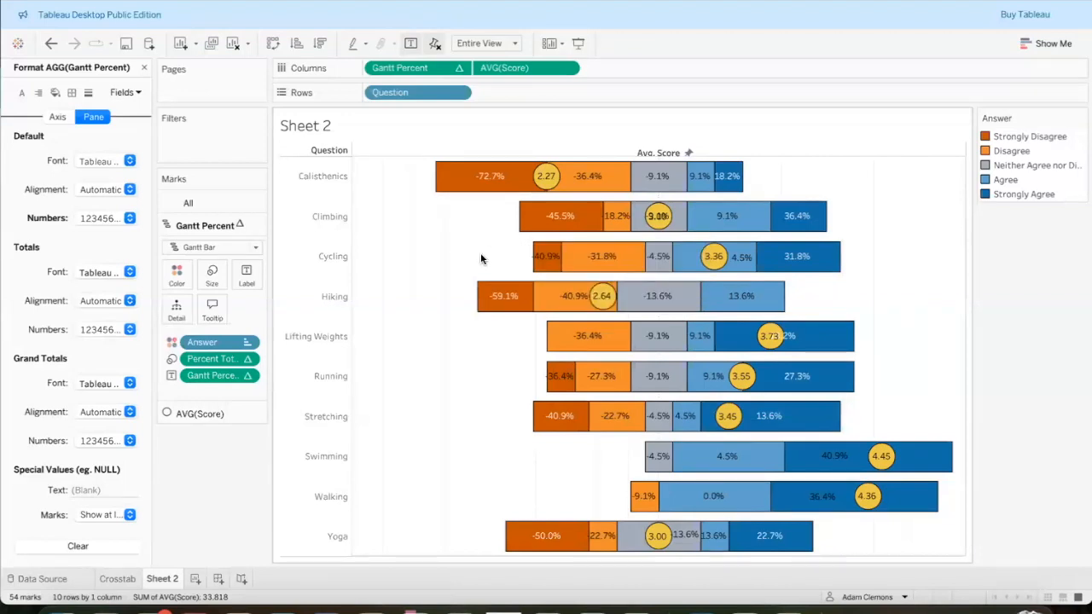
Close the formatting pane and add Gender to Rows ahead of Question.
{"action": "mouse_move", "coordinate": [545, 182]}
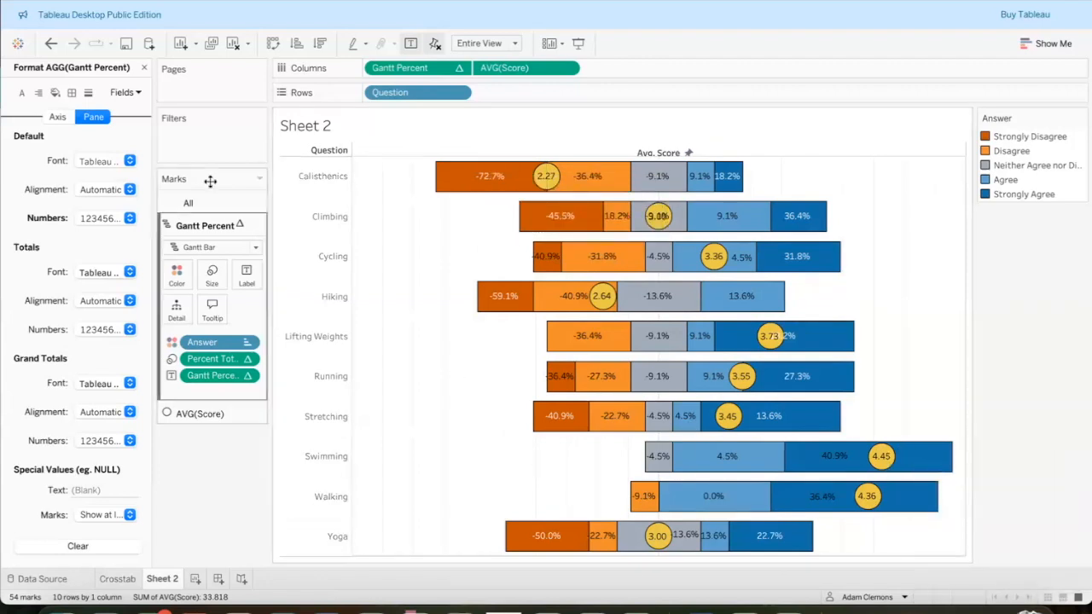
{"action": "left_click", "coordinate": [145, 69]}
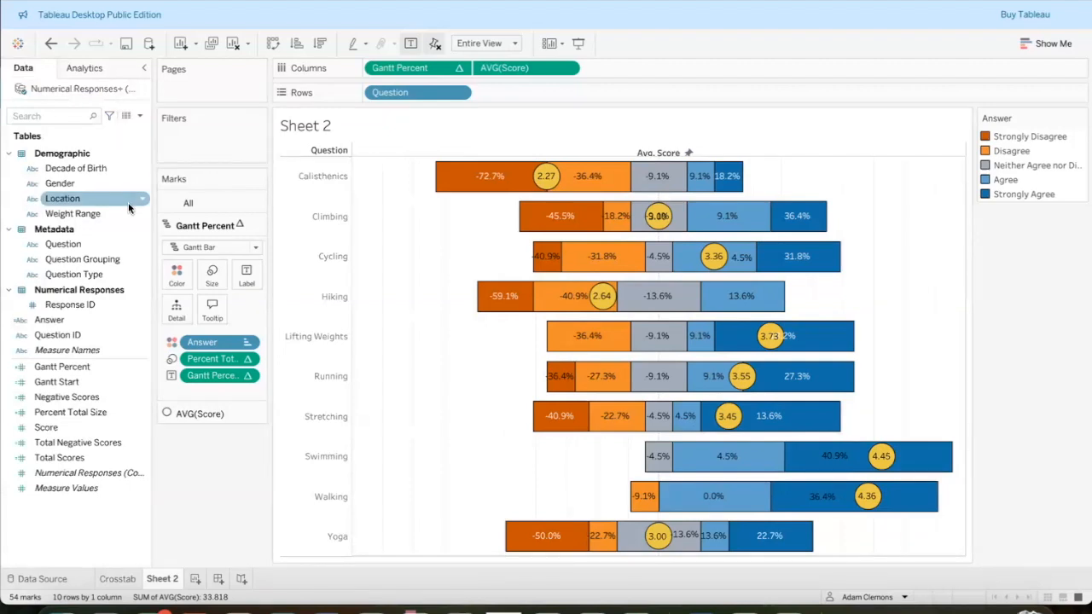
{"action": "left_click_drag", "start_coordinate": [89, 177], "coordinate": [375, 96]}
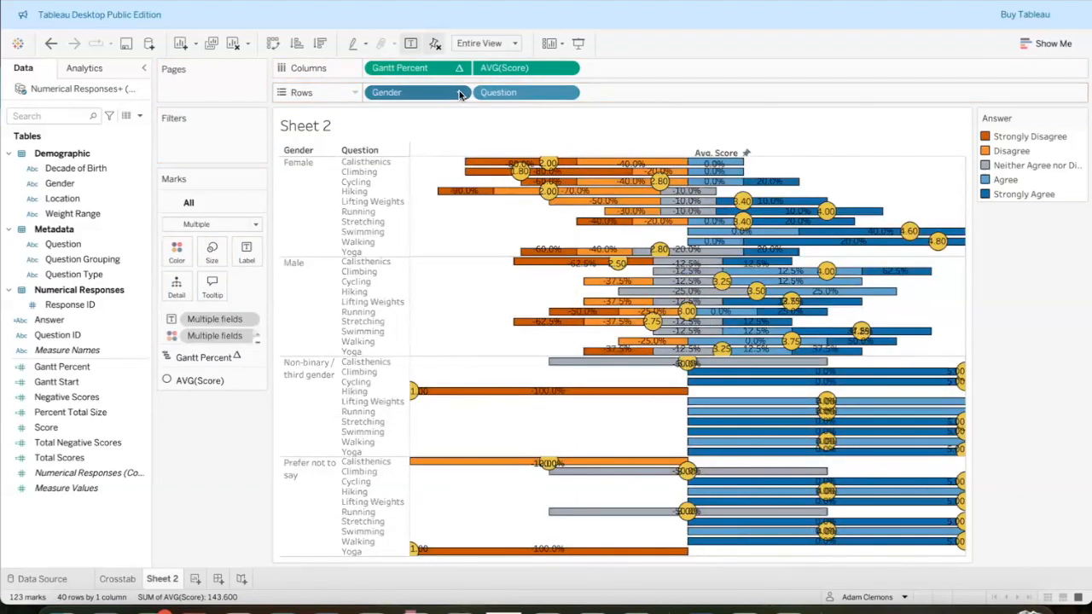
Filter the Gender field to keep only Female.
{"action": "left_click", "coordinate": [459, 94]}
{"action": "left_click", "coordinate": [446, 110]}
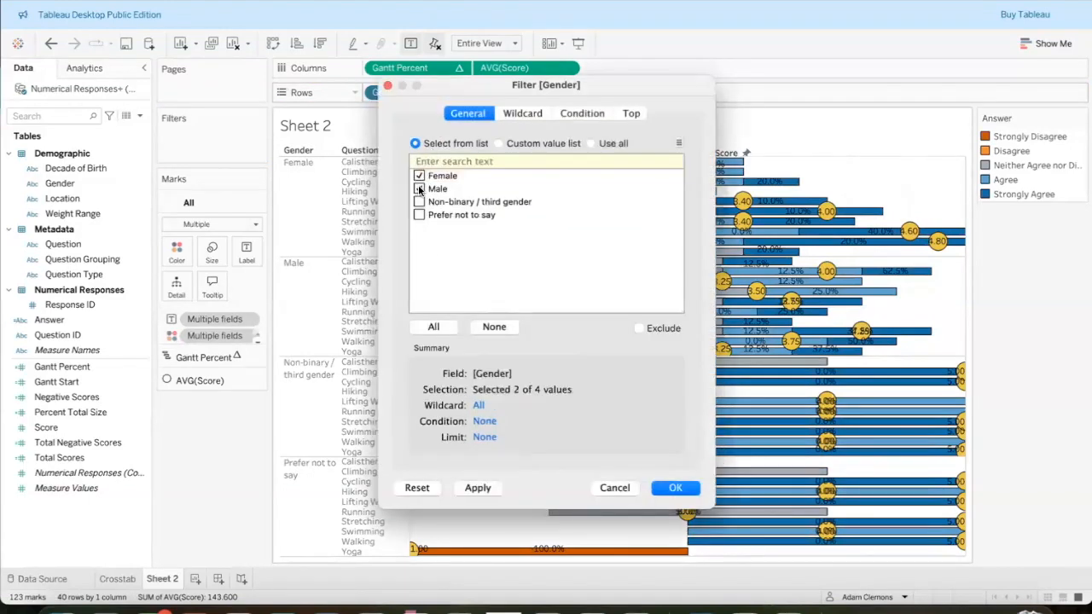
{"action": "left_click", "coordinate": [673, 491]}
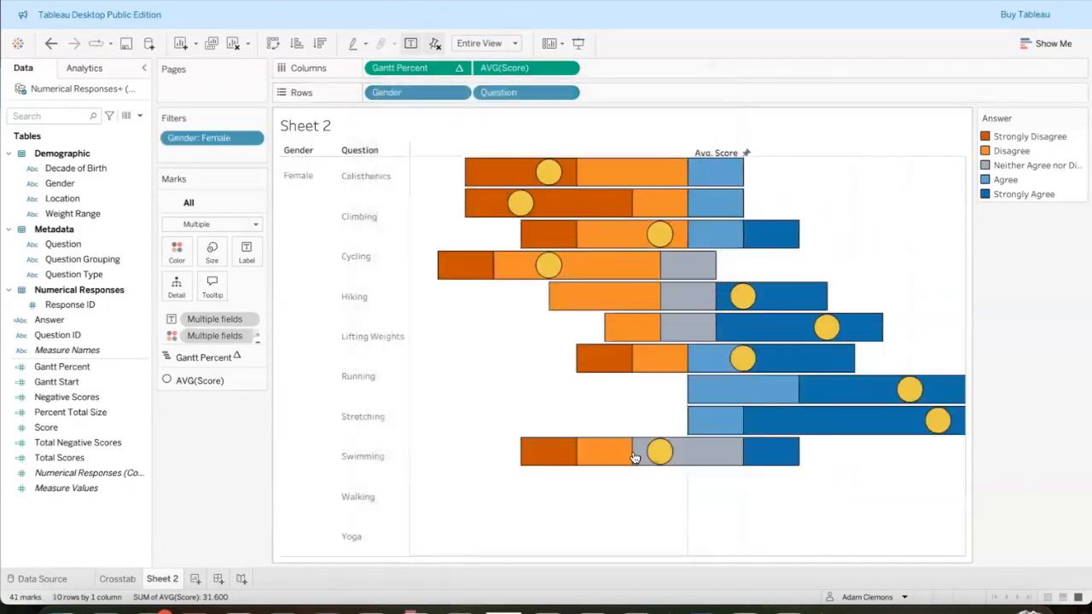
{"action": "left_click", "coordinate": [838, 4]}
{"action": "left_click", "coordinate": [838, 4]}
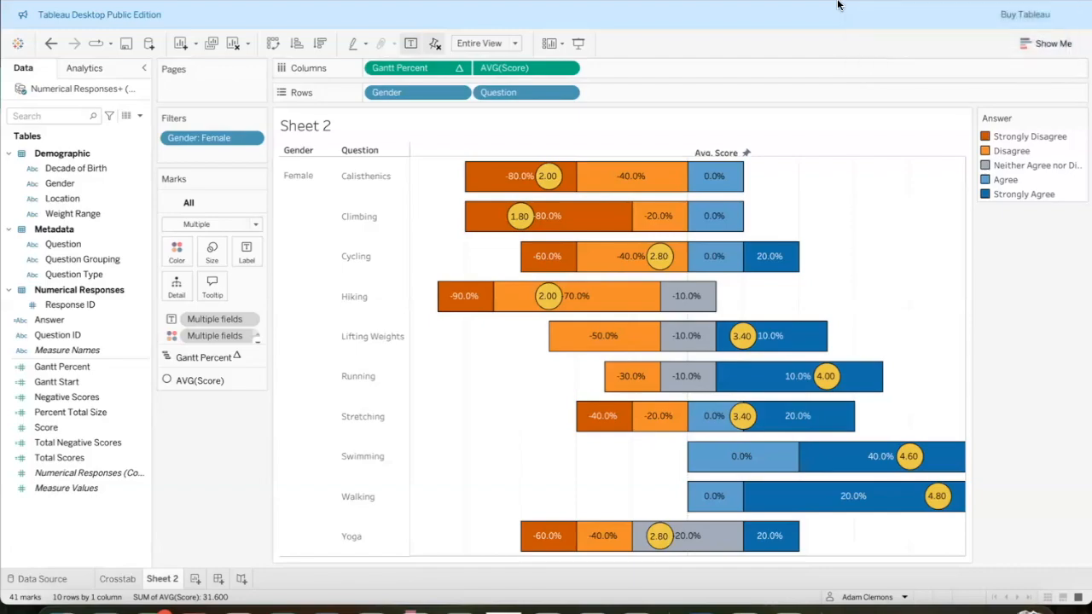